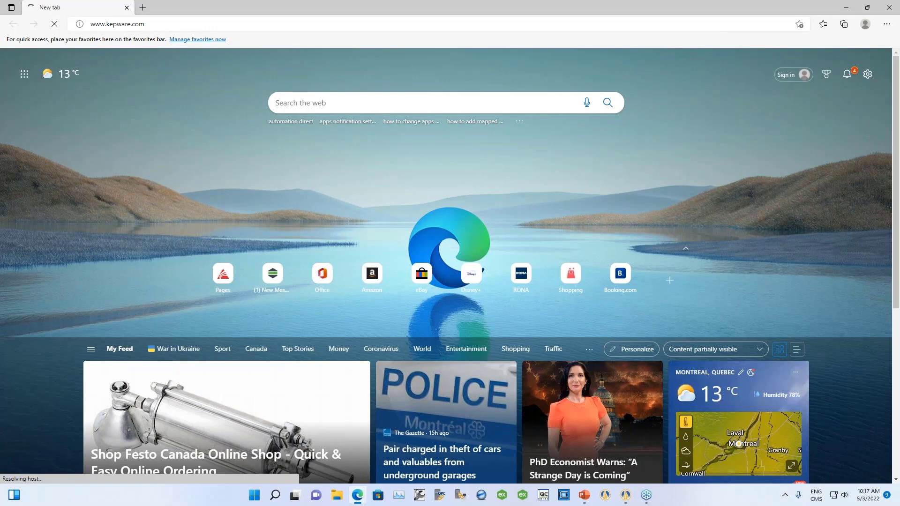
pyautogui.click(167, 27)
pyautogui.click(167, 26)
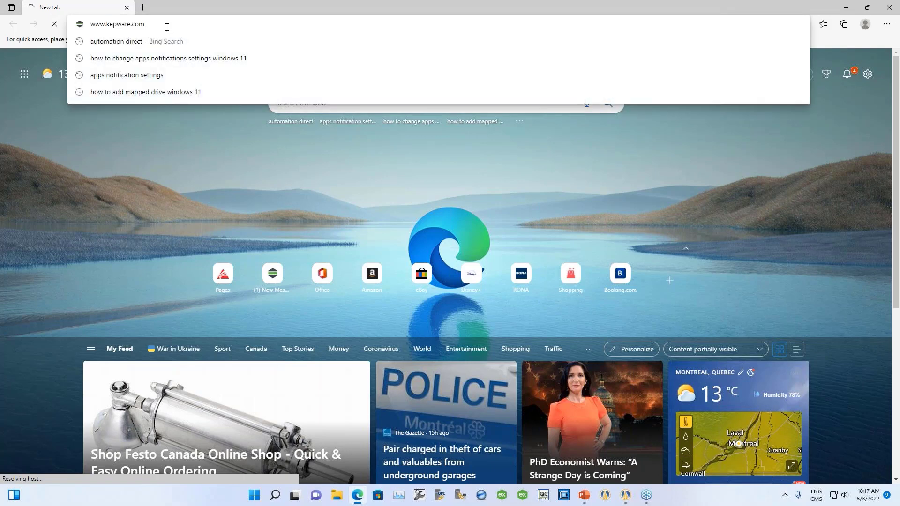
pyautogui.click(109, 126)
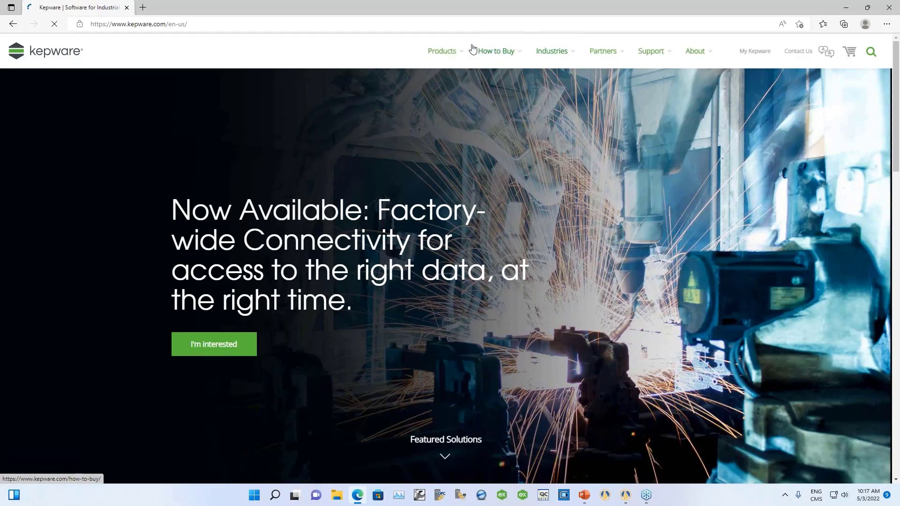
pyautogui.click(454, 55)
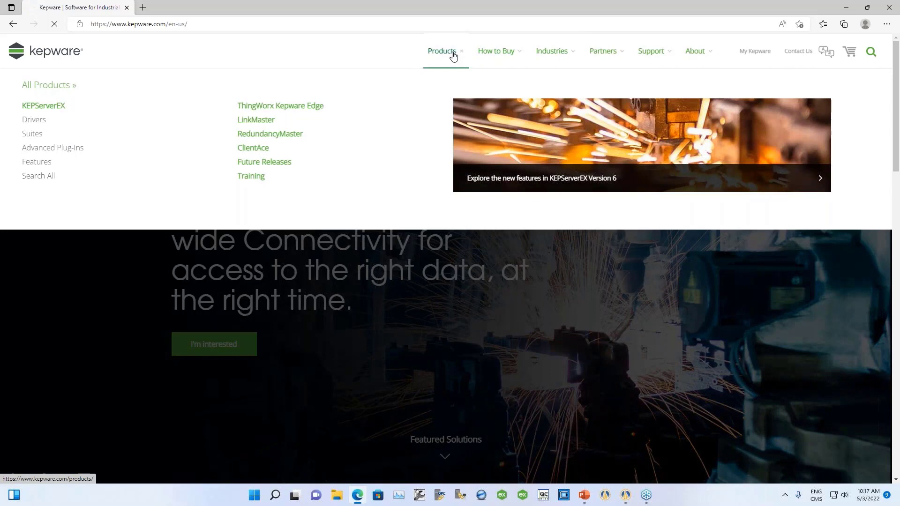
pyautogui.click(37, 110)
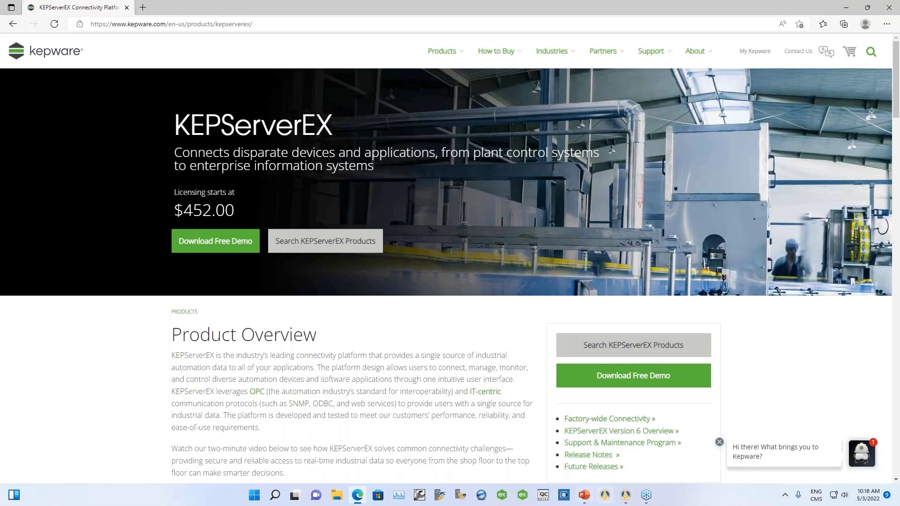
# Switch to KEPServerEX 6 Configuration, minimize the browser behind it and move the configuration window slightly higher.
pyautogui.click(502, 495)
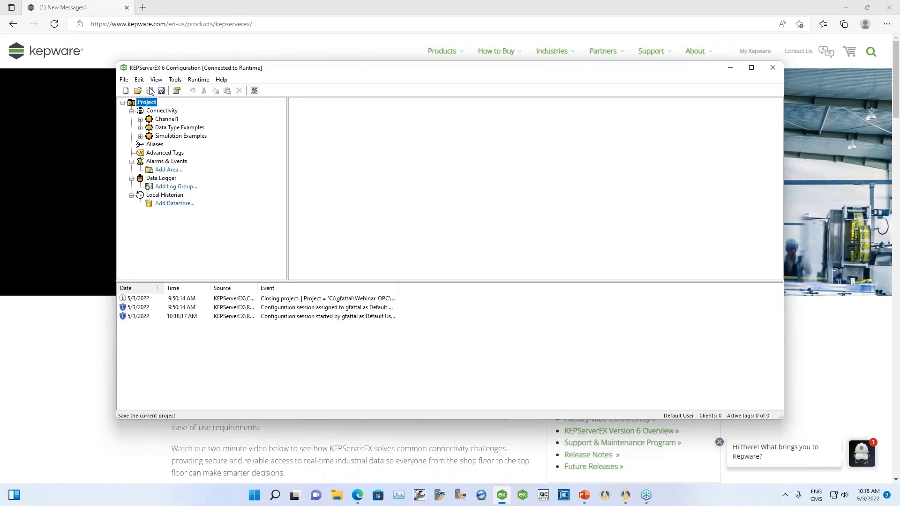
pyautogui.click(850, 9)
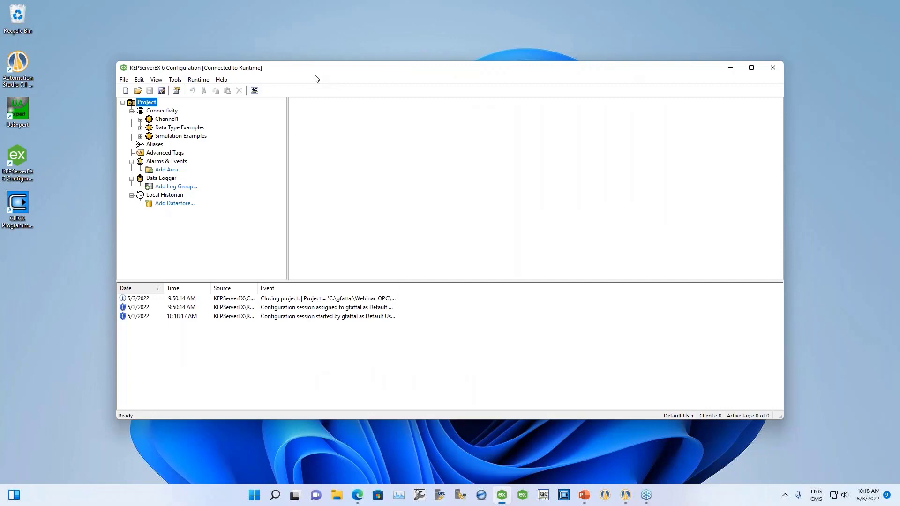
pyautogui.moveTo(315, 73)
pyautogui.mouseDown()
pyautogui.moveTo(325, 60)
pyautogui.moveTo(316, 66)
pyautogui.mouseUp()
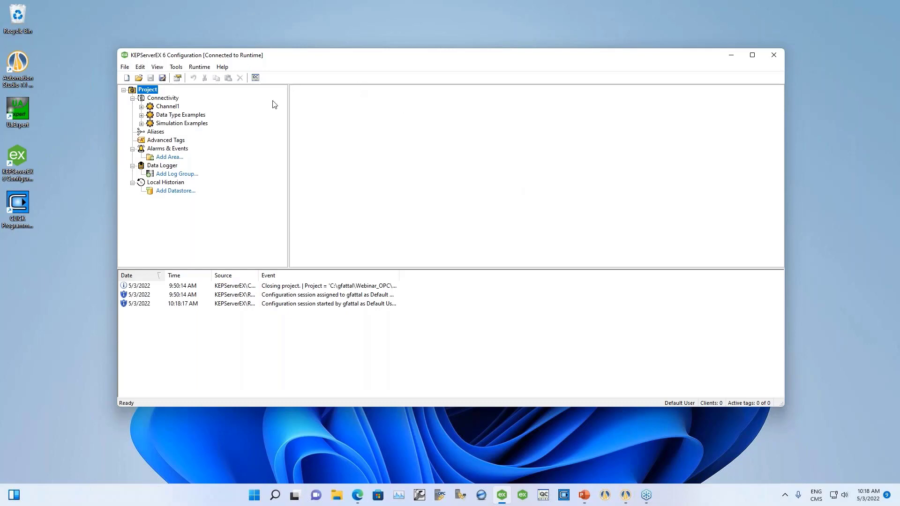
# Start creating a new channel under Connectivity in the project tree.
pyautogui.click(171, 98)
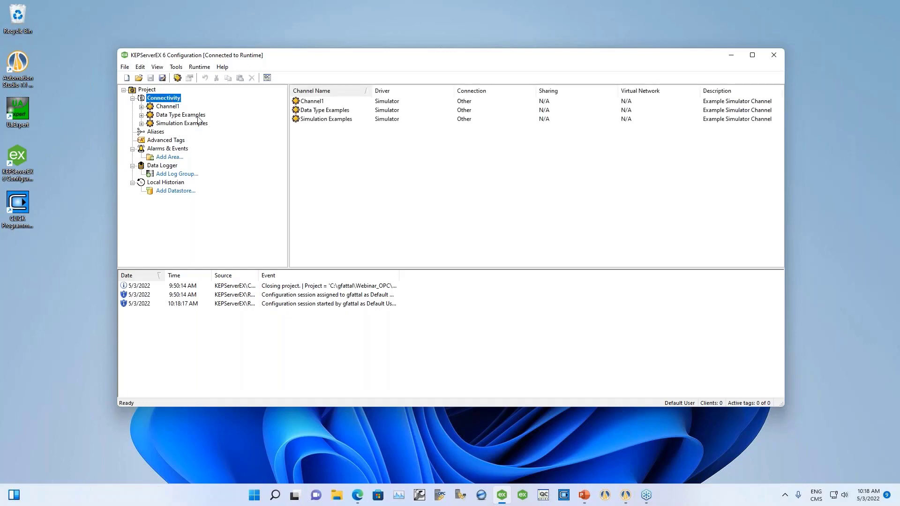
pyautogui.rightClick(172, 100)
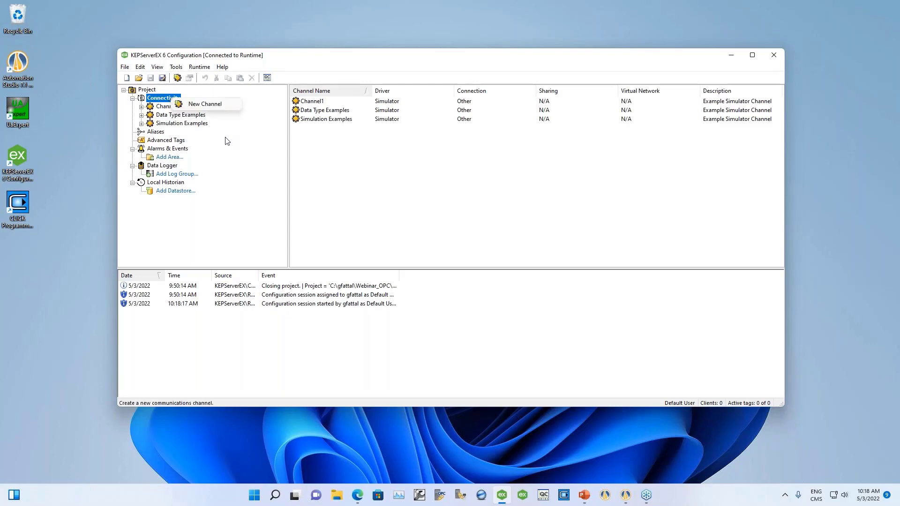
pyautogui.click(227, 142)
pyautogui.rightClick(169, 100)
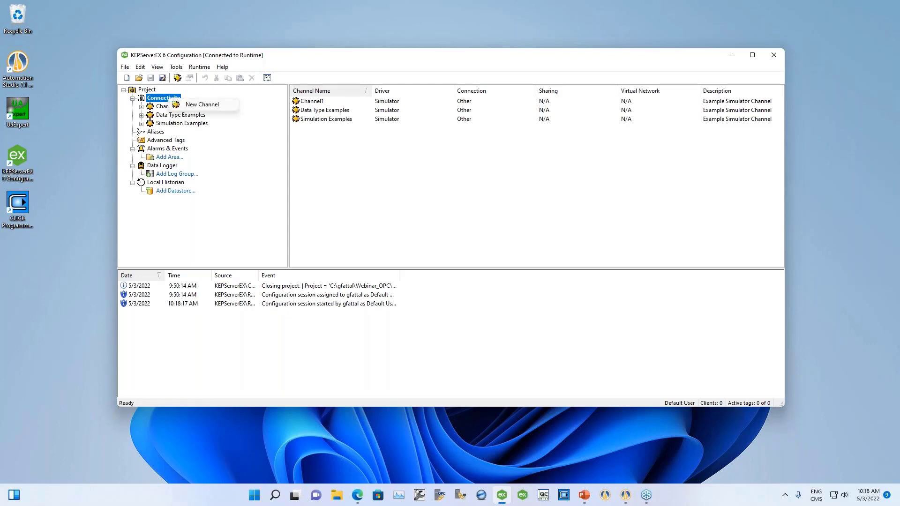
pyautogui.click(190, 109)
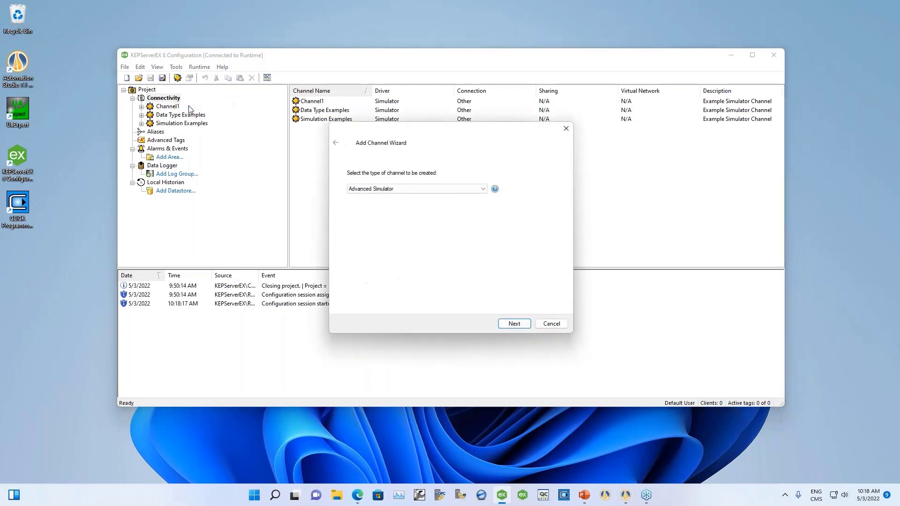
pyautogui.click(482, 189)
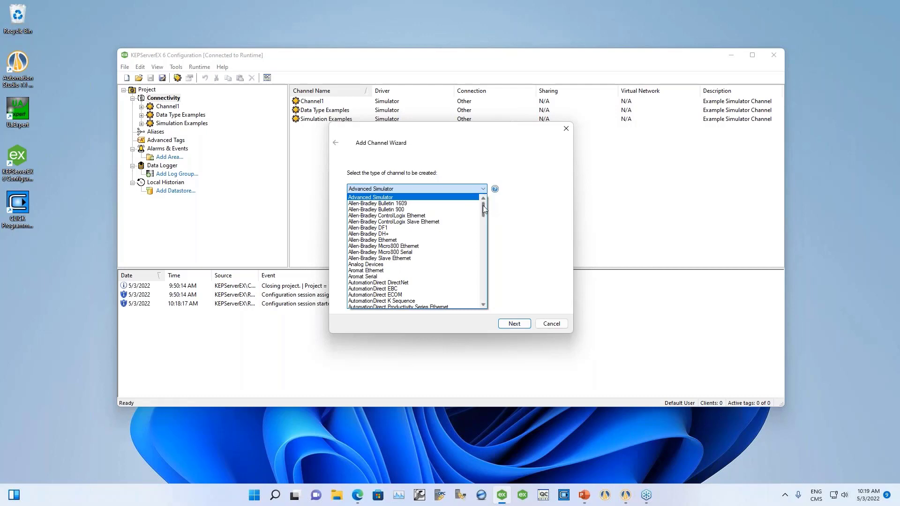
pyautogui.click(627, 500)
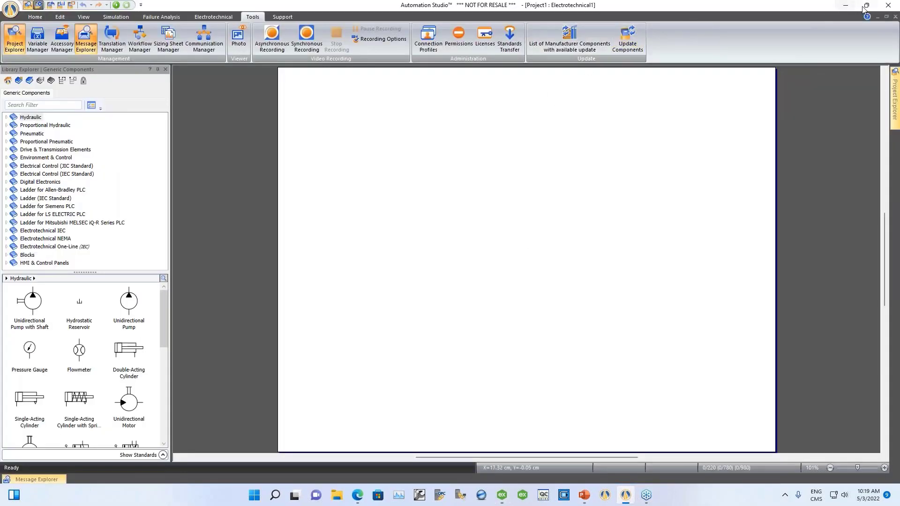
pyautogui.click(845, 7)
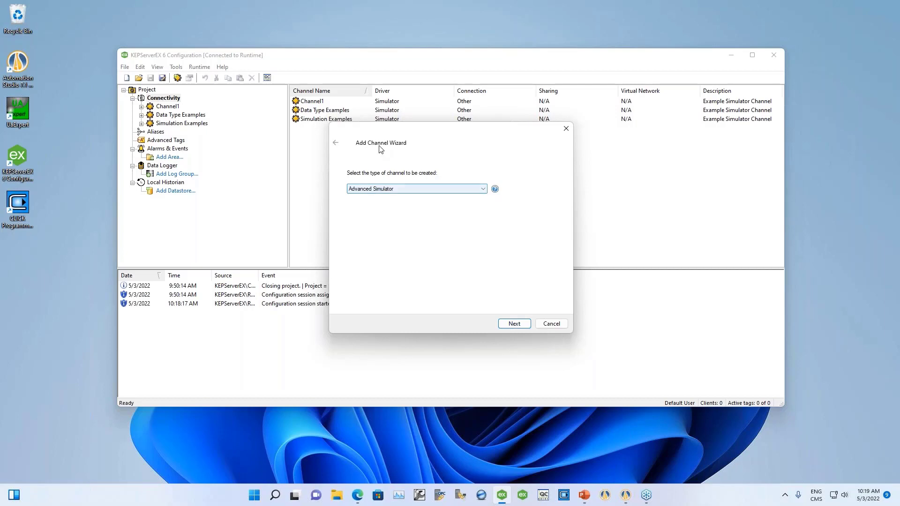
# Look through the driver types available for the new channel, such as Allen-Bradley, AutomationDirect, Mitsubishi, Modbus, Omron and Siemens.
pyautogui.click(482, 189)
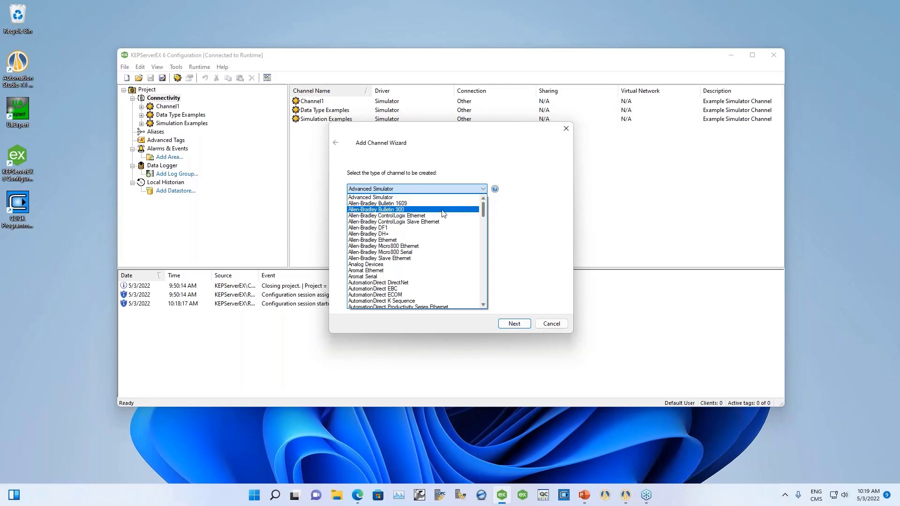
pyautogui.scroll(-2, 412, 220)
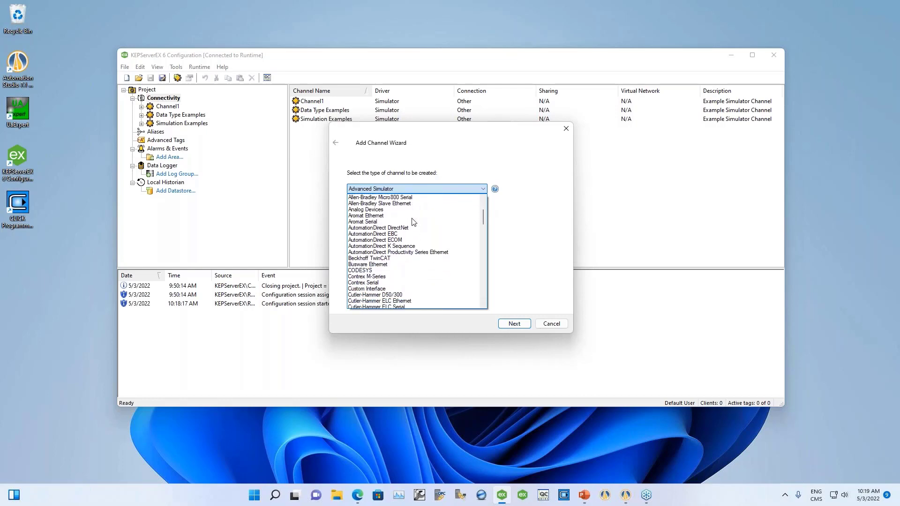
pyautogui.scroll(2, 413, 223)
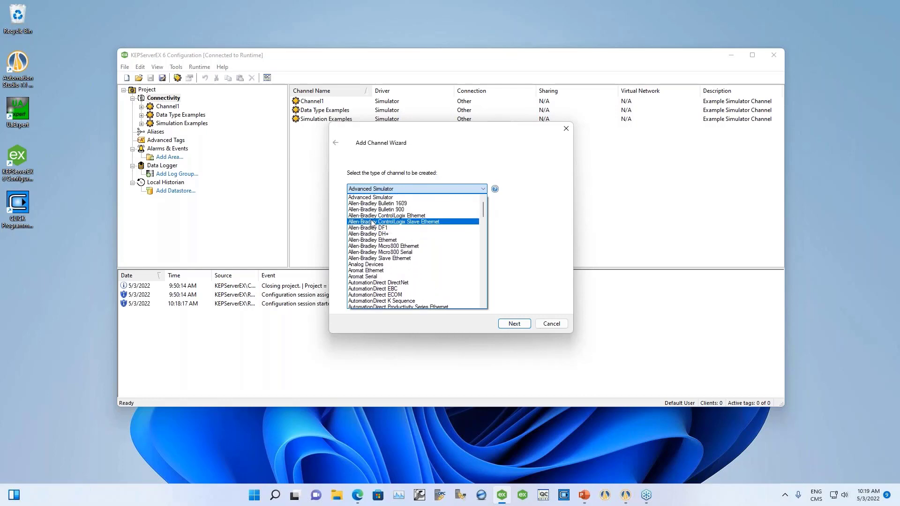
pyautogui.scroll(-3, 387, 244)
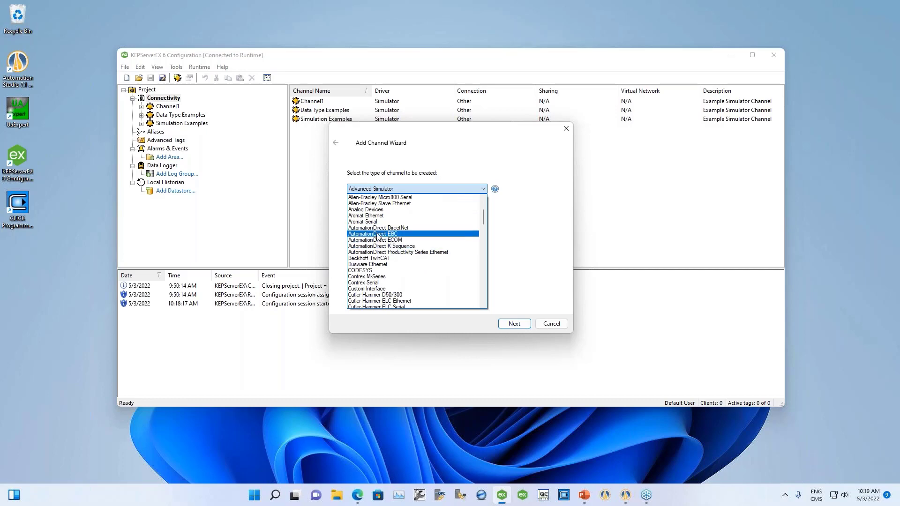
pyautogui.scroll(-2, 387, 268)
pyautogui.scroll(-3, 386, 268)
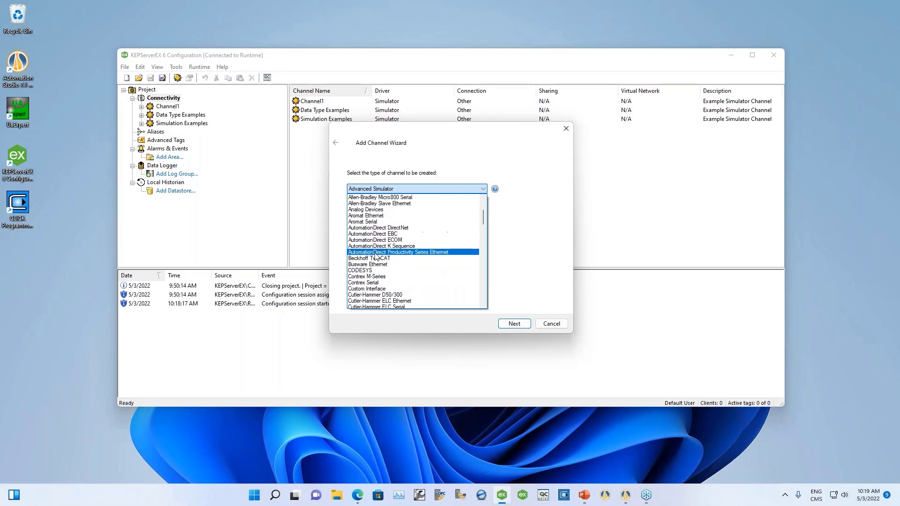
pyautogui.scroll(-3, 373, 253)
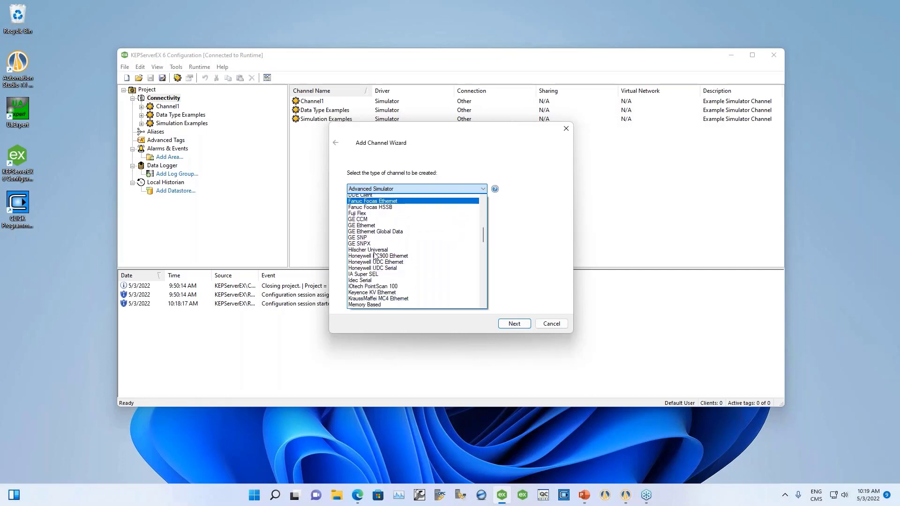
pyautogui.scroll(-4, 365, 247)
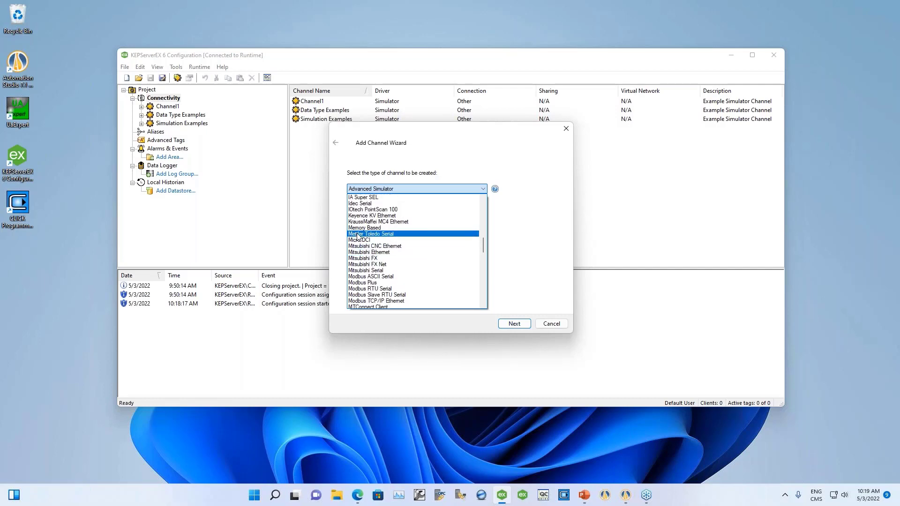
pyautogui.scroll(-4, 363, 265)
pyautogui.scroll(-3, 363, 265)
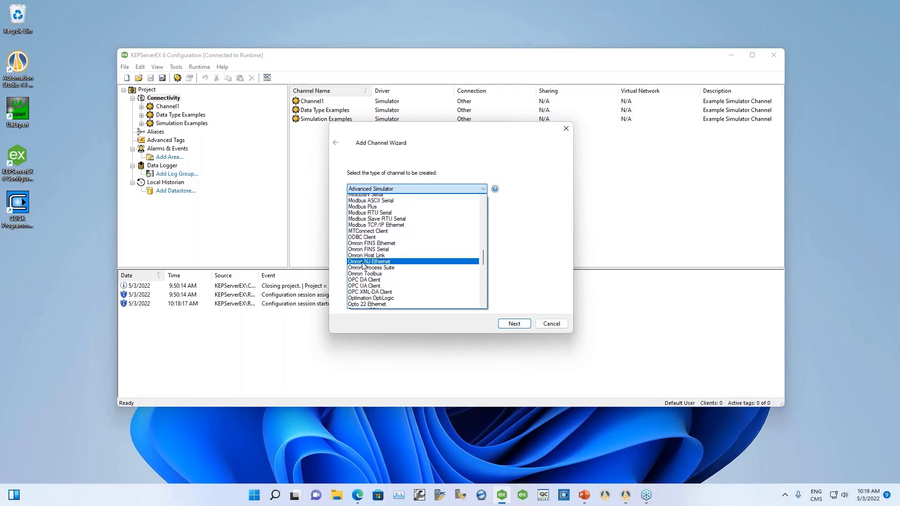
pyautogui.scroll(-5, 362, 263)
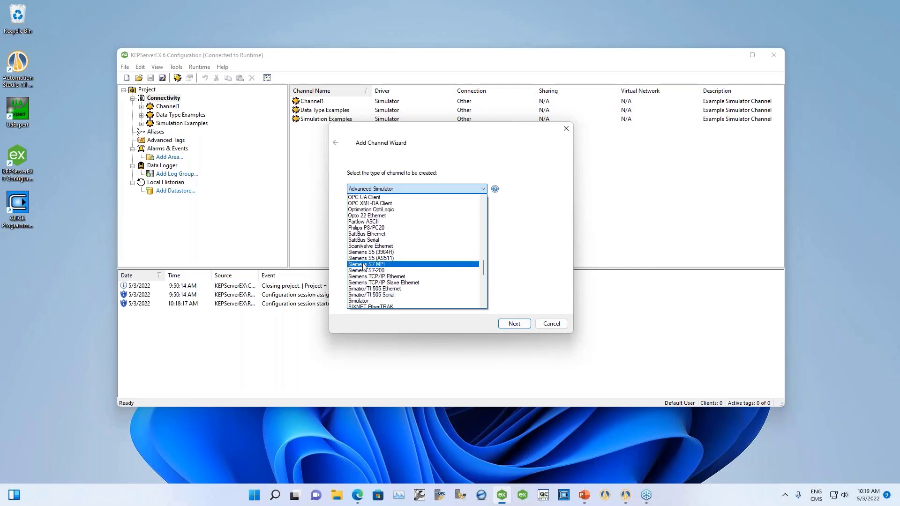
pyautogui.scroll(-4, 365, 268)
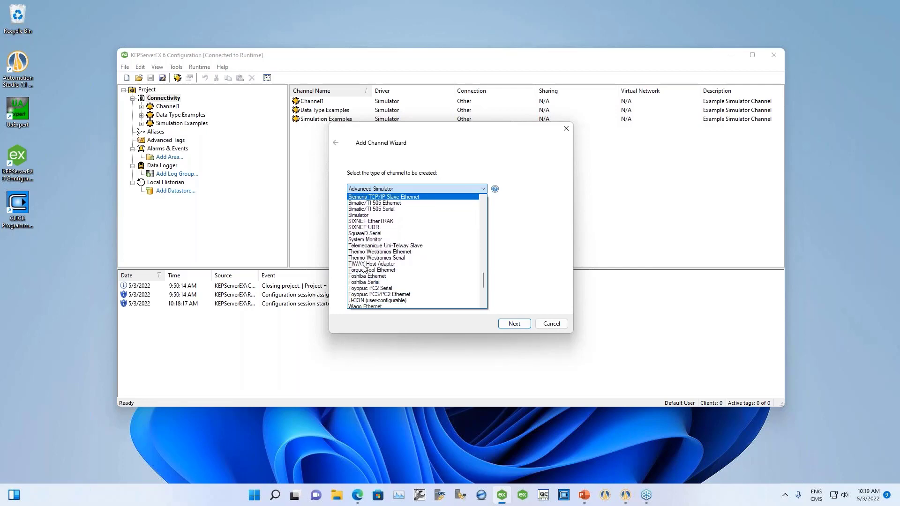
pyautogui.scroll(8, 364, 268)
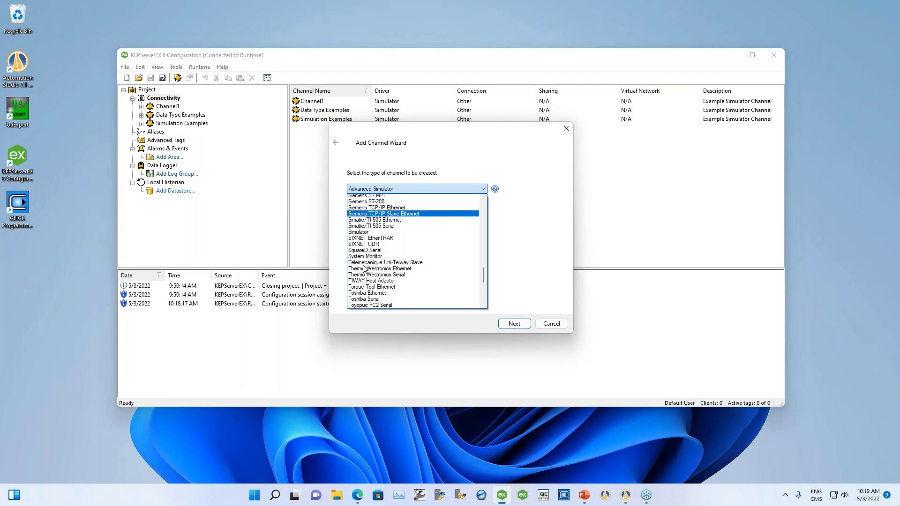
pyautogui.scroll(6, 365, 267)
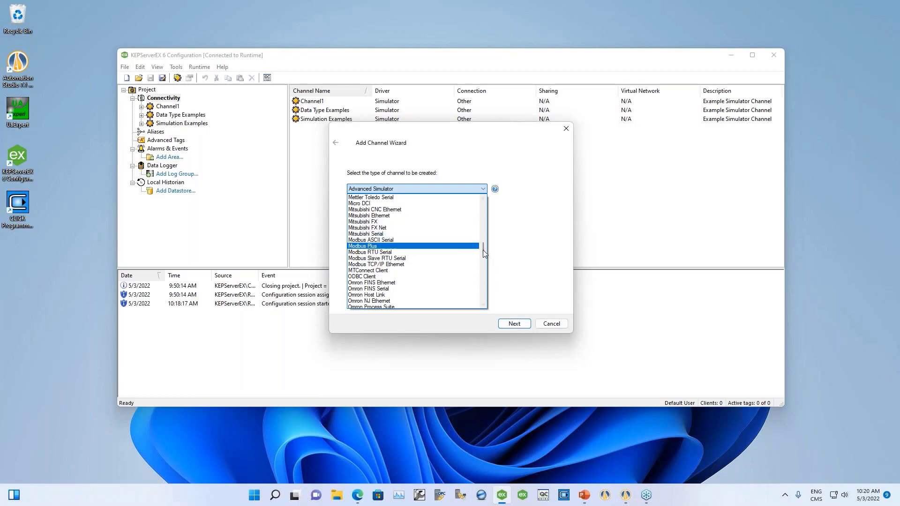
# Set the channel type to Allen-Bradley ControlLogix Ethernet and name the channel Rockwell.
pyautogui.moveTo(484, 252); pyautogui.dragTo(481, 208)
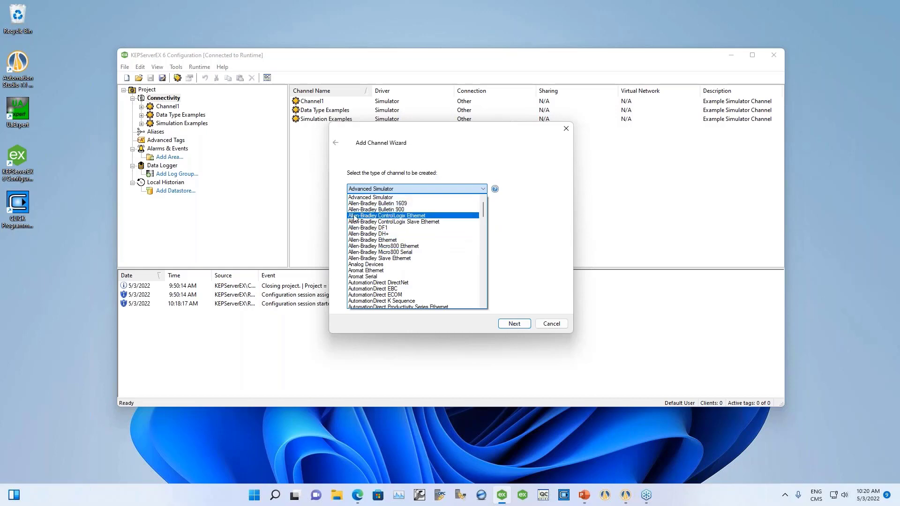
pyautogui.click(401, 216)
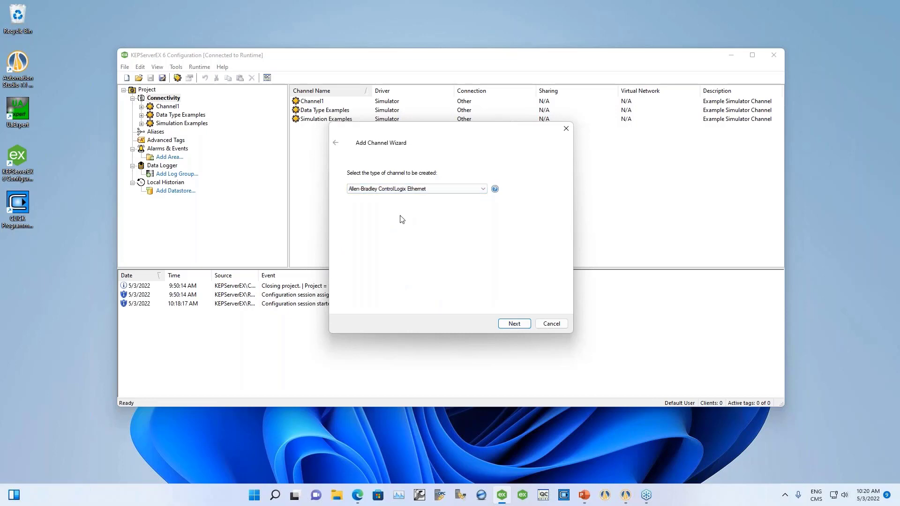
pyautogui.click(514, 324)
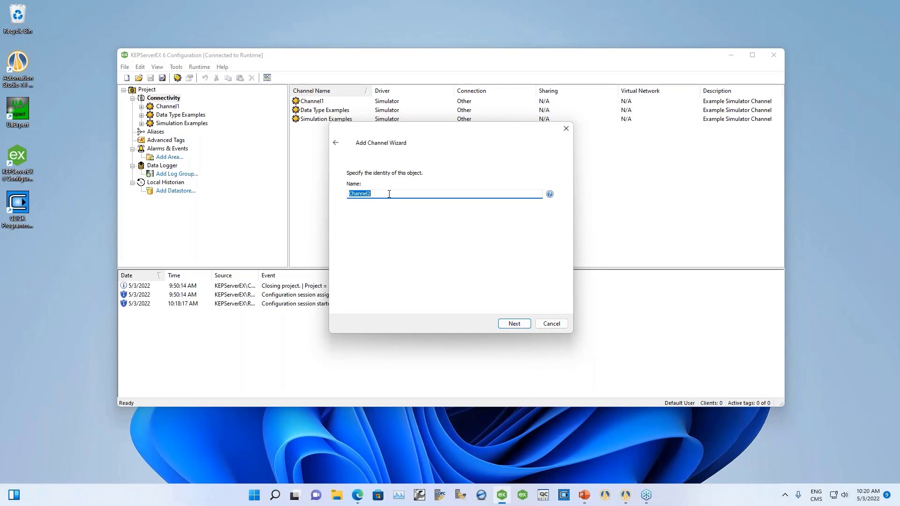
pyautogui.write('A')
pyautogui.write('Rockwell')
pyautogui.click(514, 324)
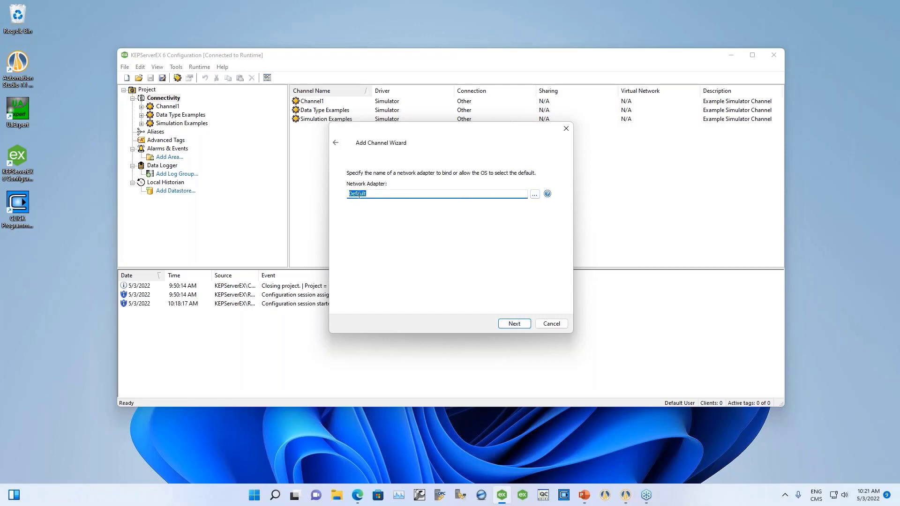
# Bind the channel to the Intel(R) Ethernet Connection (2) I219-LM adapter and accept the default write optimization with a duty cycle of 10.
pyautogui.click(535, 196)
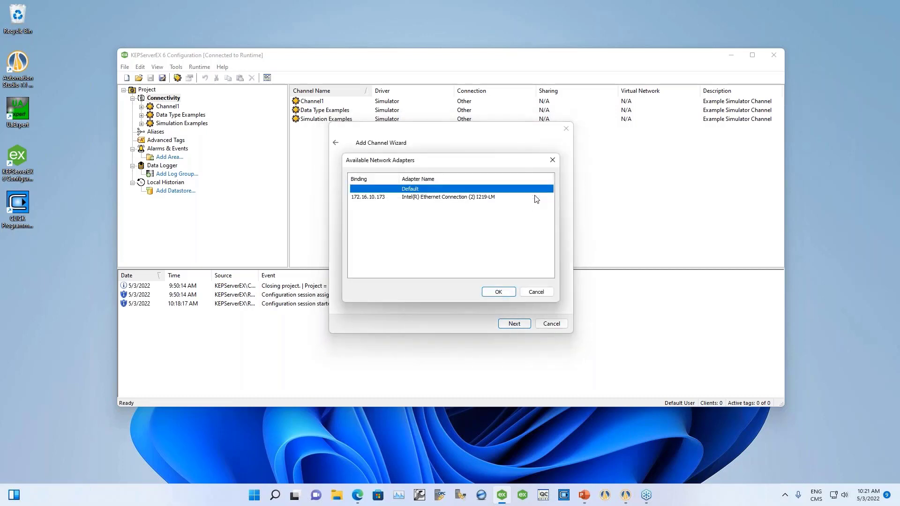
pyautogui.click(380, 200)
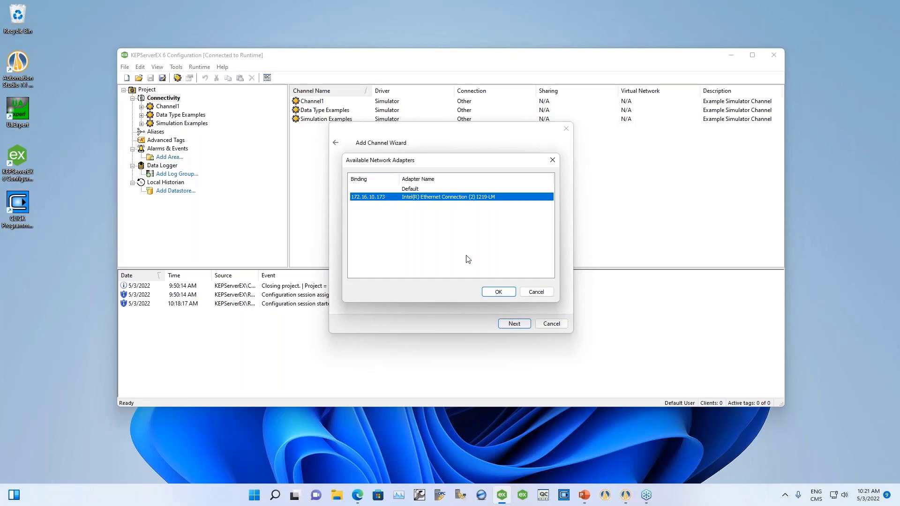
pyautogui.click(498, 292)
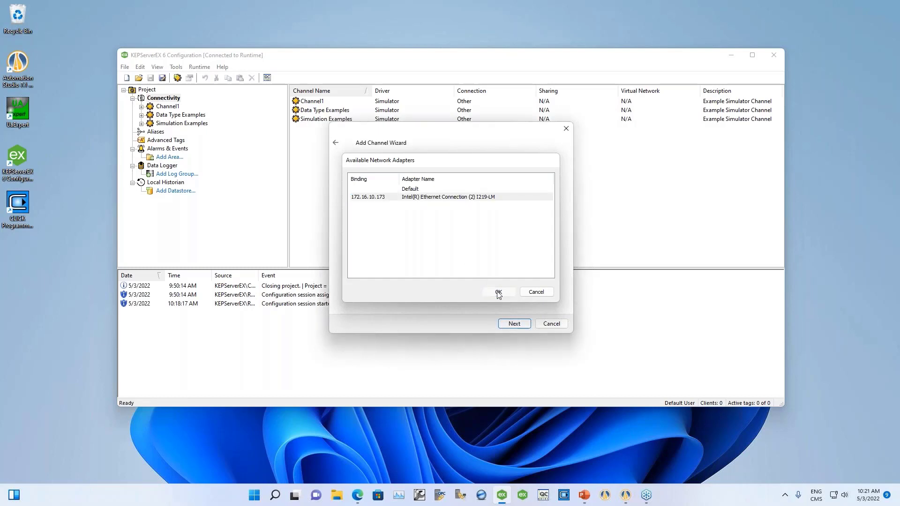
pyautogui.click(513, 324)
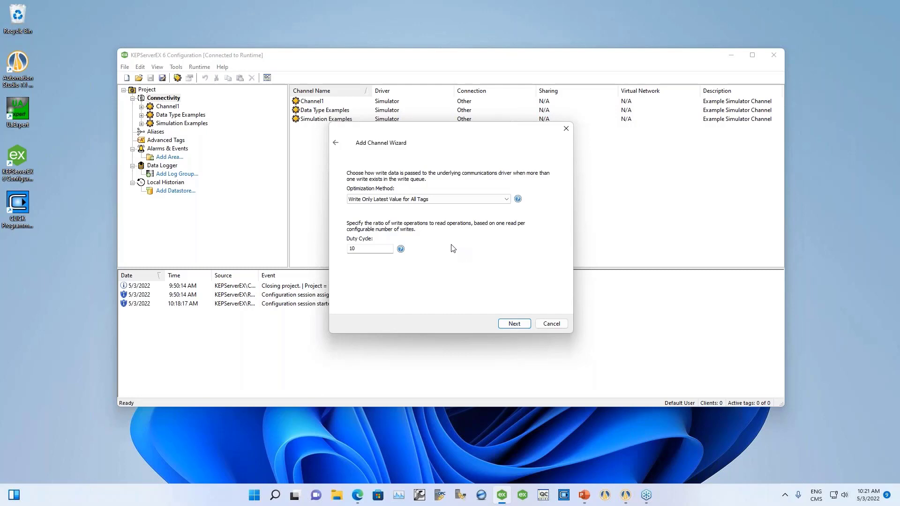
pyautogui.click(515, 325)
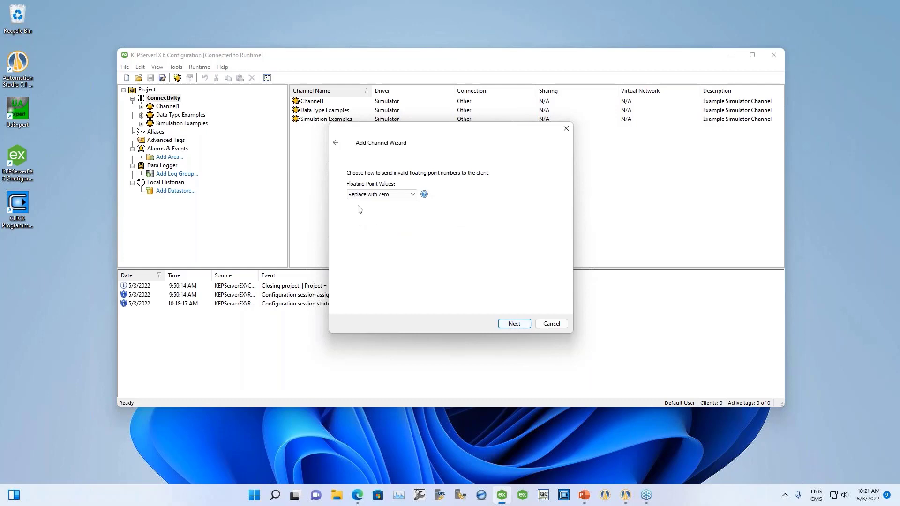
# Keep Replace with Zero for invalid floating-point values and finish creating the AS_Rockwell channel.
pyautogui.click(514, 324)
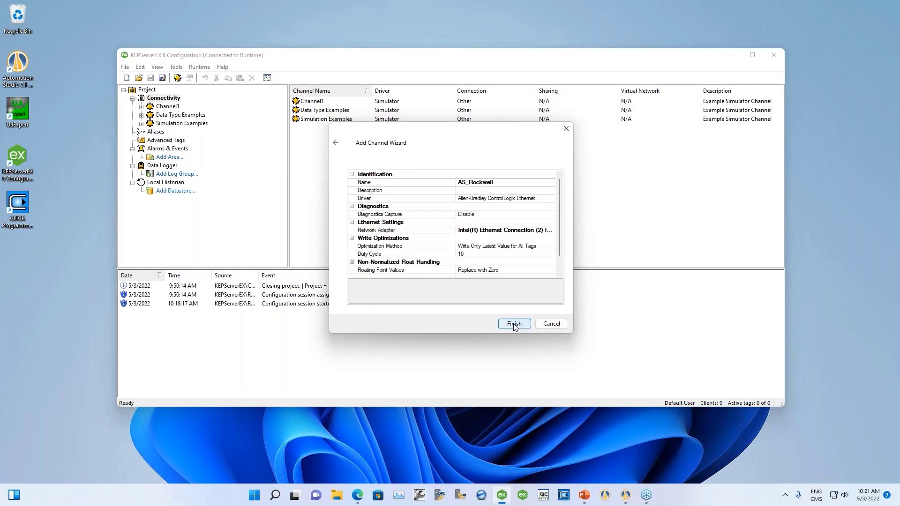
pyautogui.click(514, 324)
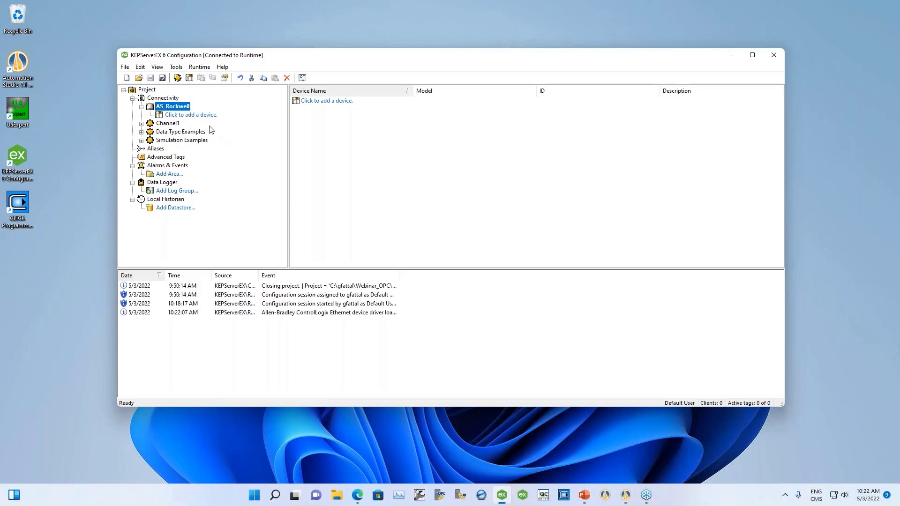
# Add a device named PLC1 to the AS_Rockwell channel and set its model to CompactLogix 5300.
pyautogui.click(177, 117)
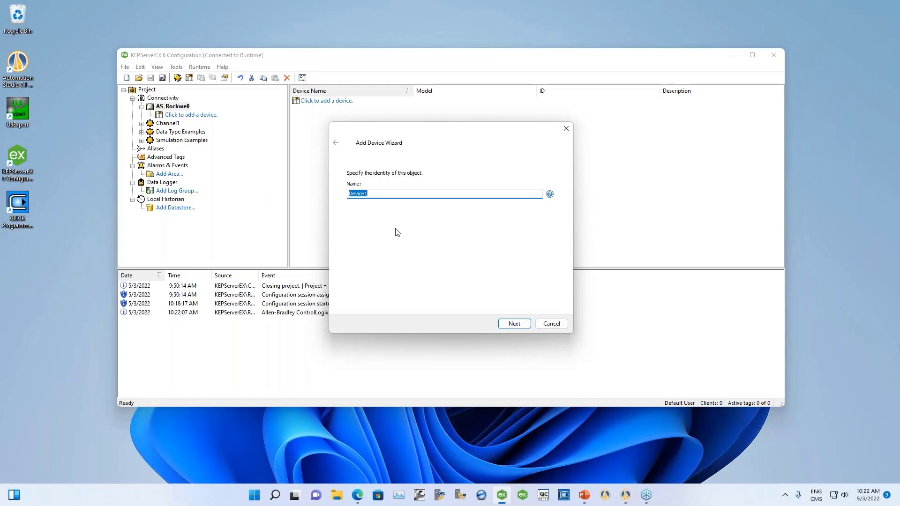
pyautogui.write('PLC1')
pyautogui.click(514, 324)
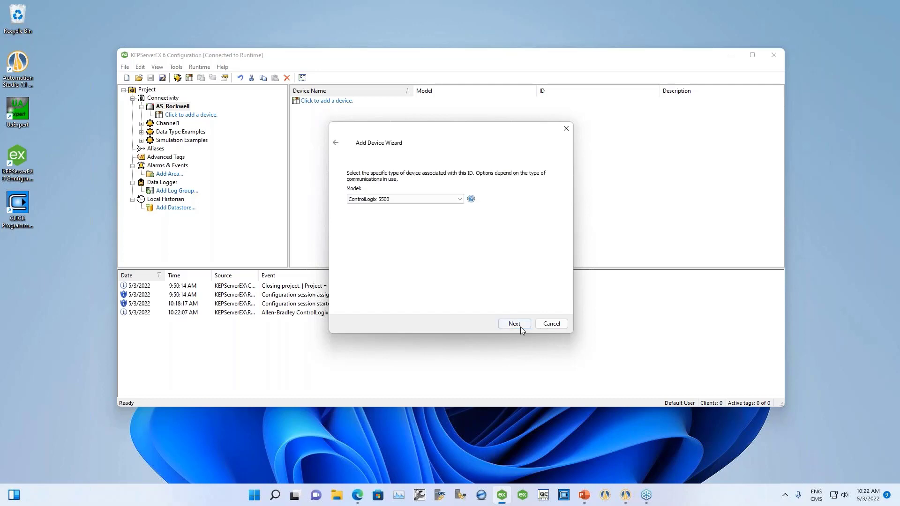
pyautogui.click(459, 200)
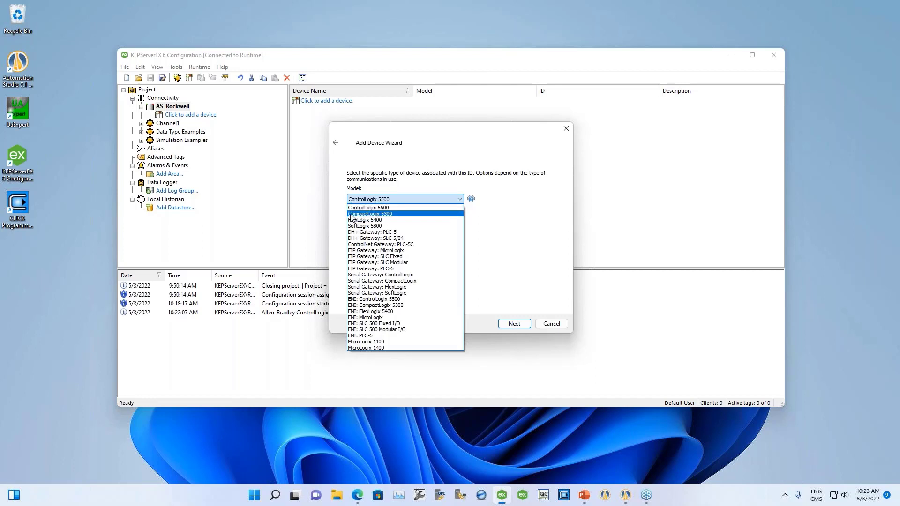
pyautogui.click(390, 214)
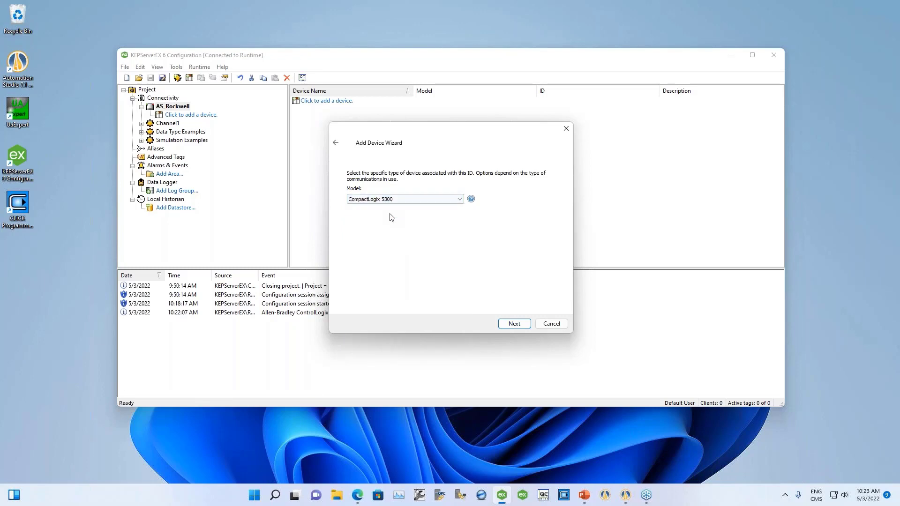
pyautogui.click(515, 324)
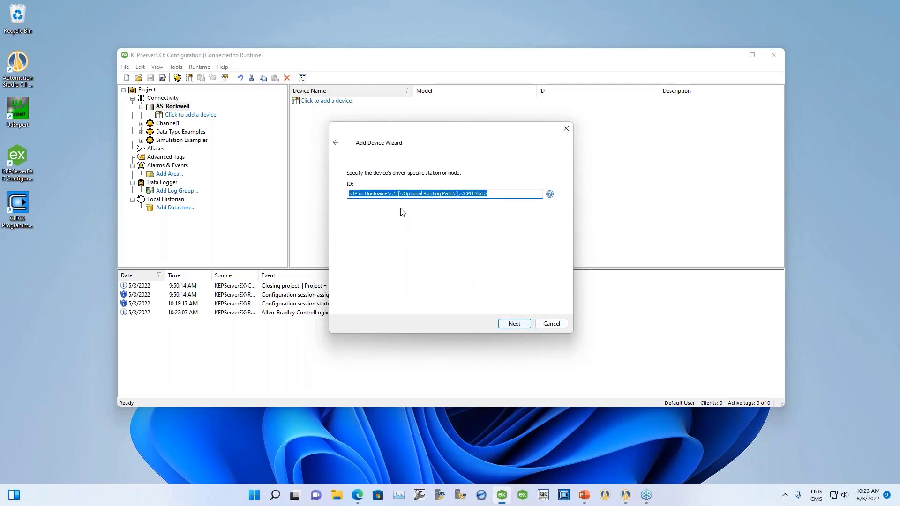
# Set the device ID to <172.16.10.220>,1,0, dropping the optional routing path.
pyautogui.click(391, 193)
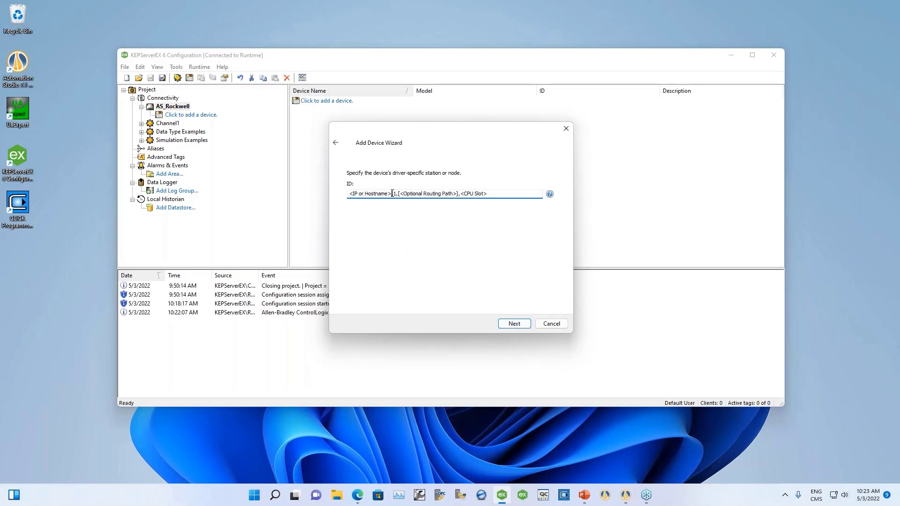
pyautogui.moveTo(392, 193); pyautogui.dragTo(323, 194)
pyautogui.write('172')
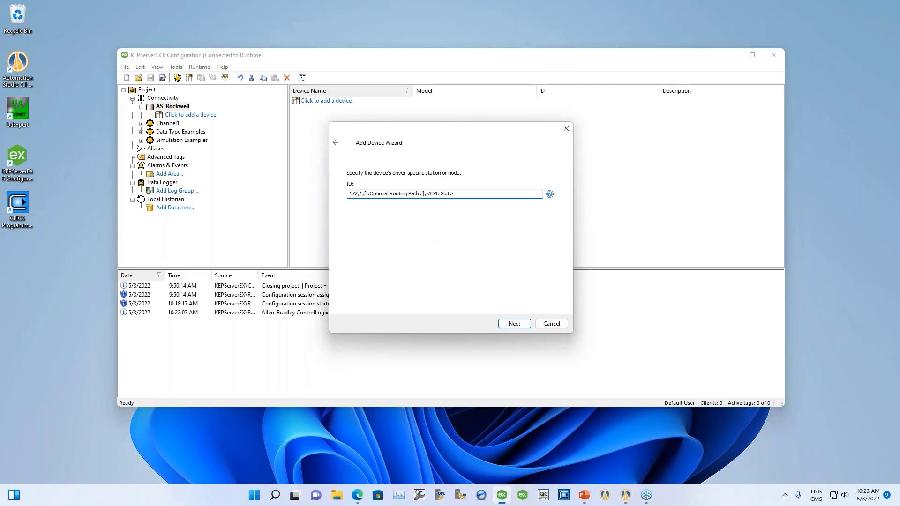
pyautogui.write('.16.10.220')
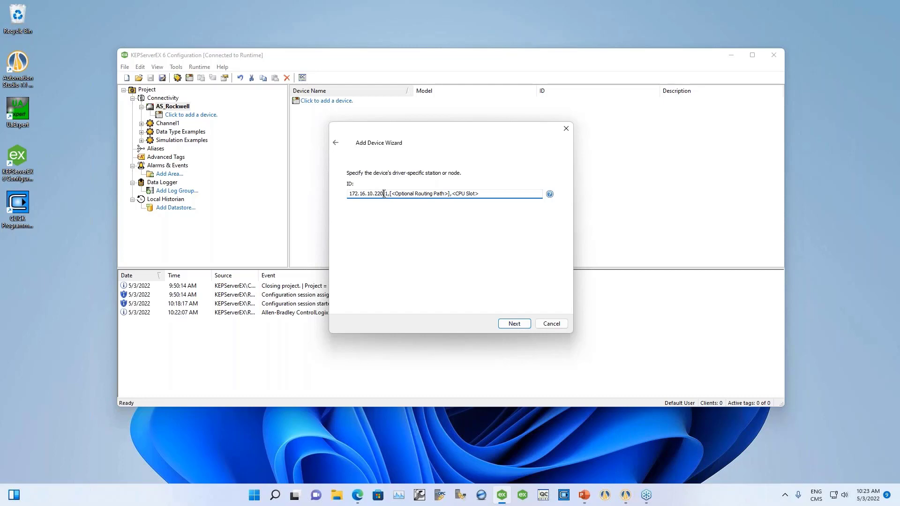
pyautogui.moveTo(383, 194); pyautogui.dragTo(347, 195)
pyautogui.click(391, 197)
pyautogui.moveTo(391, 194); pyautogui.dragTo(451, 194)
pyautogui.press('Delete')
pyautogui.moveTo(392, 194); pyautogui.dragTo(434, 195)
pyautogui.write('0.220,1,0')
pyautogui.click(514, 324)
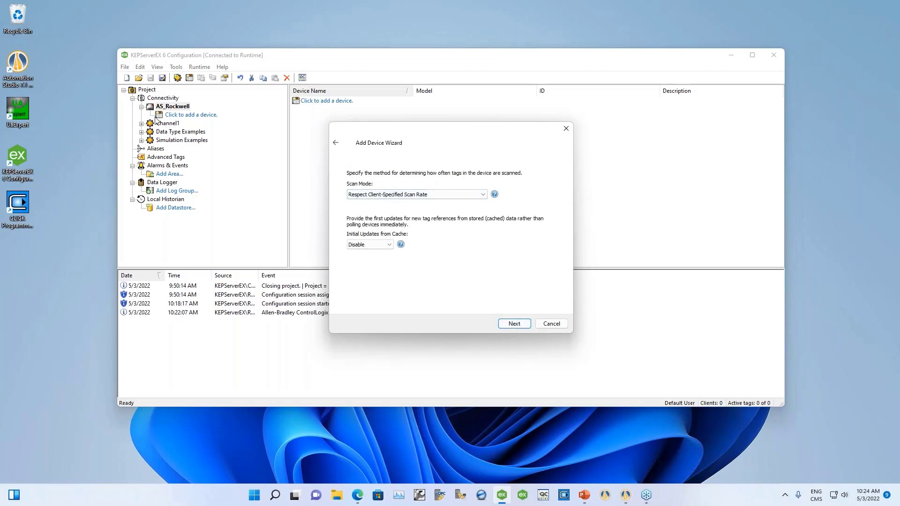
# Accept the default scan, communication, protocol and tag generation settings, and finish creating device PLC1.
pyautogui.click(371, 195)
pyautogui.click(520, 327)
pyautogui.click(519, 325)
pyautogui.click(519, 325)
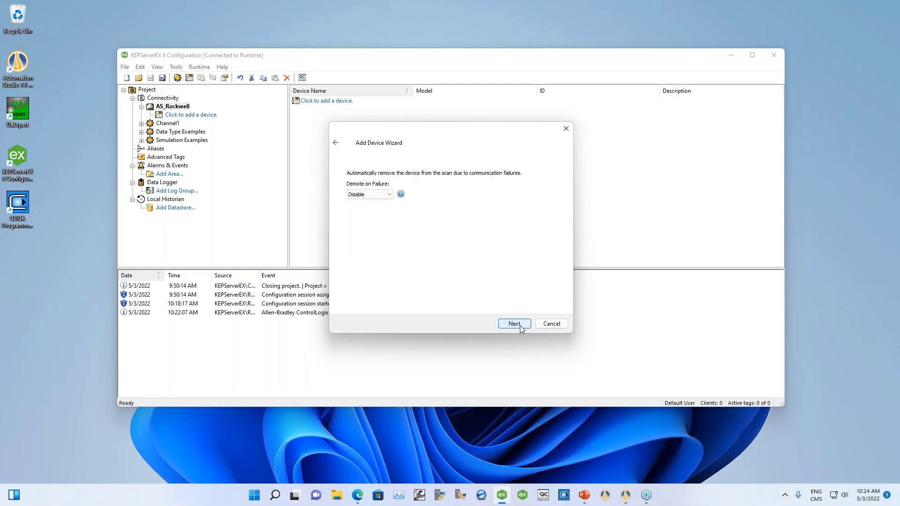
pyautogui.click(520, 326)
pyautogui.click(520, 325)
pyautogui.click(519, 325)
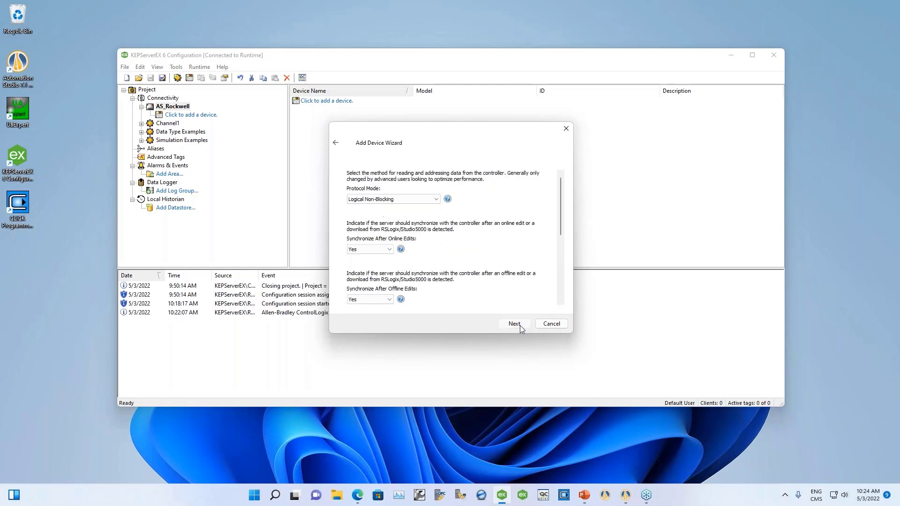
pyautogui.click(519, 325)
pyautogui.click(519, 325)
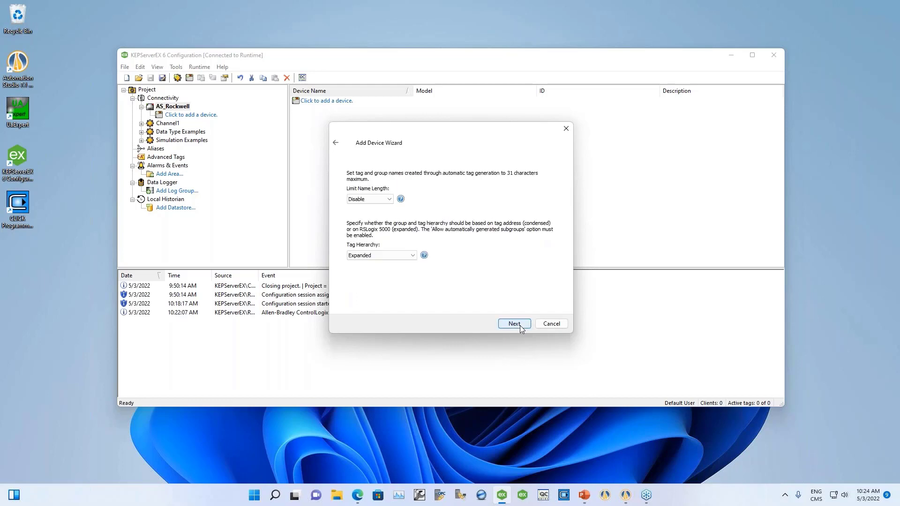
pyautogui.click(519, 325)
pyautogui.click(520, 325)
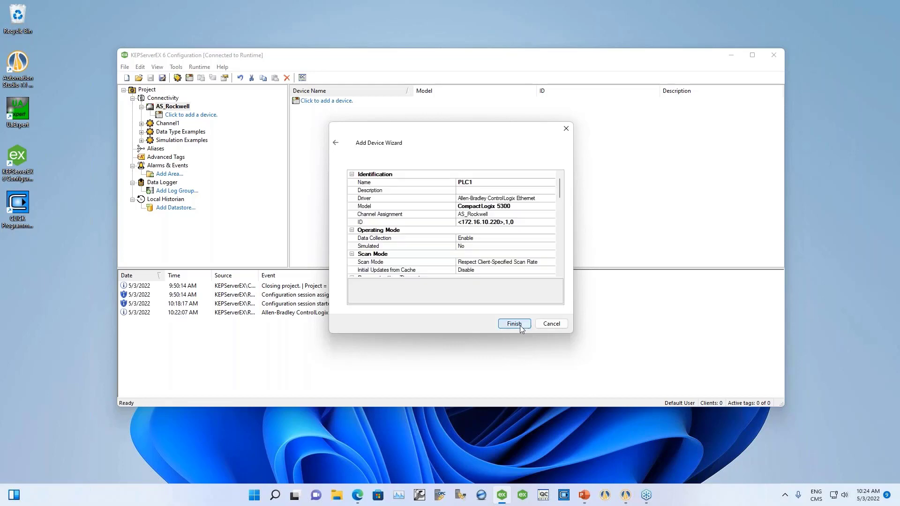
pyautogui.click(514, 324)
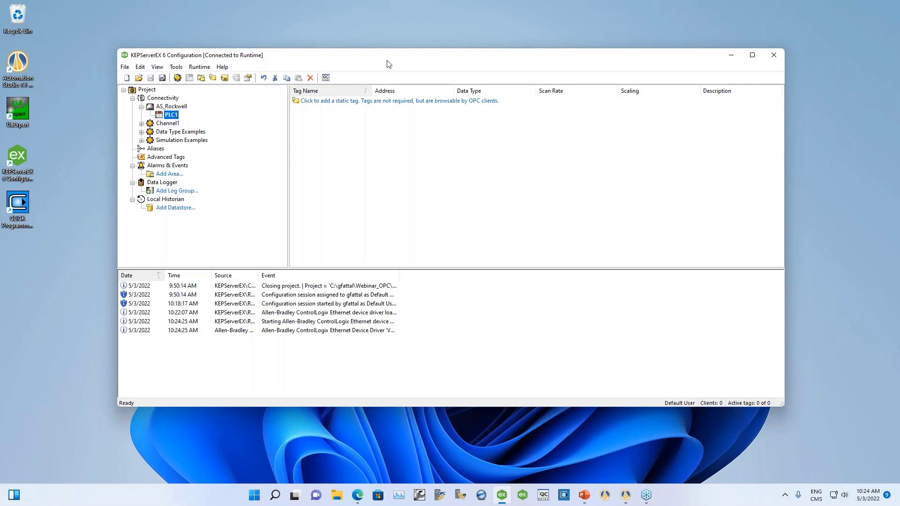
# Switch to Studio 5000 and open the existing project AS_OPC_DA_CompactLogix_PLC.ACD from the Webinar_OPC folder.
pyautogui.moveTo(449, 63); pyautogui.dragTo(368, 30)
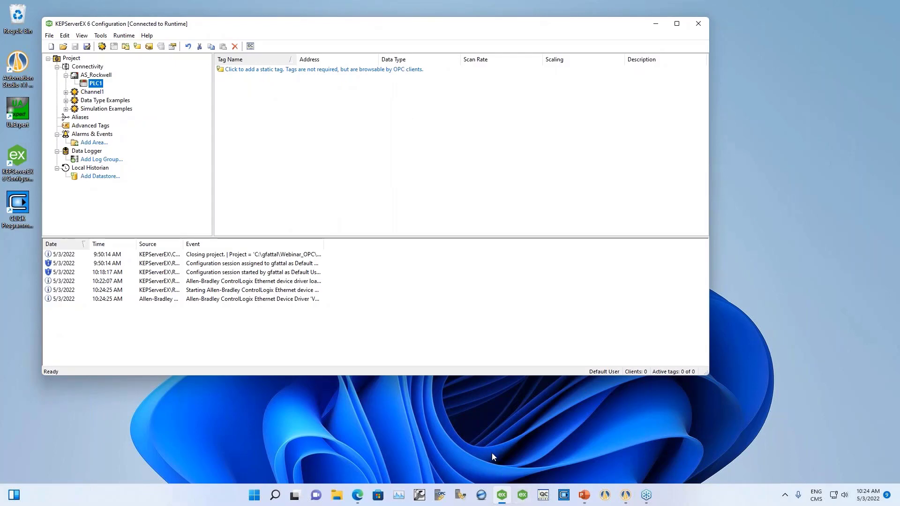
pyautogui.click(482, 495)
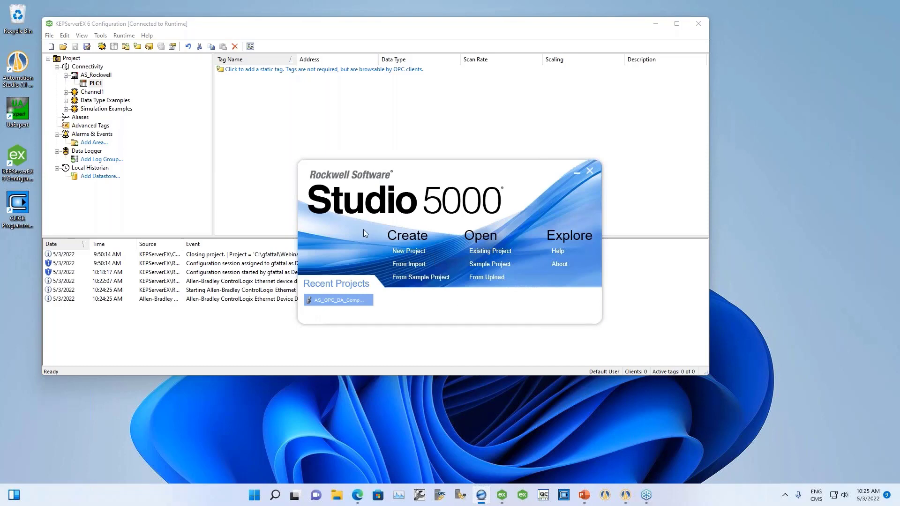
pyautogui.click(482, 250)
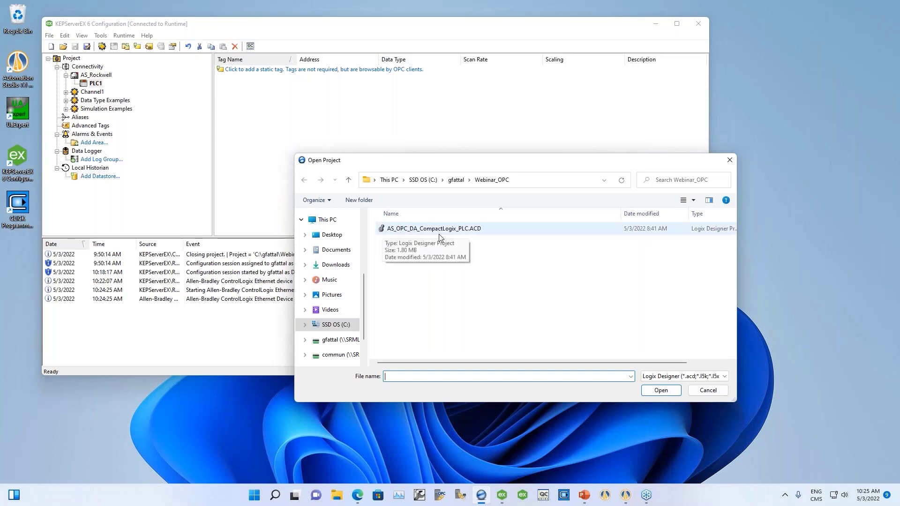
pyautogui.click(403, 232)
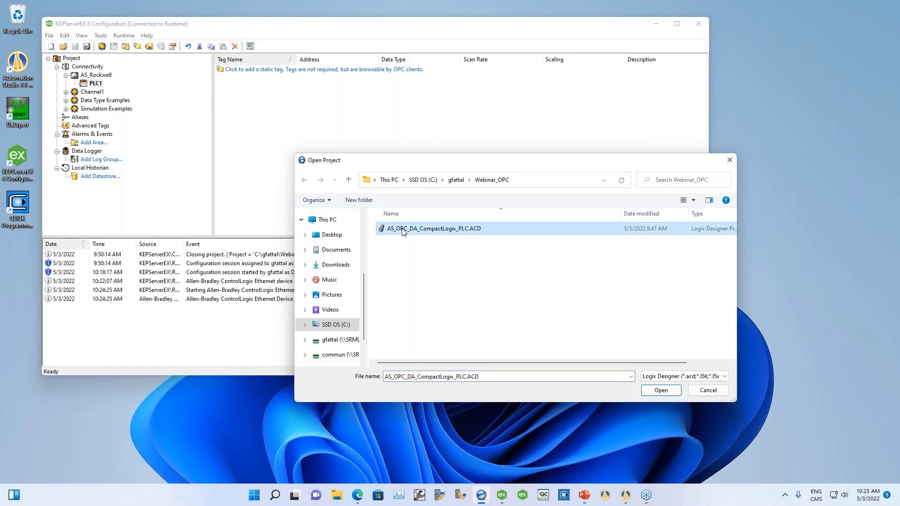
pyautogui.click(660, 391)
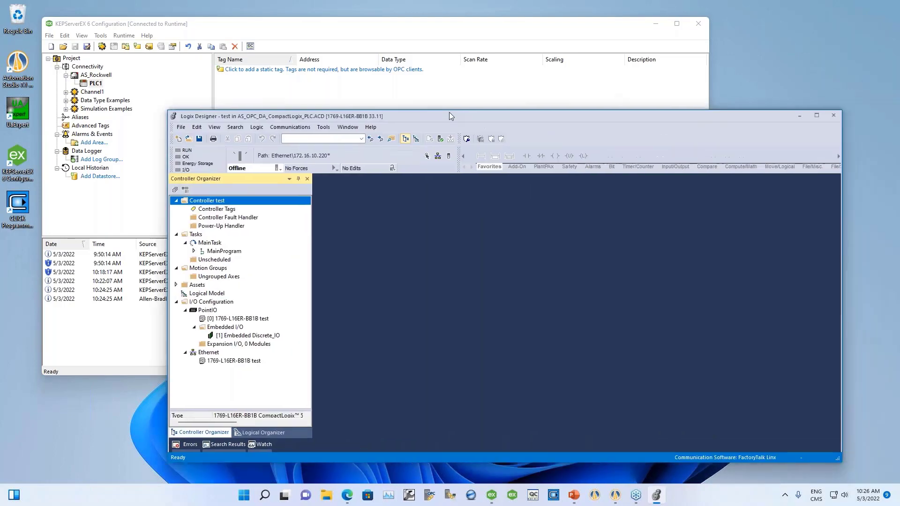
pyautogui.moveTo(449, 111); pyautogui.dragTo(373, 82)
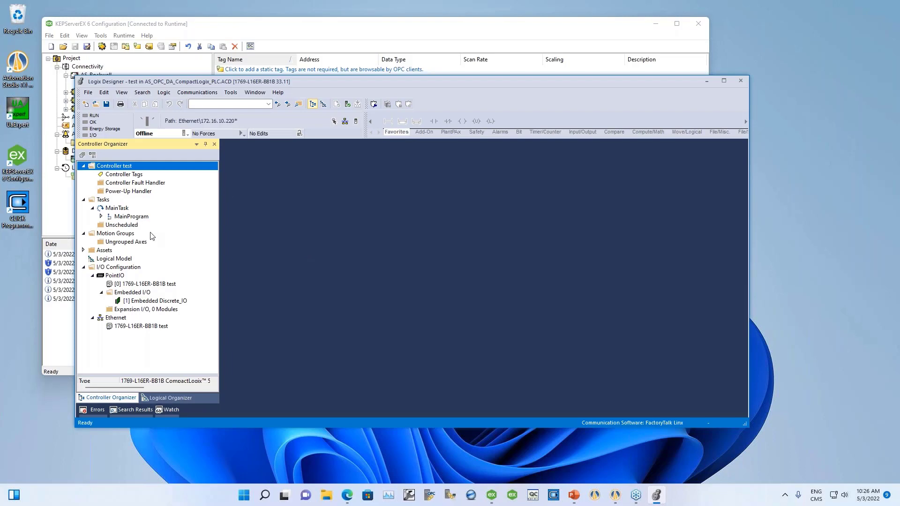
# Open the Parameters and Local Tags of MainProgram for tag editing.
pyautogui.doubleClick(136, 217)
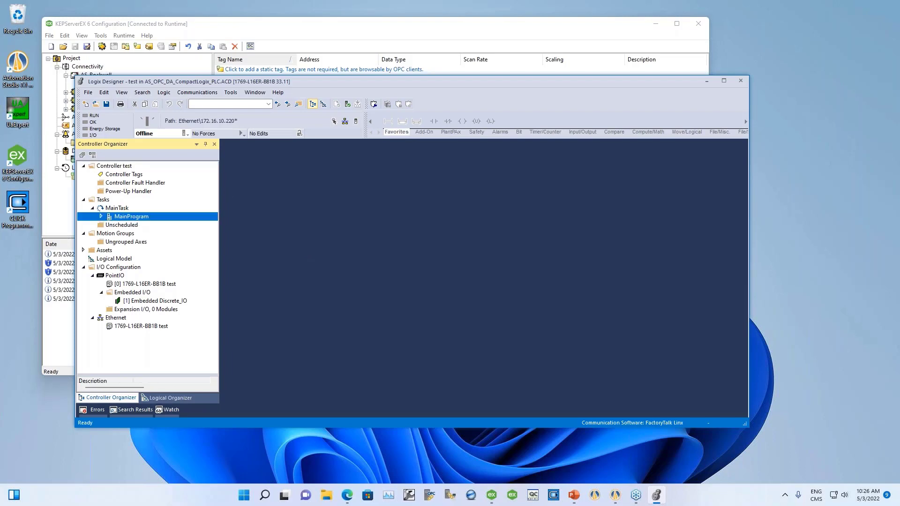
pyautogui.click(153, 226)
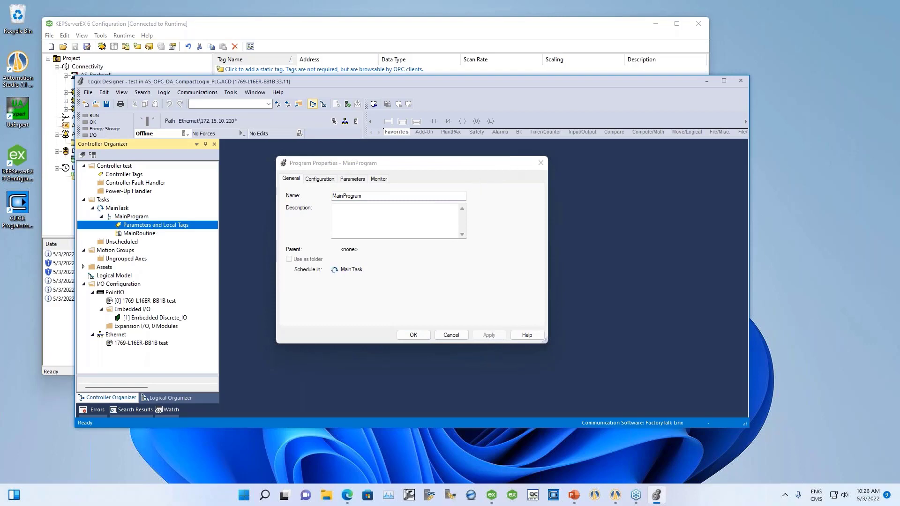
pyautogui.click(540, 162)
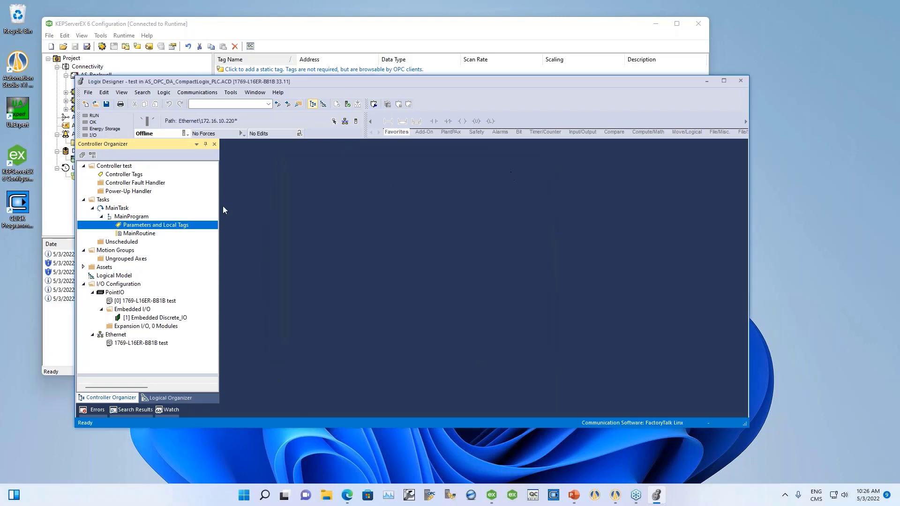
pyautogui.doubleClick(137, 226)
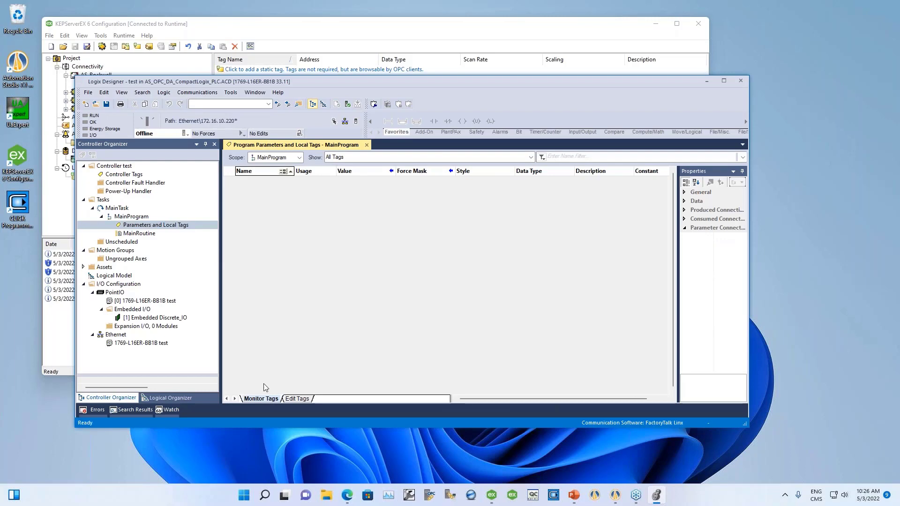
pyautogui.click(290, 399)
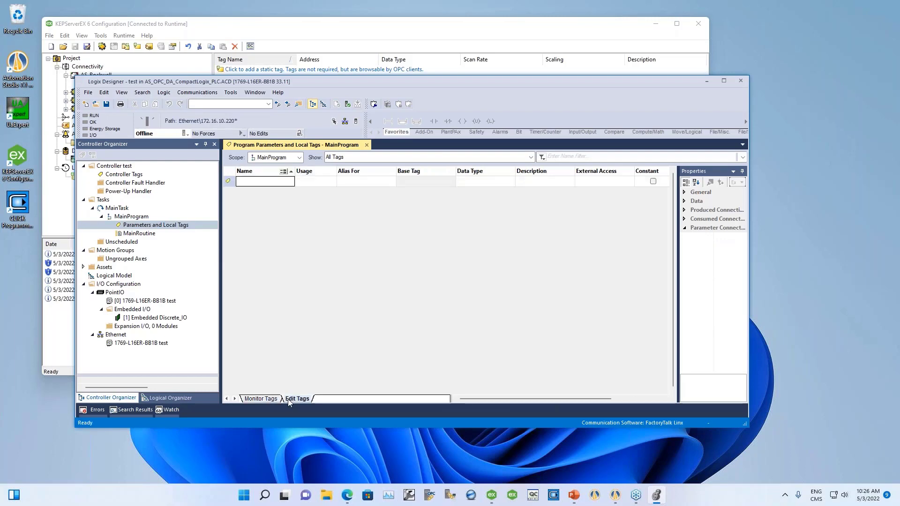
# Add a local tag named BIn with data type INT to MainProgram.
pyautogui.click(254, 183)
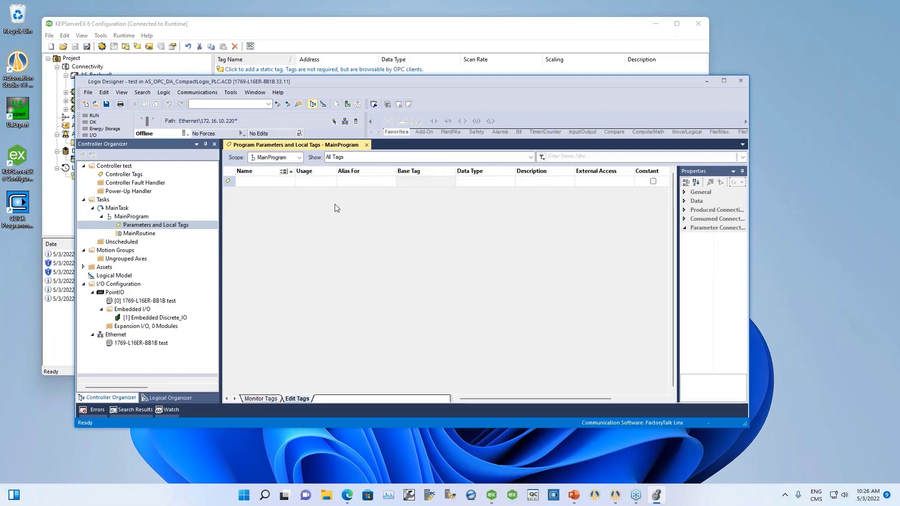
pyautogui.write('B')
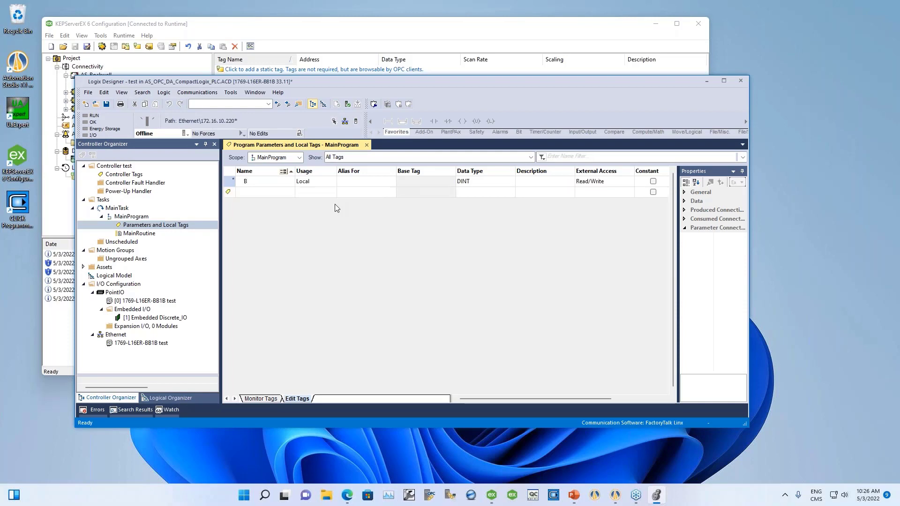
pyautogui.write('In')
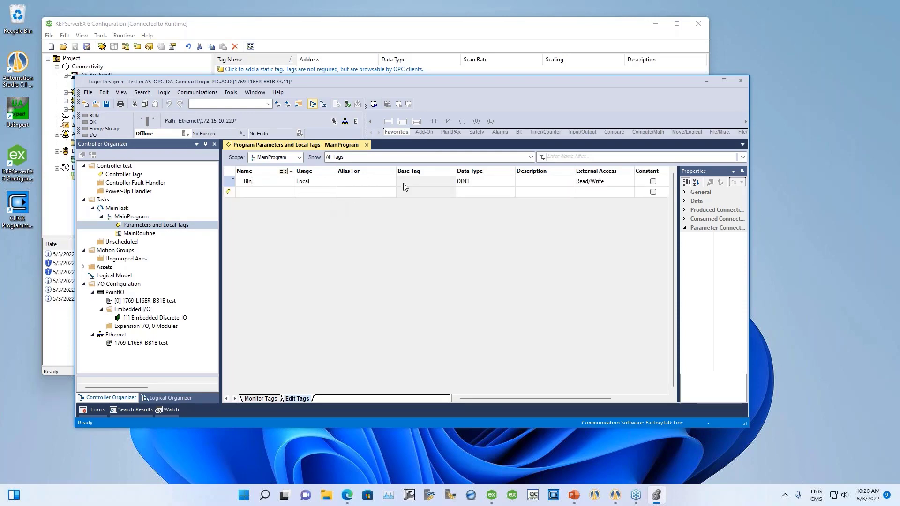
pyautogui.click(475, 182)
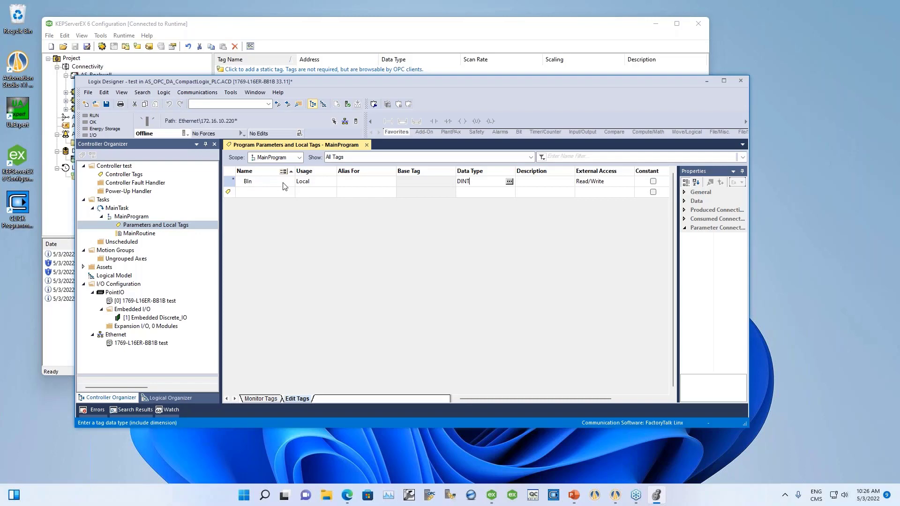
pyautogui.click(509, 182)
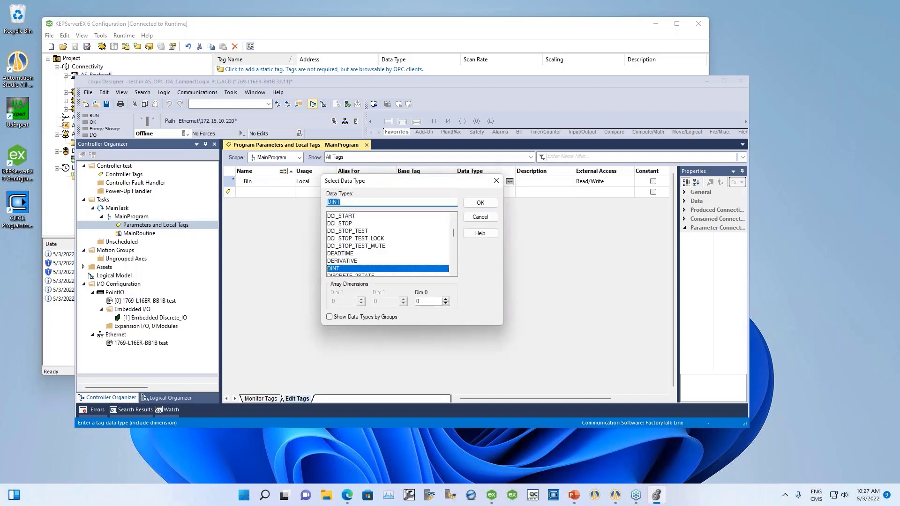
pyautogui.write('IN')
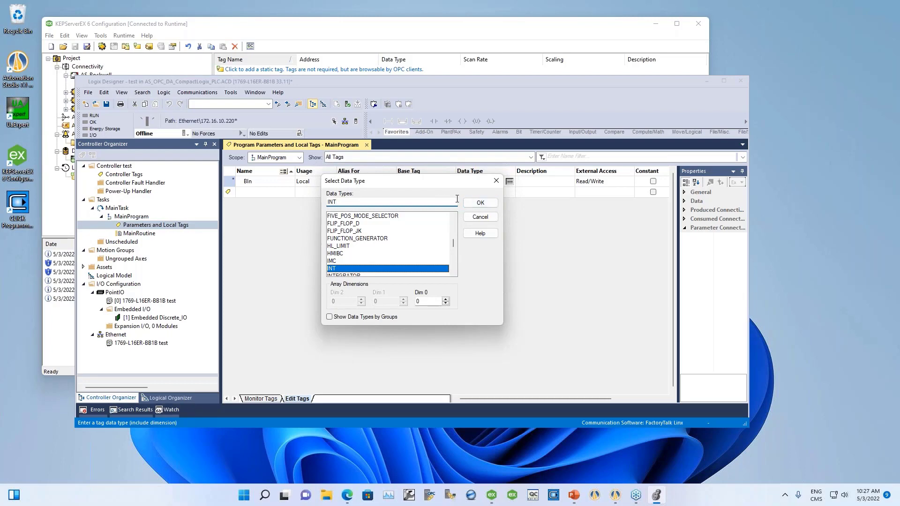
pyautogui.click(478, 204)
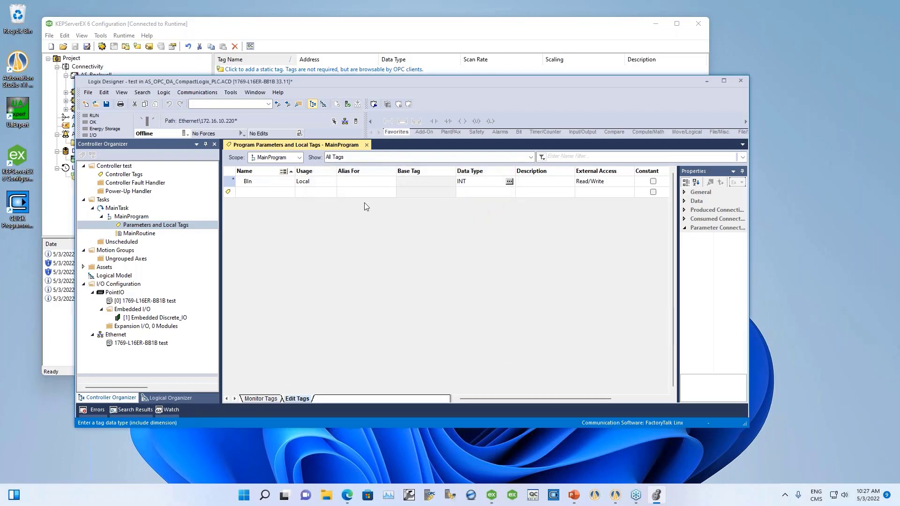
pyautogui.click(256, 194)
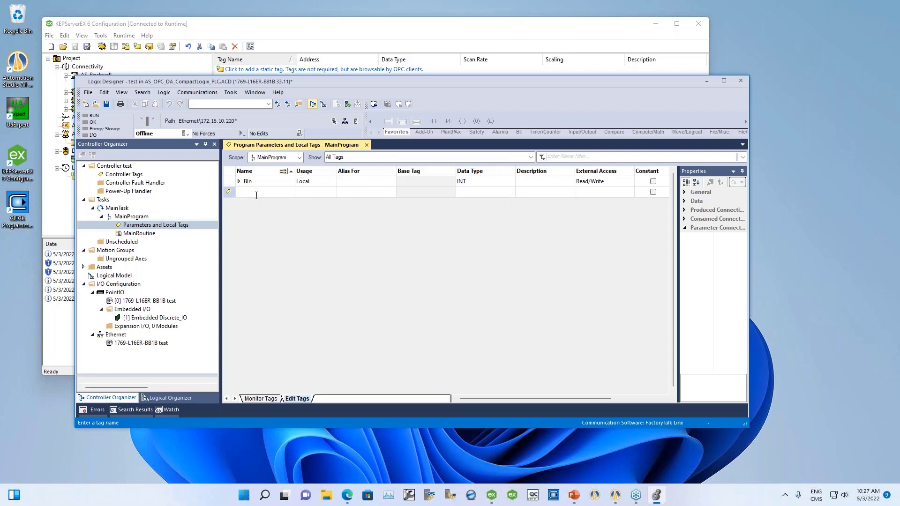
# Add a second local tag named BOut with data type INT to MainProgram.
pyautogui.write('BO')
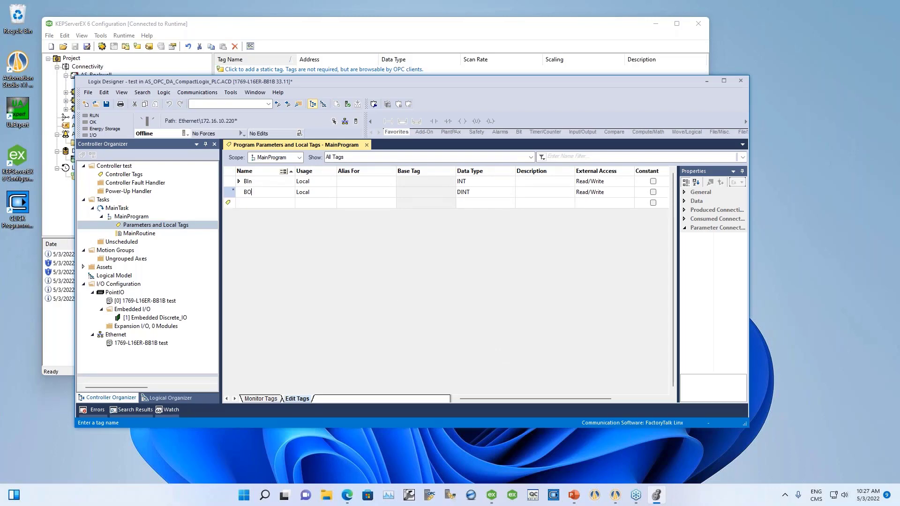
pyautogui.write('ut')
pyautogui.click(508, 192)
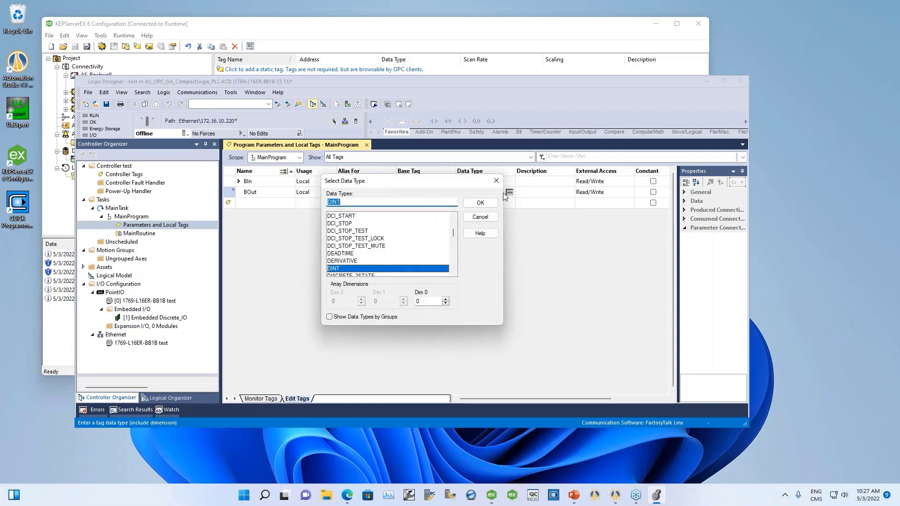
pyautogui.write('INT')
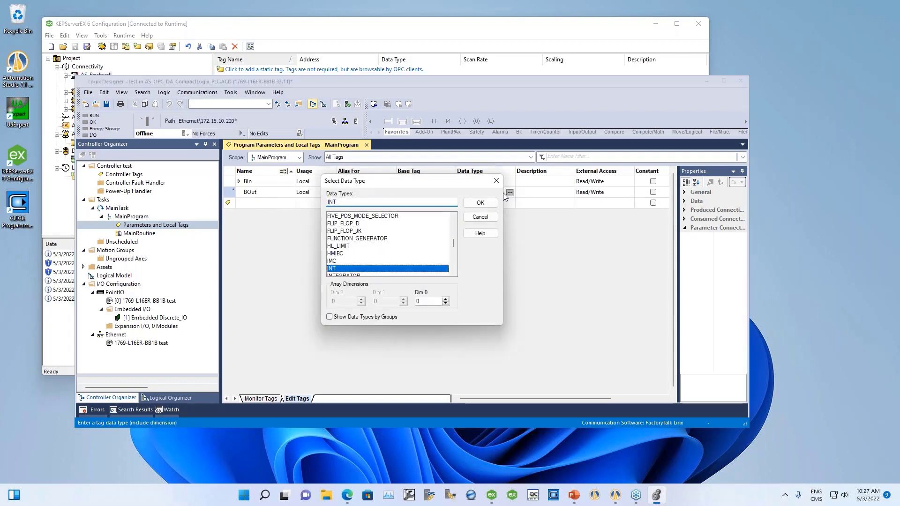
pyautogui.click(482, 203)
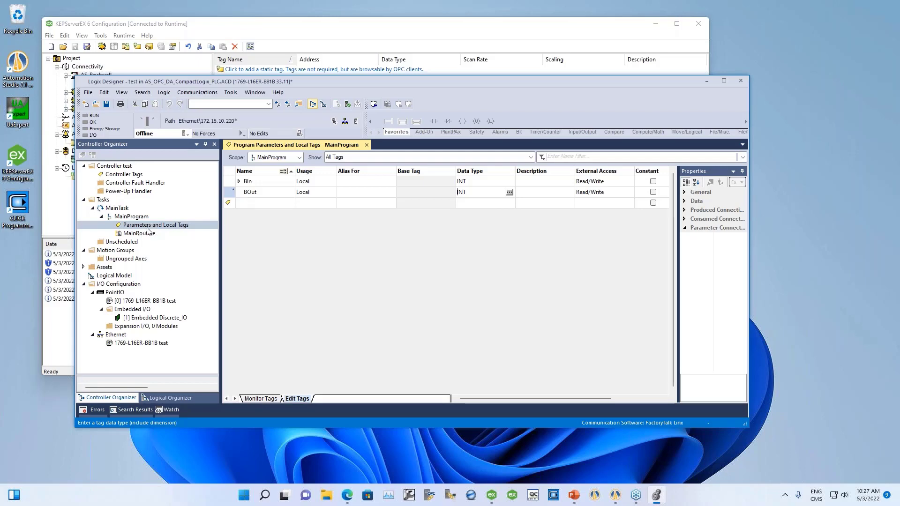
# Reopen MainProgram's Parameters and Local Tags and check the scope choices and the tag list in both monitoring and editing views.
pyautogui.doubleClick(132, 217)
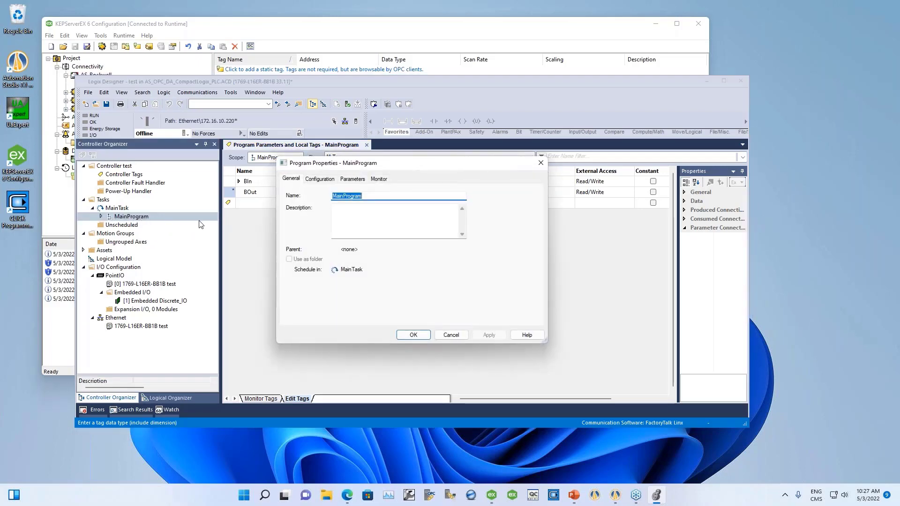
pyautogui.click(539, 164)
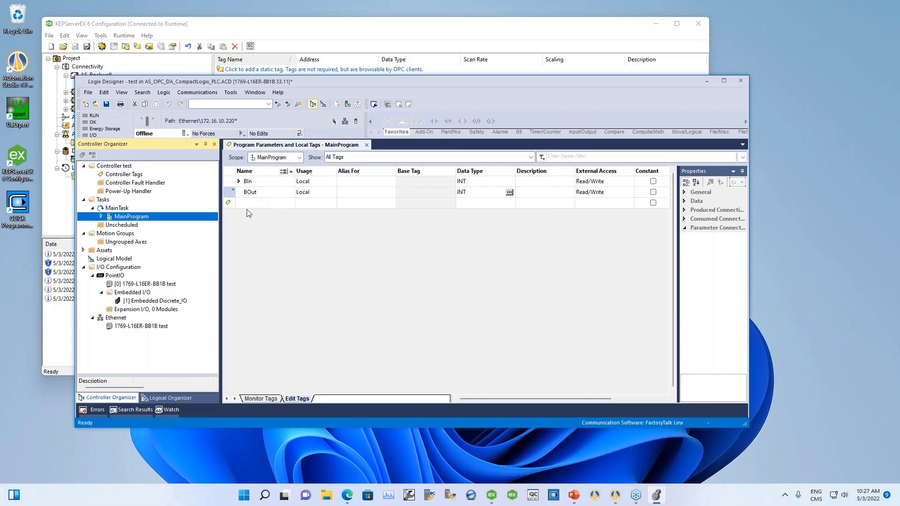
pyautogui.click(102, 217)
pyautogui.doubleClick(139, 226)
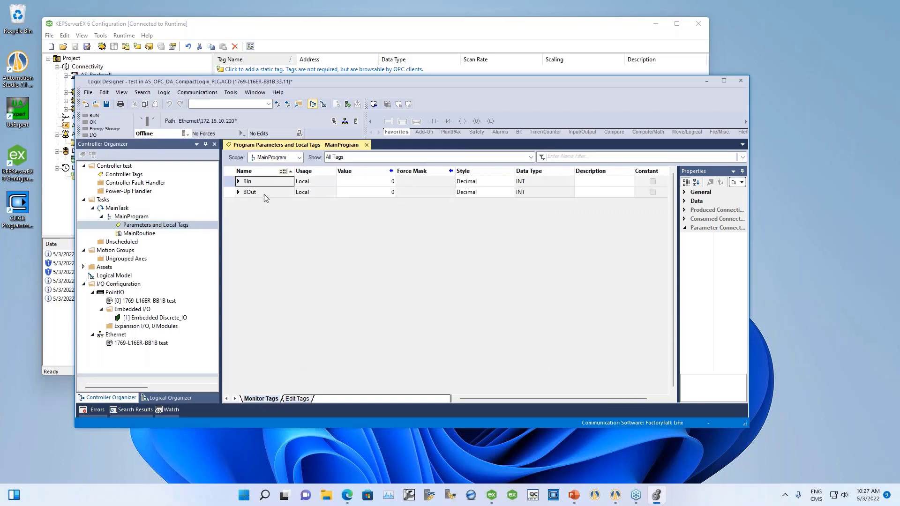
pyautogui.click(300, 158)
pyautogui.click(299, 160)
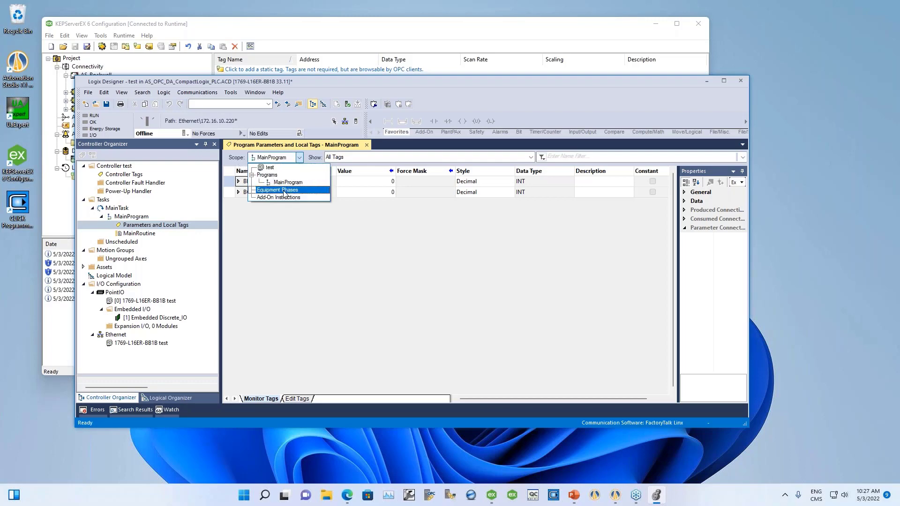
pyautogui.click(289, 223)
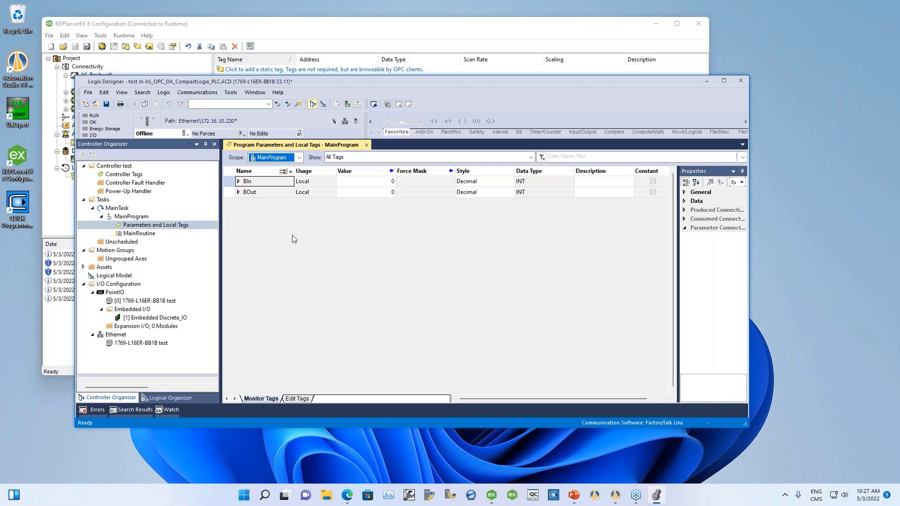
pyautogui.click(294, 399)
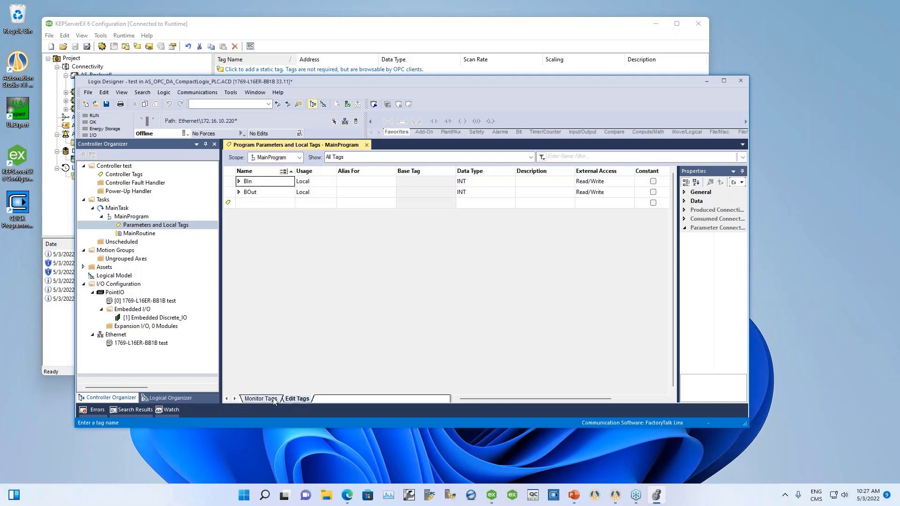
pyautogui.click(261, 398)
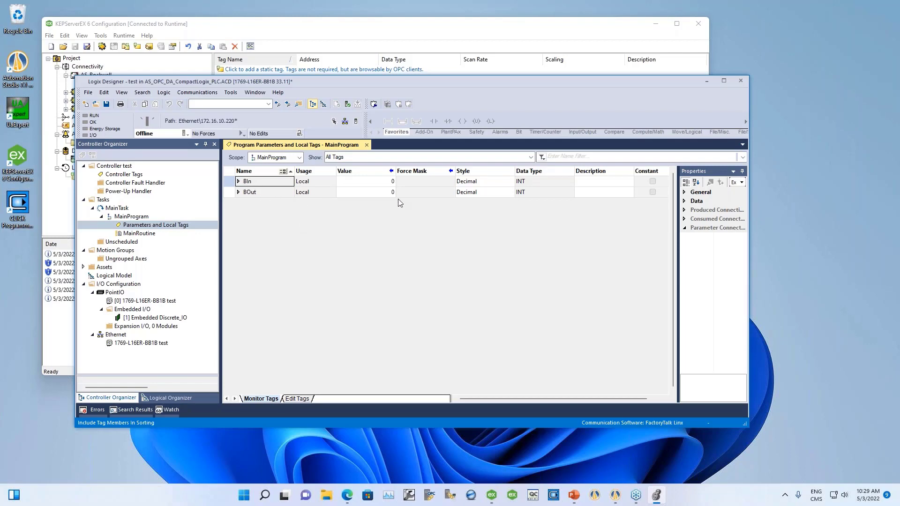
# Expand the BIn and BOut tags and look through their individual bits.
pyautogui.click(239, 181)
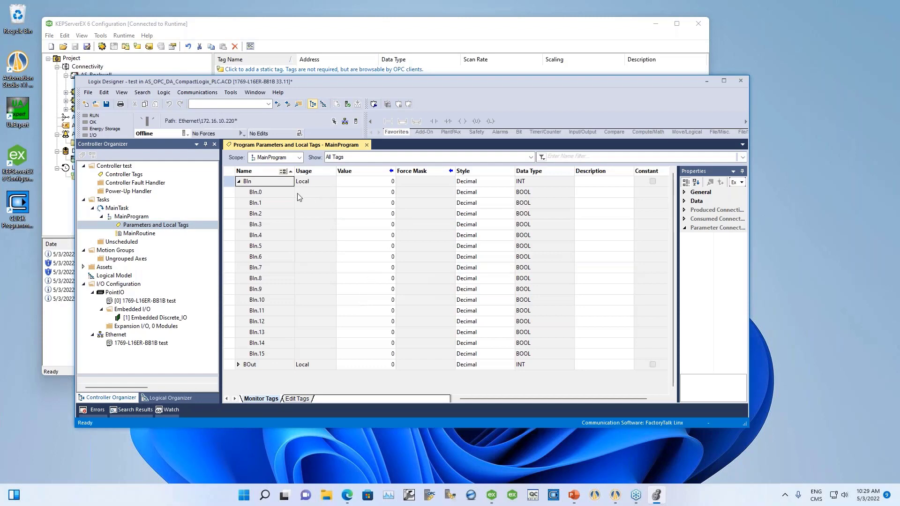
pyautogui.click(238, 365)
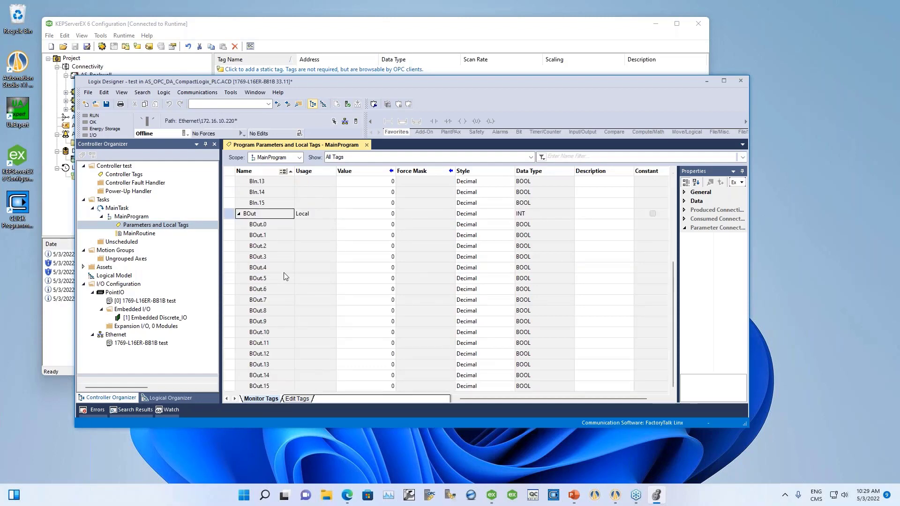
pyautogui.scroll(5, 283, 269)
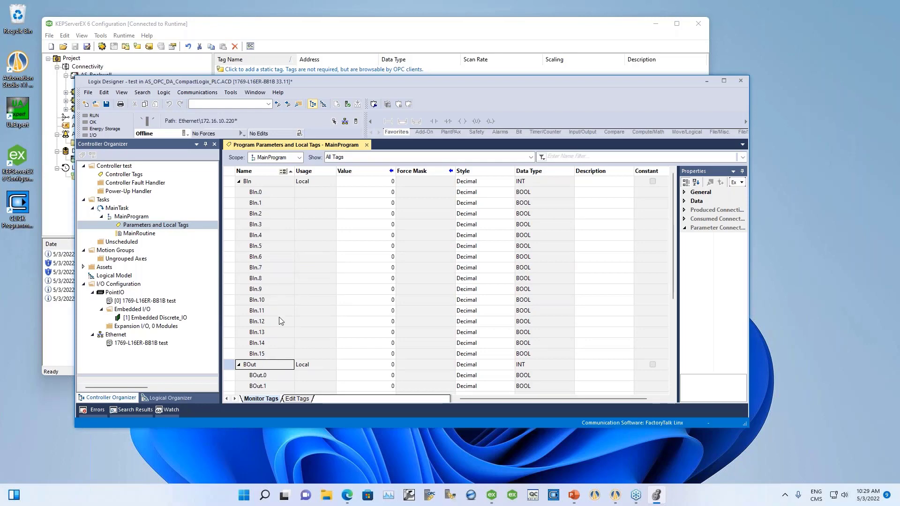
pyautogui.scroll(-3, 282, 328)
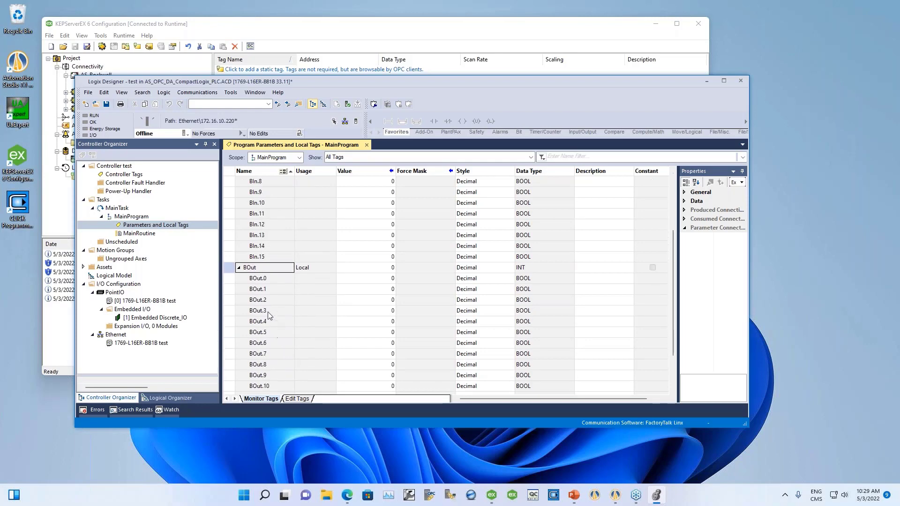
pyautogui.scroll(-2, 277, 311)
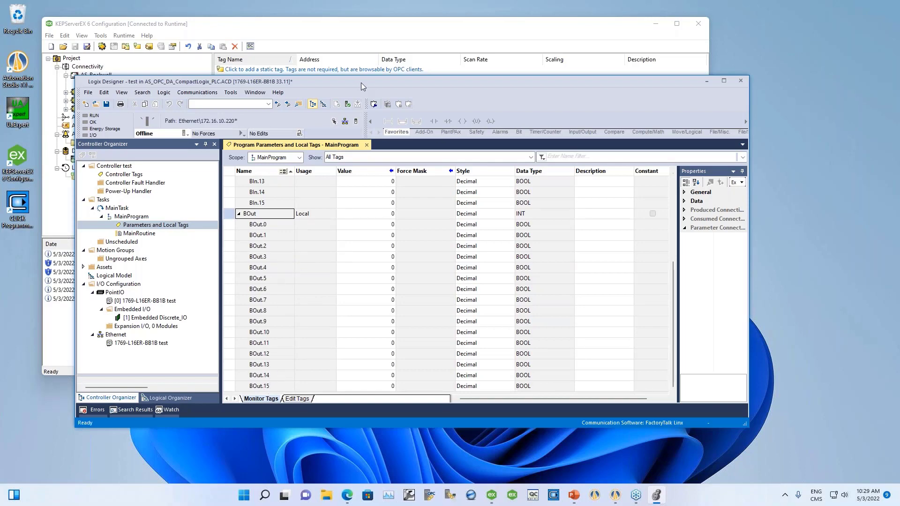
pyautogui.moveTo(363, 80); pyautogui.dragTo(507, 150)
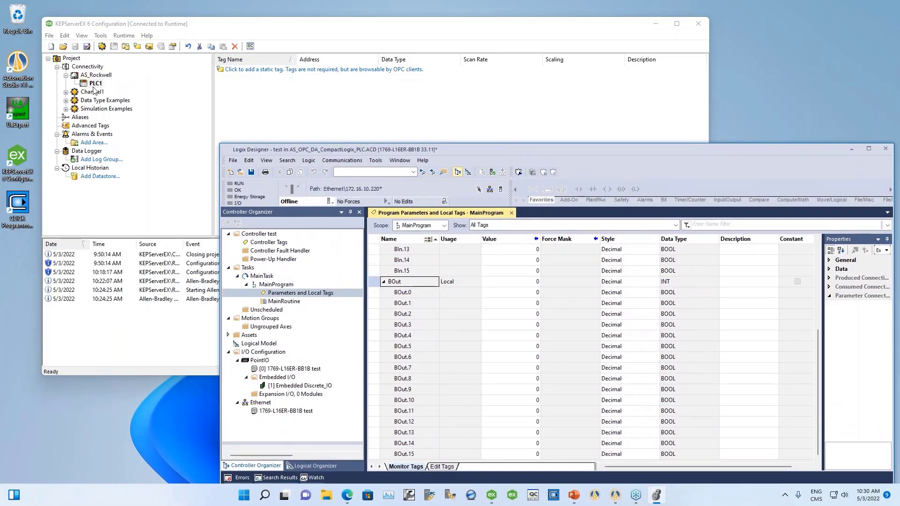
pyautogui.click(94, 84)
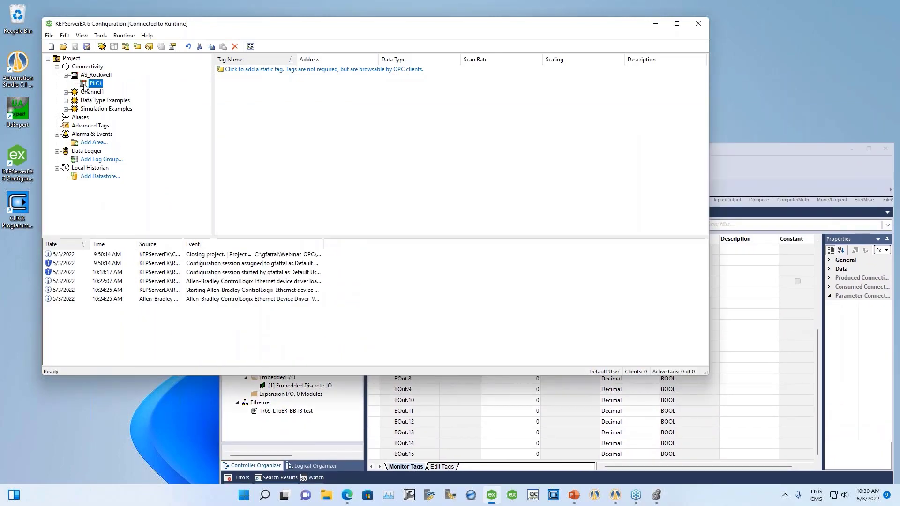
pyautogui.doubleClick(84, 84)
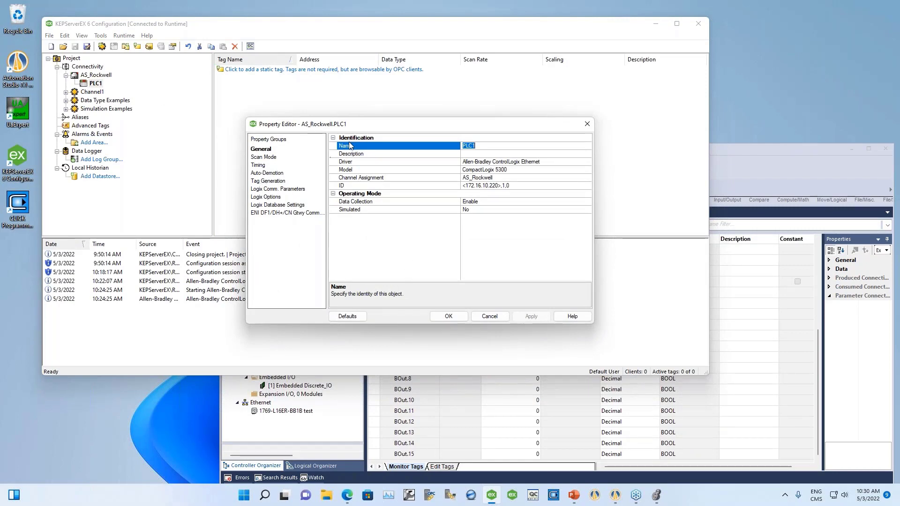
# Download the Studio 5000 project to the CompactLogix controller and set the controller back to Remote Run mode.
pyautogui.moveTo(724, 150); pyautogui.dragTo(629, 89)
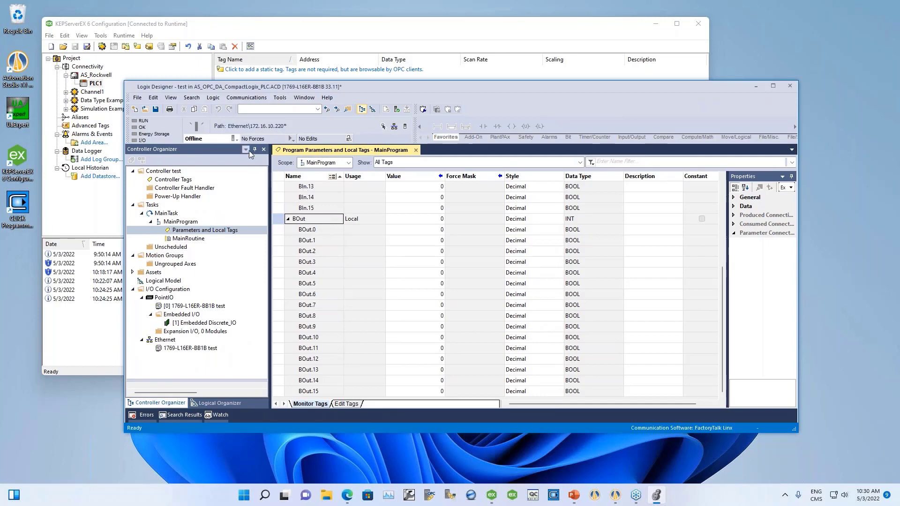
pyautogui.click(237, 140)
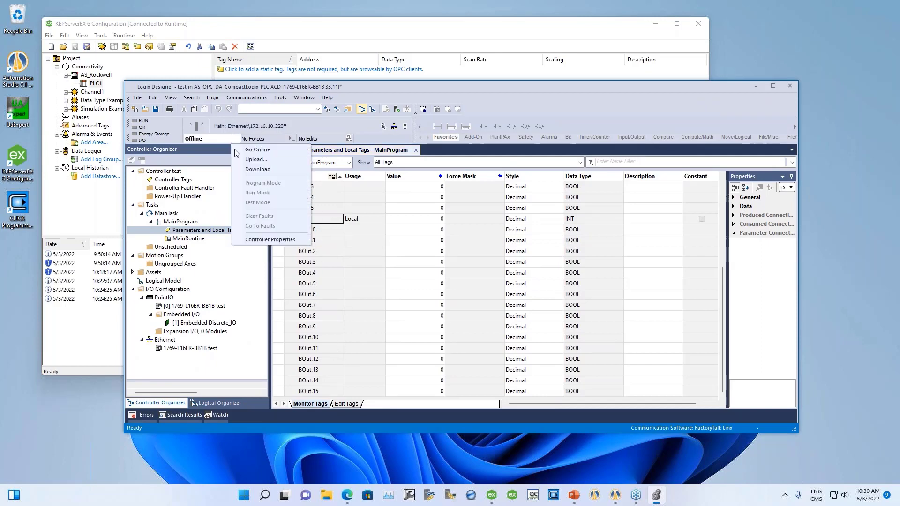
pyautogui.click(256, 171)
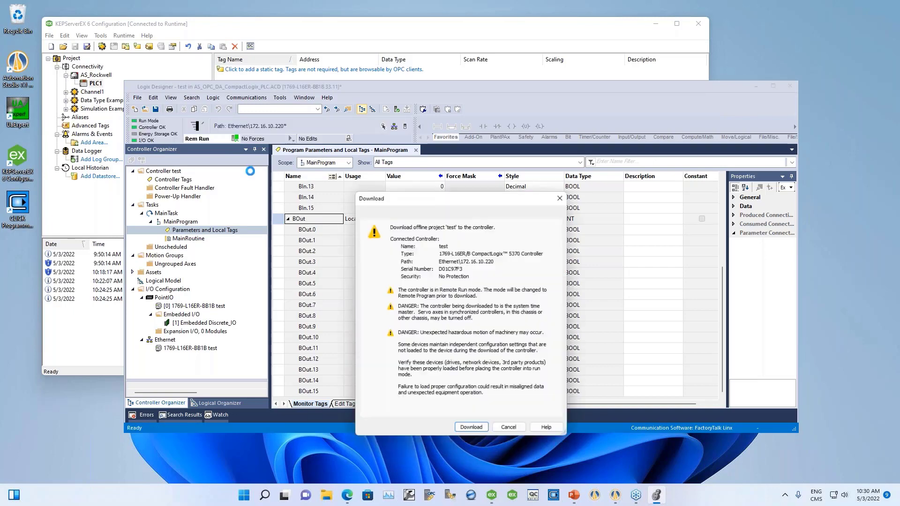
pyautogui.click(472, 428)
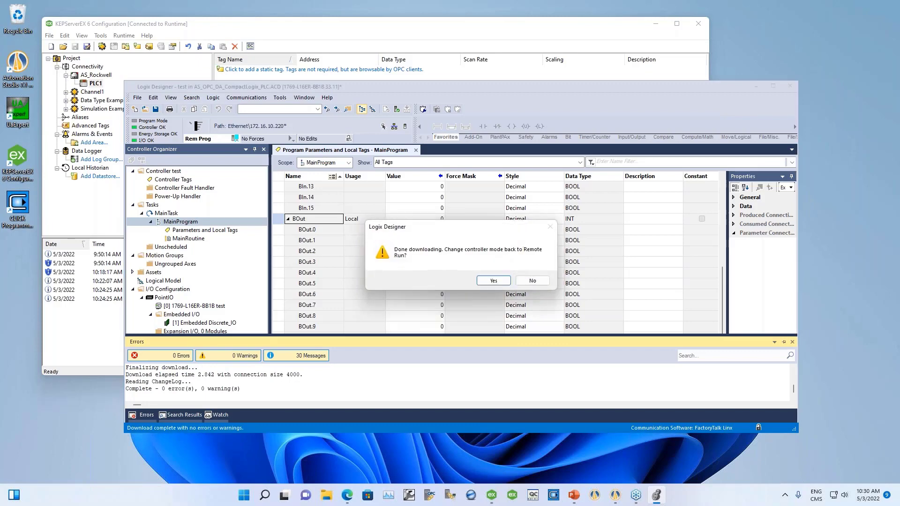
pyautogui.click(494, 282)
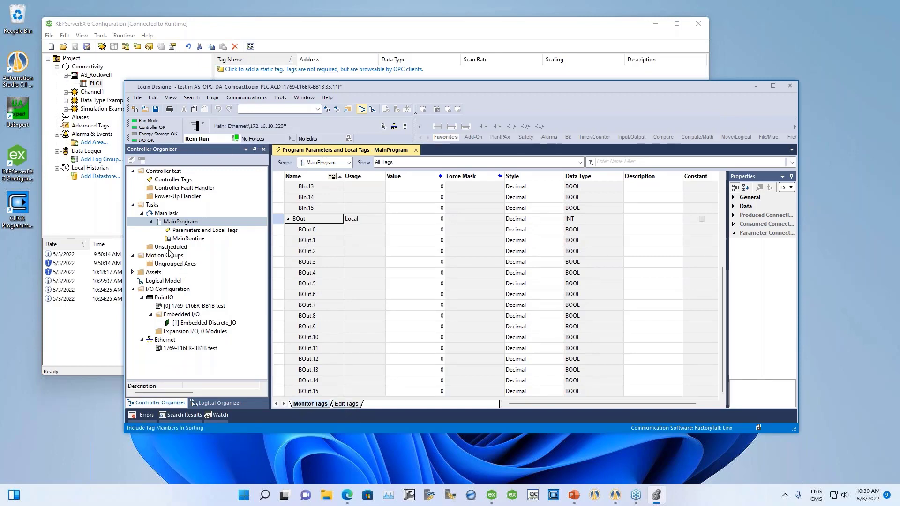
# Delete the empty rung 0 from MainRoutine and return to MainProgram's Parameters and Local Tags.
pyautogui.doubleClick(185, 239)
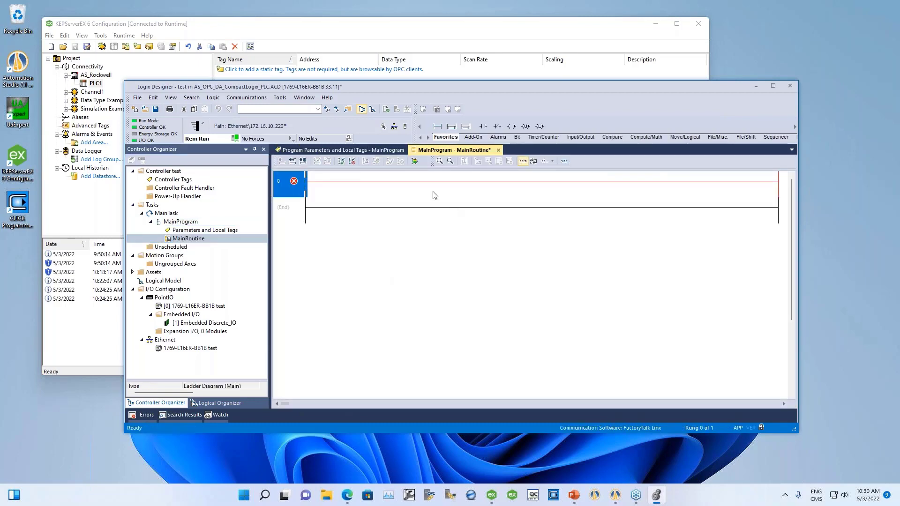
pyautogui.click(234, 138)
pyautogui.click(346, 203)
pyautogui.click(291, 187)
pyautogui.rightClick(294, 186)
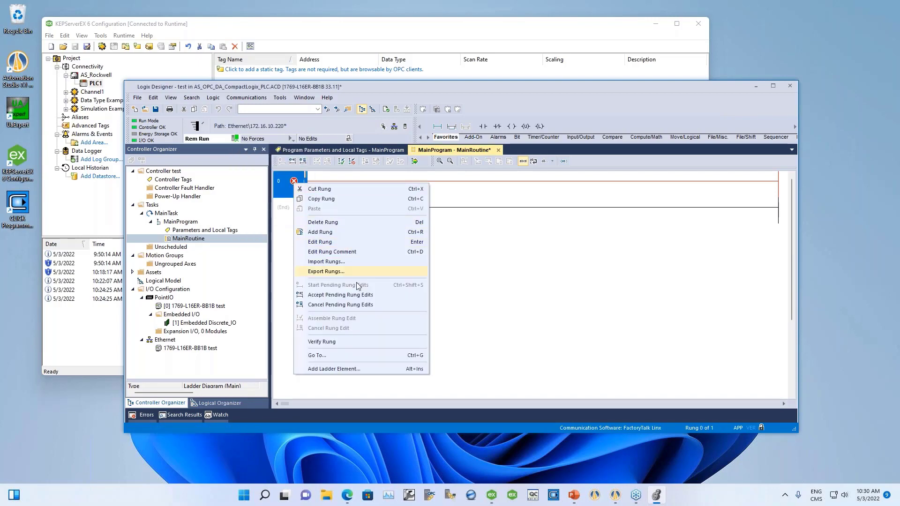
pyautogui.click(322, 224)
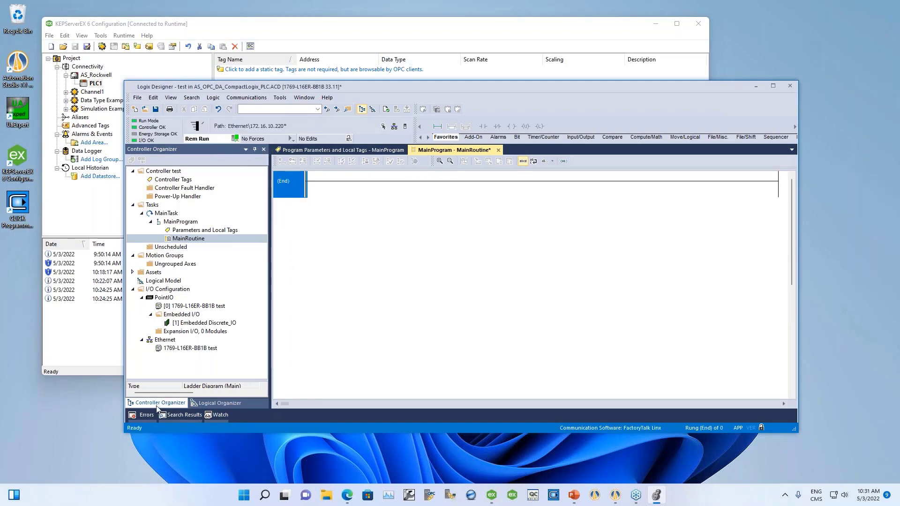
pyautogui.doubleClick(187, 232)
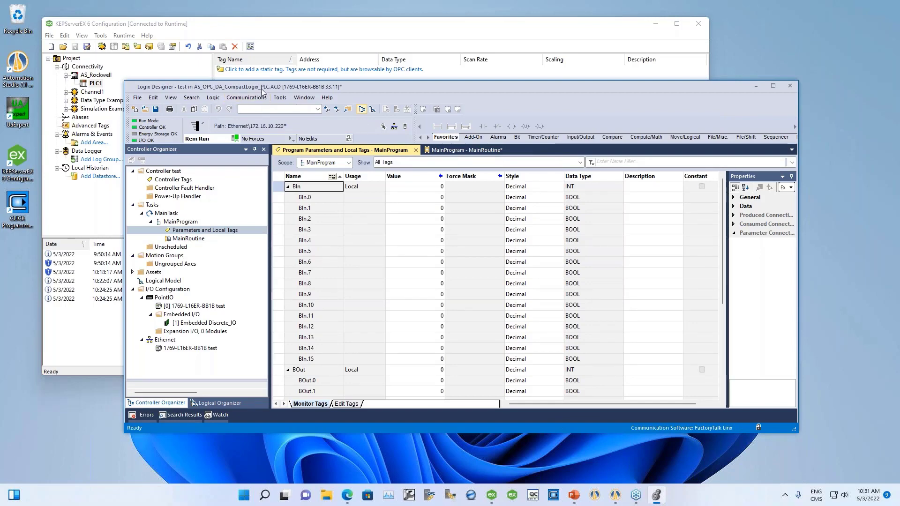
# Switch to KEPServerEX and start automatic tag creation from the Tag Generation properties of device PLC1.
pyautogui.moveTo(263, 88); pyautogui.dragTo(329, 129)
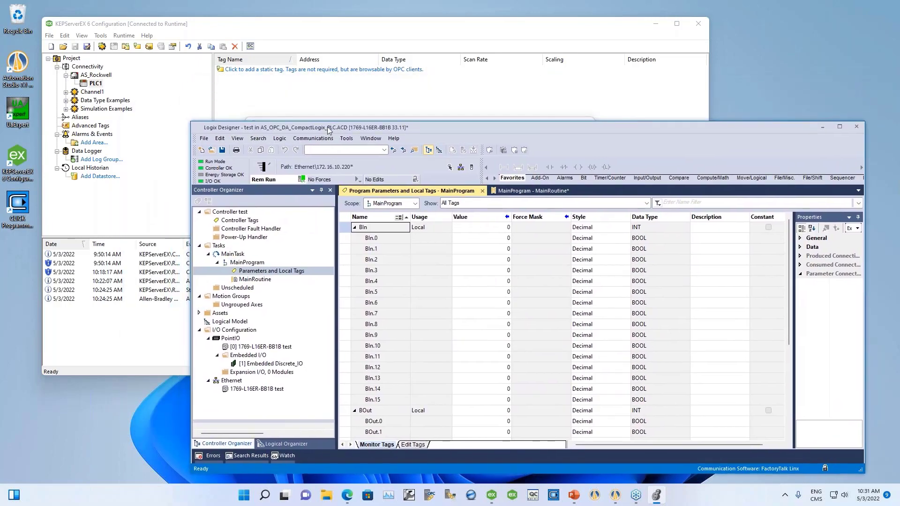
pyautogui.doubleClick(95, 83)
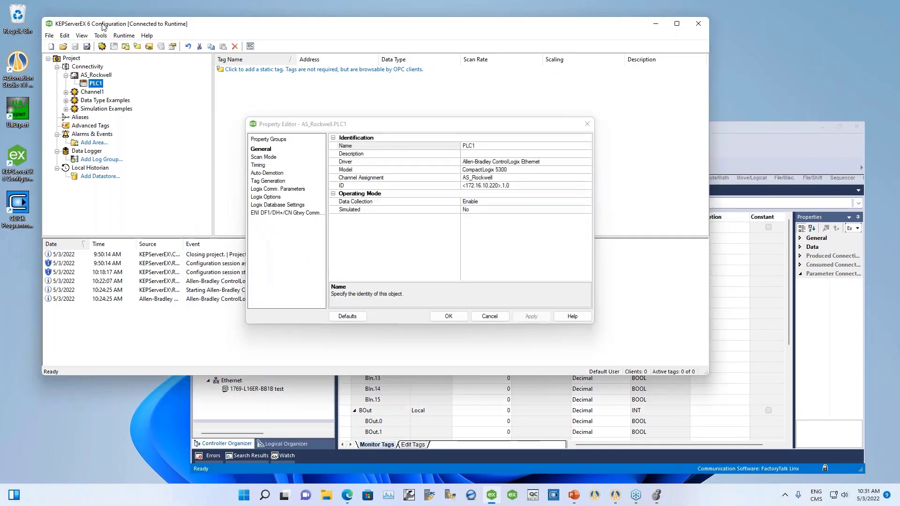
pyautogui.click(587, 124)
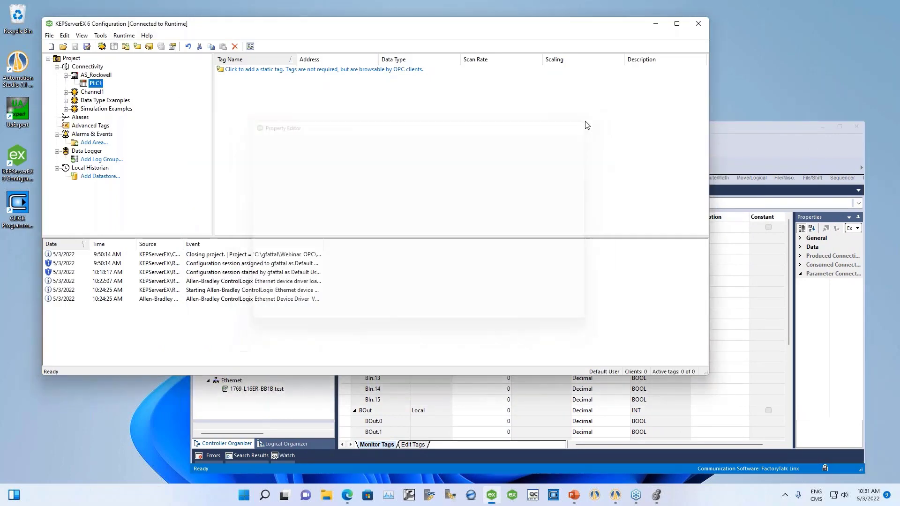
pyautogui.rightClick(95, 84)
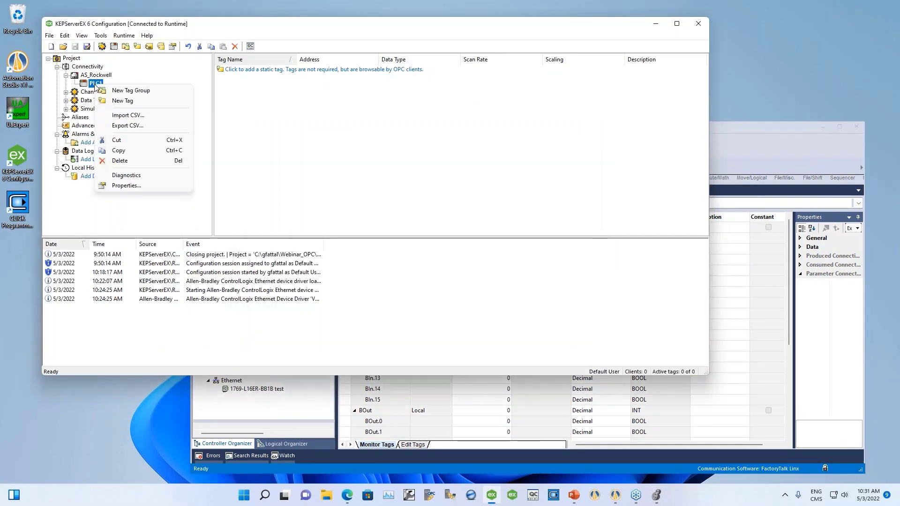
pyautogui.click(124, 186)
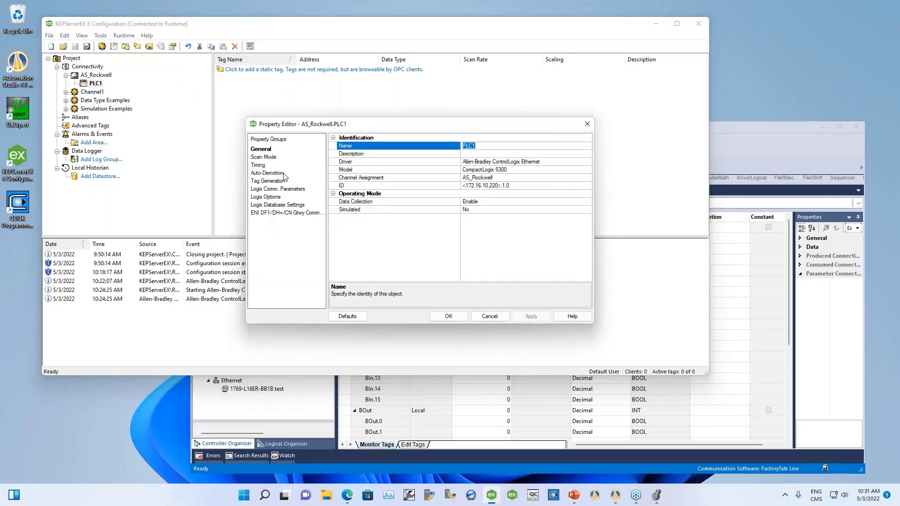
pyautogui.click(270, 181)
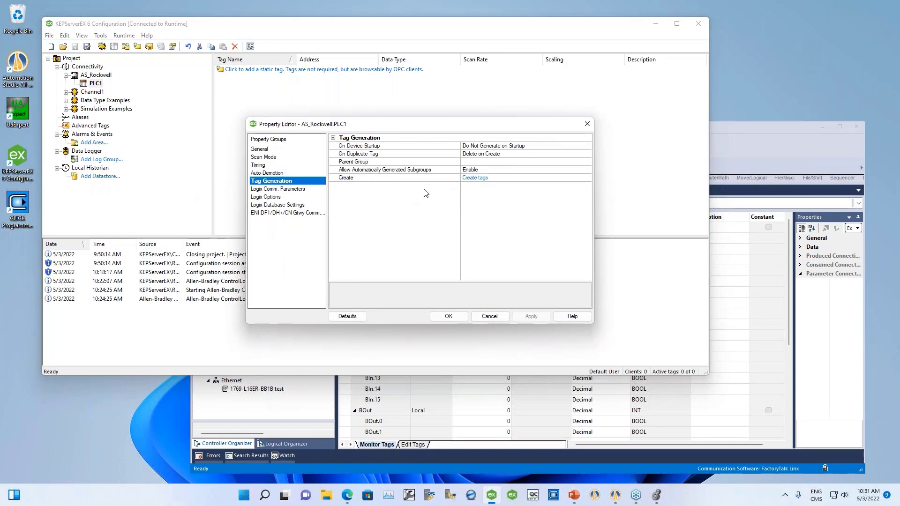
pyautogui.click(472, 182)
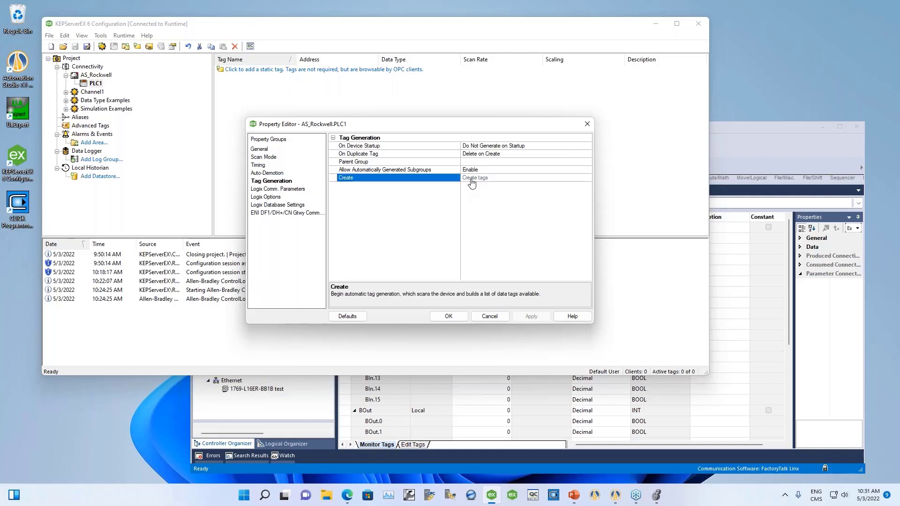
# Accept the PLC1 properties, show the tags under Prgm_MainProgram, and widen the tag Address and log Event columns.
pyautogui.click(472, 182)
pyautogui.click(447, 316)
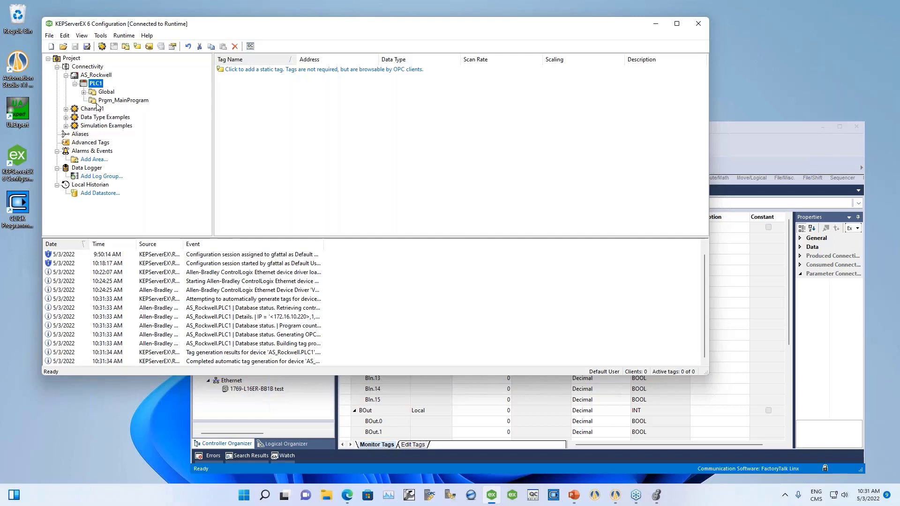
pyautogui.click(101, 100)
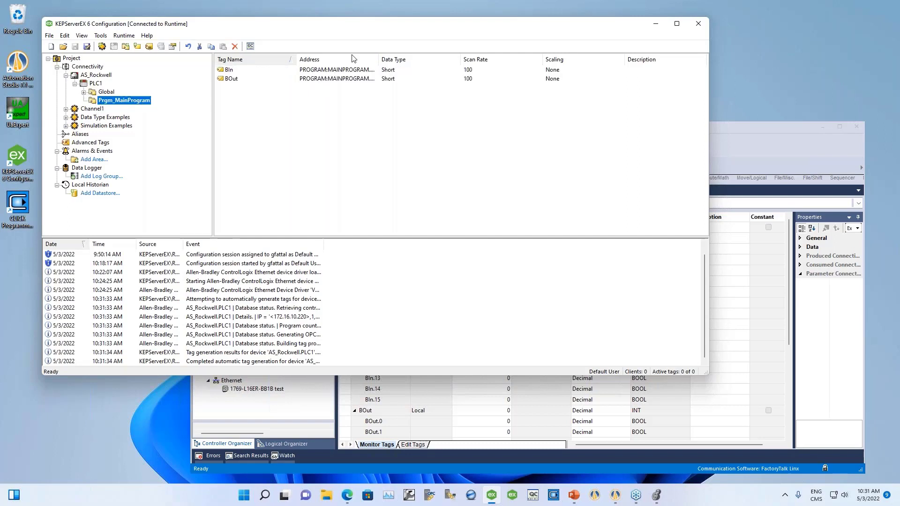
pyautogui.moveTo(378, 58); pyautogui.dragTo(451, 59)
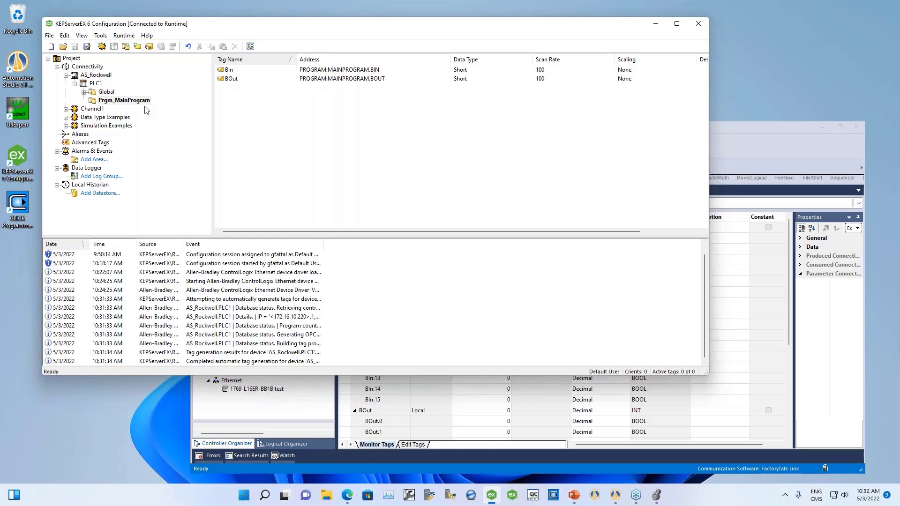
pyautogui.moveTo(324, 246); pyautogui.dragTo(376, 248)
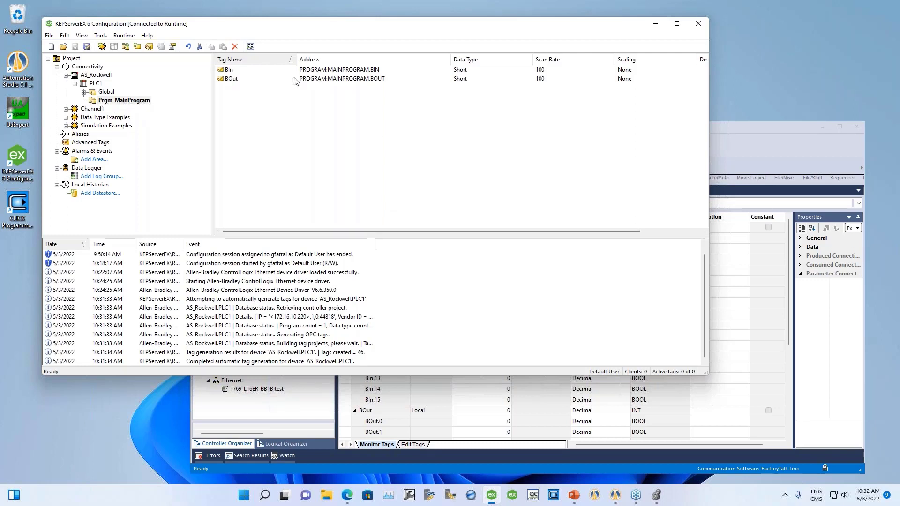
# Open the properties of tag BIn and copy its address PROGRAM:MAINPROGRAM.BIN.
pyautogui.rightClick(222, 72)
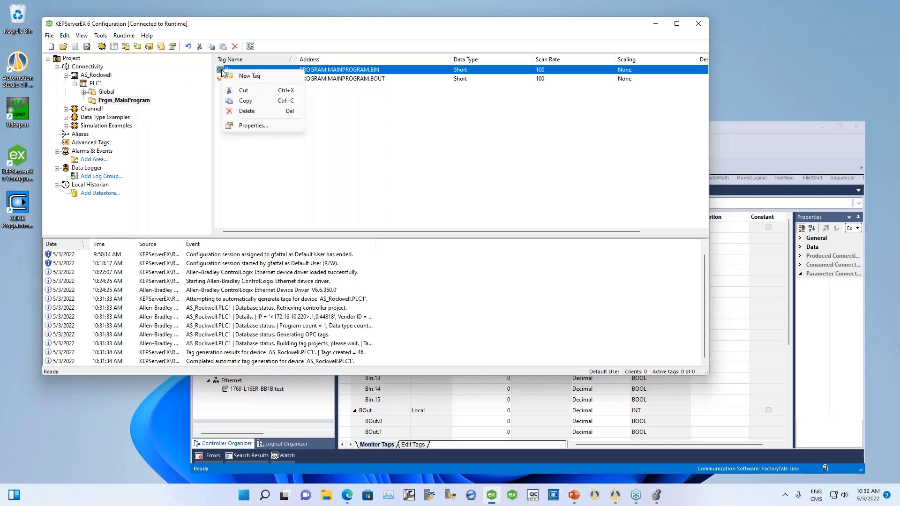
pyautogui.click(253, 125)
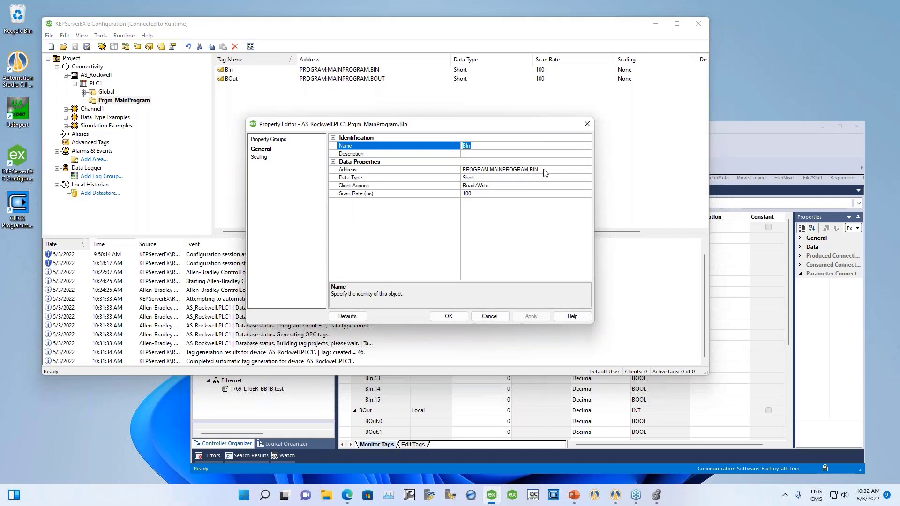
pyautogui.moveTo(544, 170); pyautogui.dragTo(446, 170)
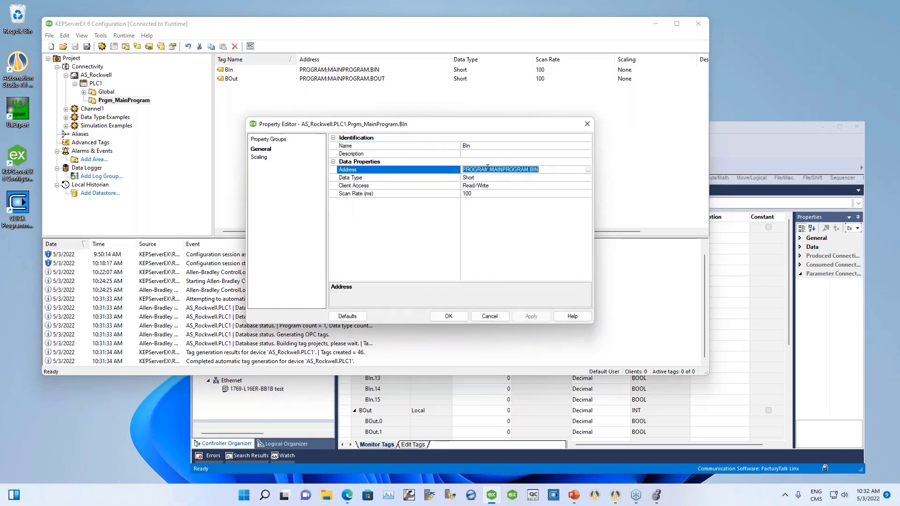
pyautogui.rightClick(487, 168)
pyautogui.click(511, 199)
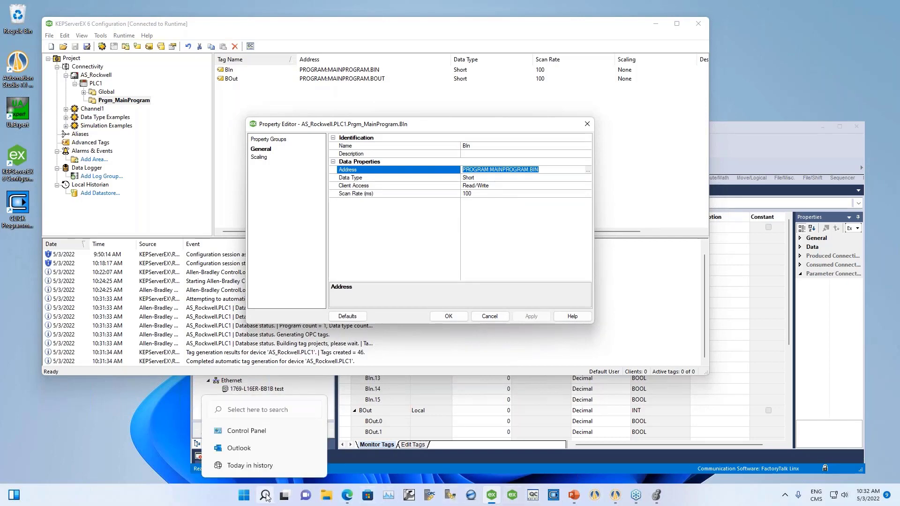
# Open Notepad, paste the copied BIn address into the blank document, and move its window off the KEPServerEX properties.
pyautogui.click(243, 497)
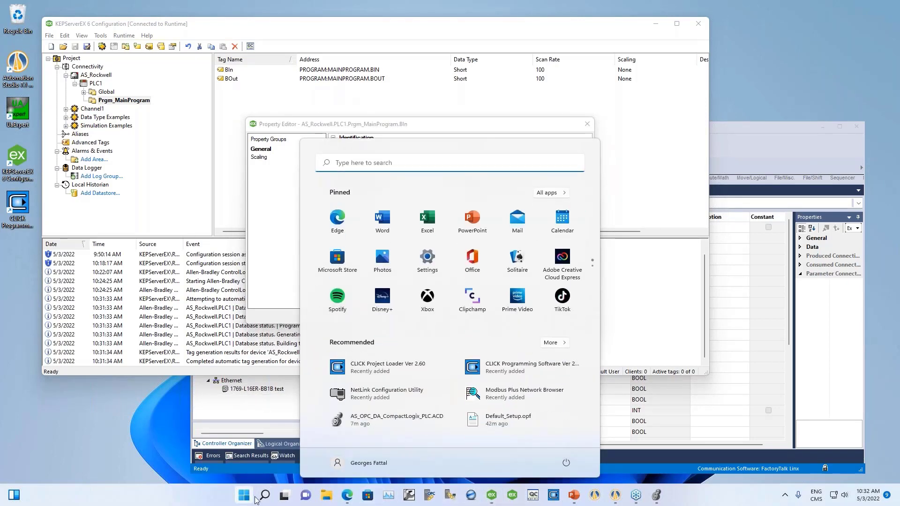
pyautogui.click(264, 496)
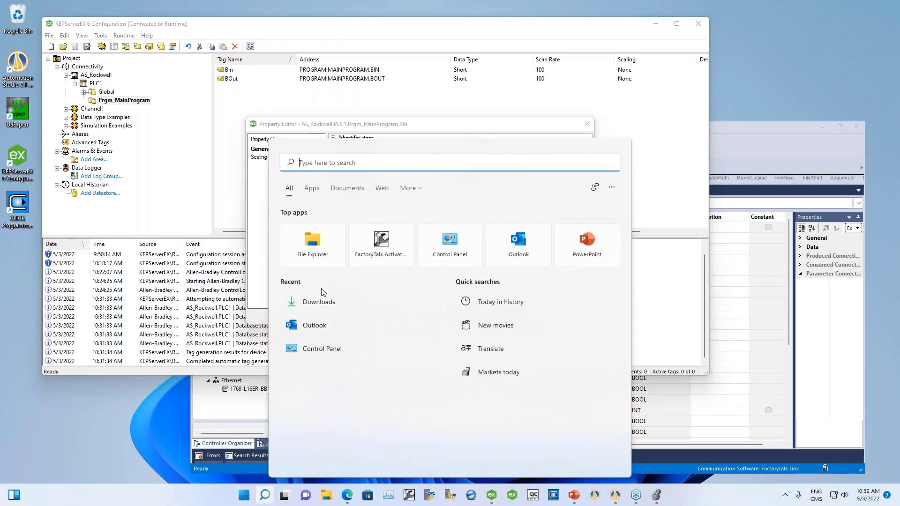
pyautogui.write('not')
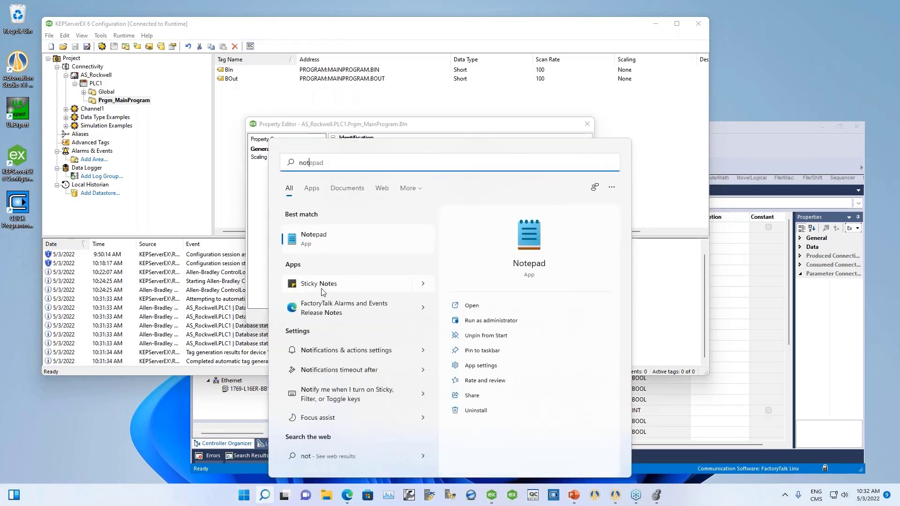
pyautogui.click(307, 237)
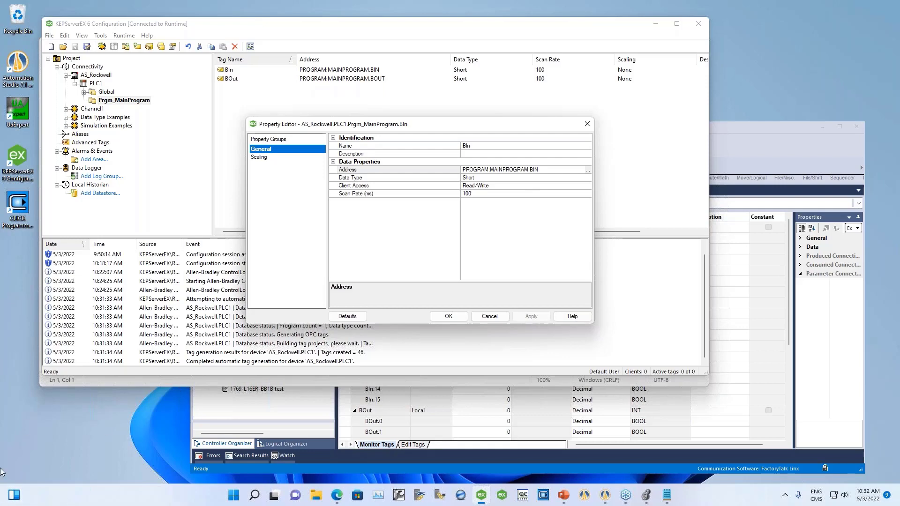
pyautogui.click(666, 495)
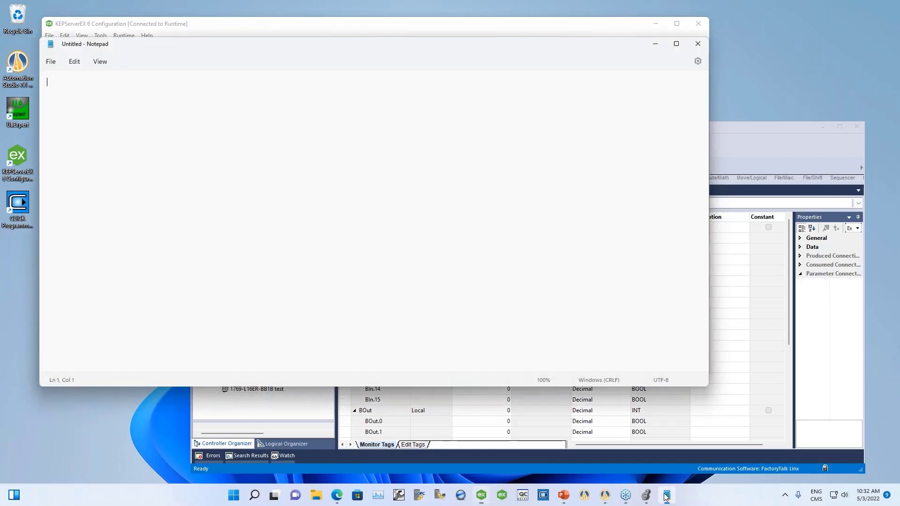
pyautogui.rightClick(127, 114)
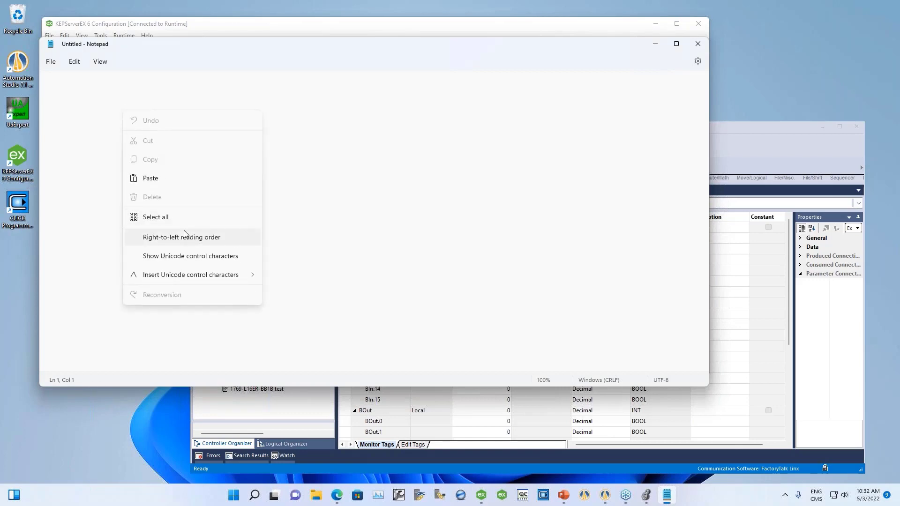
pyautogui.click(149, 181)
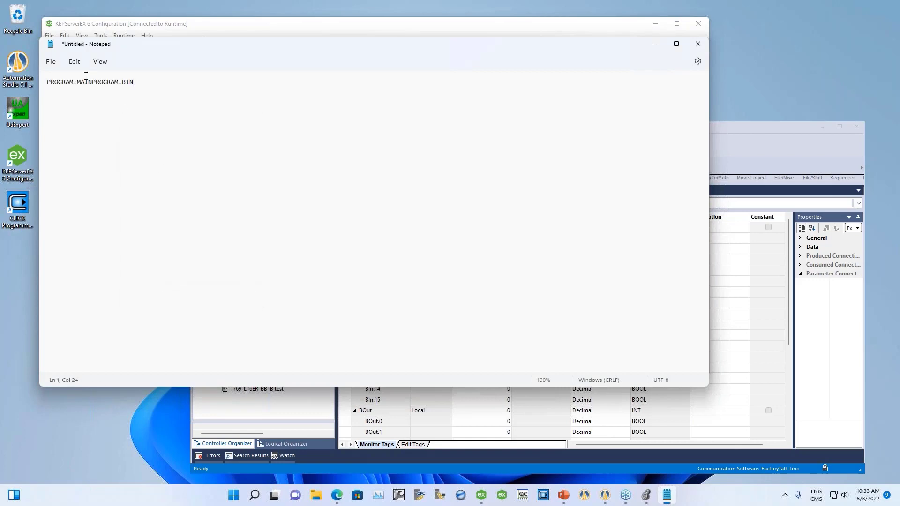
pyautogui.moveTo(231, 52); pyautogui.dragTo(371, 222)
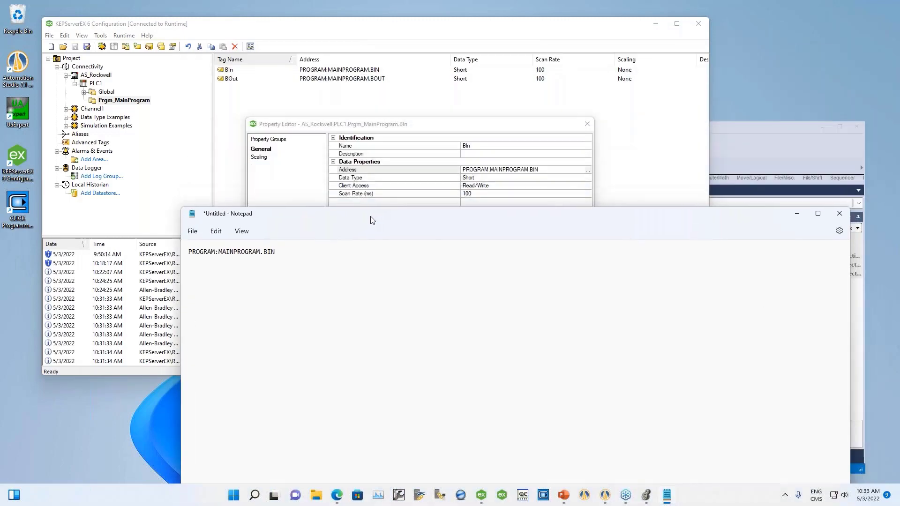
# Switch to OPC Quick Client and arrange its window so the KEPServerEX project tree stays visible.
pyautogui.click(333, 127)
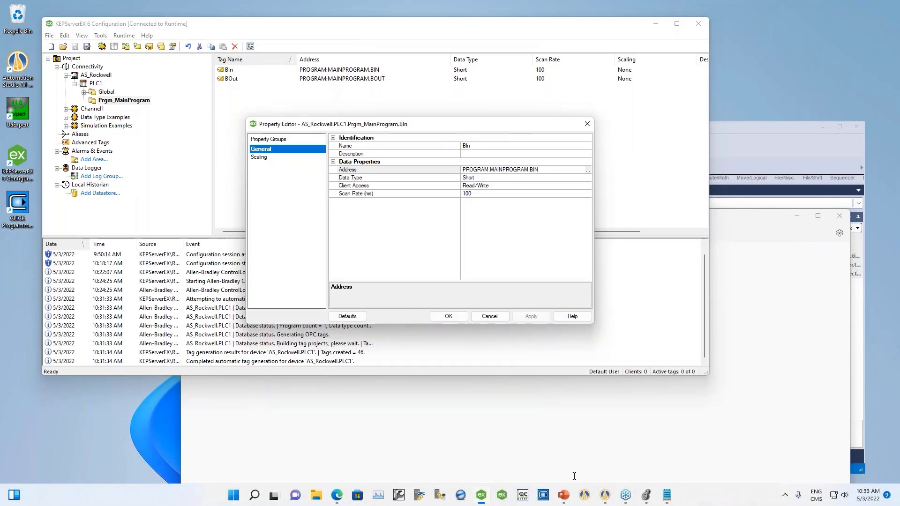
pyautogui.click(523, 496)
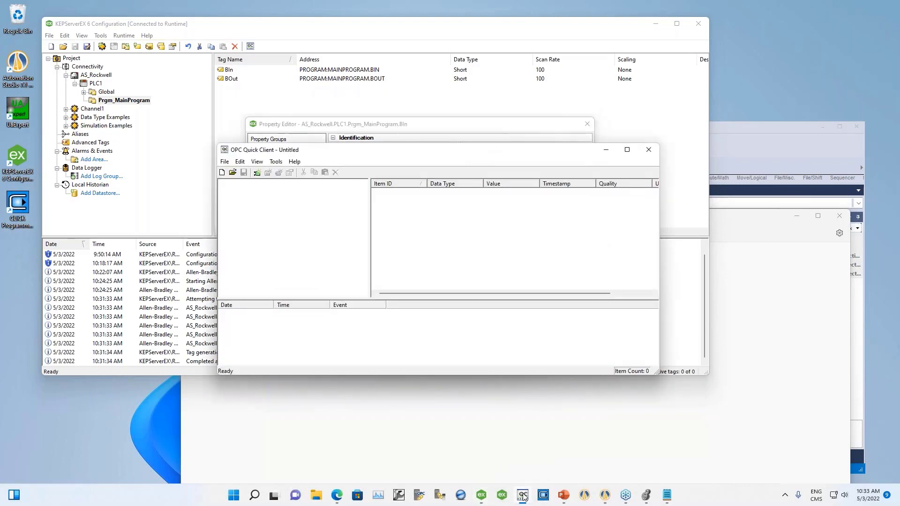
pyautogui.moveTo(326, 154); pyautogui.dragTo(201, 109)
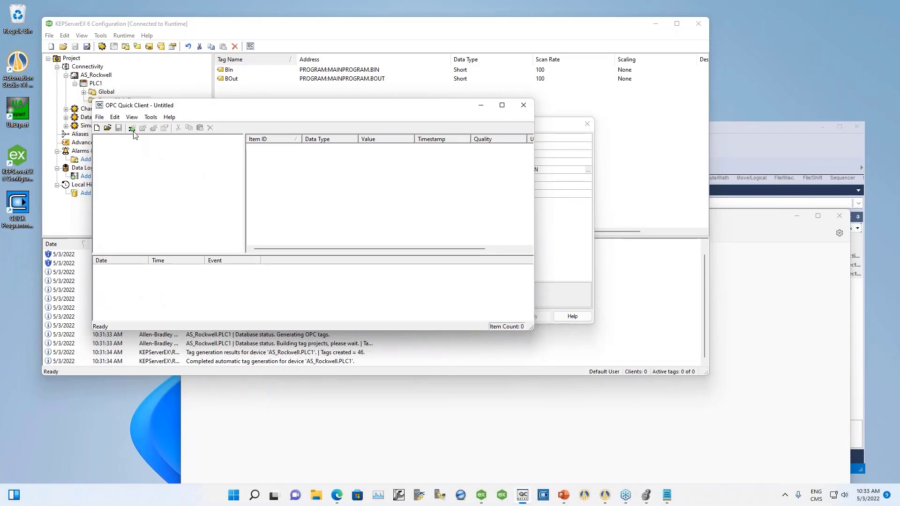
pyautogui.moveTo(151, 110); pyautogui.dragTo(405, 221)
pyautogui.moveTo(108, 28); pyautogui.dragTo(77, 14)
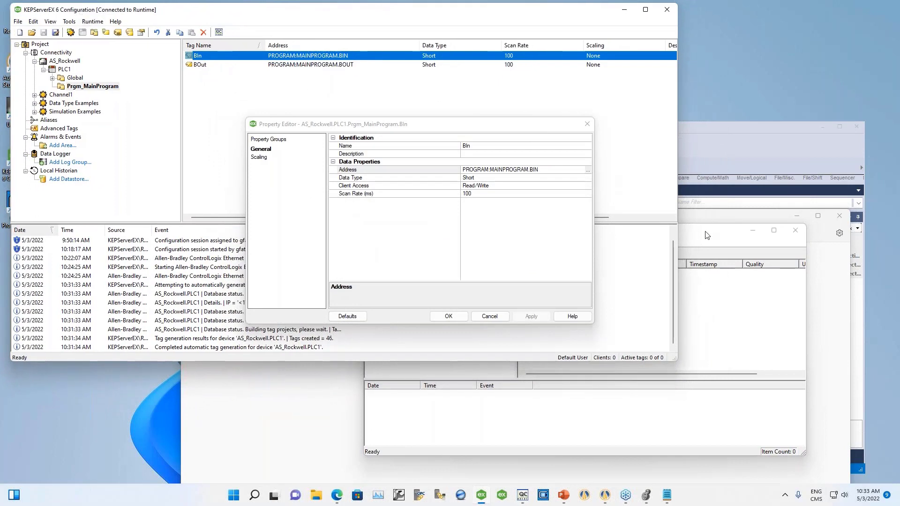
pyautogui.moveTo(703, 237); pyautogui.dragTo(519, 180)
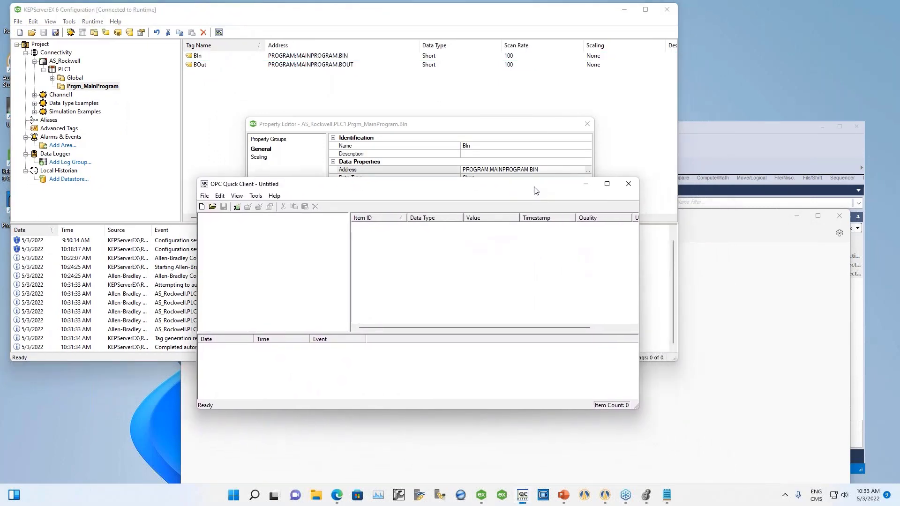
# Add a server connection to Kepware.KEPServerEX.V6 on the local machine.
pyautogui.click(236, 208)
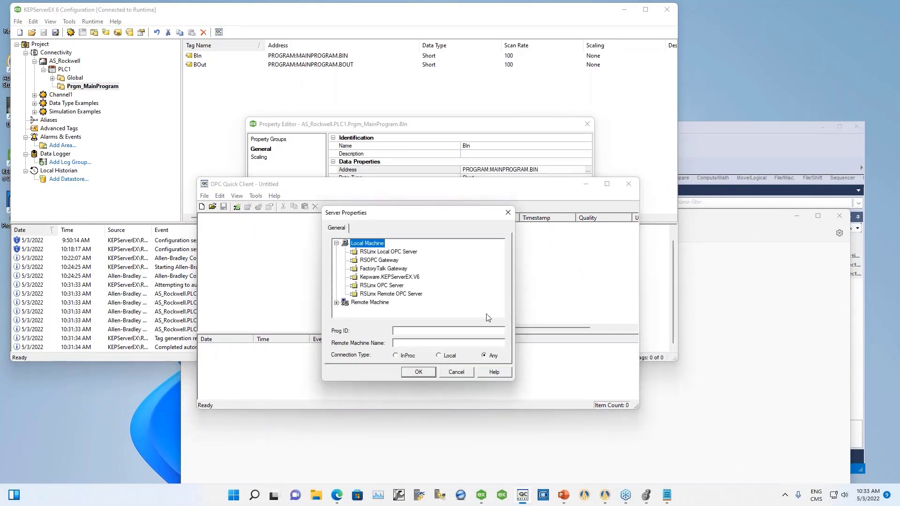
pyautogui.click(366, 277)
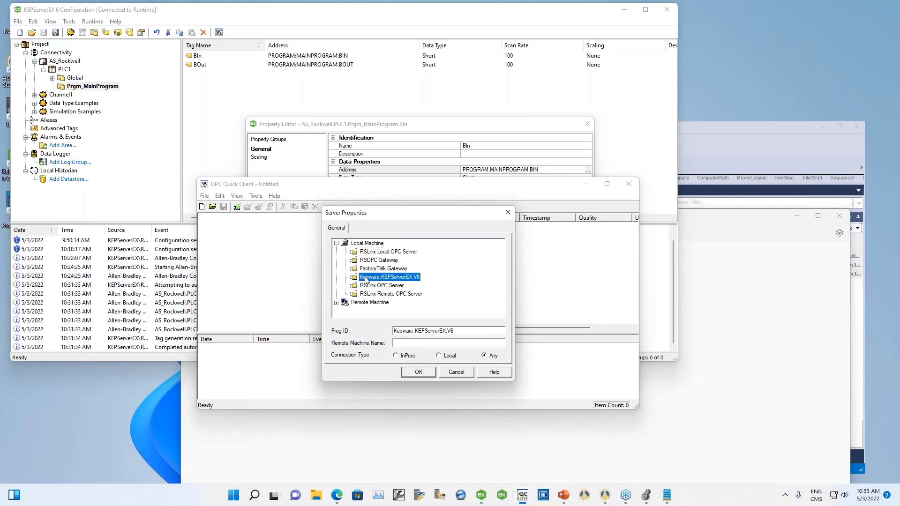
pyautogui.click(418, 372)
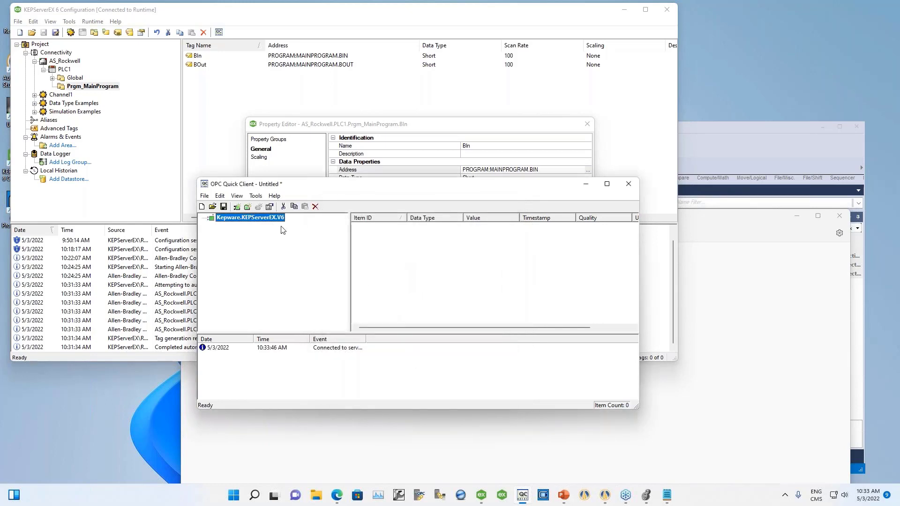
# Create a new group named Test under the Kepware.KEPServerEX.V6 server.
pyautogui.click(248, 210)
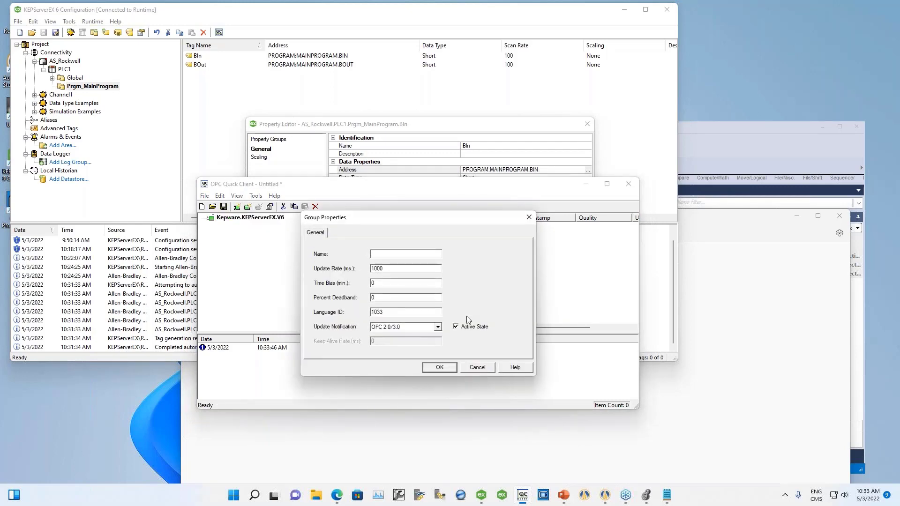
pyautogui.write('Test')
pyautogui.click(439, 367)
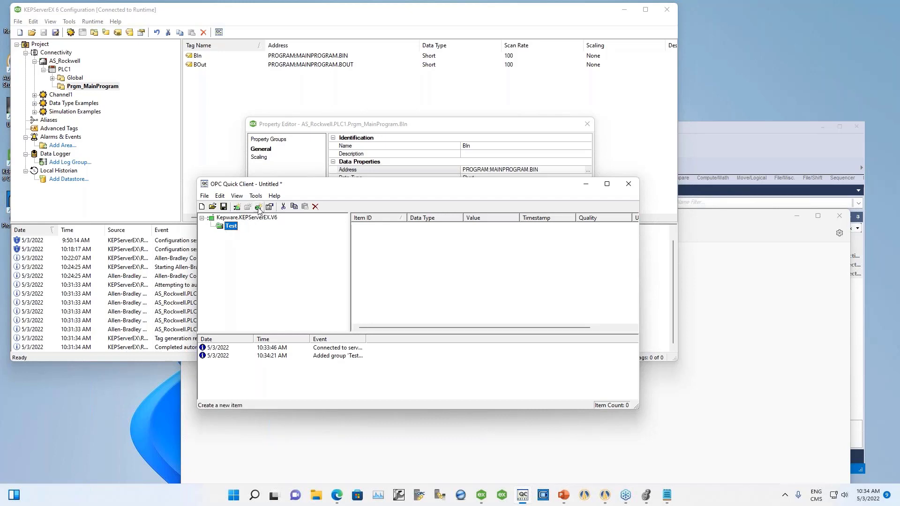
# Open the Add Items dialog for the Test group and expand the Kepware.KEPServerEX.V6 branch.
pyautogui.click(259, 207)
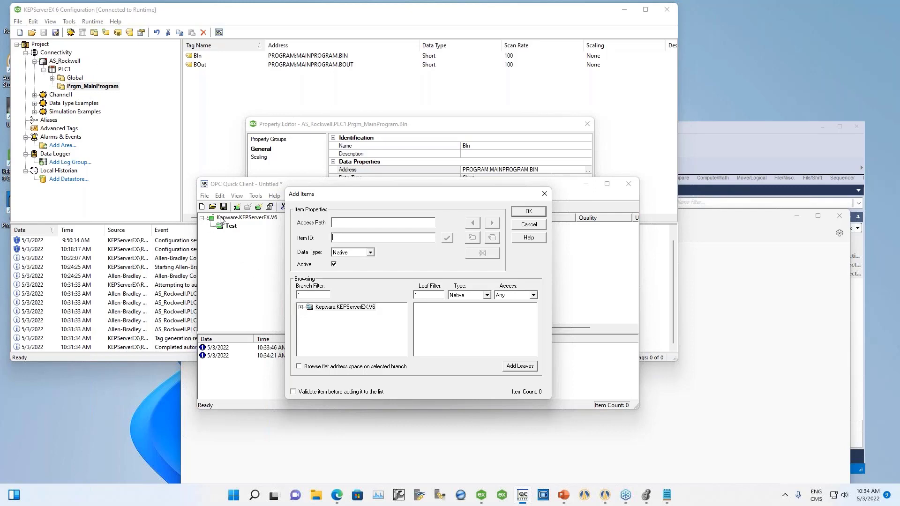
pyautogui.click(301, 308)
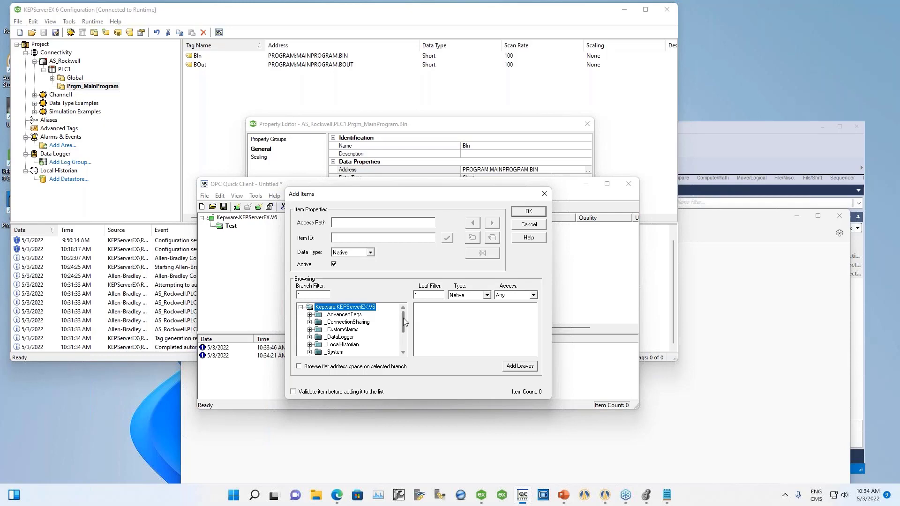
pyautogui.moveTo(404, 322); pyautogui.dragTo(406, 338)
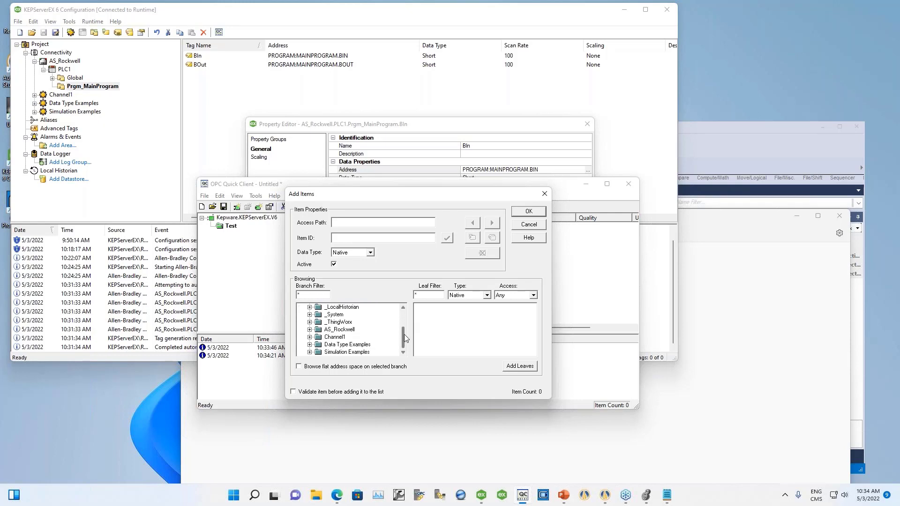
# Switch to KEPServerEX to check the AS_Rockwell channel in the project tree, and return to OPC Quick Client.
pyautogui.click(34, 61)
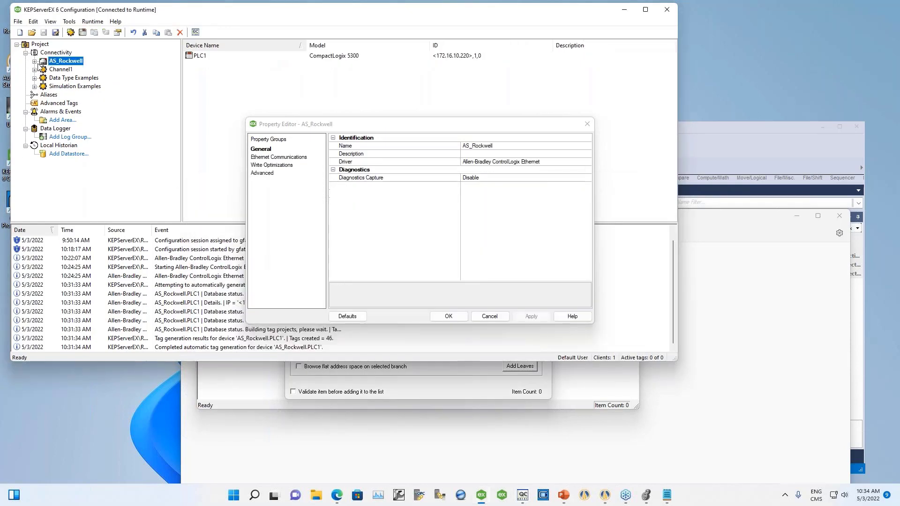
pyautogui.click(34, 62)
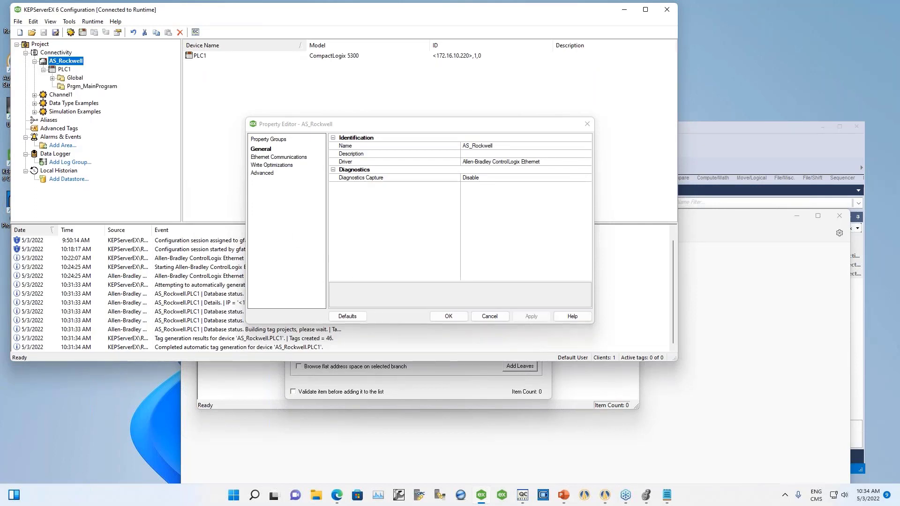
pyautogui.click(523, 495)
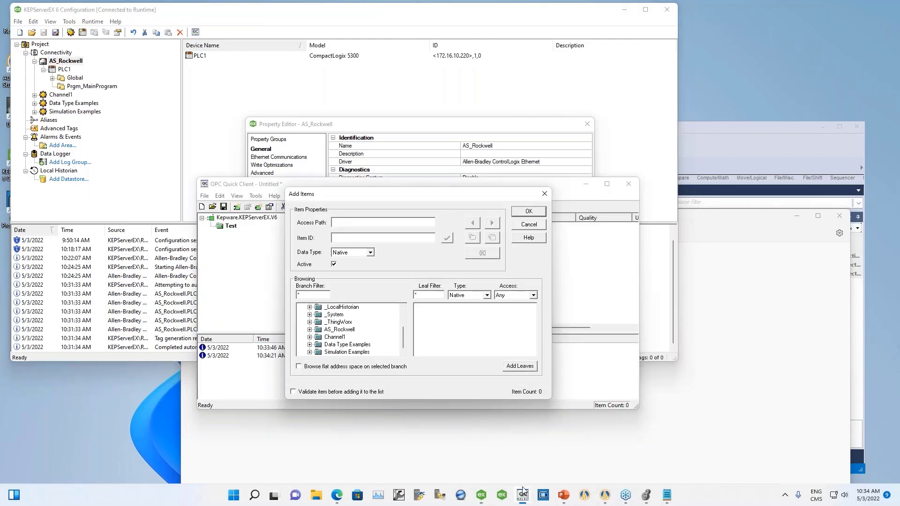
# Browse to the Prgm_MainProgram branch of PLC1 under AS_Rockwell to list its tags.
pyautogui.scroll(2, 404, 337)
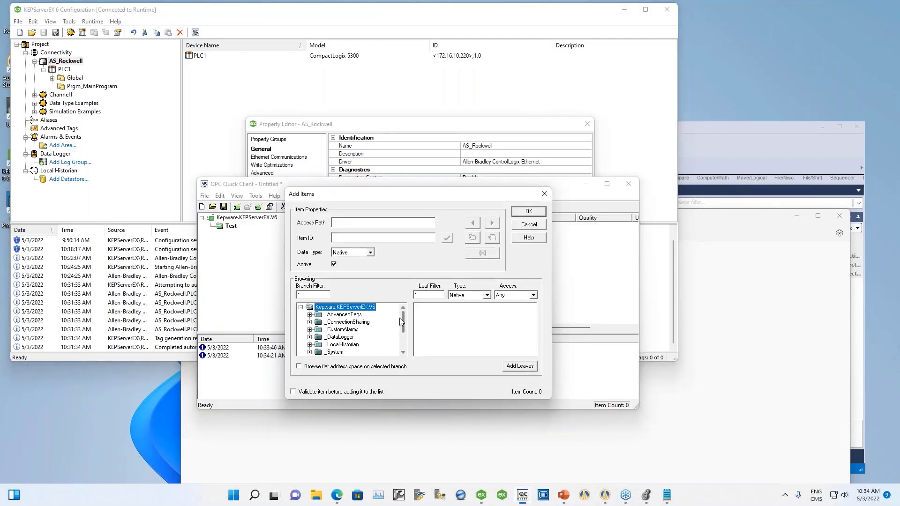
pyautogui.scroll(-2, 403, 323)
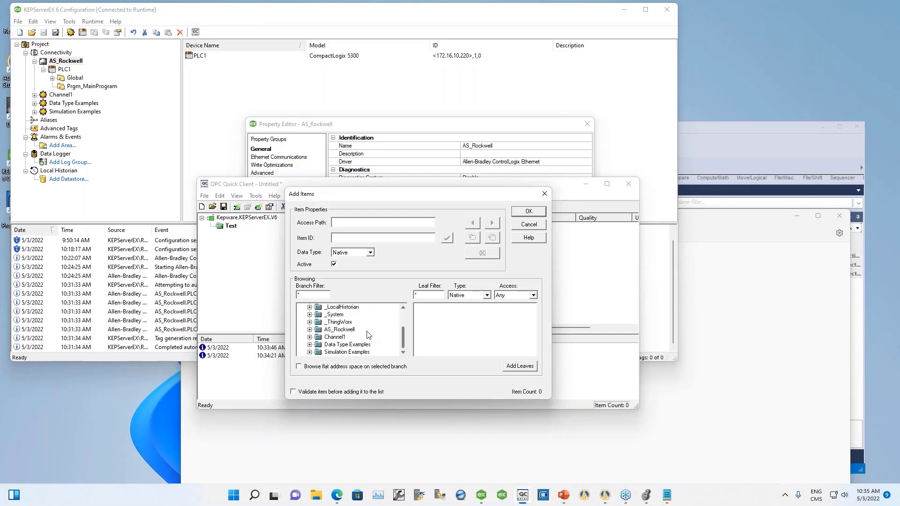
pyautogui.click(335, 330)
pyautogui.click(310, 330)
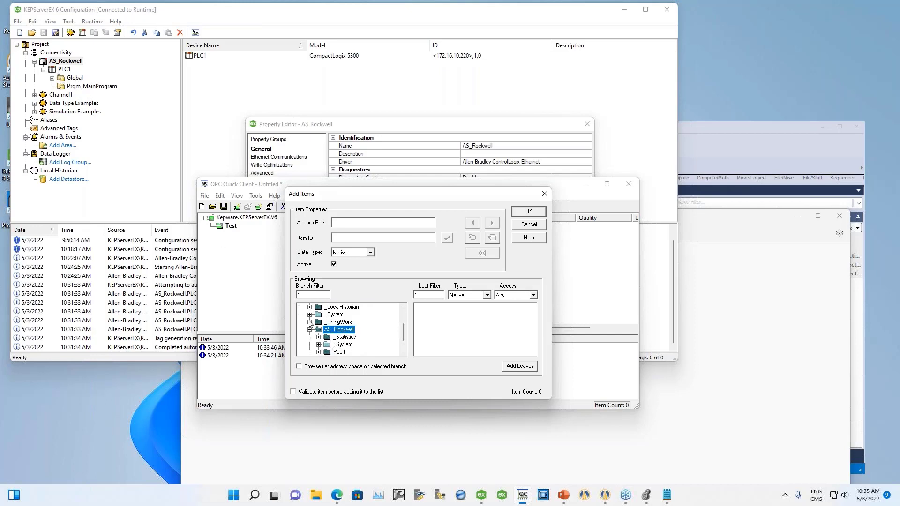
pyautogui.doubleClick(339, 352)
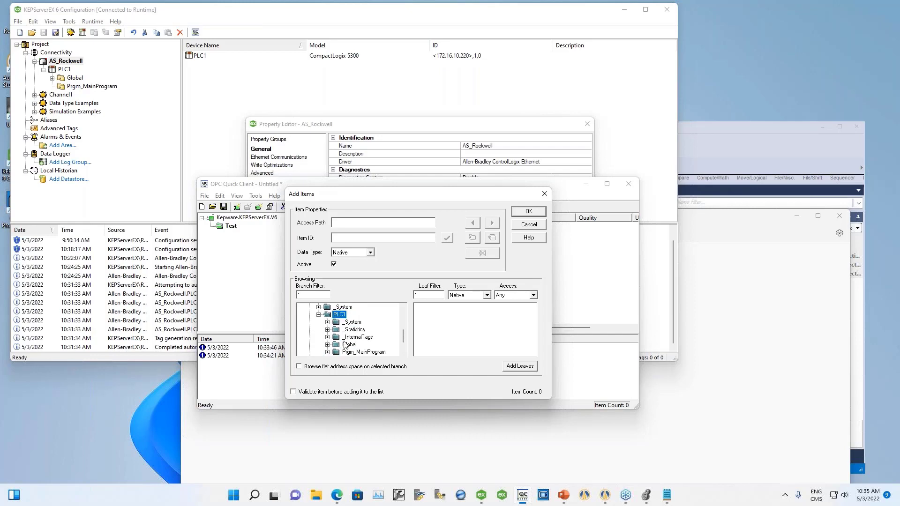
pyautogui.click(339, 322)
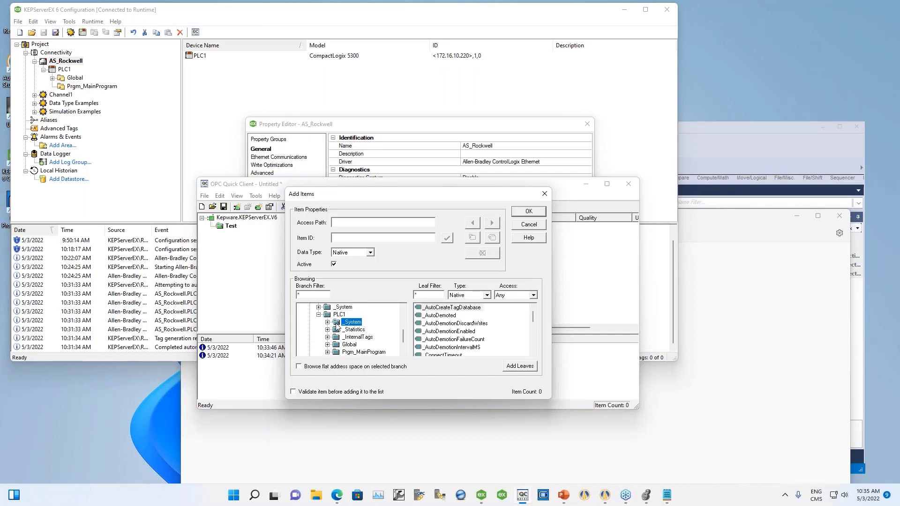
pyautogui.scroll(-1, 404, 342)
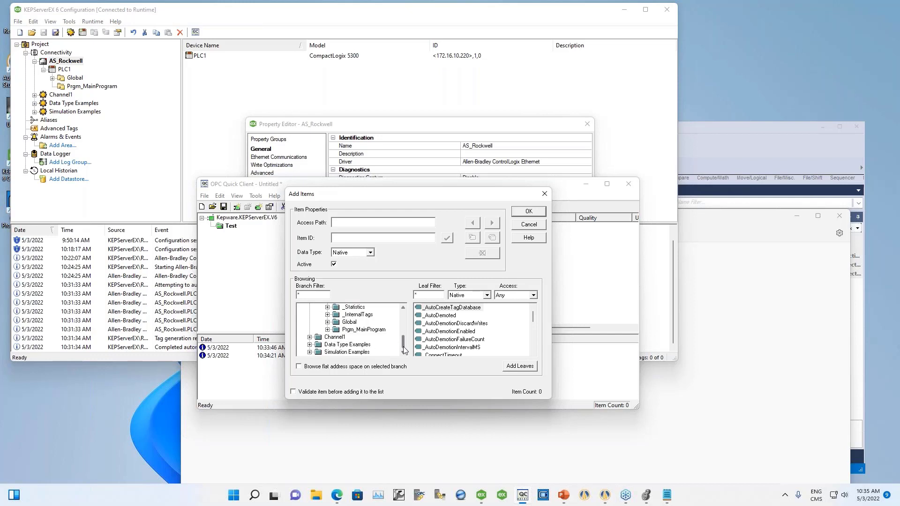
pyautogui.click(353, 330)
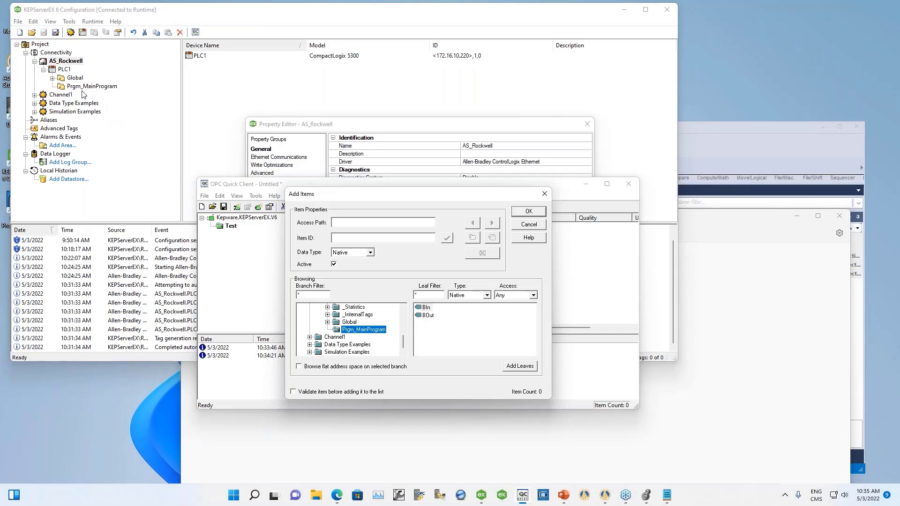
# Add the BIn tag from Prgm_MainProgram to the pending items.
pyautogui.doubleClick(426, 309)
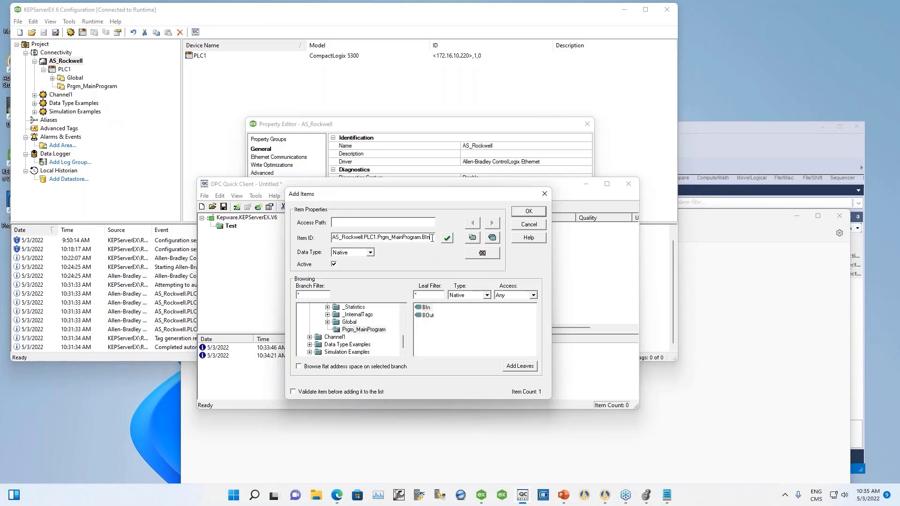
pyautogui.moveTo(434, 238); pyautogui.dragTo(312, 232)
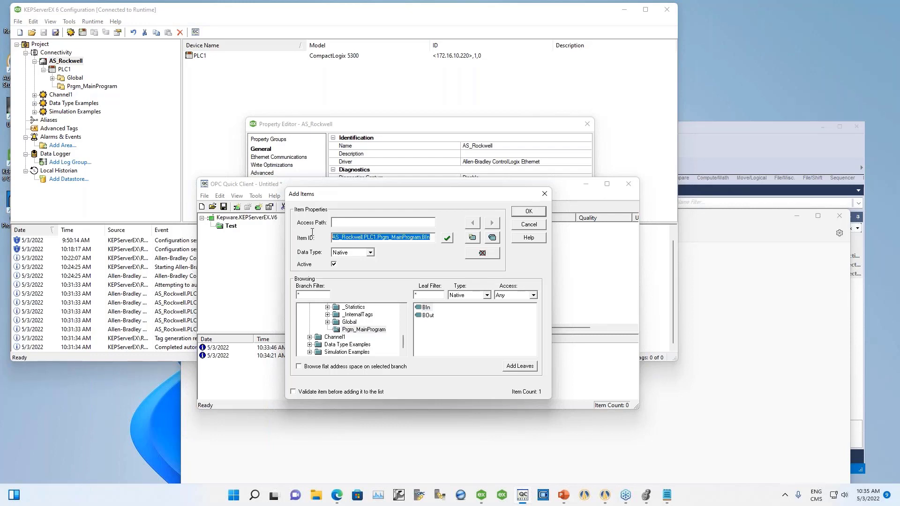
pyautogui.rightClick(355, 235)
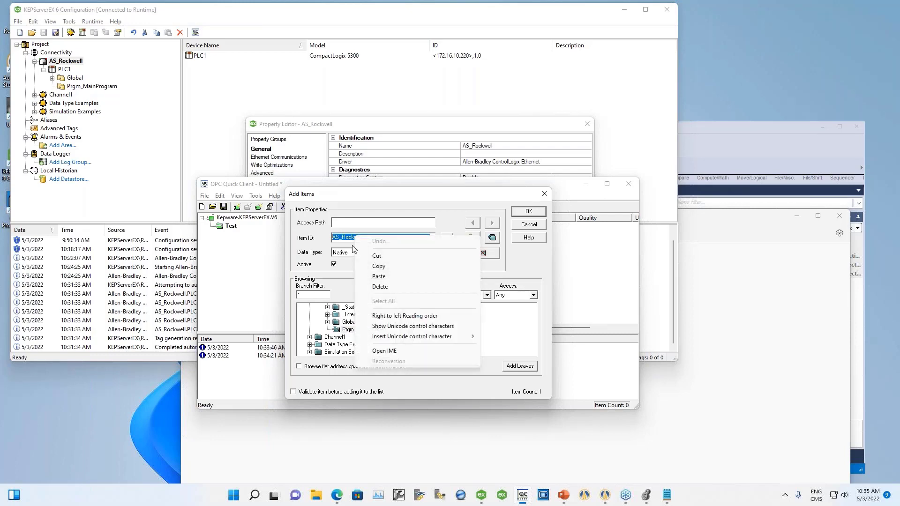
pyautogui.click(510, 348)
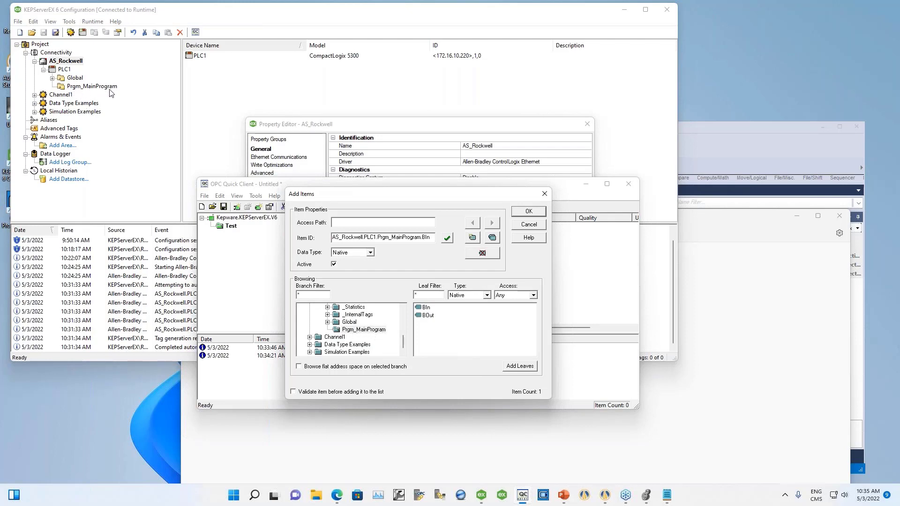
# Add BIn once more and copy its item ID, AS_Rockwell.PLC1.Prgm_MainProgram.BIn.
pyautogui.click(421, 308)
pyautogui.doubleClick(422, 308)
pyautogui.moveTo(432, 237); pyautogui.dragTo(324, 234)
pyautogui.rightClick(346, 237)
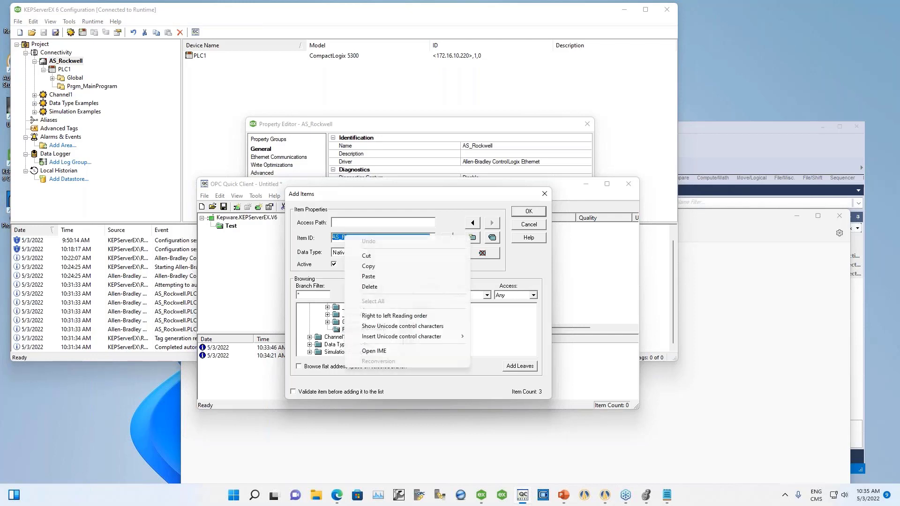
pyautogui.click(361, 264)
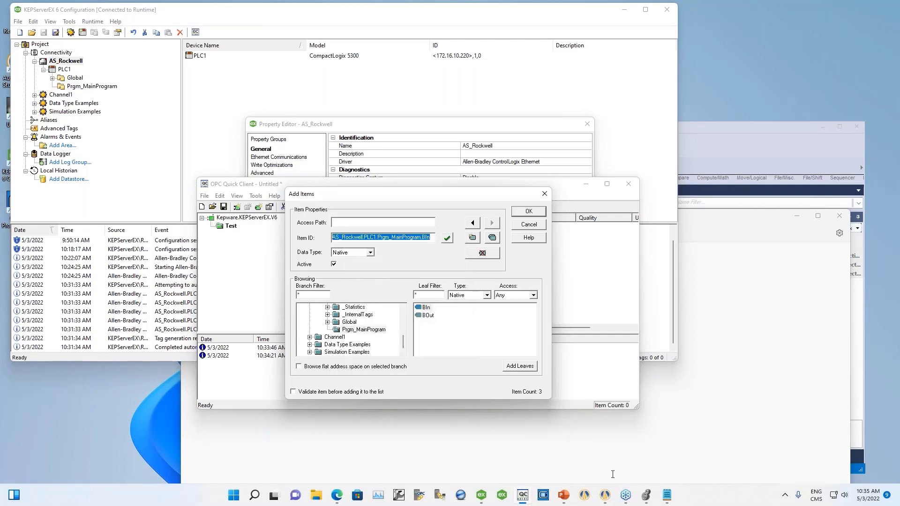
# Switch to Notepad and paste the item ID, separated by spaces, in front of PROGRAM:MAINPROGRAM.BIN.
pyautogui.click(667, 495)
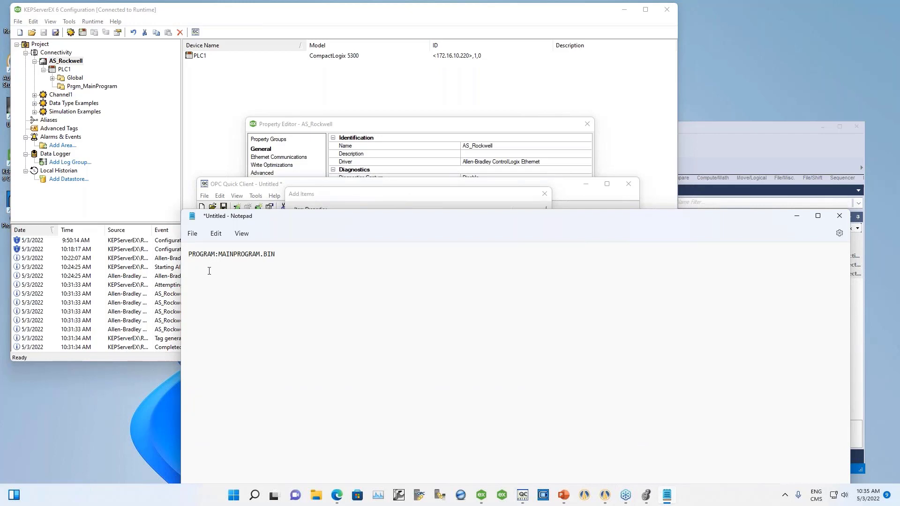
pyautogui.hotkey('ctrl', 'v')
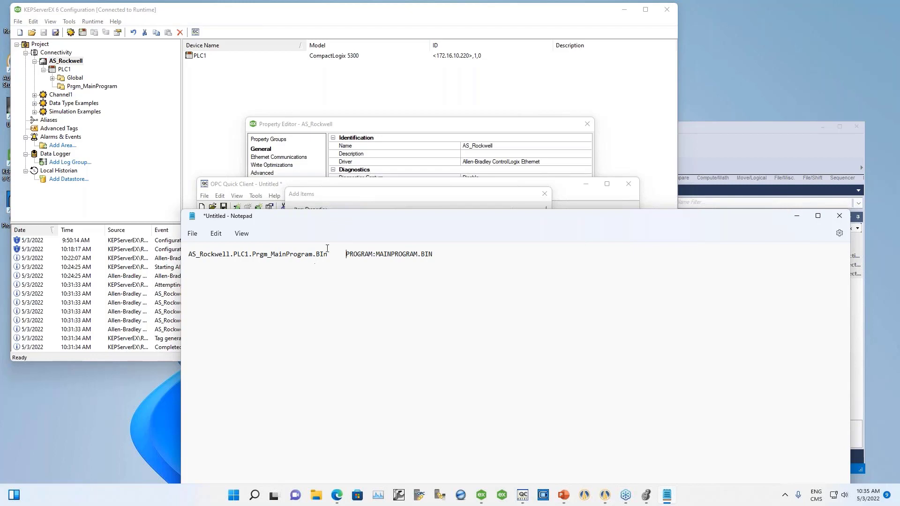
pyautogui.moveTo(331, 255); pyautogui.dragTo(185, 254)
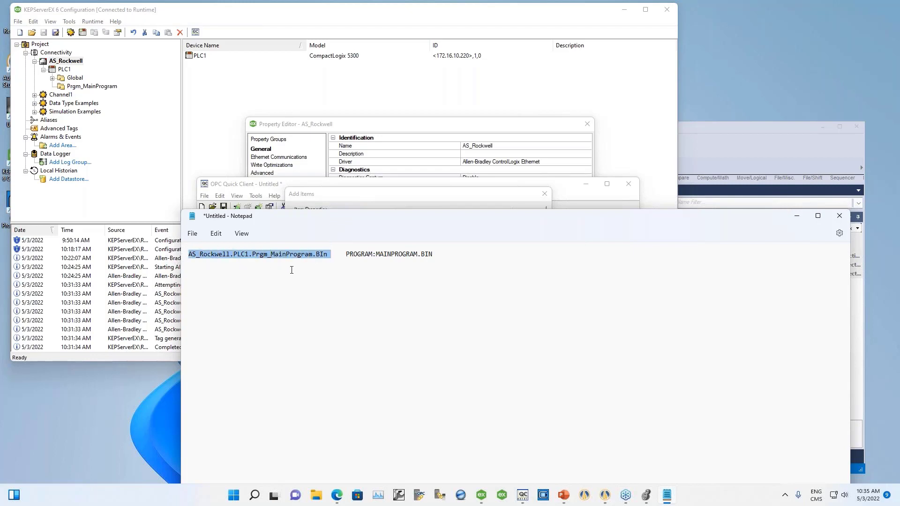
pyautogui.click(258, 257)
# Delete Prgm_MainProgram.BIn and the following spaces so the line reads AS_Rockwell.PLC1.PROGRAM:MAINPROGRAM.BIN.
pyautogui.moveTo(253, 253); pyautogui.dragTo(329, 255)
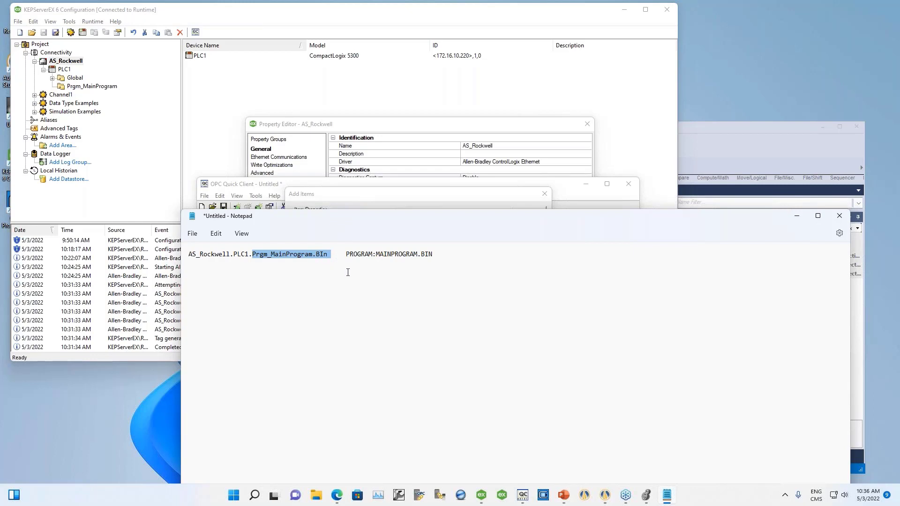
pyautogui.press('BackSpace')
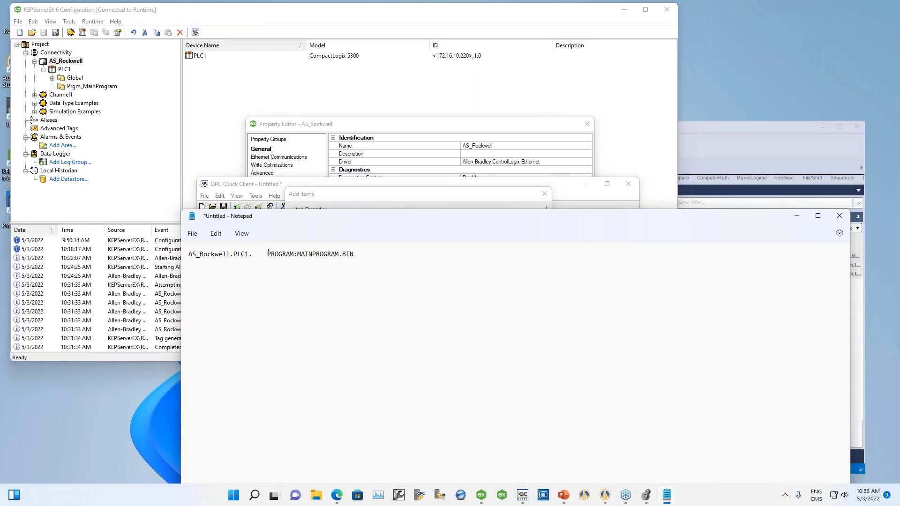
pyautogui.press('Delete')
pyautogui.press('Delete')
pyautogui.press('Delete')
pyautogui.press('Delete')
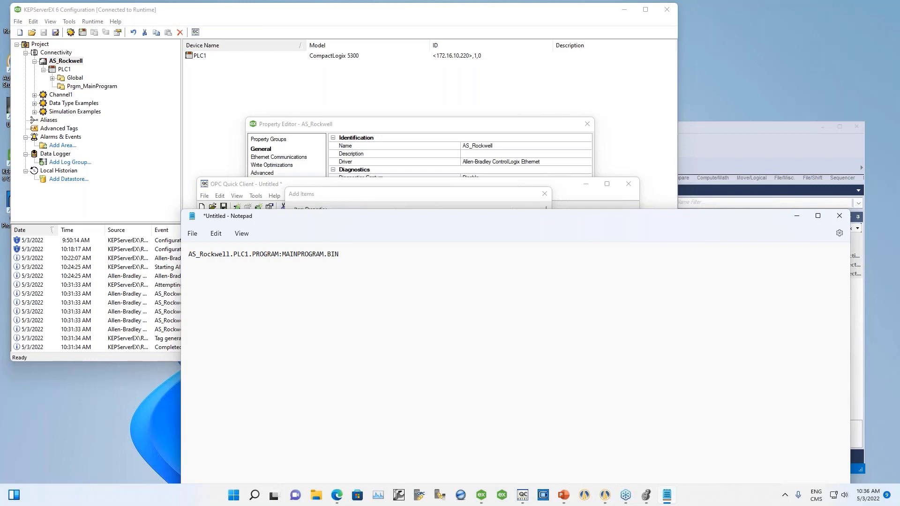
# Switch to KEPServerEX, view the properties and tags of the Prgm_MainProgram group, and close the property editor.
pyautogui.doubleClick(78, 87)
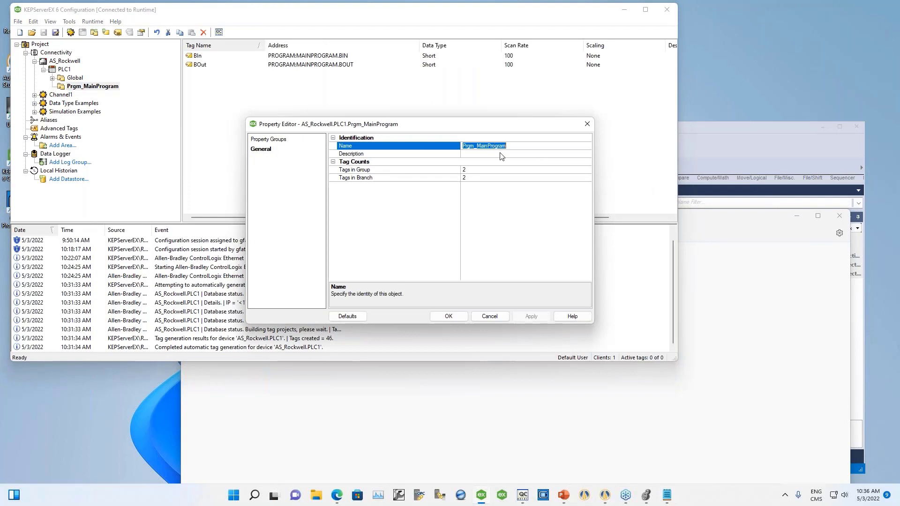
pyautogui.click(587, 124)
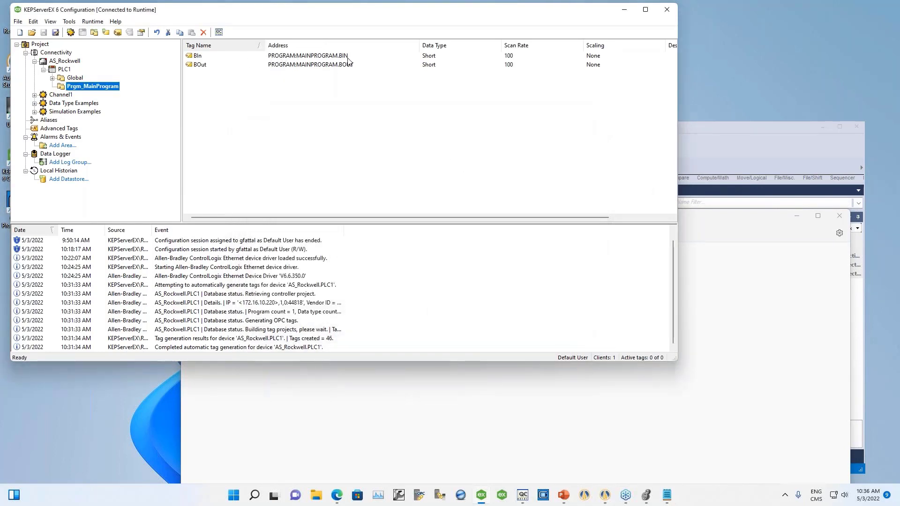
# Return to Notepad, append .0 to the address, and copy AS_Rockwell.PLC1.PROGRAM:MAINPROGRAM.BIN.0.
pyautogui.click(346, 416)
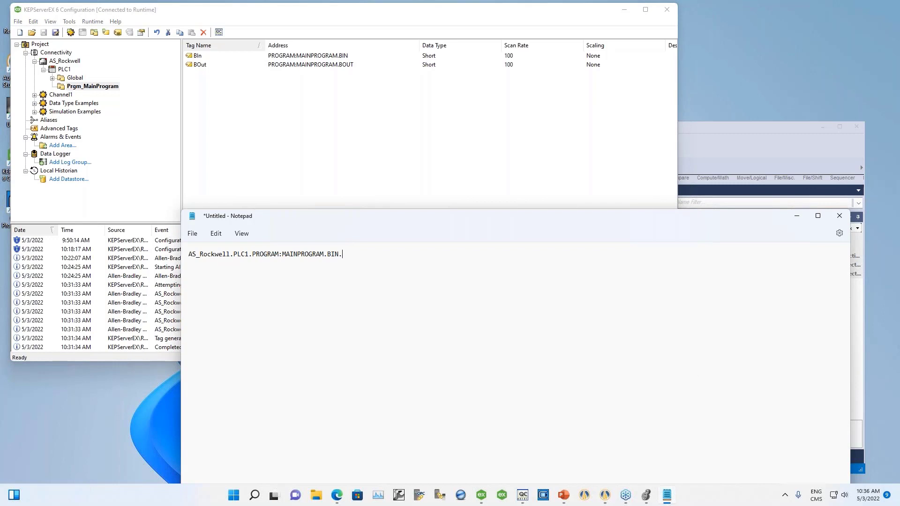
pyautogui.moveTo(340, 254); pyautogui.dragTo(327, 253)
pyautogui.click(340, 254)
pyautogui.moveTo(354, 254); pyautogui.dragTo(189, 253)
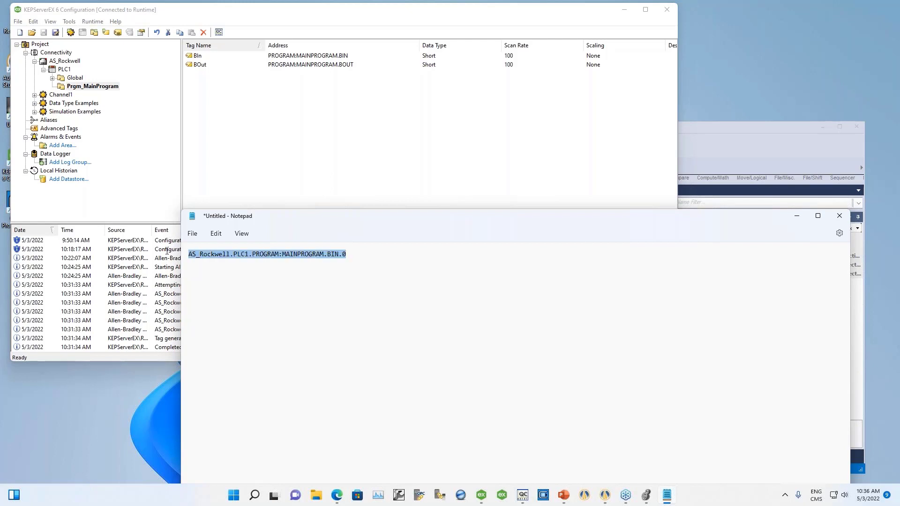
pyautogui.rightClick(204, 254)
pyautogui.click(261, 301)
# Switch to OPC Quick Client, paste the copied address as the item ID, and add the pending items to the Test group.
pyautogui.click(523, 495)
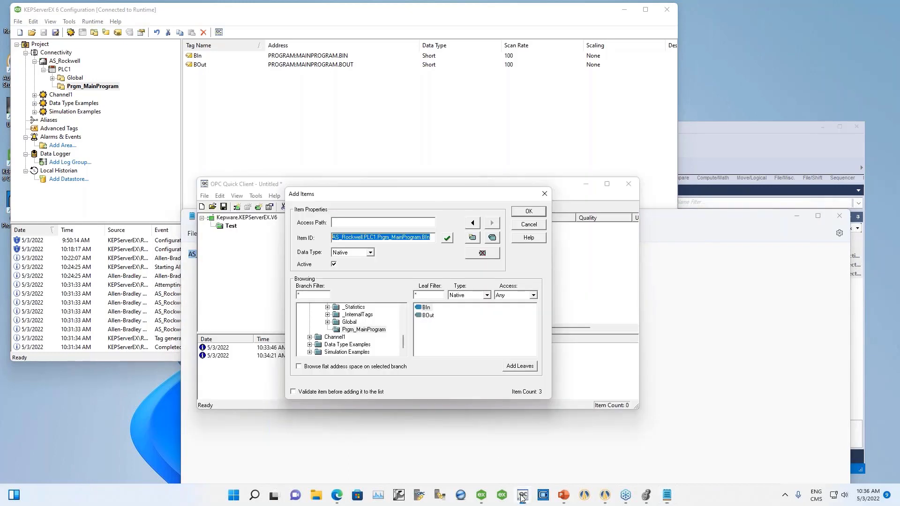
pyautogui.rightClick(412, 241)
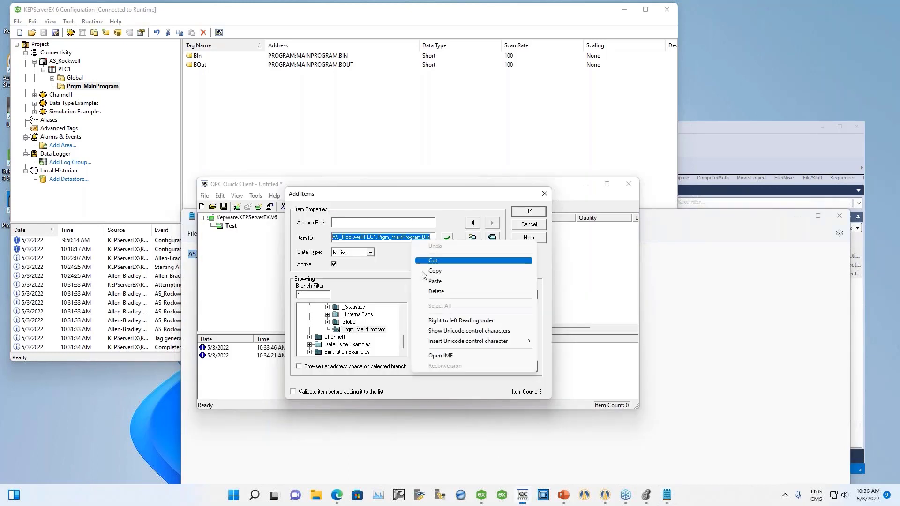
pyautogui.click(426, 281)
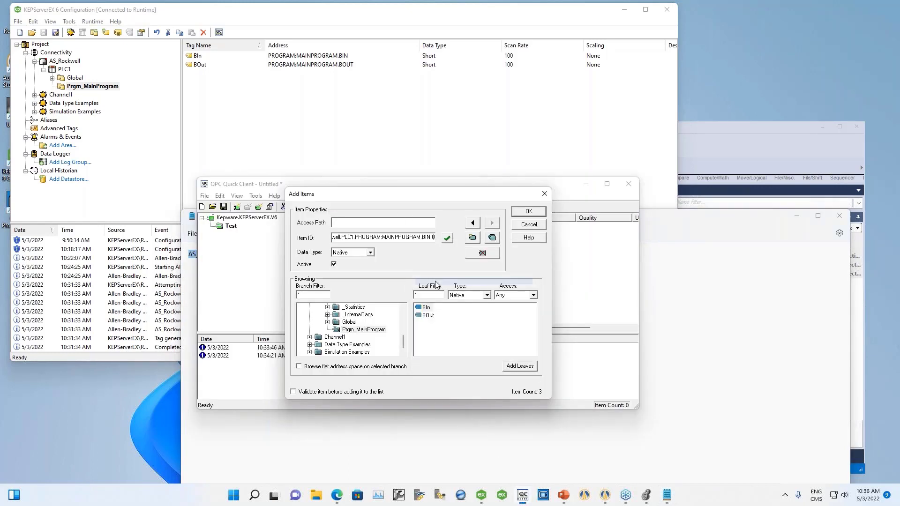
pyautogui.click(448, 238)
pyautogui.click(529, 213)
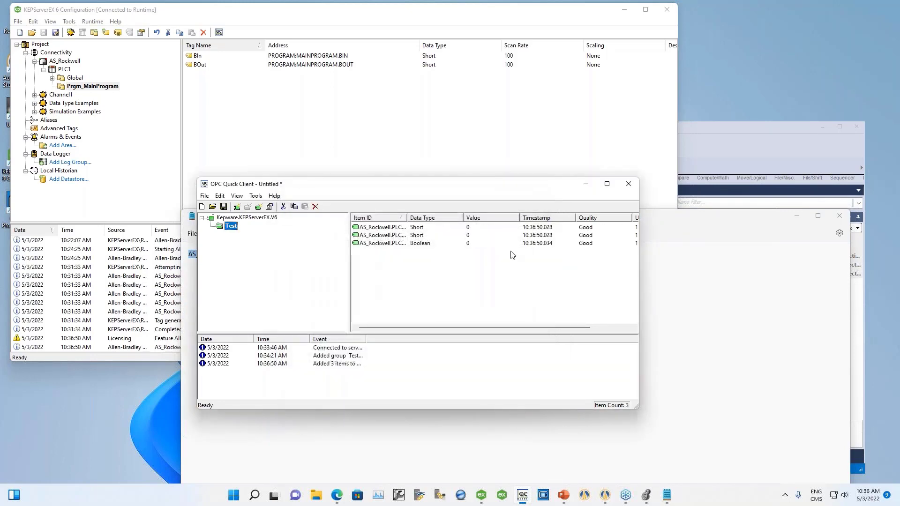
# Widen the OPC Quick Client window, fit the Item ID column to its contents, and move the window over the KEPServerEX configuration.
pyautogui.moveTo(637, 279); pyautogui.dragTo(815, 279)
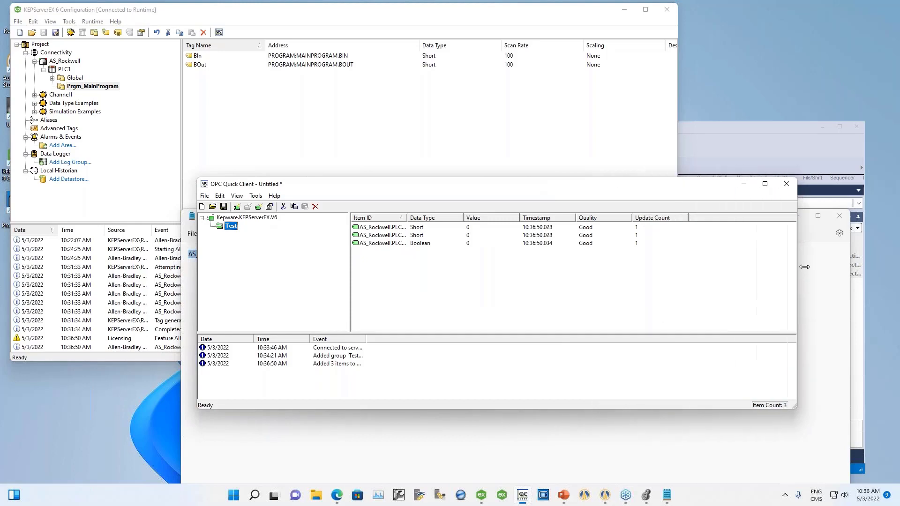
pyautogui.doubleClick(407, 218)
pyautogui.moveTo(399, 188); pyautogui.dragTo(270, 168)
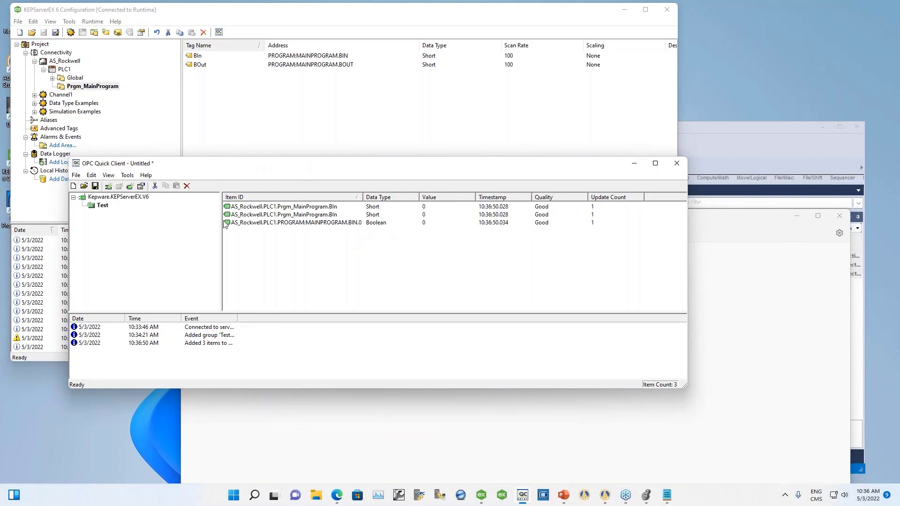
# Delete the duplicate Prgm_MainProgram.BIn item from the Test group and slightly widen the Item ID column.
pyautogui.click(284, 209)
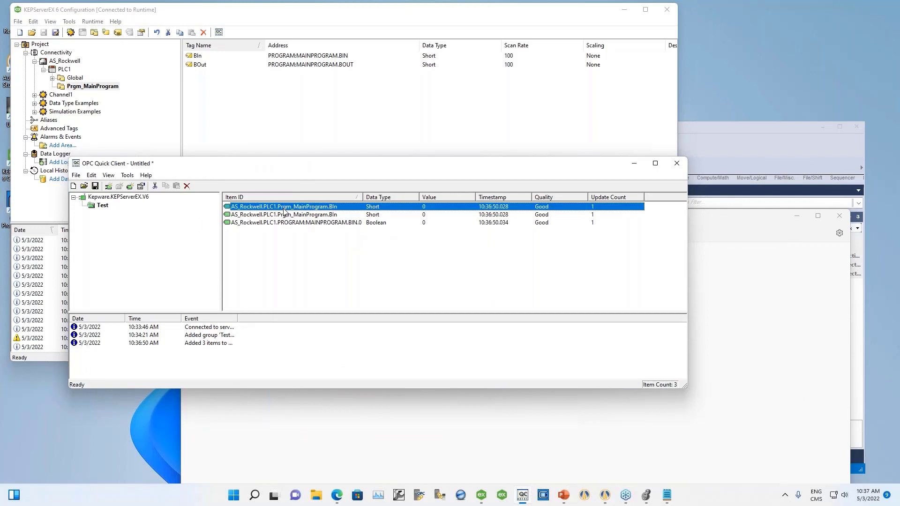
pyautogui.press('Delete')
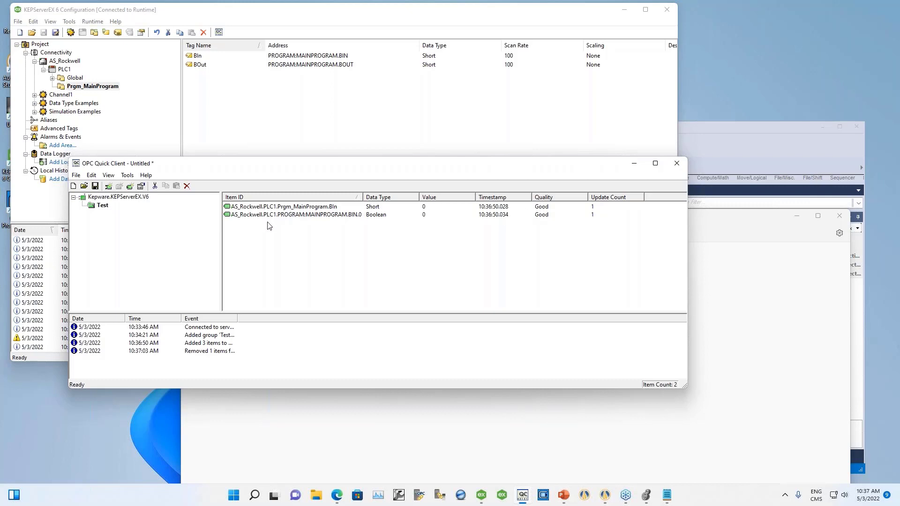
pyautogui.moveTo(365, 197); pyautogui.dragTo(372, 197)
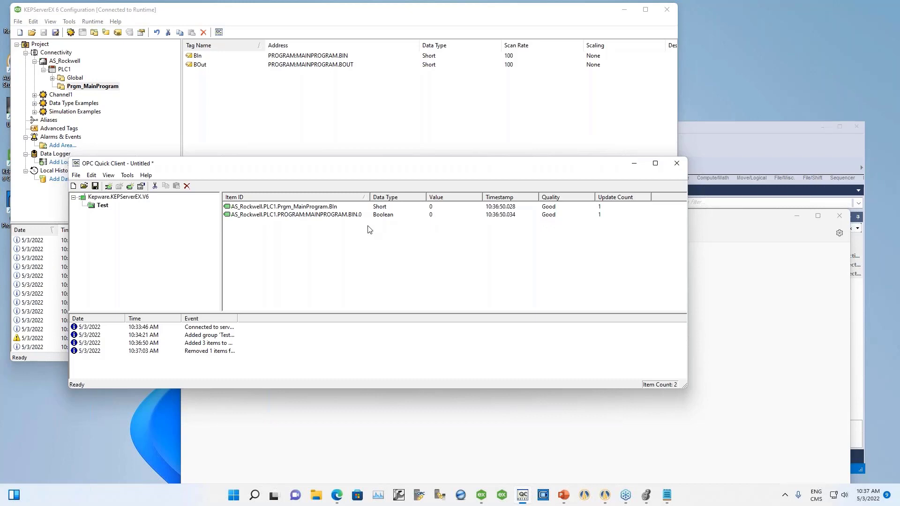
# Arrange OPC Quick Client and Logix Designer side by side, each filling half of the screen.
pyautogui.click(322, 216)
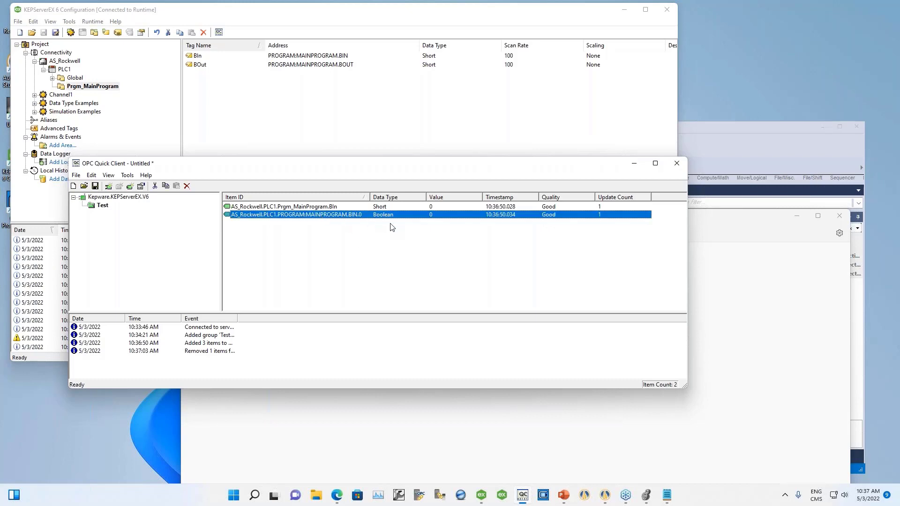
pyautogui.click(699, 129)
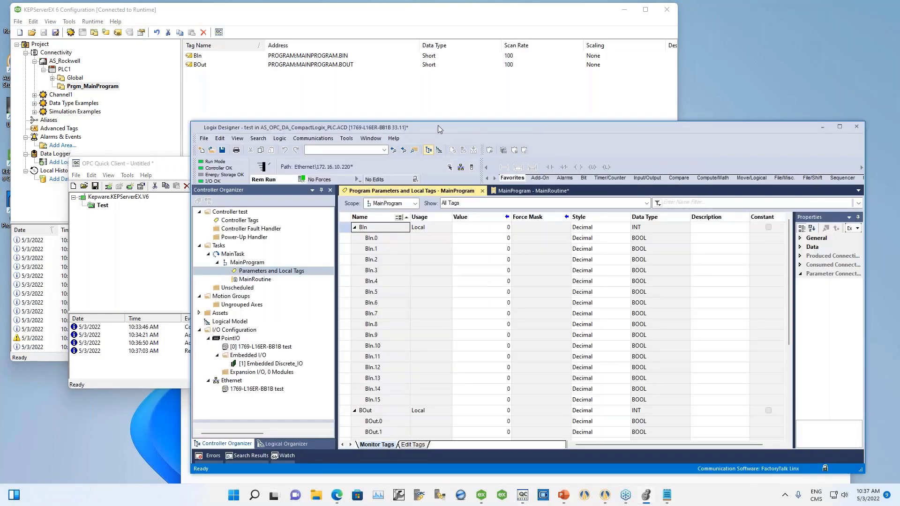
pyautogui.moveTo(396, 129); pyautogui.dragTo(569, 134)
pyautogui.moveTo(259, 165); pyautogui.dragTo(1, 165)
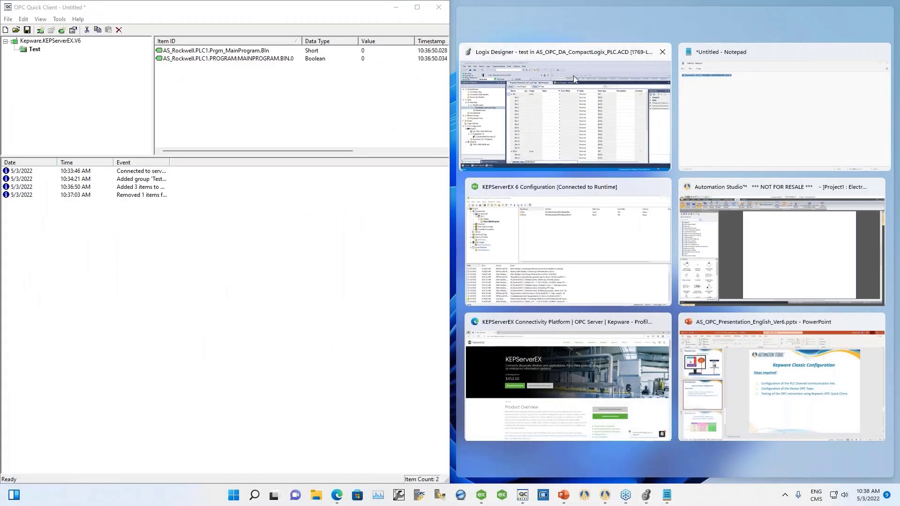
pyautogui.click(580, 55)
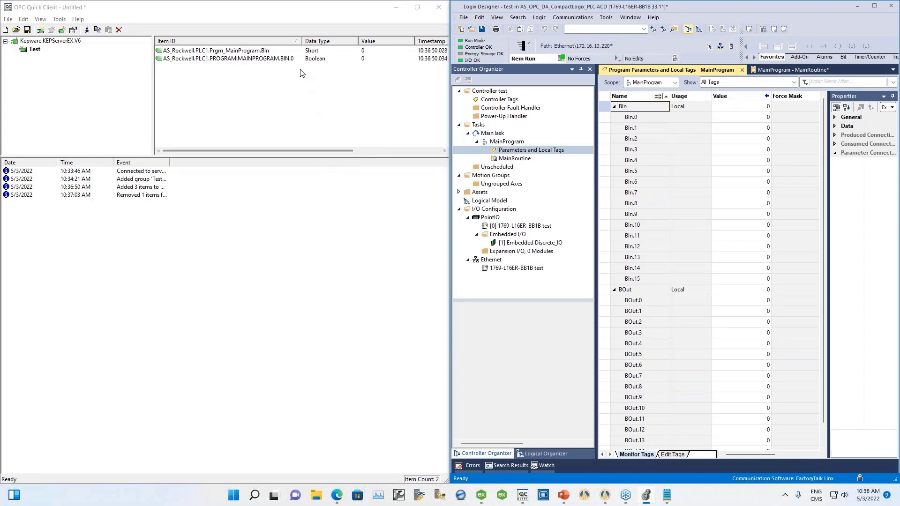
# In OPC Quick Client, perform a synchronous write of 1 to the AS_Rockwell.PLC1.PROGRAM:MAINPROGRAM.BIN.0 item.
pyautogui.click(289, 59)
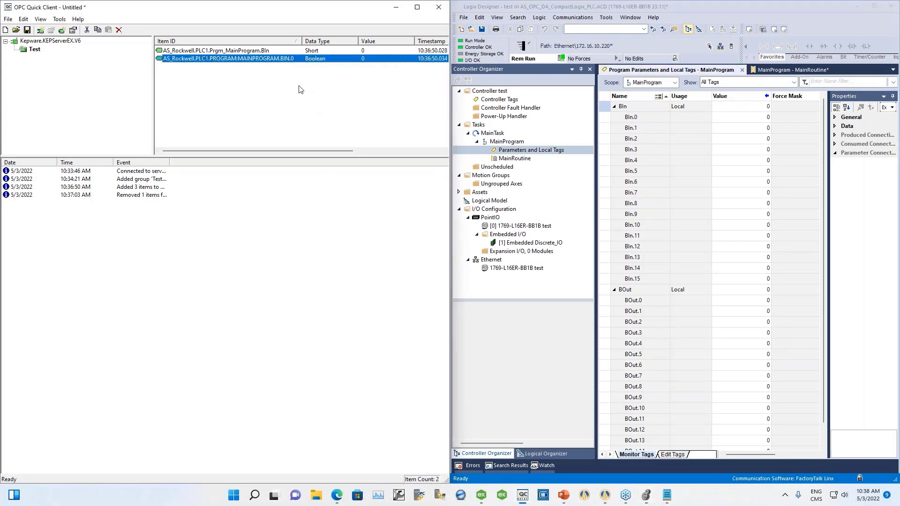
pyautogui.rightClick(290, 62)
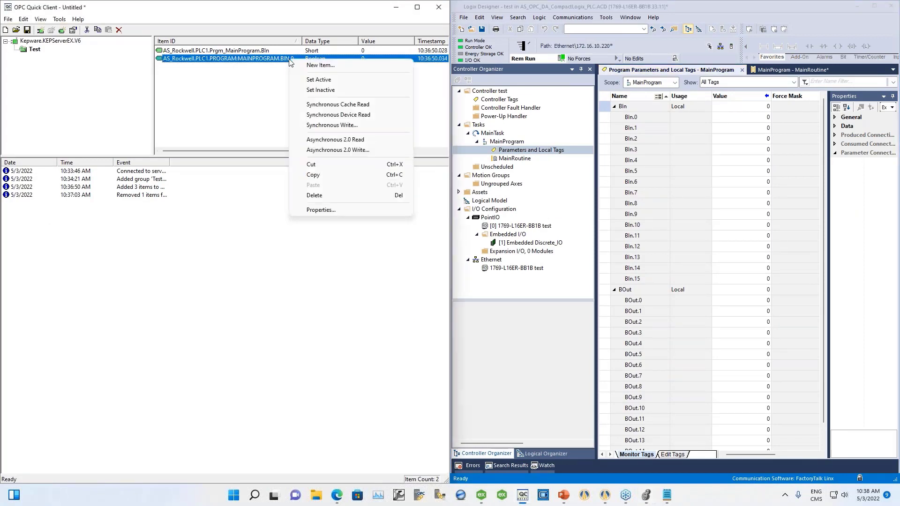
pyautogui.click(326, 130)
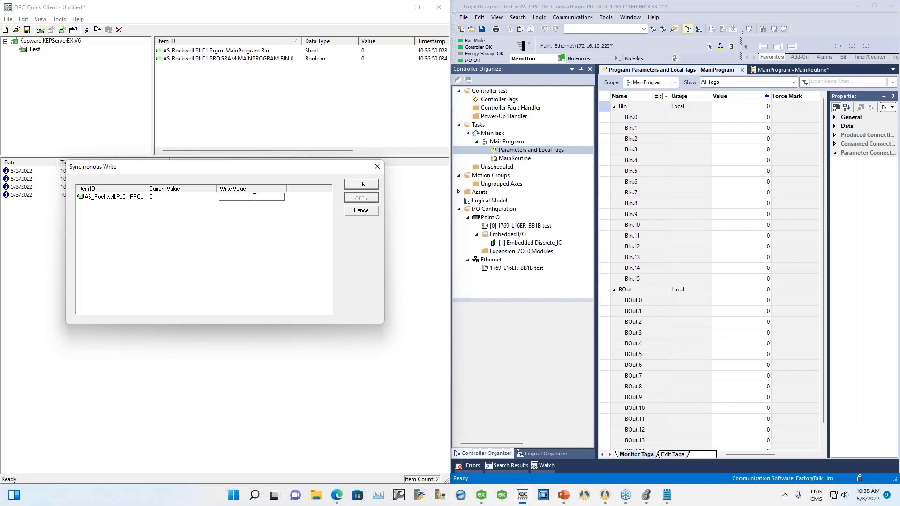
pyautogui.click(362, 188)
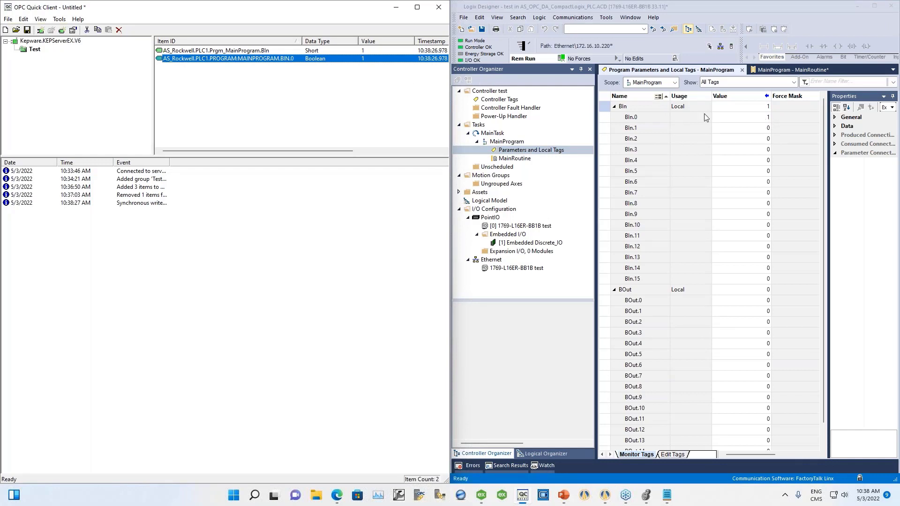
# Switch to Logix Designer and set the value of the BIn.0 tag to 0 in the MainProgram tag monitor.
pyautogui.rightClick(335, 62)
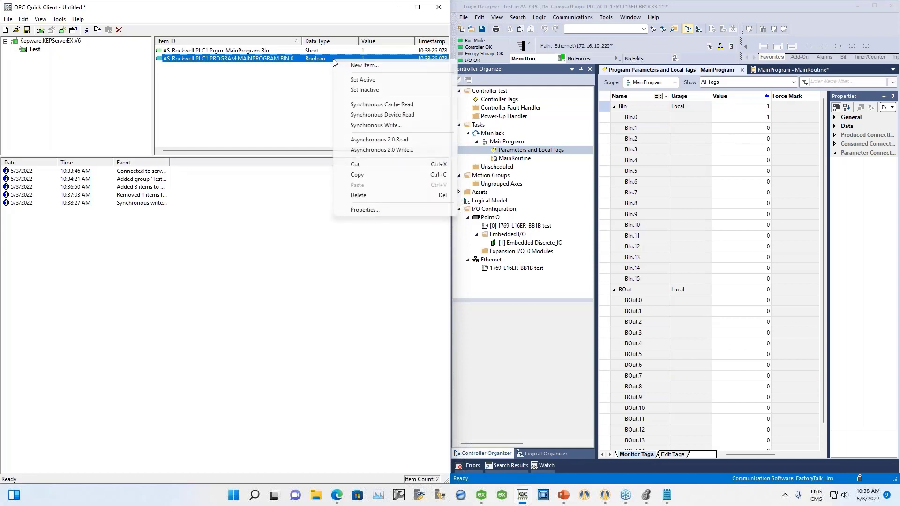
pyautogui.click(767, 117)
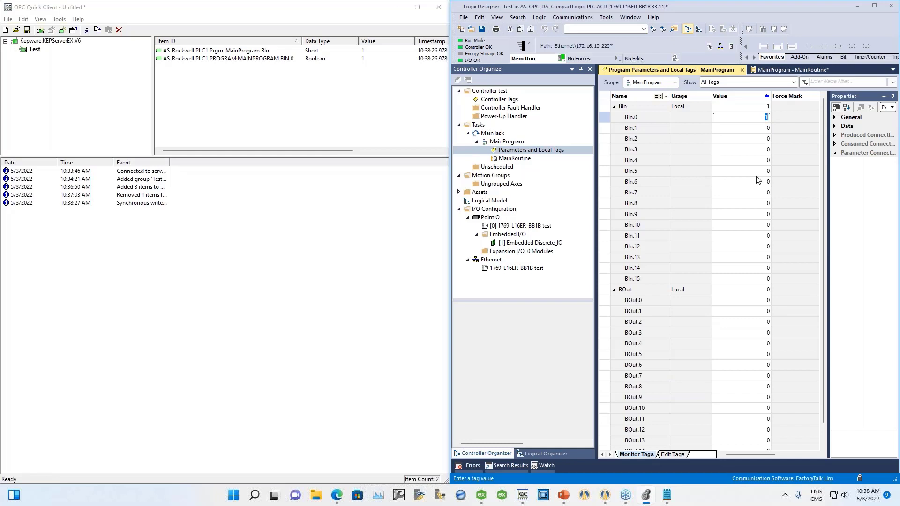
pyautogui.click(768, 116)
pyautogui.write('0')
pyautogui.press('Return')
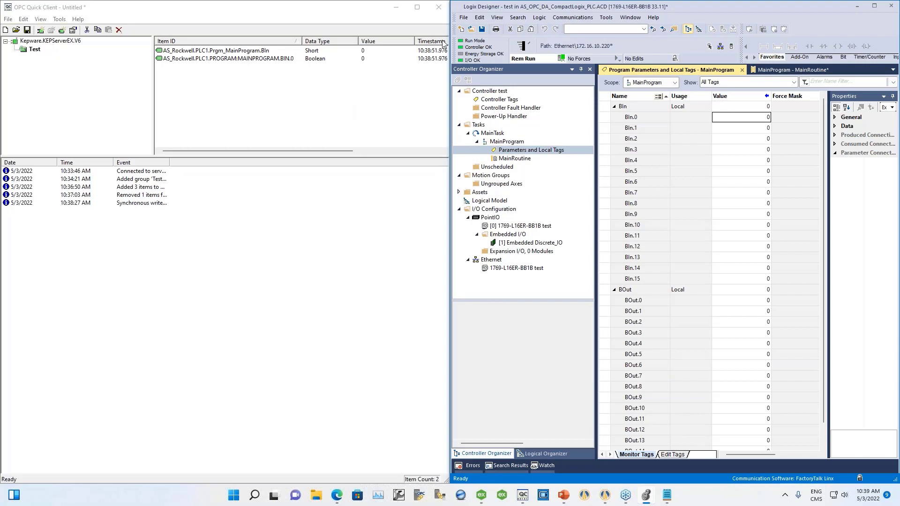
# Close OPC Quick Client without saving the session and switch to Automation Studio.
pyautogui.click(439, 9)
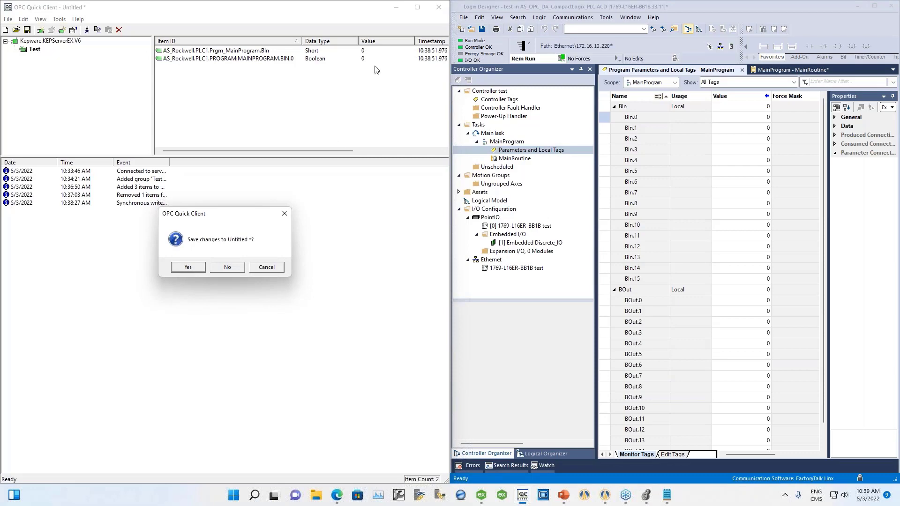
pyautogui.click(227, 268)
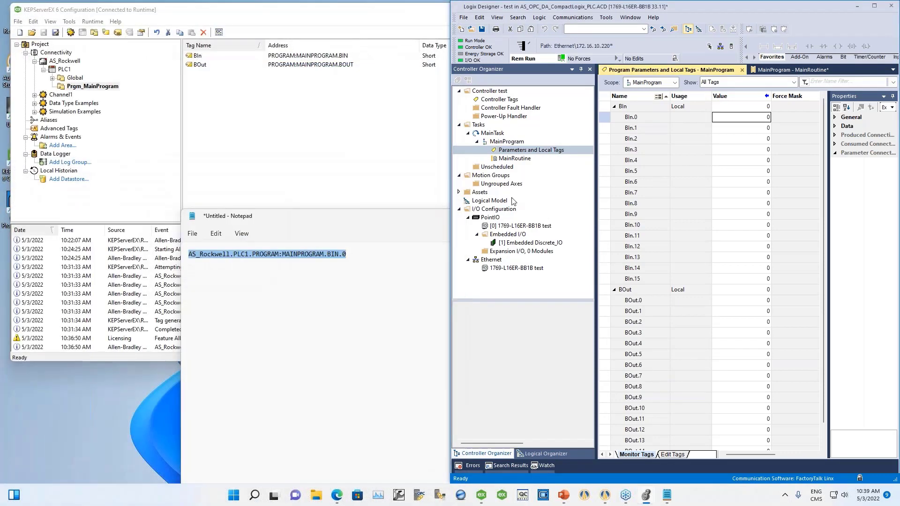
pyautogui.click(610, 499)
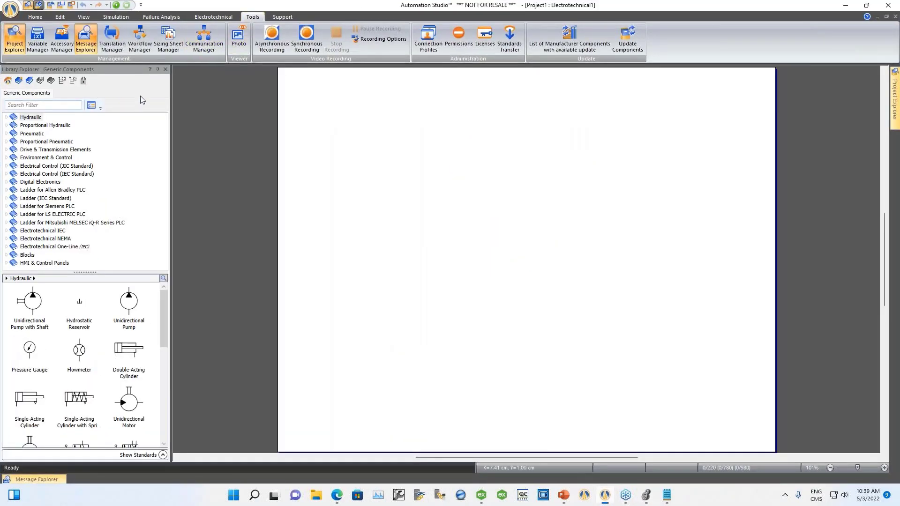
# Open the project AS_OPC_DA_CompactLogix_PLC_Template.prx from the Webinar_OPC folder, discarding the changes to Project1.
pyautogui.click(51, 6)
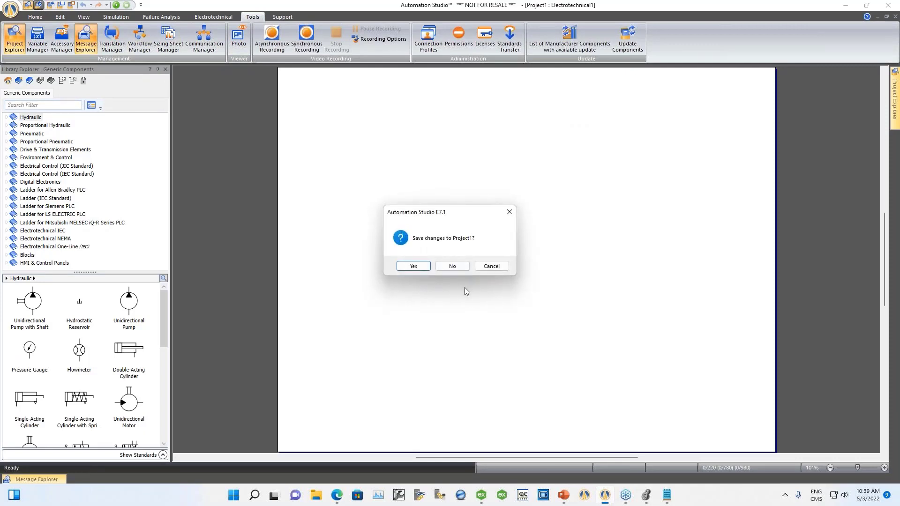
pyautogui.click(451, 265)
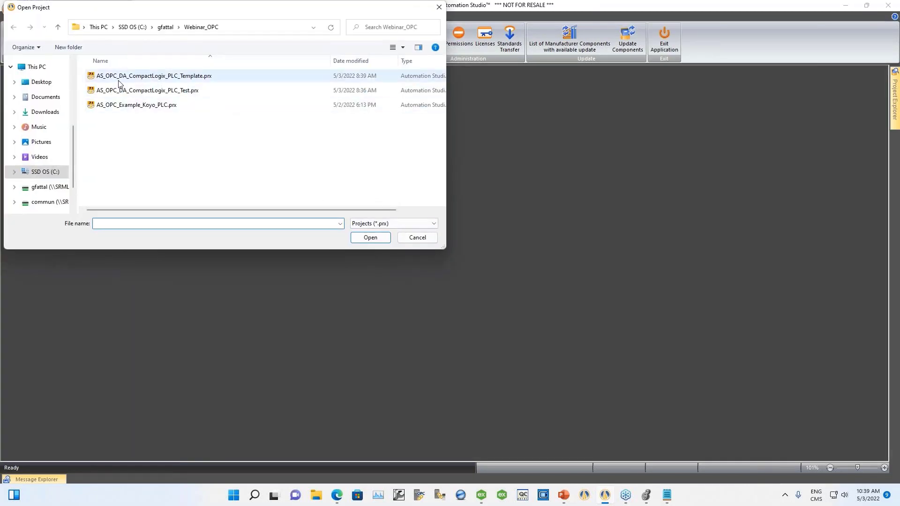
pyautogui.click(119, 80)
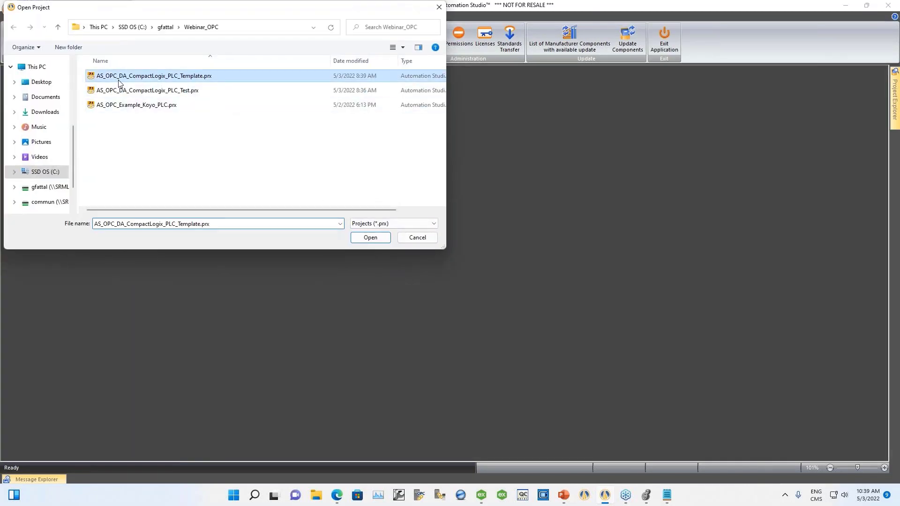
pyautogui.click(367, 239)
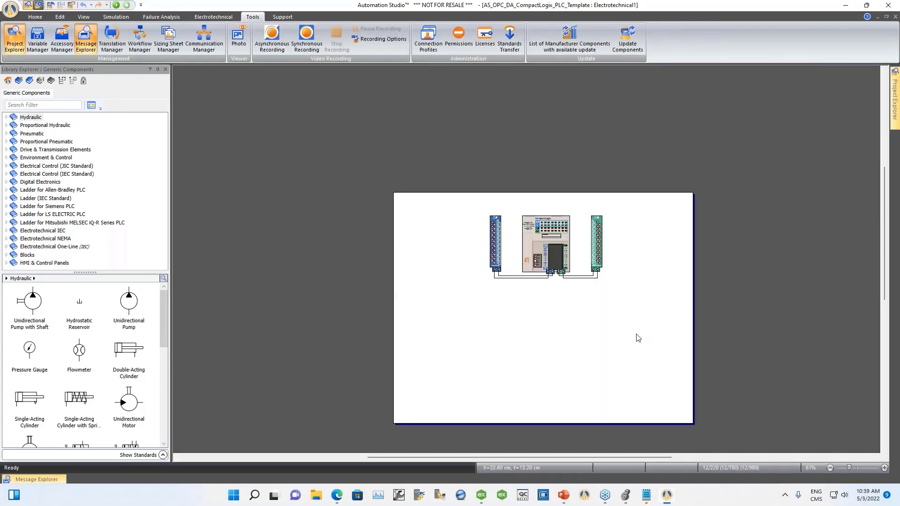
# Examine the CompactLogix PLC and its wired DC input and output modules in the template schematic.
pyautogui.scroll(4, 638, 338)
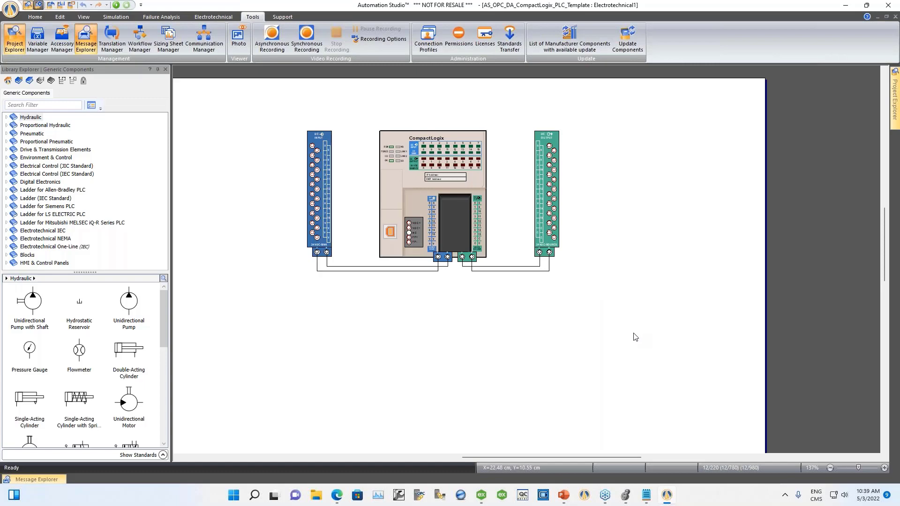
pyautogui.scroll(2, 635, 336)
pyautogui.moveTo(544, 457); pyautogui.dragTo(519, 455)
pyautogui.scroll(3, 438, 396)
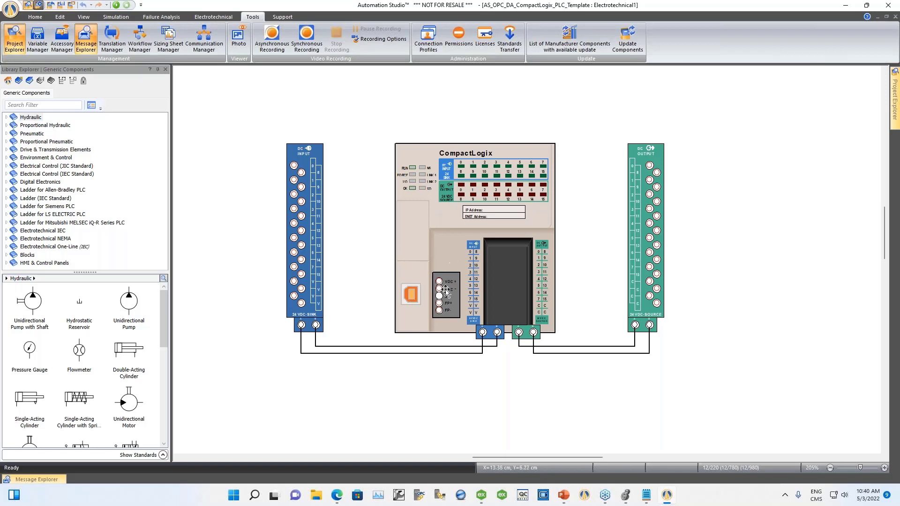
pyautogui.scroll(-2, 510, 379)
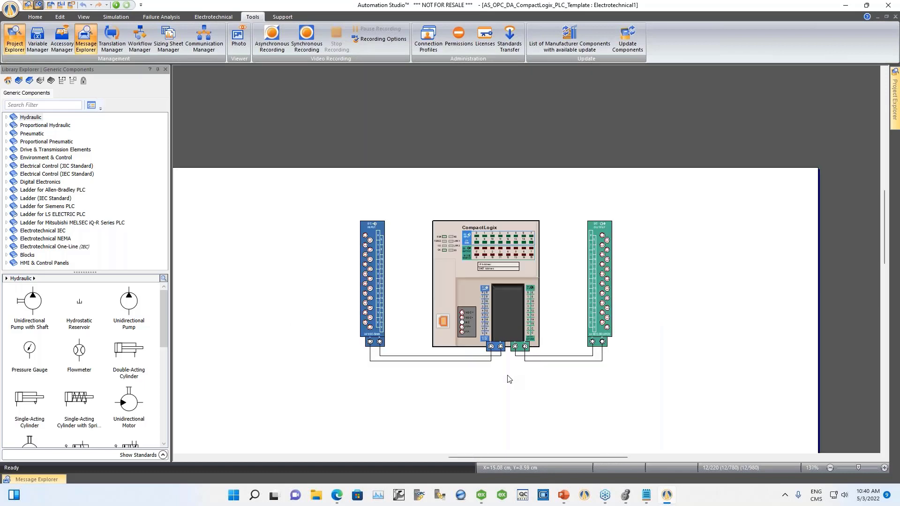
pyautogui.scroll(-2, 508, 382)
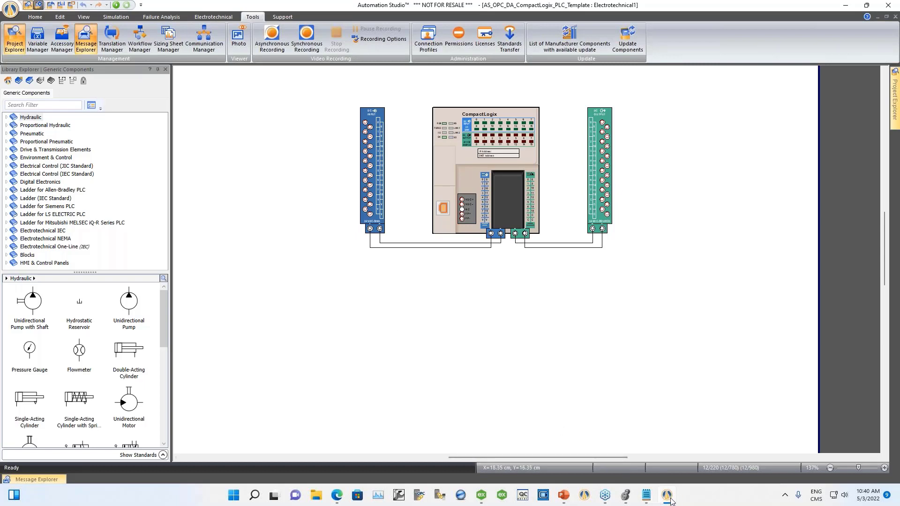
# Compare the DC input and output module terminals in the schematic with the BIn and BOut bits in Logix Designer.
pyautogui.click(625, 496)
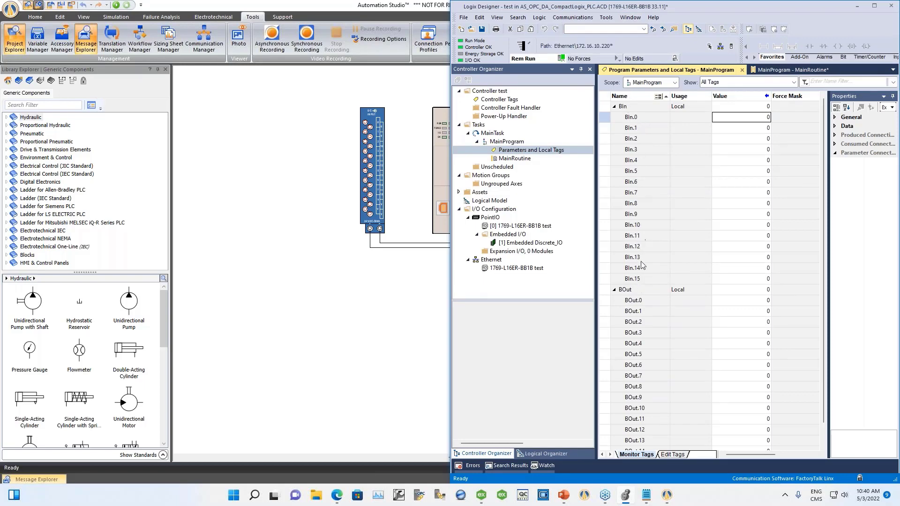
pyautogui.scroll(2, 381, 157)
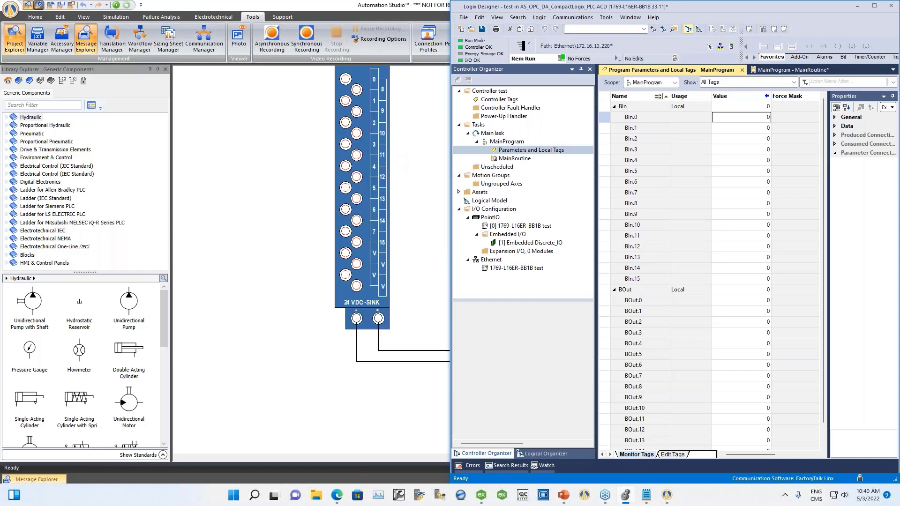
pyautogui.scroll(3, 401, 162)
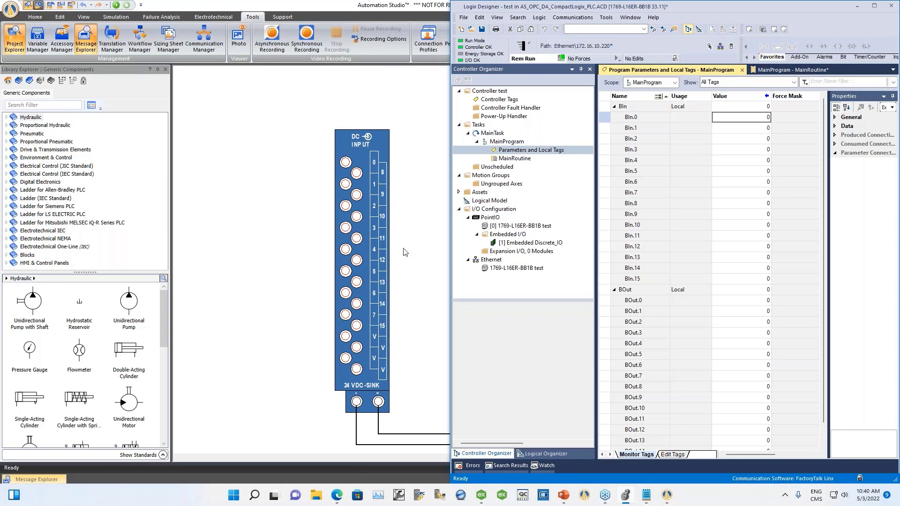
pyautogui.scroll(-2, 649, 321)
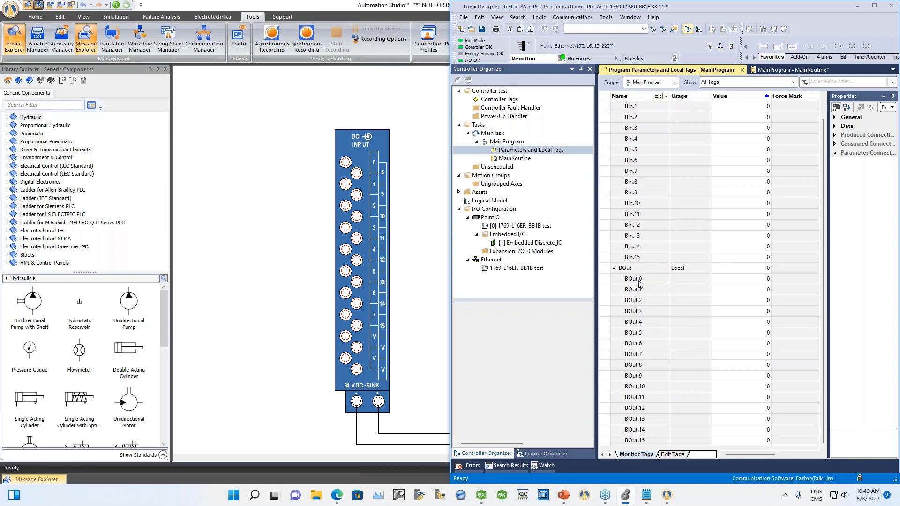
pyautogui.click(433, 310)
pyautogui.moveTo(551, 456); pyautogui.dragTo(599, 458)
pyautogui.scroll(1, 558, 214)
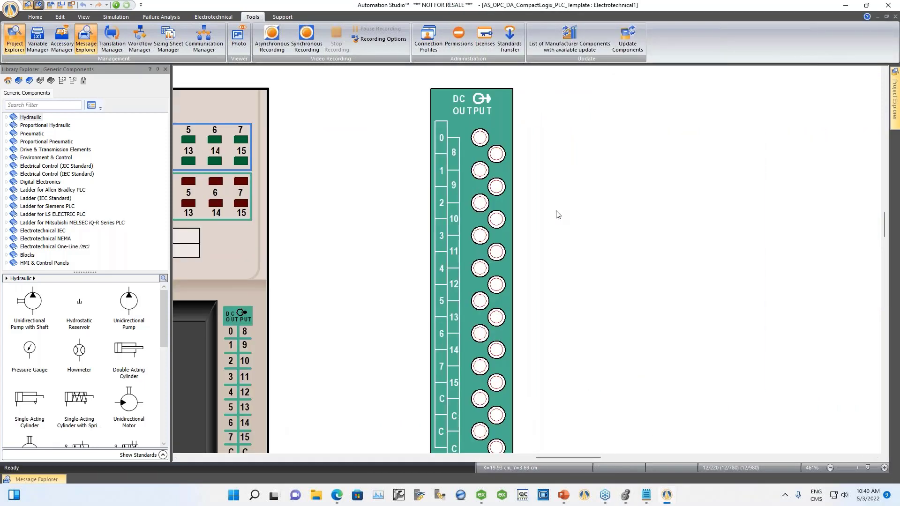
pyautogui.scroll(-2, 514, 171)
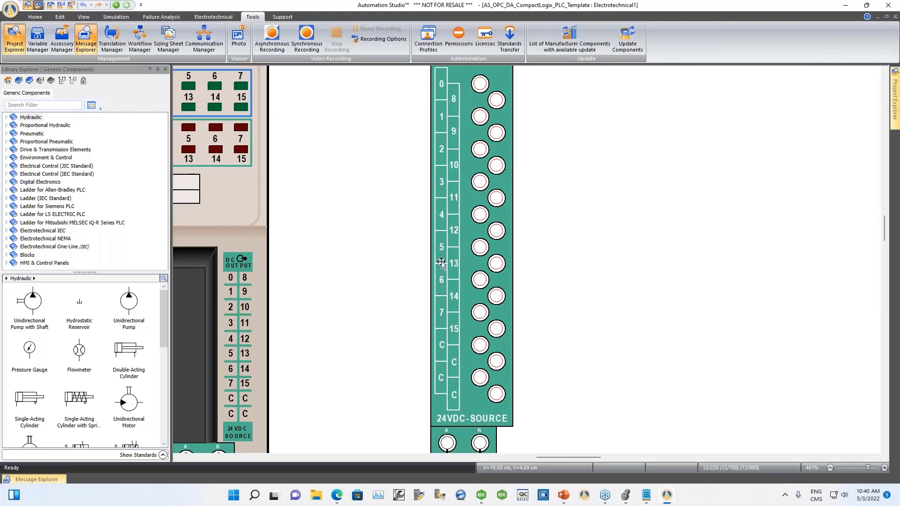
pyautogui.scroll(-2, 553, 303)
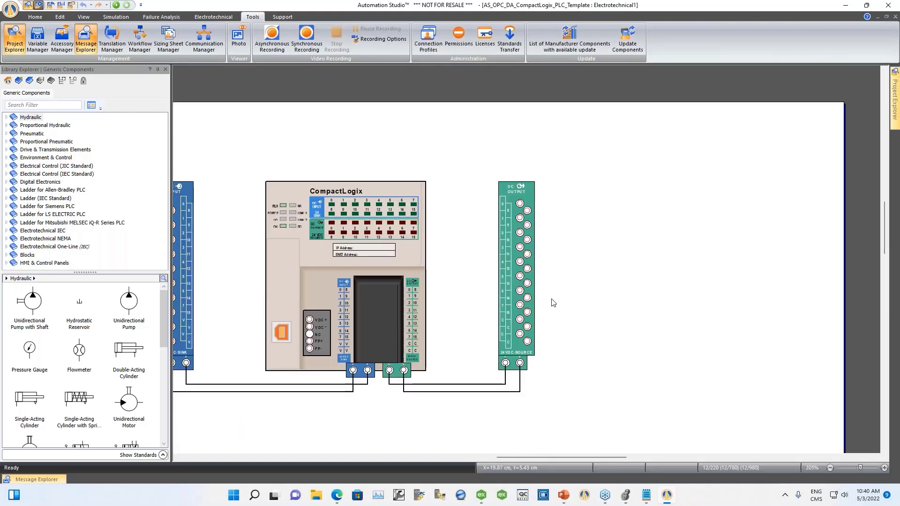
# Switch to Logix Designer, detach its window from the half-screen layout, and return to the Automation Studio schematic.
pyautogui.click(626, 496)
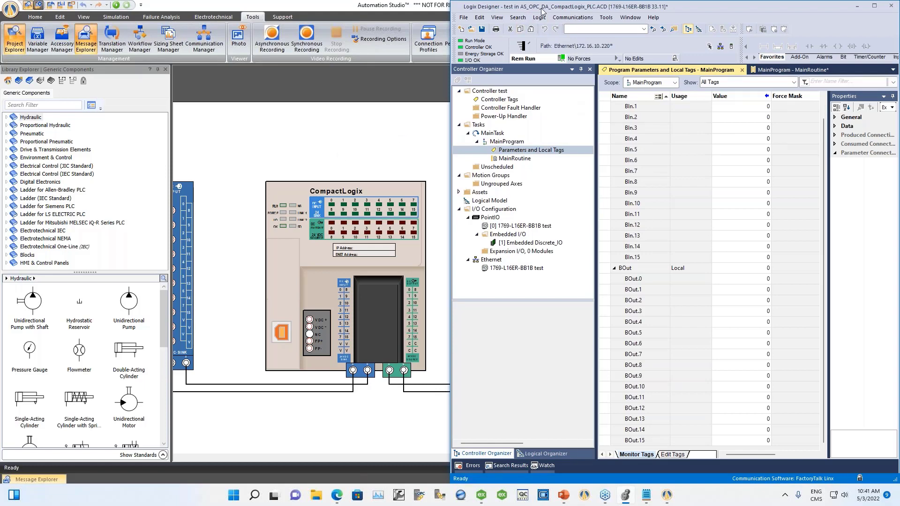
pyautogui.moveTo(614, 6); pyautogui.dragTo(676, 42)
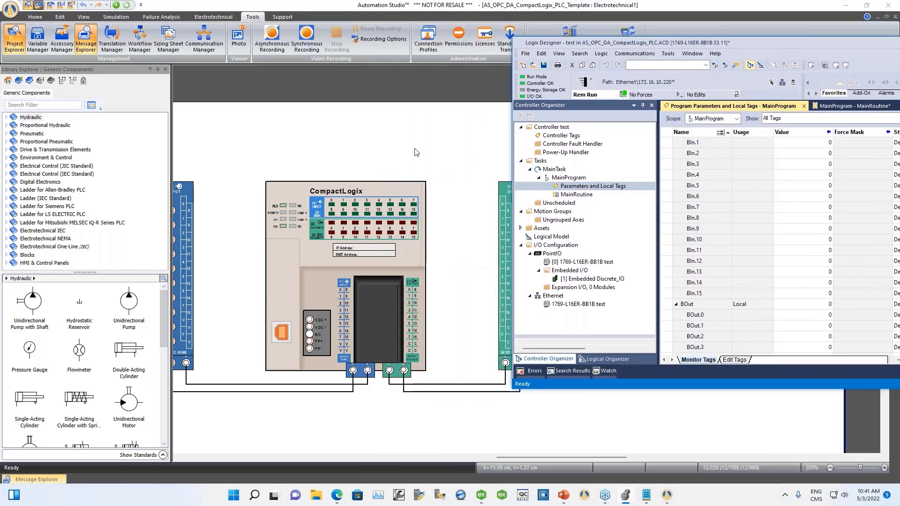
pyautogui.click(759, 28)
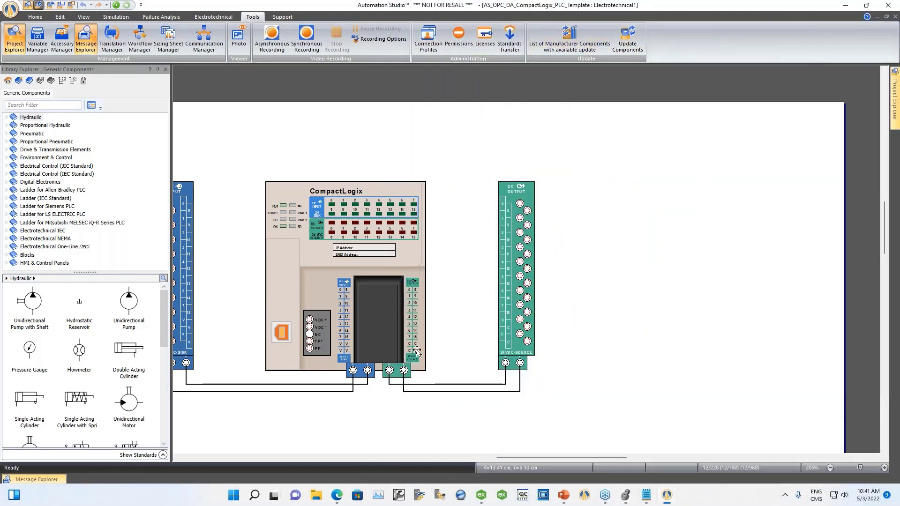
# Open the project AS_OPC_DA_CompactLogix_PLC_Test.prx from the Webinar_OPC folder, discarding the changes to the template project.
pyautogui.moveTo(551, 456); pyautogui.dragTo(530, 457)
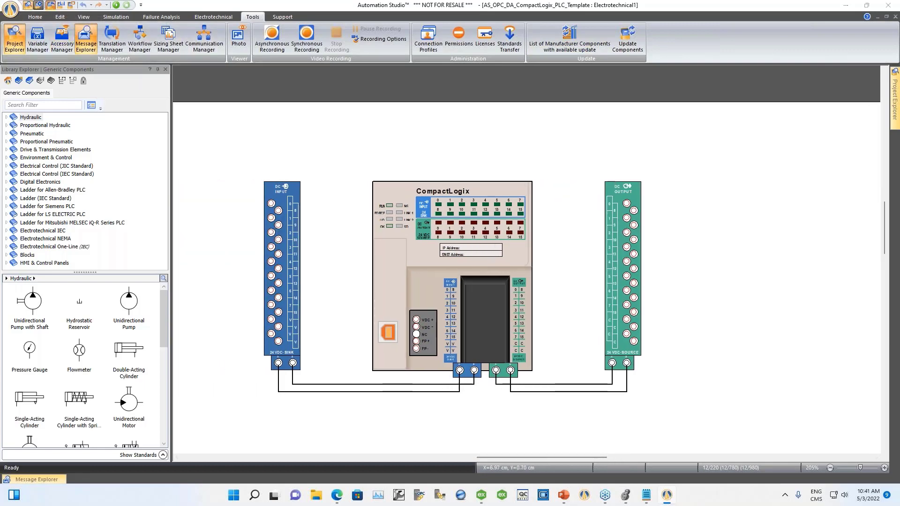
pyautogui.click(51, 5)
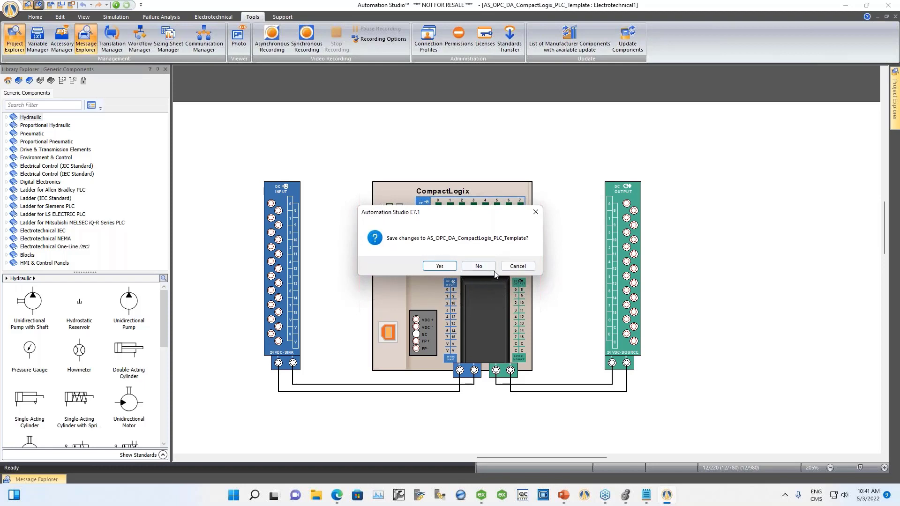
pyautogui.click(478, 266)
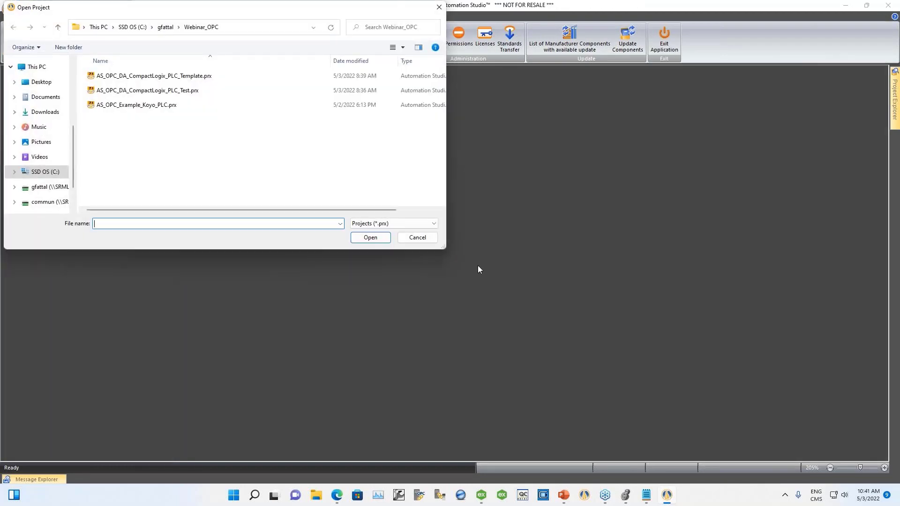
pyautogui.click(117, 95)
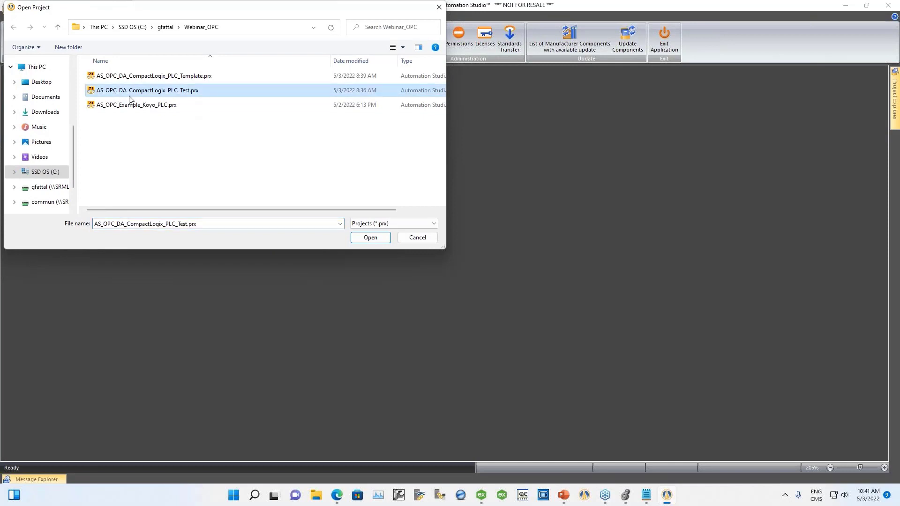
pyautogui.click(370, 238)
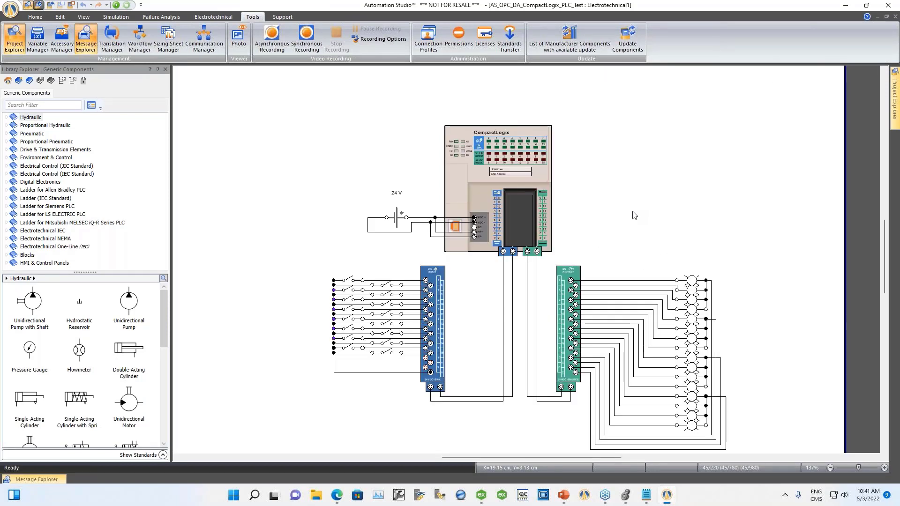
# Examine the 24 V supply, the switches wired to the DC input module and the lamps wired to the DC output module.
pyautogui.scroll(-1, 629, 215)
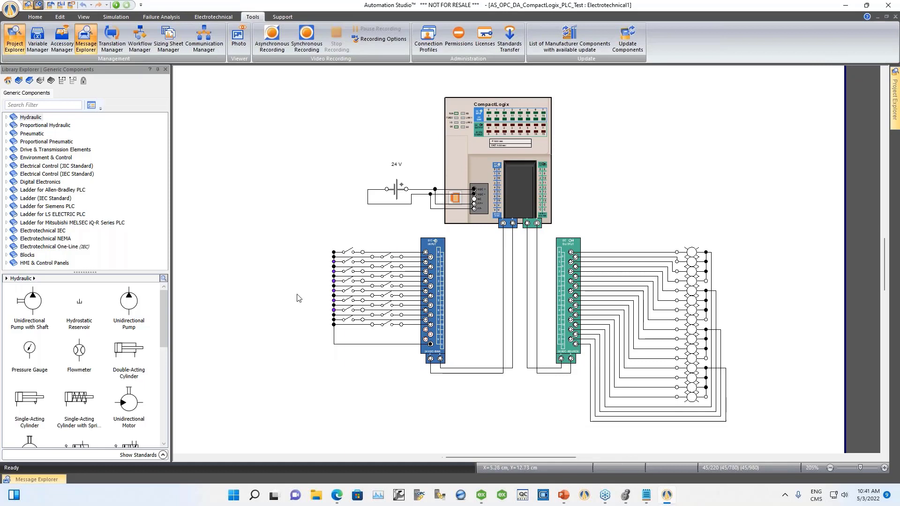
pyautogui.scroll(3, 298, 298)
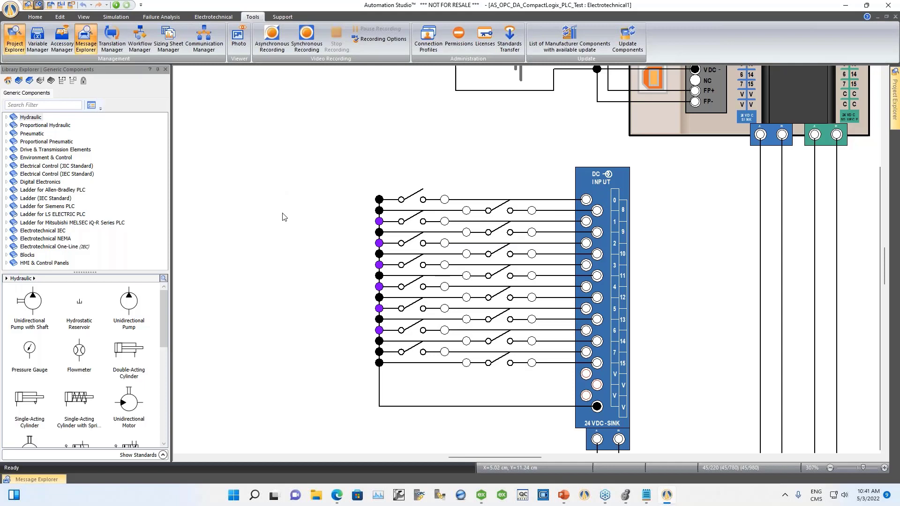
pyautogui.scroll(-2, 283, 217)
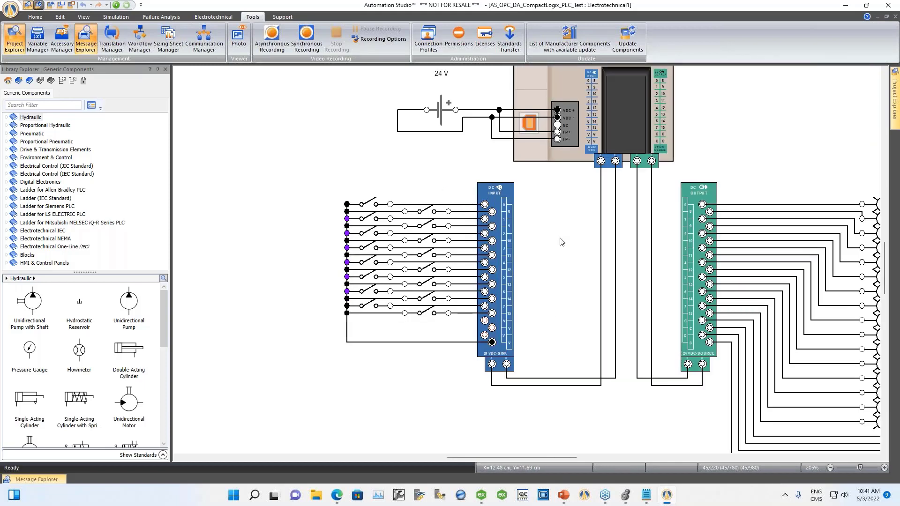
pyautogui.moveTo(535, 457); pyautogui.dragTo(569, 452)
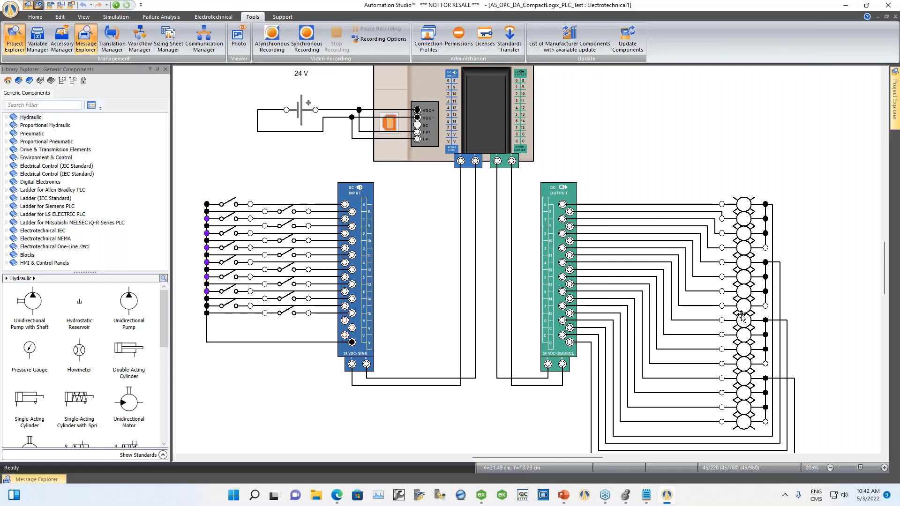
pyautogui.scroll(2, 580, 155)
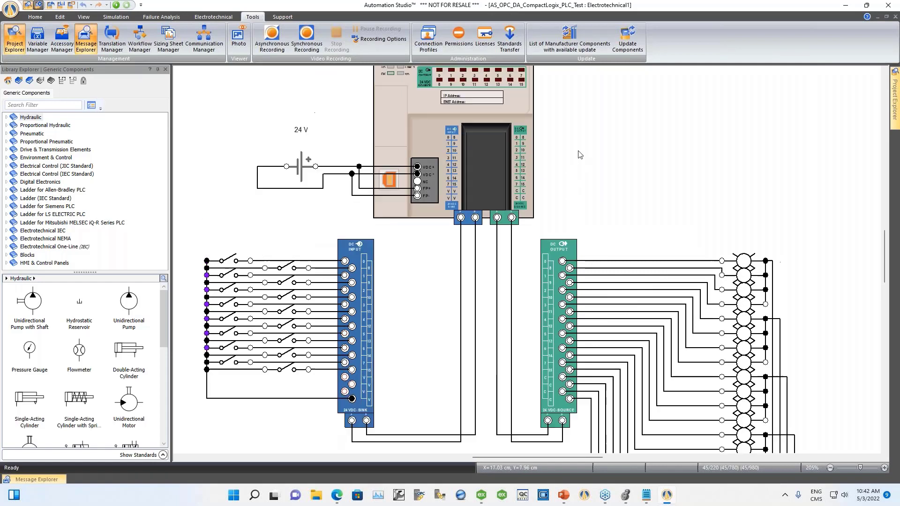
pyautogui.scroll(1, 353, 197)
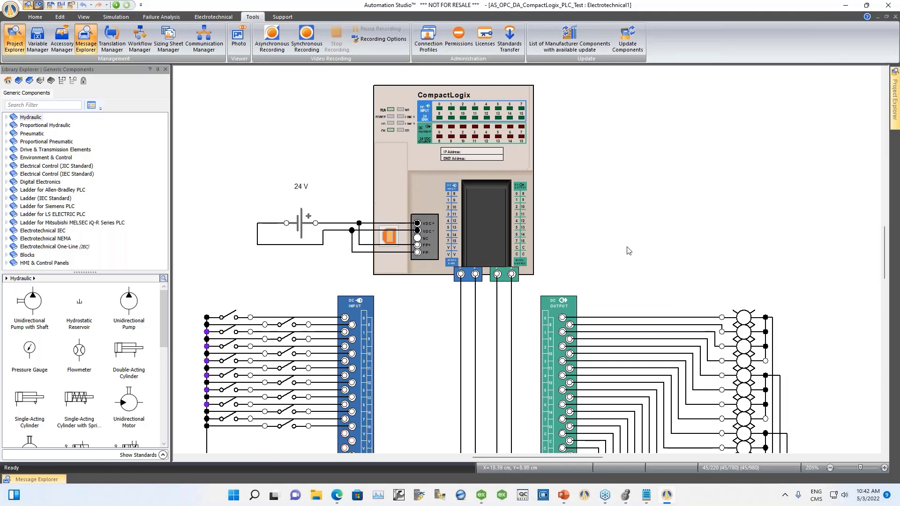
pyautogui.scroll(-4, 641, 274)
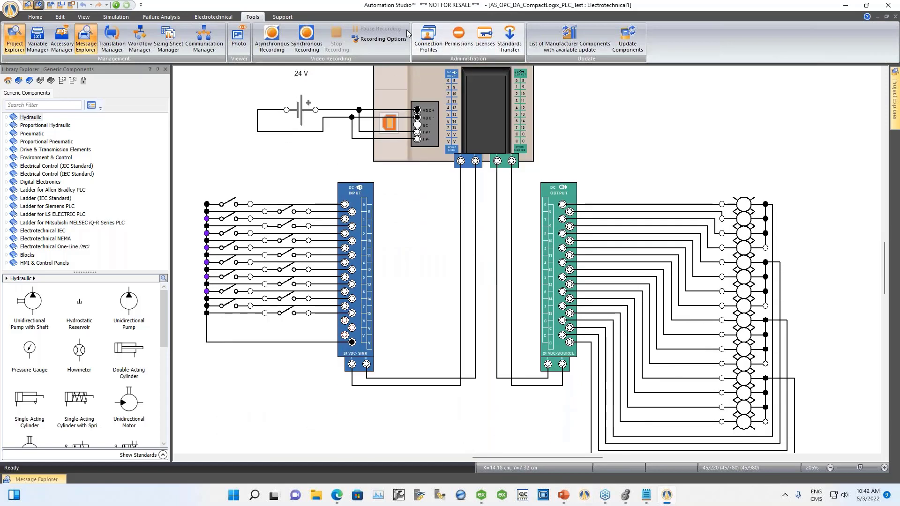
# Collapse the Library Explorer and arrange the schematic, zoomed to all components, side by side with the Logix Designer window.
pyautogui.click(159, 68)
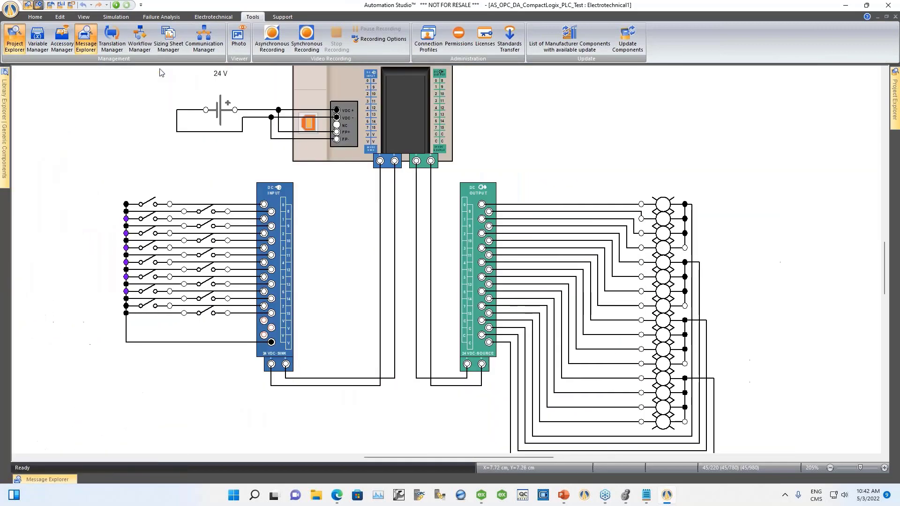
pyautogui.doubleClick(482, 9)
pyautogui.press('super+Left')
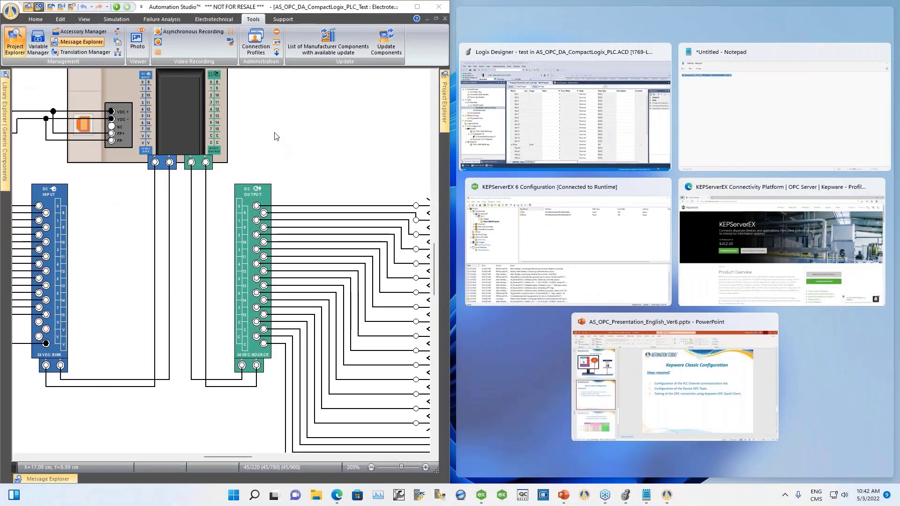
pyautogui.rightClick(276, 136)
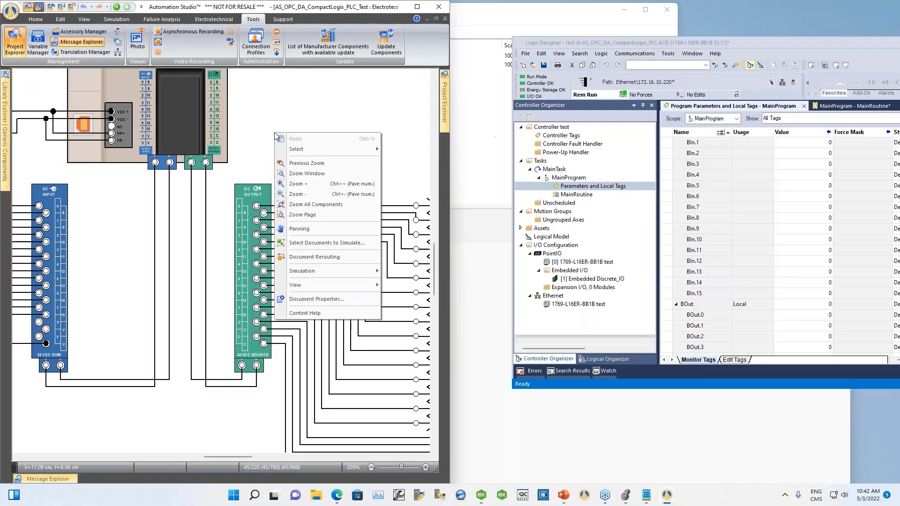
pyautogui.click(318, 207)
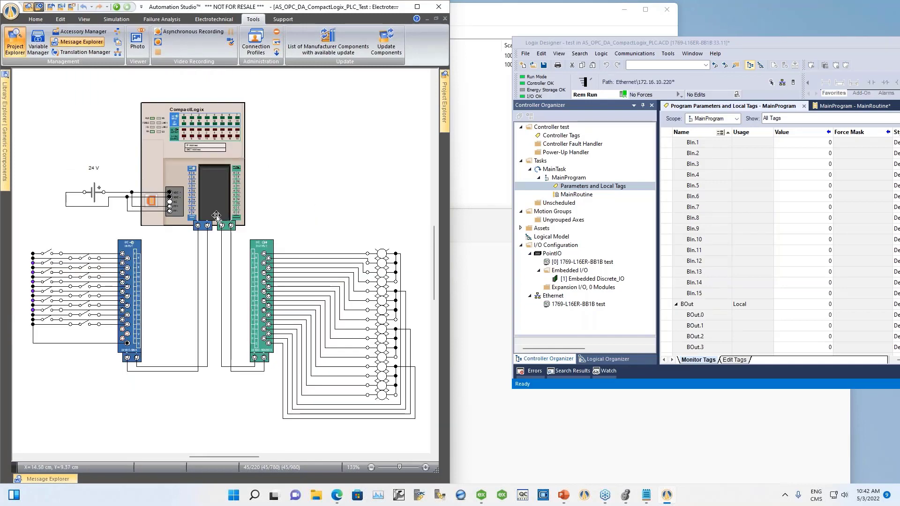
pyautogui.moveTo(692, 43); pyautogui.dragTo(892, 178)
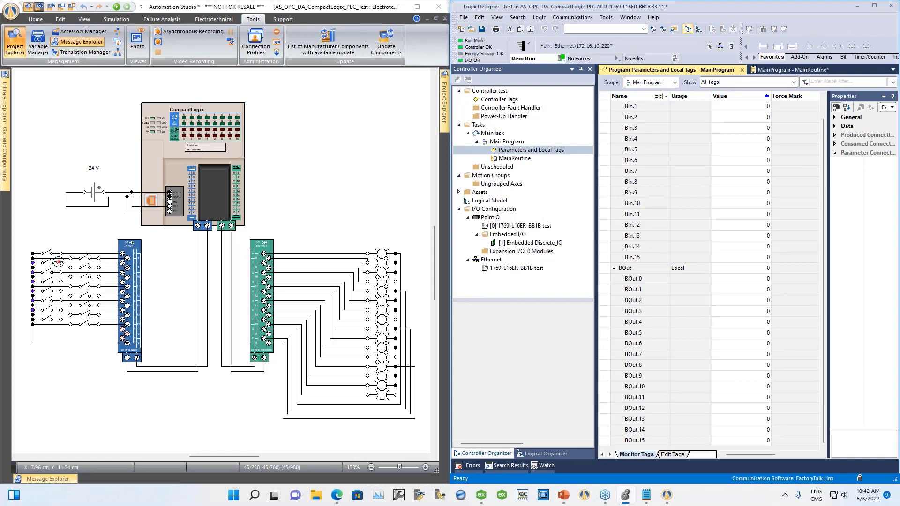
# Start the simulation and check the OPC connection of Server_#1 and its Group_#1 items in the Communication Manager.
pyautogui.click(116, 7)
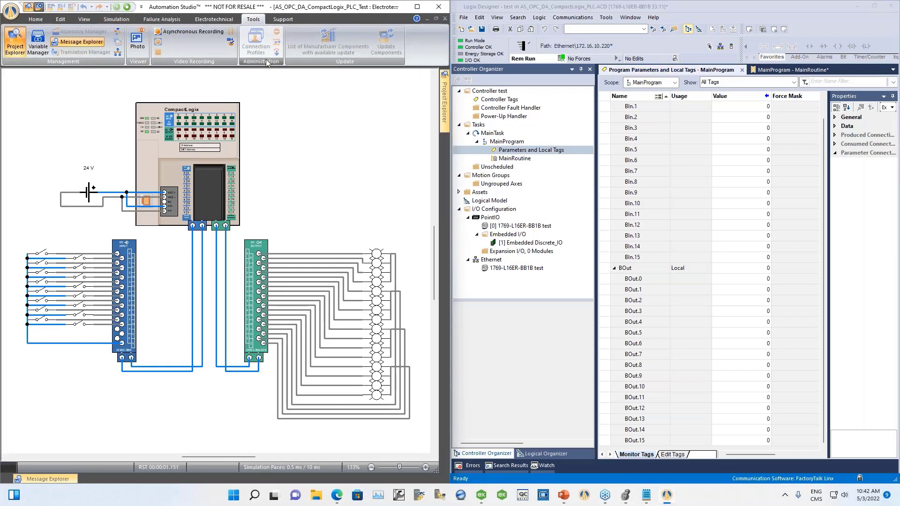
pyautogui.click(122, 54)
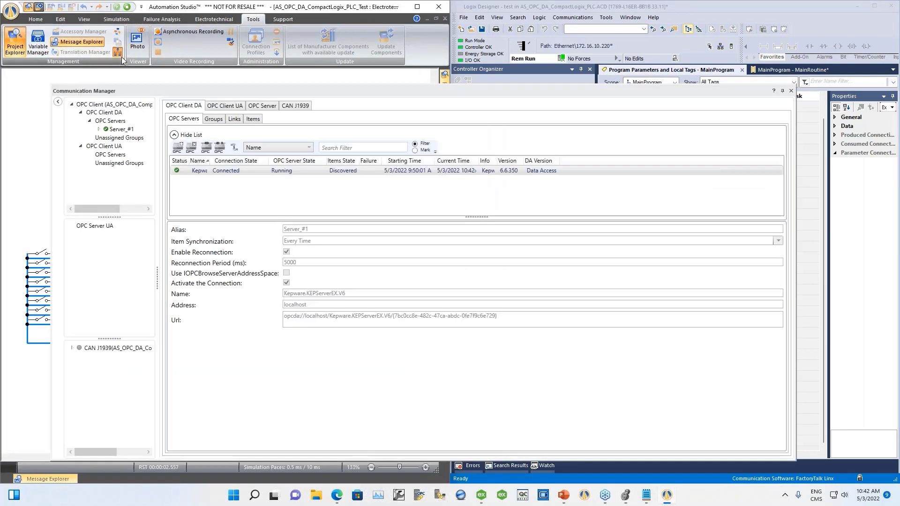
pyautogui.click(108, 138)
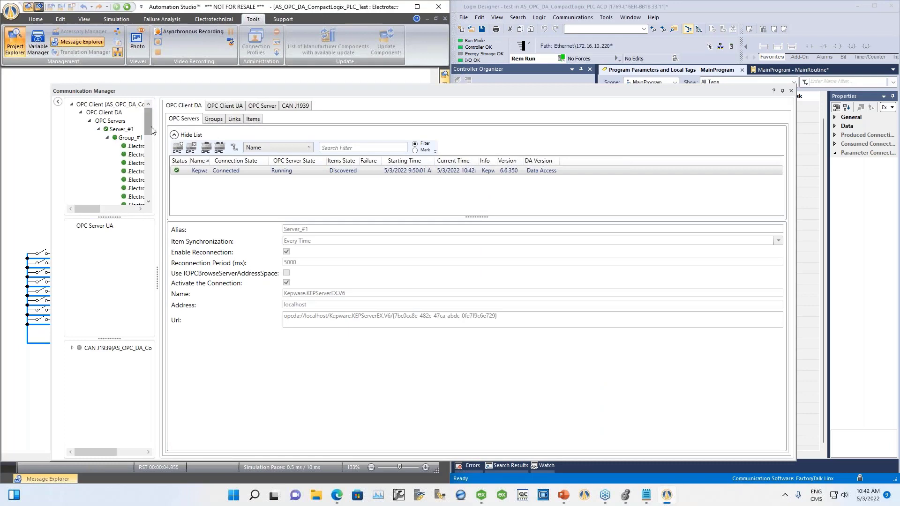
pyautogui.moveTo(149, 122)
pyautogui.mouseDown()
pyautogui.moveTo(144, 183)
pyautogui.moveTo(146, 136)
pyautogui.mouseUp()
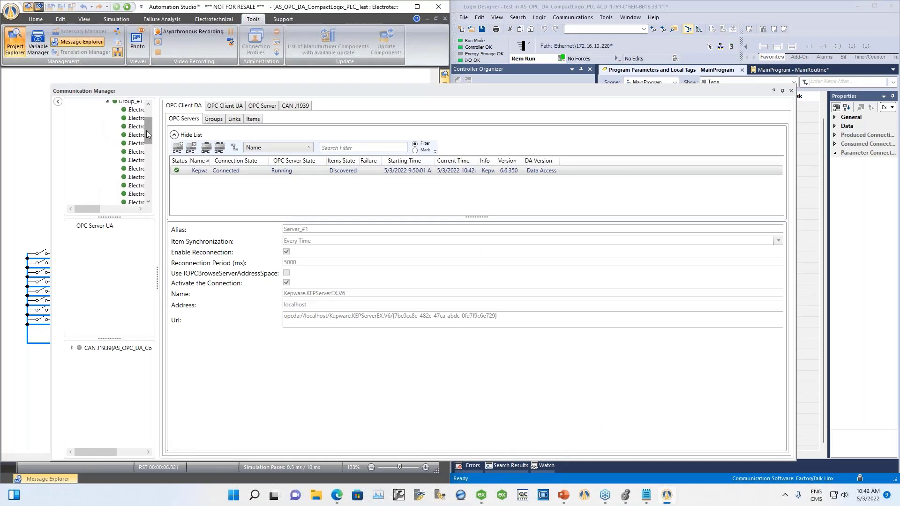
pyautogui.click(791, 91)
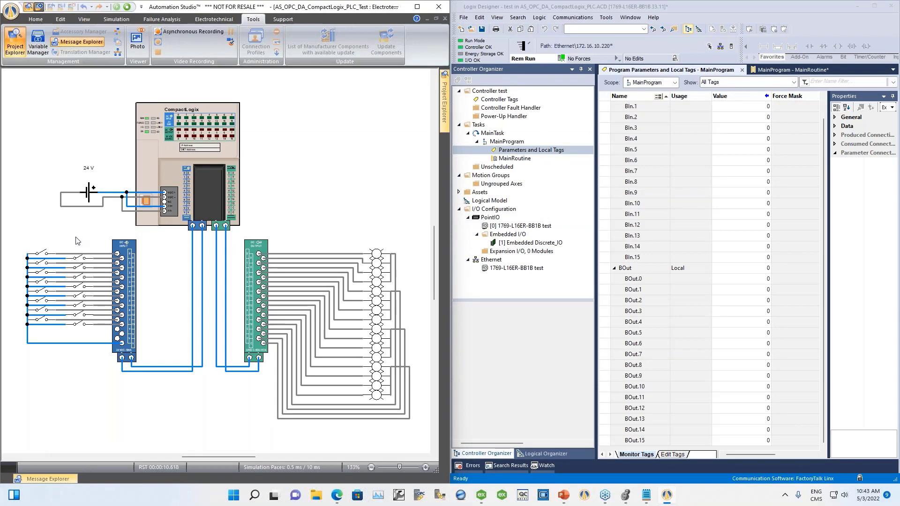
# Toggle the switch on DC input 0 to test BIn.0 in Logix Designer, leaving the switch closed.
pyautogui.scroll(2, 78, 241)
pyautogui.scroll(2, 77, 240)
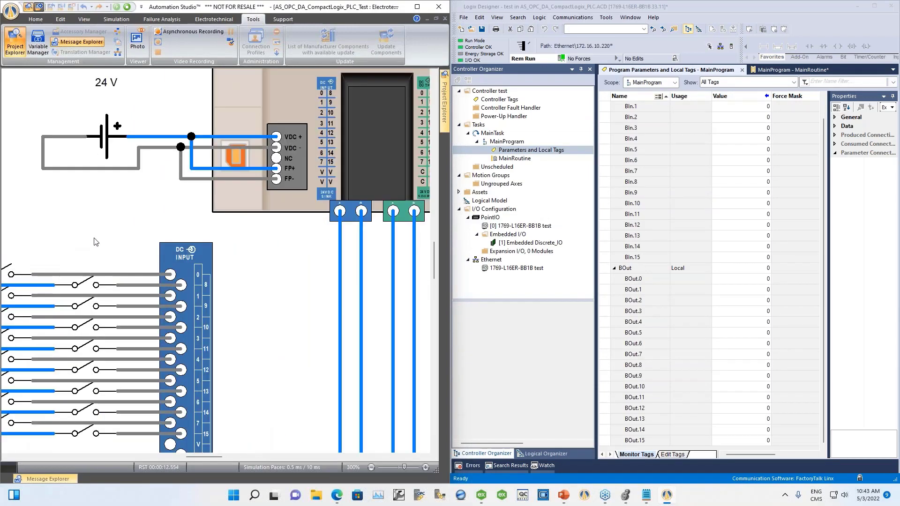
pyautogui.scroll(-3, 96, 242)
pyautogui.moveTo(202, 457); pyautogui.dragTo(194, 458)
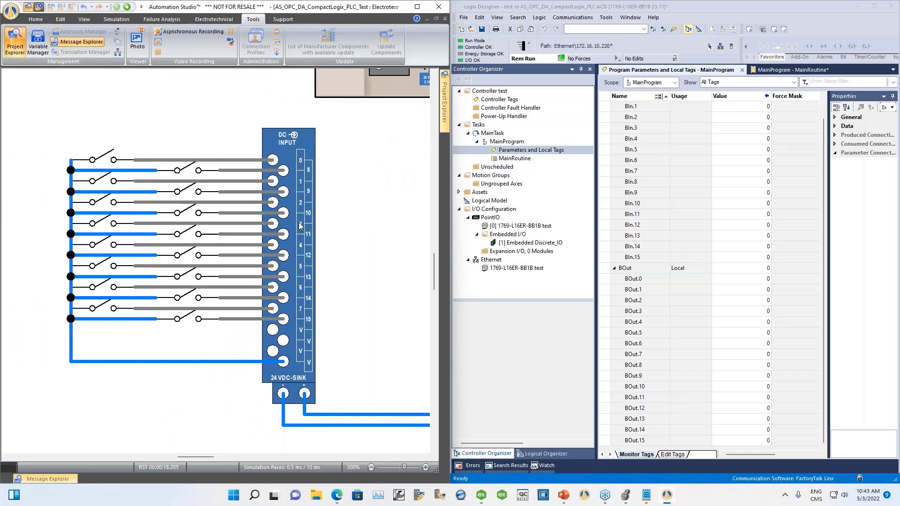
pyautogui.click(112, 160)
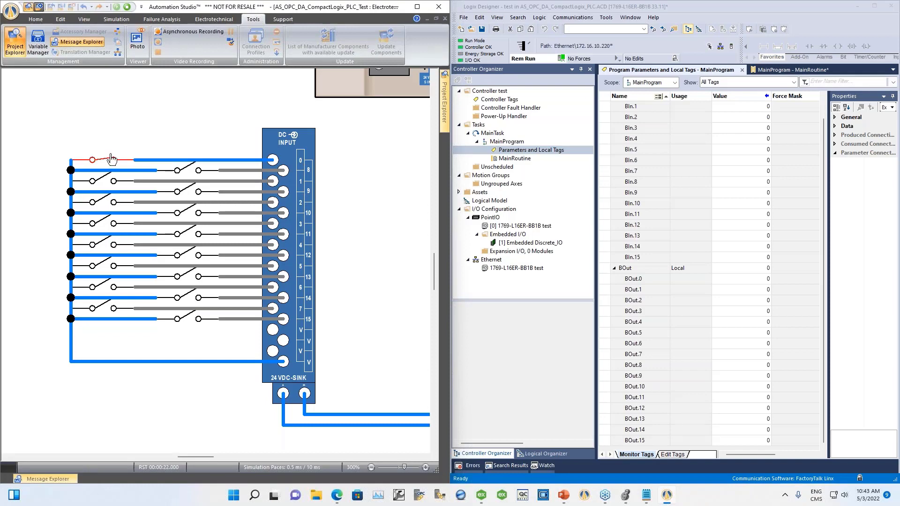
pyautogui.scroll(1, 690, 160)
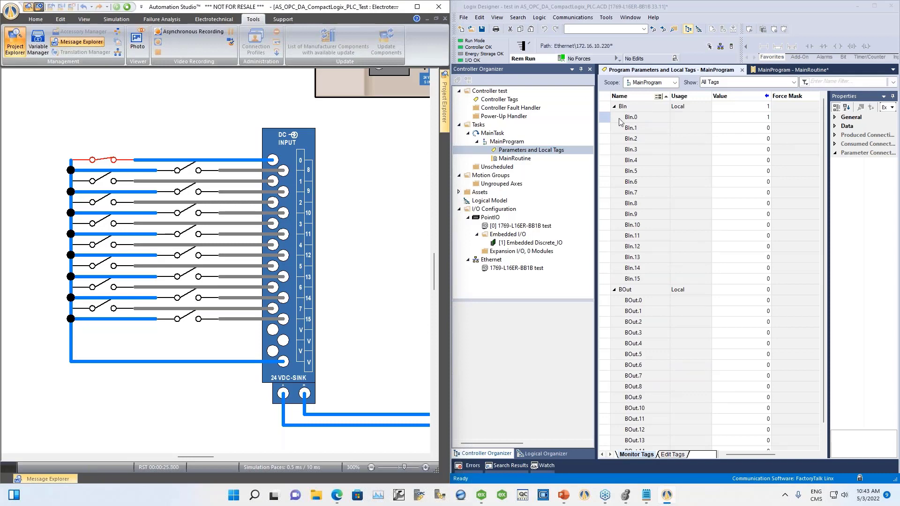
pyautogui.click(108, 162)
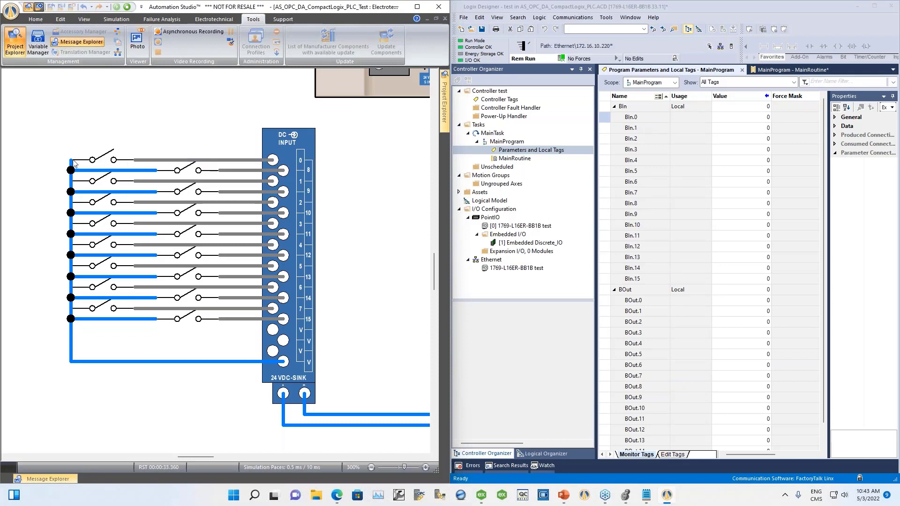
pyautogui.click(104, 157)
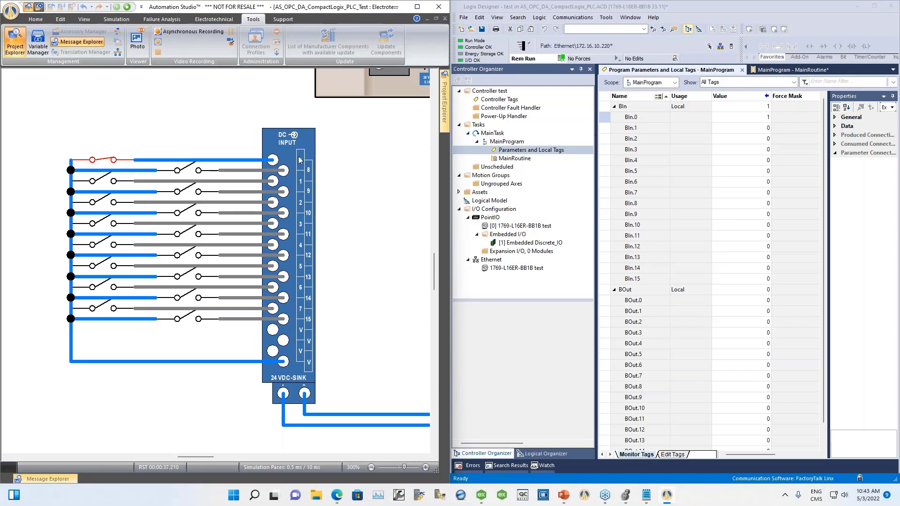
pyautogui.click(110, 162)
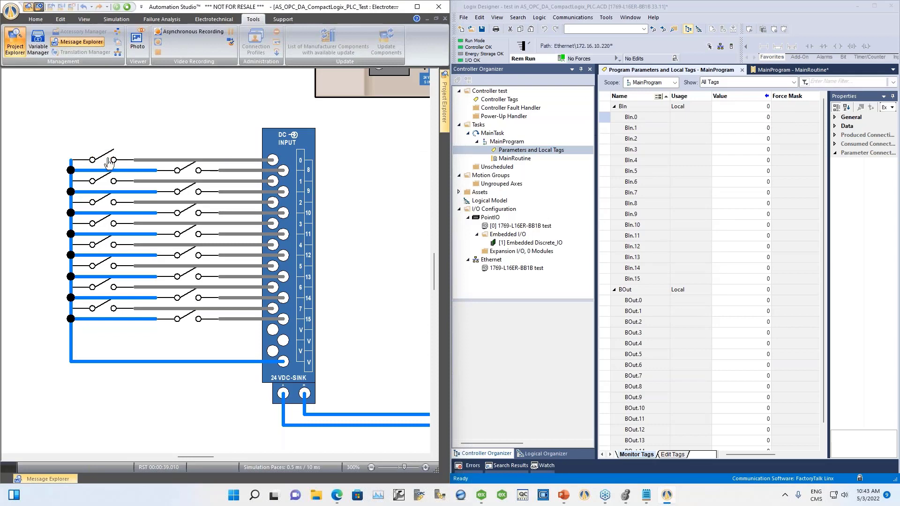
pyautogui.click(110, 163)
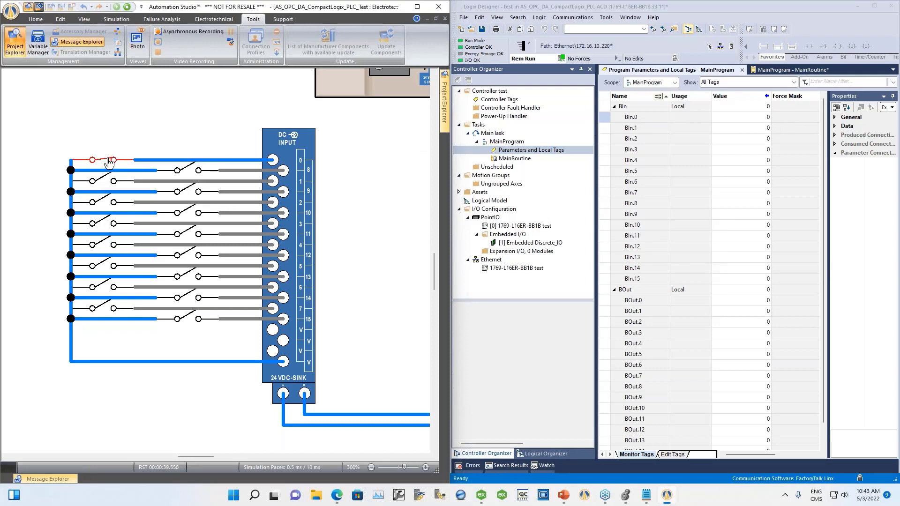
# Close the switches on DC inputs 1 to 7 in sequence to test BIn.1 to BIn.7 in Logix Designer.
pyautogui.click(107, 182)
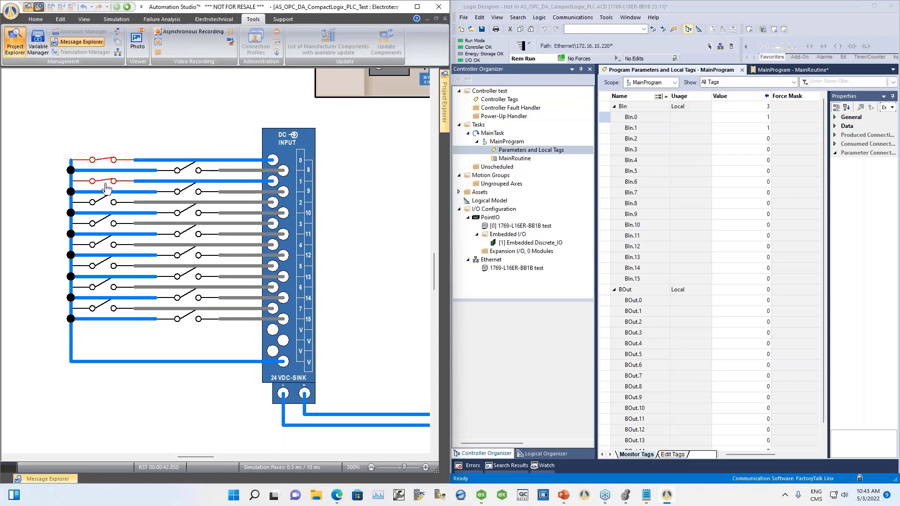
pyautogui.click(103, 203)
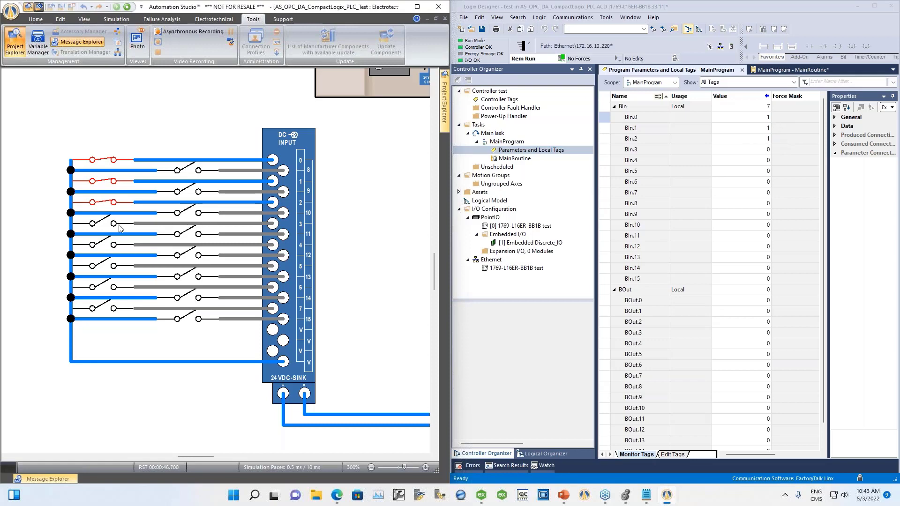
pyautogui.click(105, 225)
pyautogui.click(105, 246)
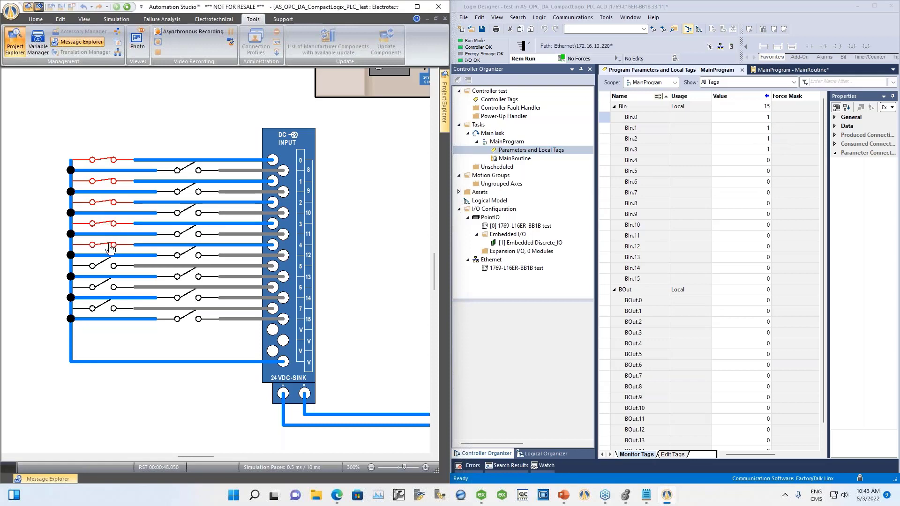
pyautogui.click(104, 268)
pyautogui.click(104, 288)
pyautogui.click(102, 310)
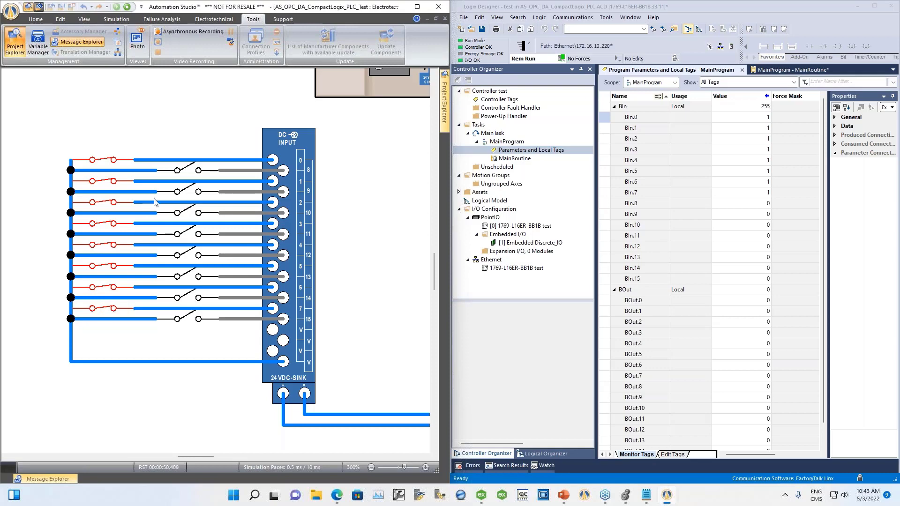
# Close the switches on DC inputs 8 to 15 in sequence to test BIn.8 to BIn.15.
pyautogui.click(193, 171)
pyautogui.click(192, 191)
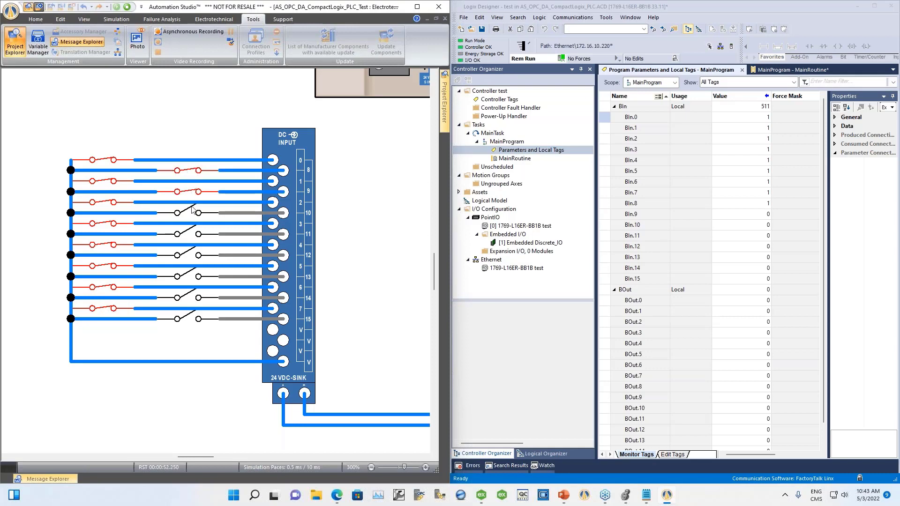
pyautogui.click(189, 214)
pyautogui.click(190, 233)
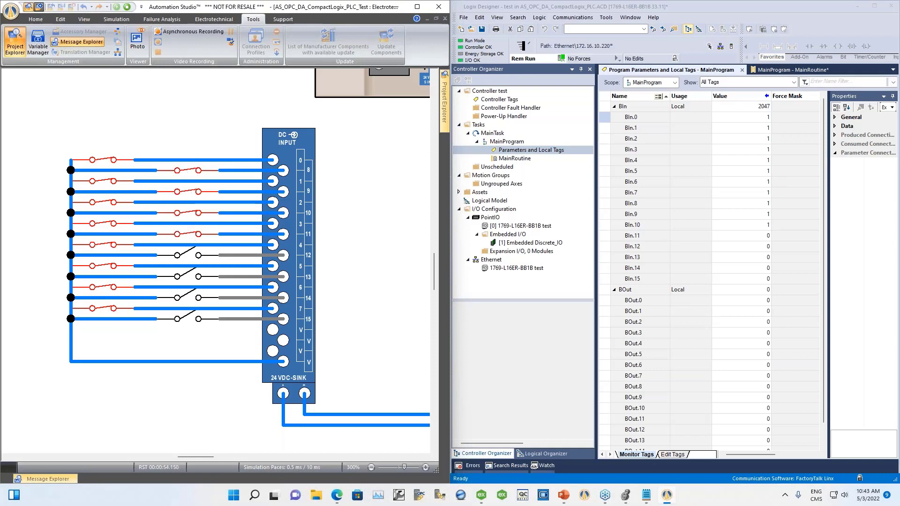
pyautogui.click(190, 255)
pyautogui.click(190, 276)
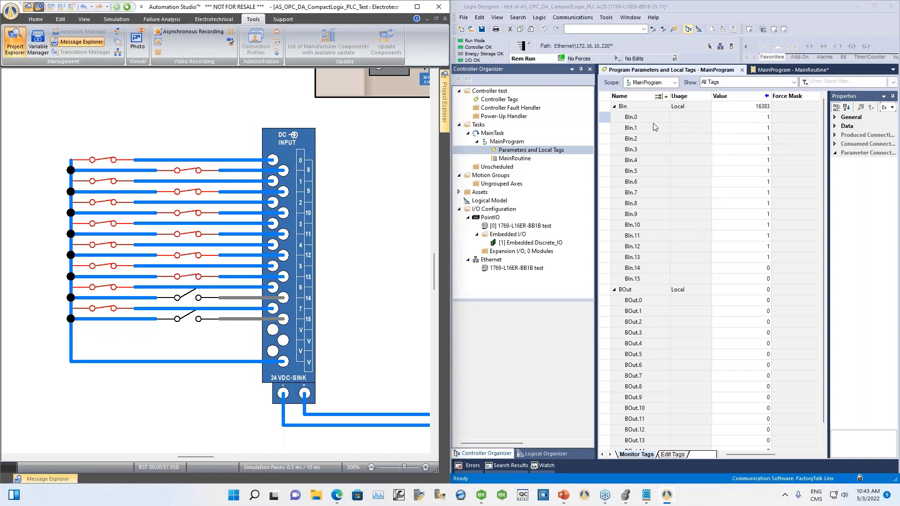
pyautogui.click(189, 298)
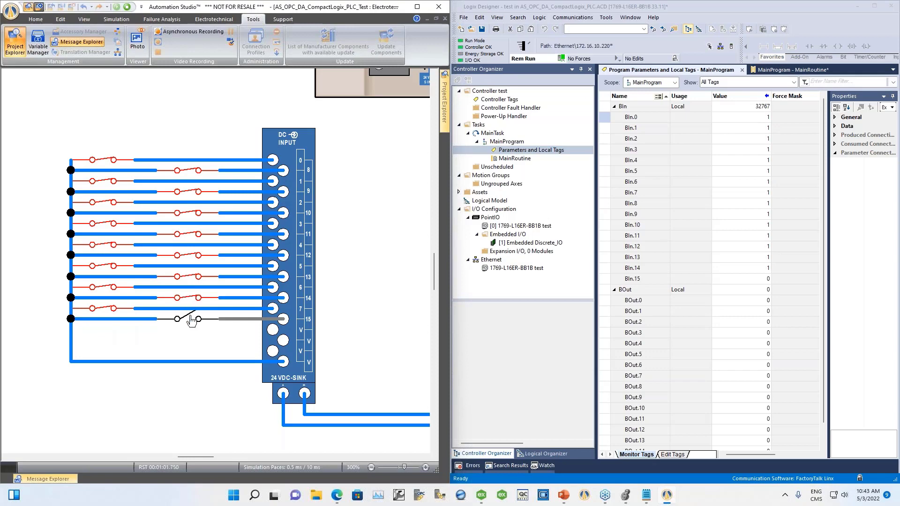
pyautogui.click(191, 319)
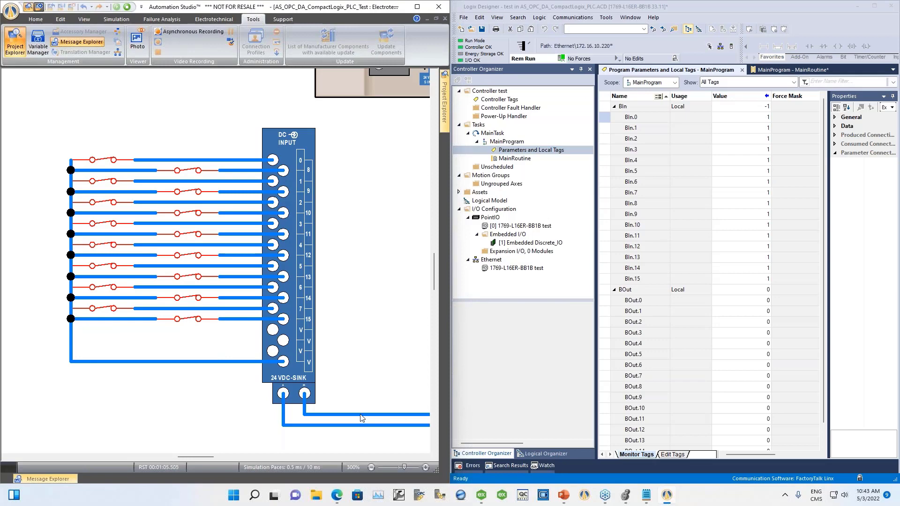
# Set the BOut.0 tag to 1 in Logix Designer to test the lamp on DC output 0.
pyautogui.hscroll(3, 360, 417)
pyautogui.hscroll(7, 361, 417)
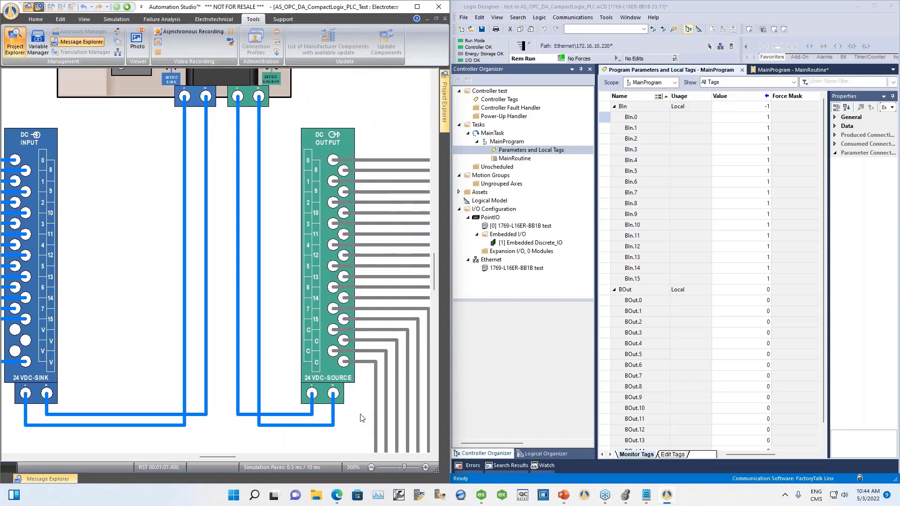
pyautogui.hscroll(1, 361, 418)
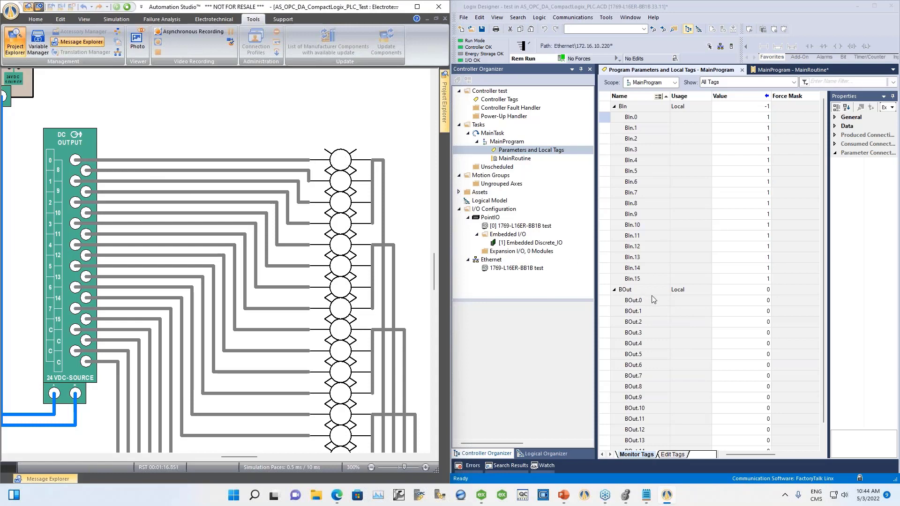
pyautogui.doubleClick(764, 300)
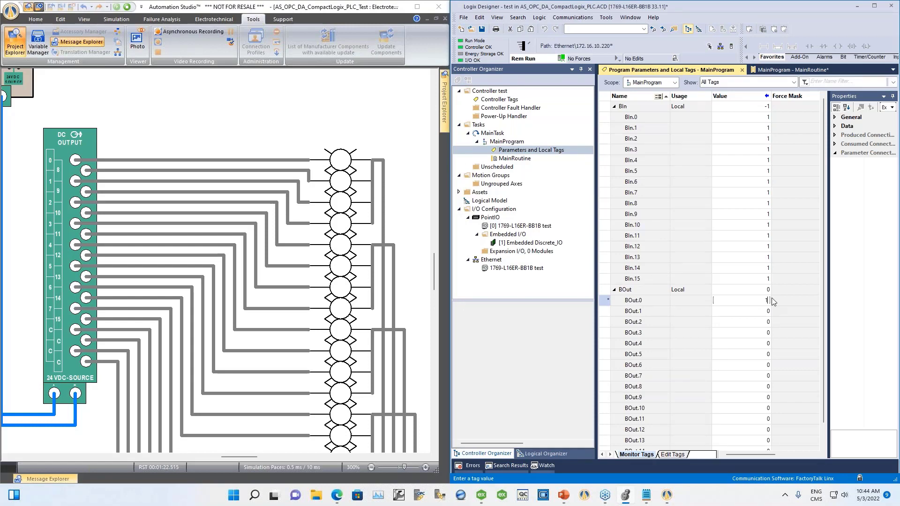
pyautogui.write('1')
pyautogui.press('Return')
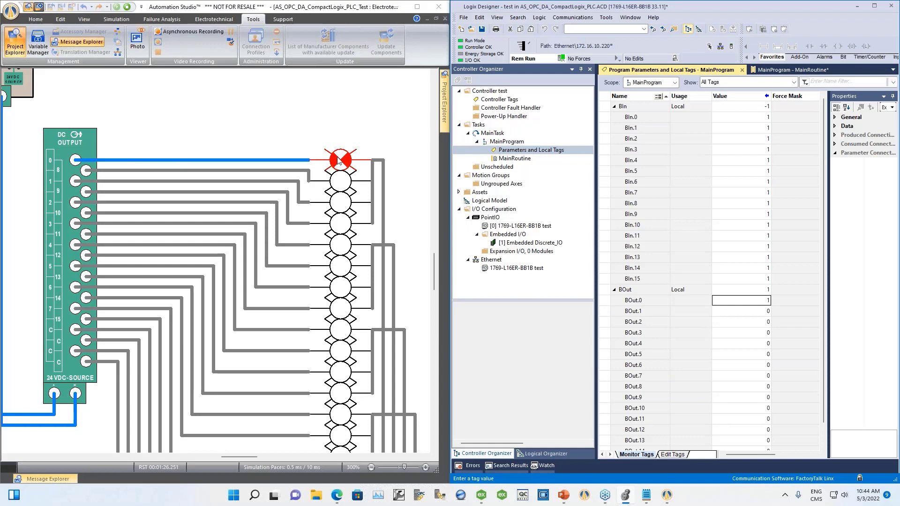
# Set the BOut.1 and BOut.3 tags to 1 to test the lamps on DC outputs 1 and 3.
pyautogui.click(767, 311)
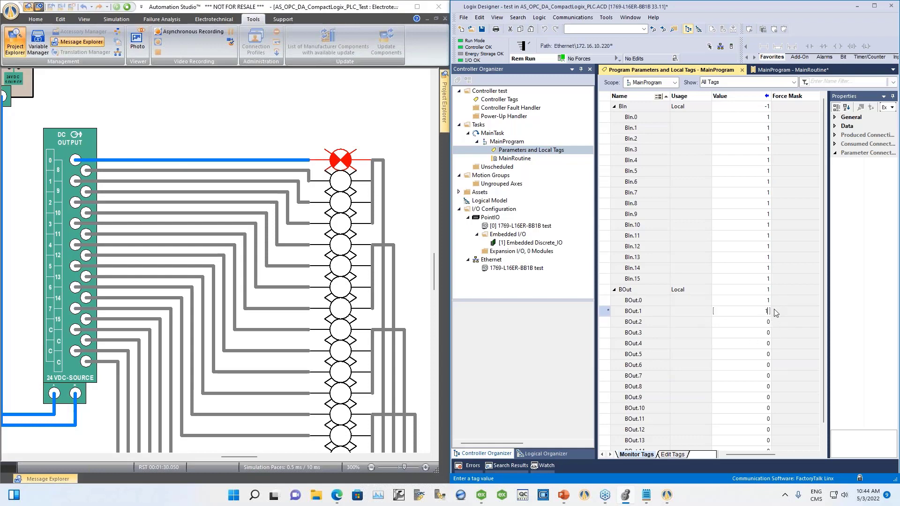
pyautogui.press('Return')
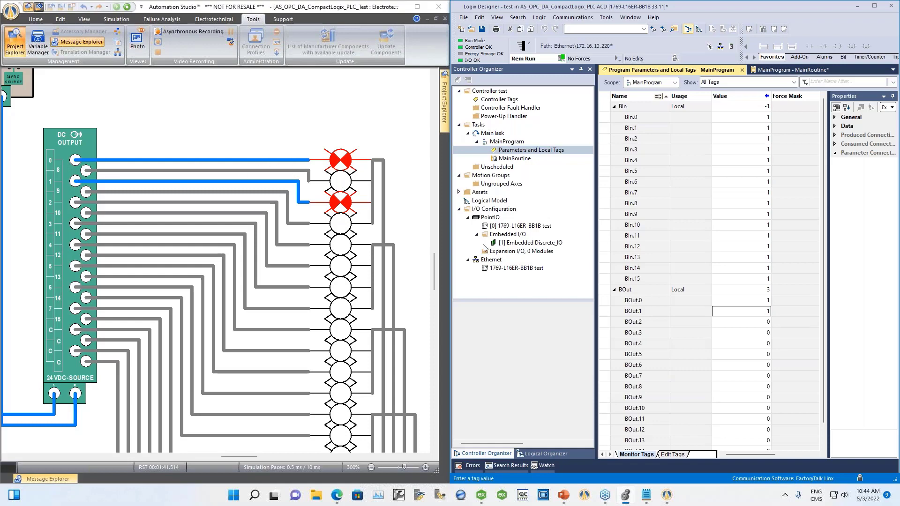
pyautogui.doubleClick(769, 333)
pyautogui.write('1')
pyautogui.press('Return')
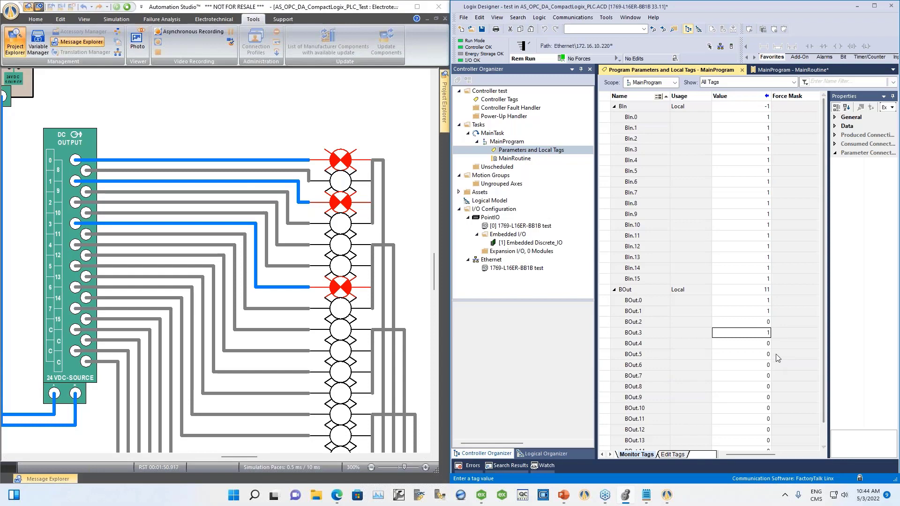
# Check the whole circuit with its CompactLogix indicators, switches and lamps, and stop the simulation.
pyautogui.scroll(-5, 307, 304)
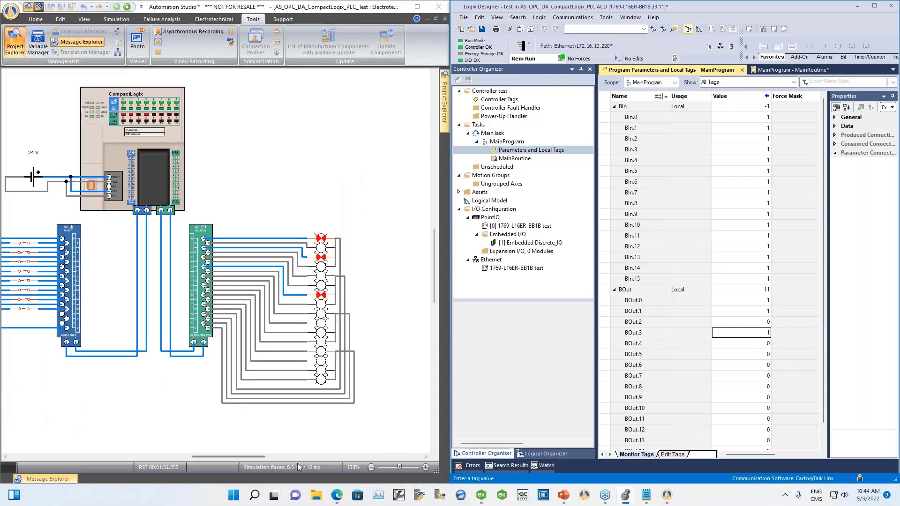
pyautogui.moveTo(245, 456); pyautogui.dragTo(234, 455)
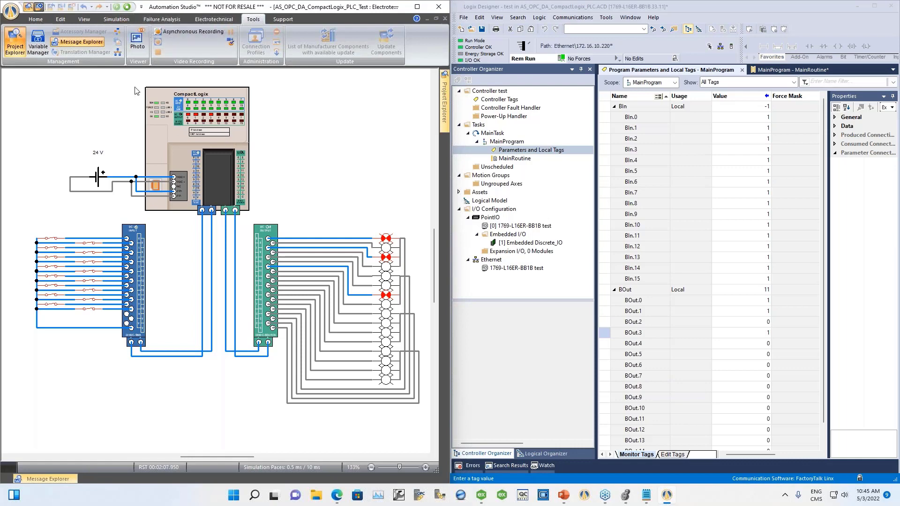
pyautogui.click(127, 7)
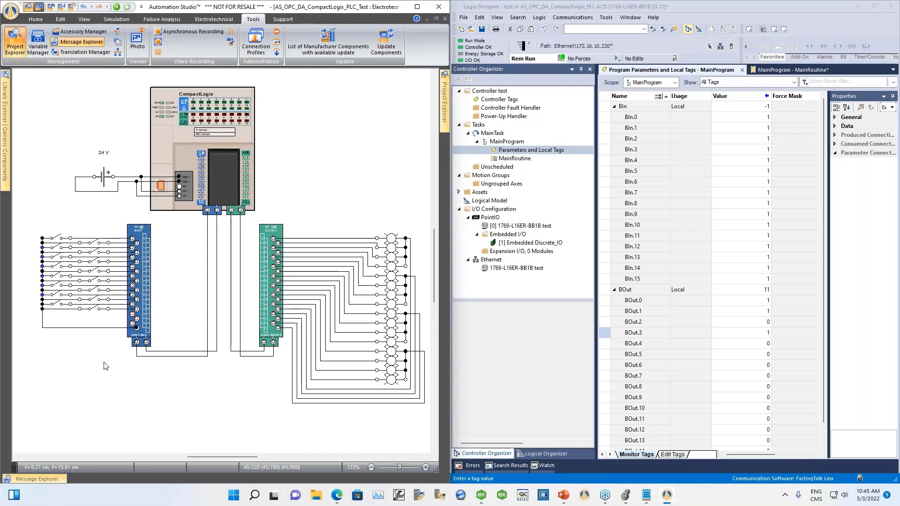
# Pin the Library Explorer open and show the Switches category under Electrotechnical NEMA, Control.
pyautogui.moveTo(204, 458); pyautogui.dragTo(178, 458)
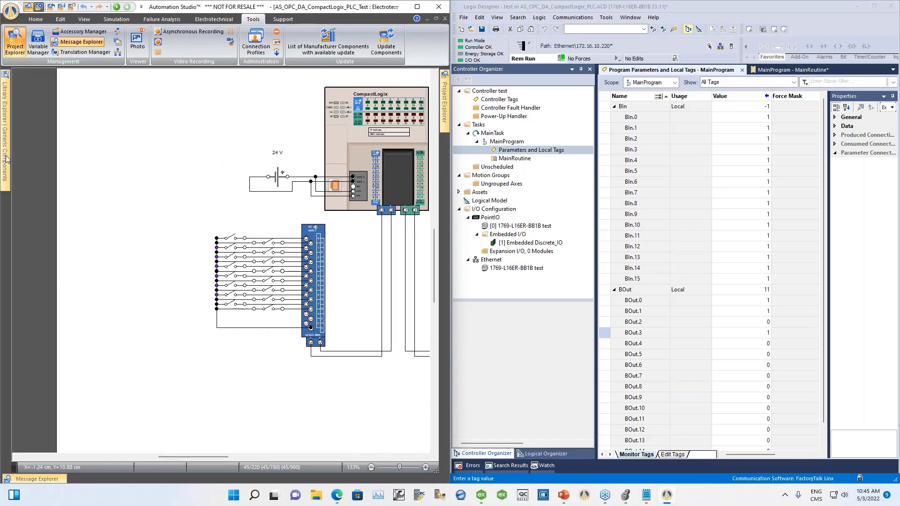
pyautogui.moveTo(6, 160)
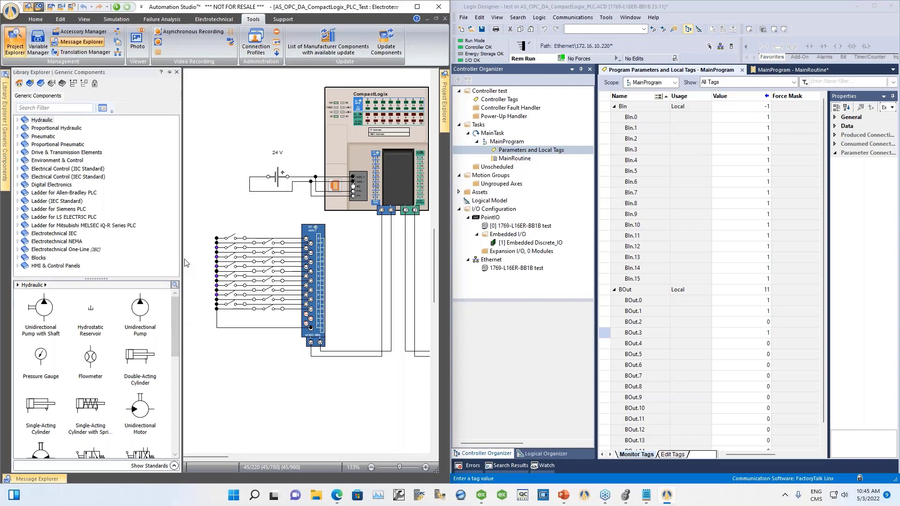
pyautogui.click(169, 72)
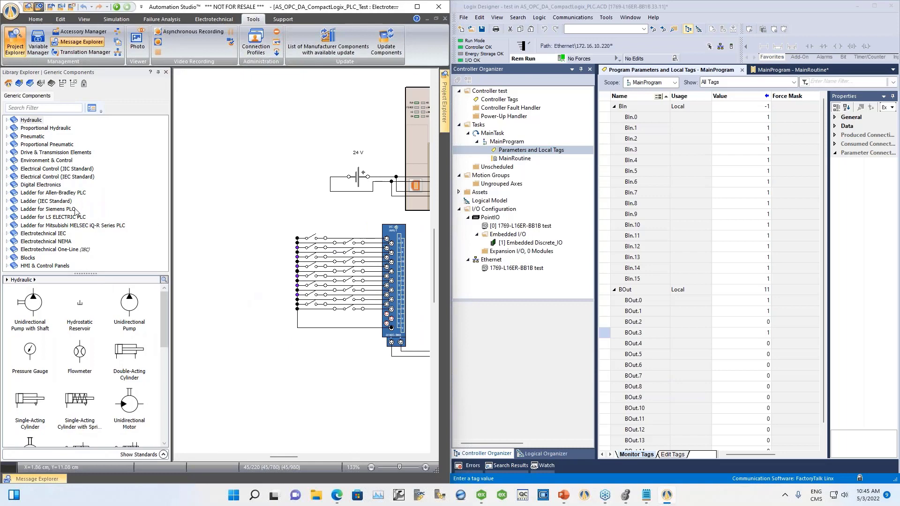
pyautogui.click(61, 242)
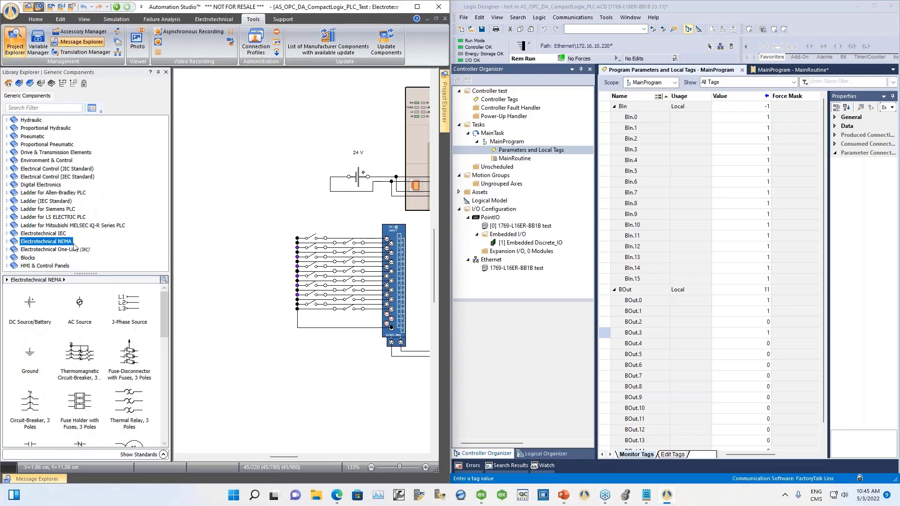
pyautogui.click(7, 241)
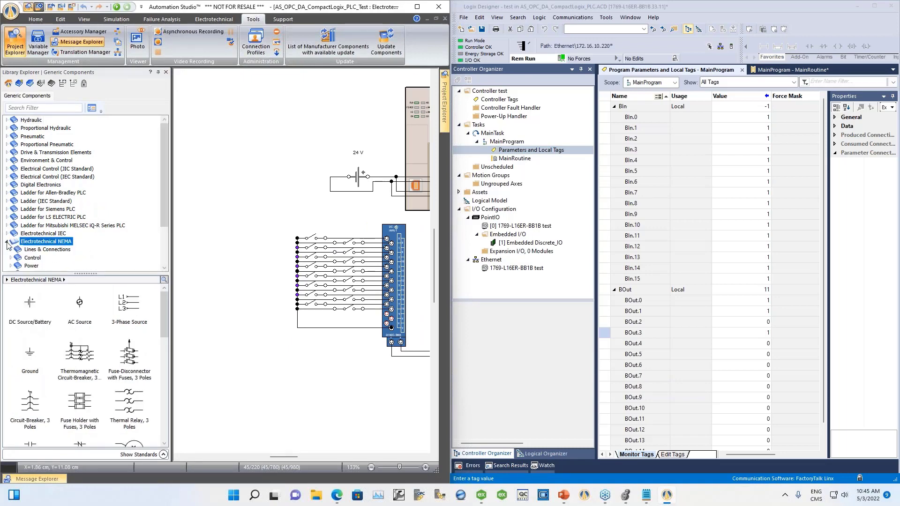
pyautogui.doubleClick(32, 258)
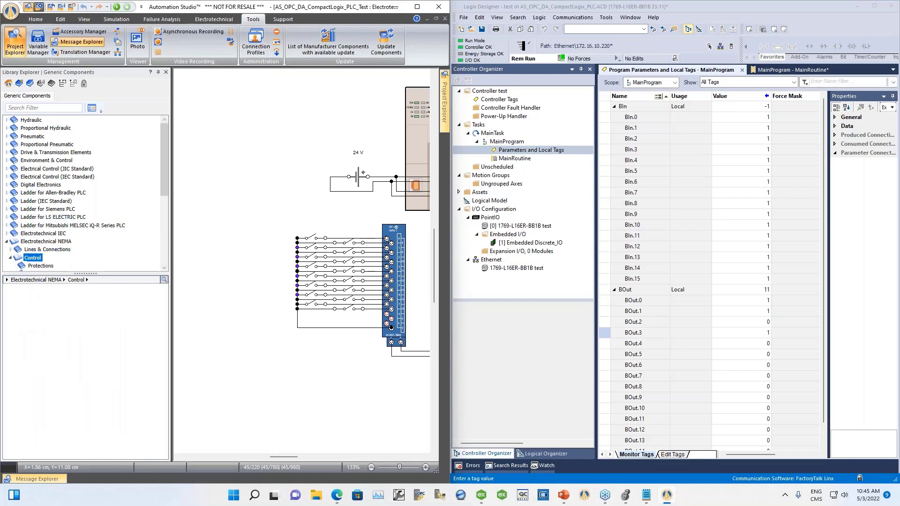
pyautogui.moveTo(167, 160); pyautogui.dragTo(162, 205)
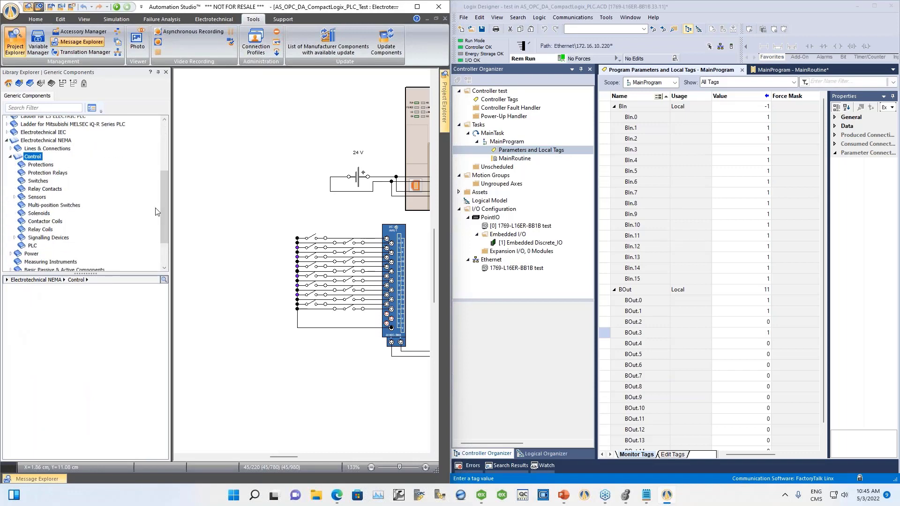
pyautogui.click(38, 181)
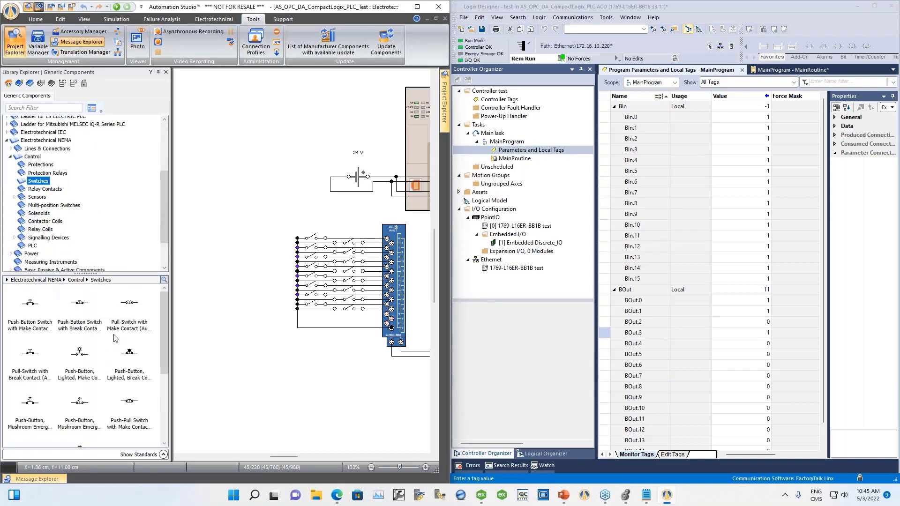
# Place a make-contact push-button switch with automatic return beside the DC input switches, with the alias Start_PB.
pyautogui.click(32, 309)
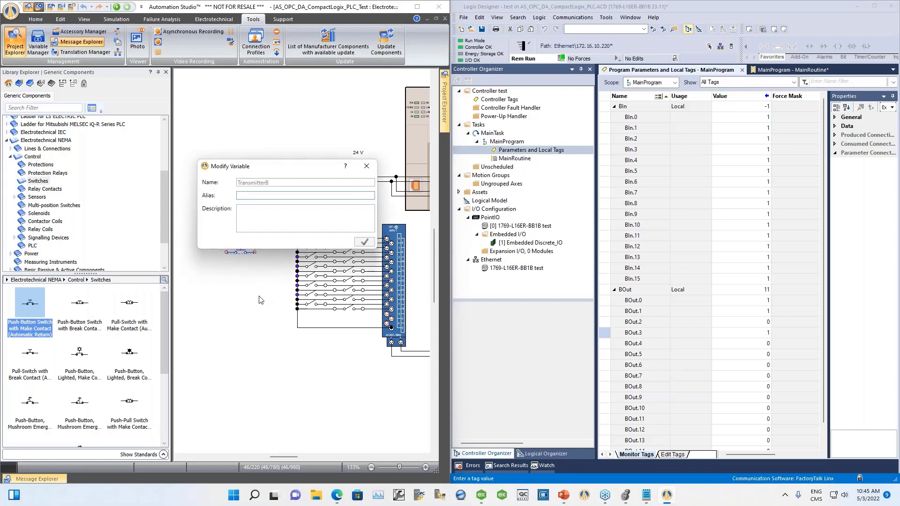
pyautogui.write('Start_PB')
pyautogui.press('Return')
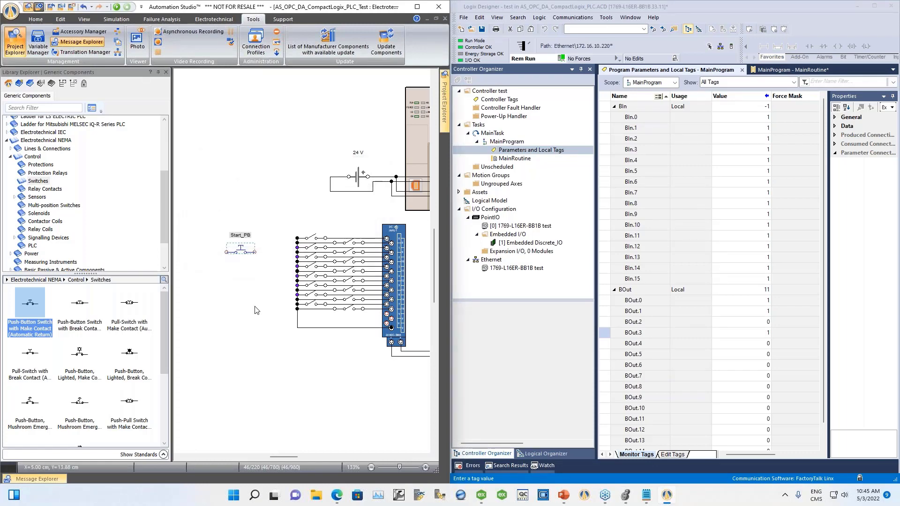
# Place a second make-contact push-button switch below Start_PB, with the alias Stop_PB.
pyautogui.moveTo(30, 309); pyautogui.dragTo(242, 269)
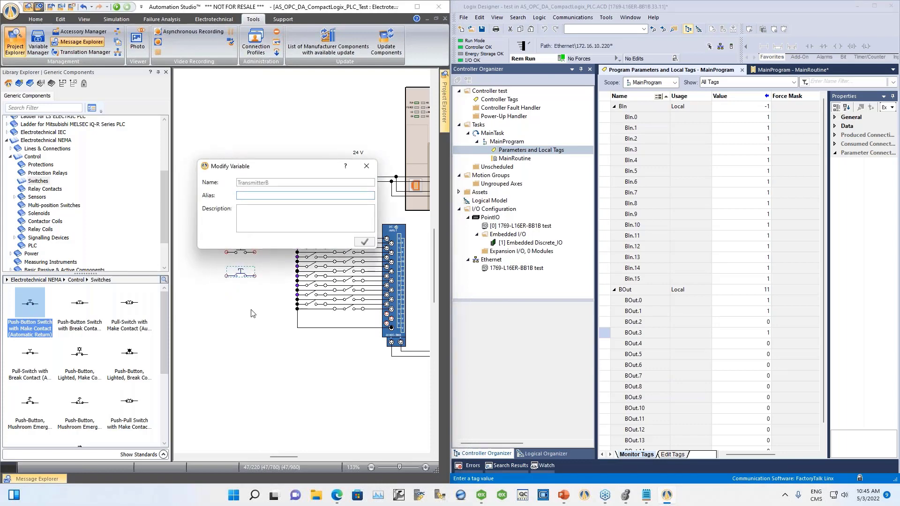
pyautogui.write('Stop_PB')
pyautogui.click(364, 242)
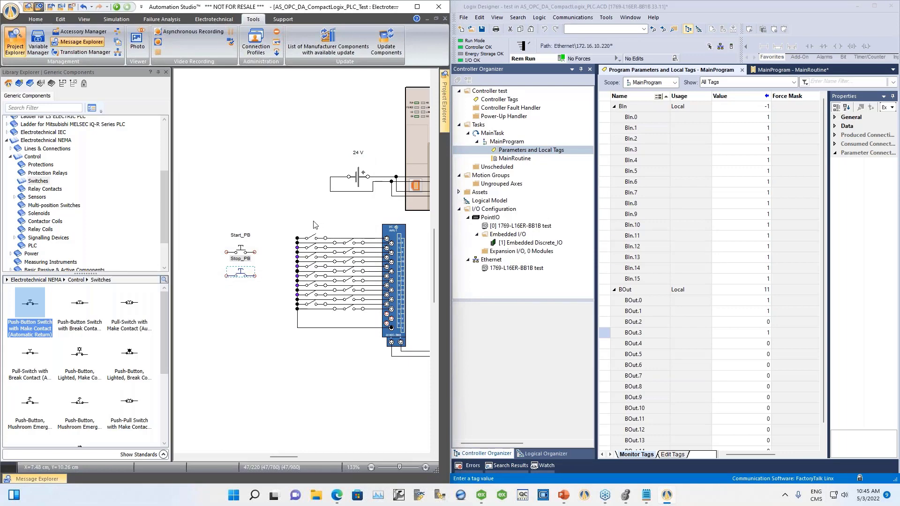
# Maximize the Automation Studio window on the push-buttons and DC input wiring, and deselect the Stop_PB push-button.
pyautogui.scroll(3, 314, 225)
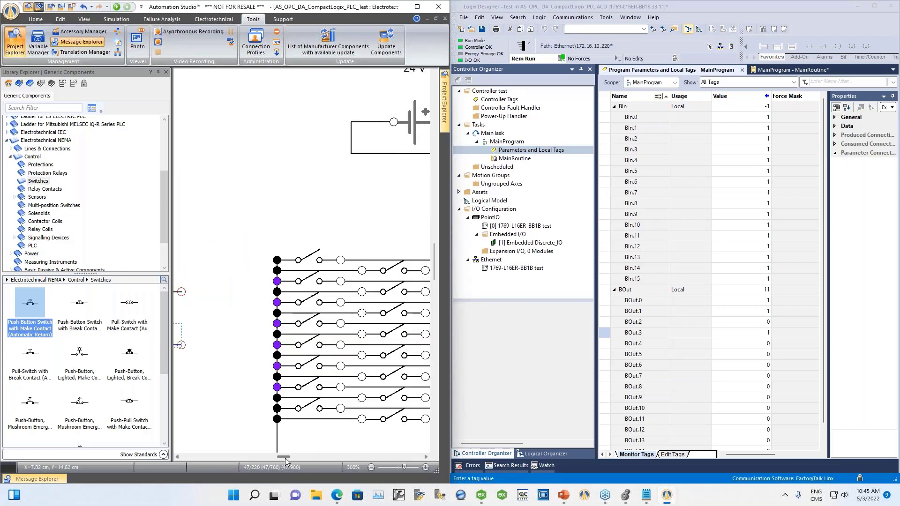
pyautogui.moveTo(286, 462); pyautogui.dragTo(288, 461)
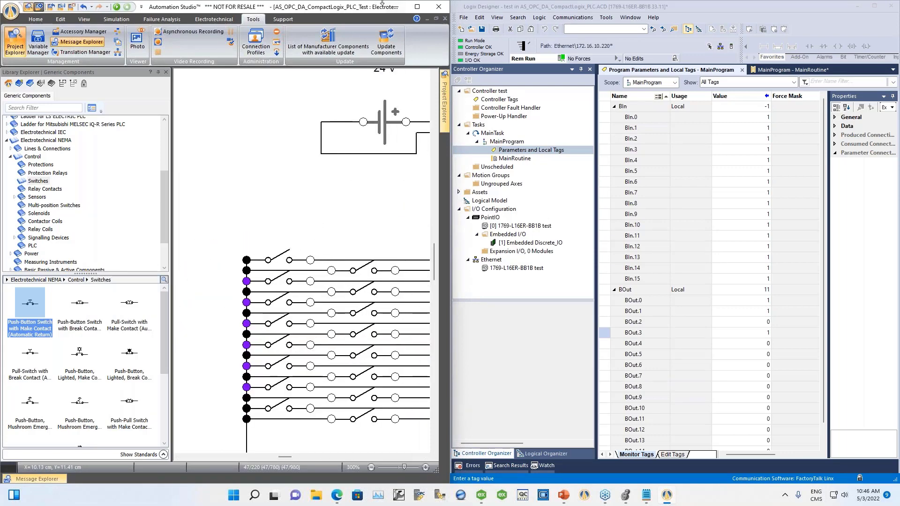
pyautogui.click(417, 7)
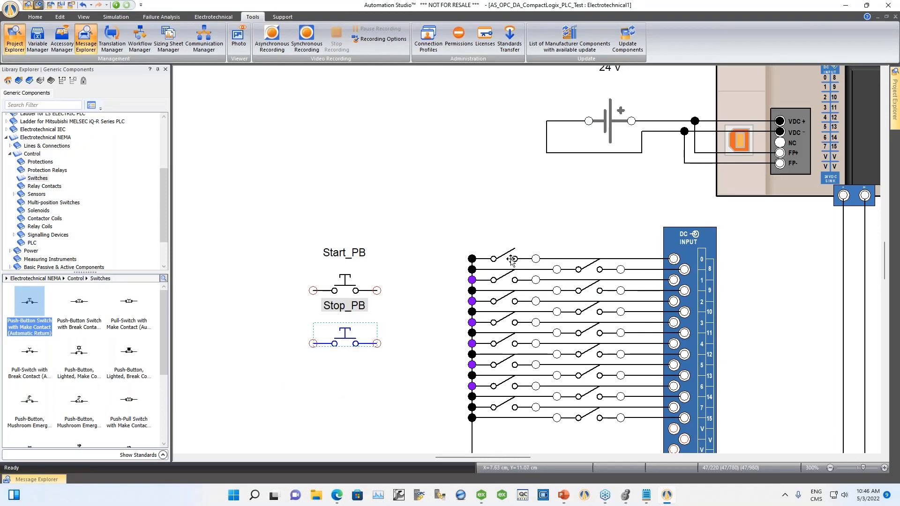
pyautogui.click(433, 253)
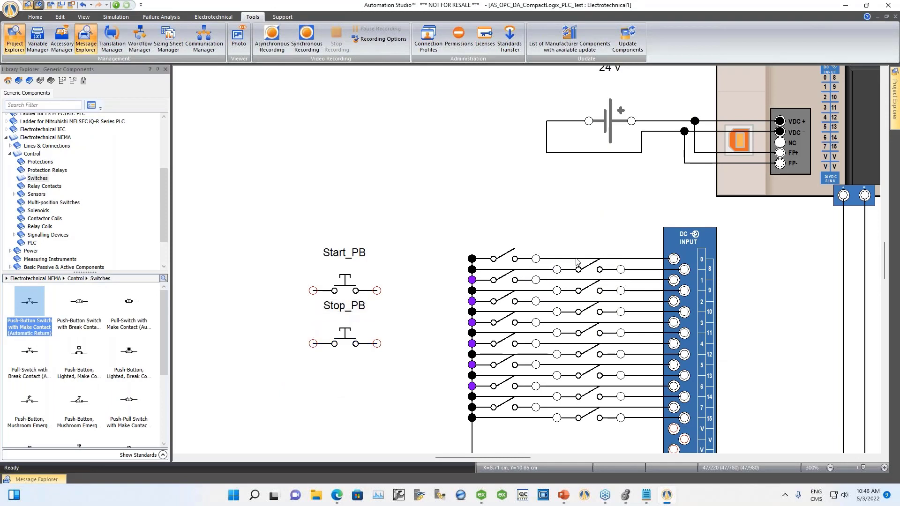
# Delete the switch on DC input 8 together with the wires on both sides of it.
pyautogui.click(536, 271)
pyautogui.press('Delete')
pyautogui.click(586, 270)
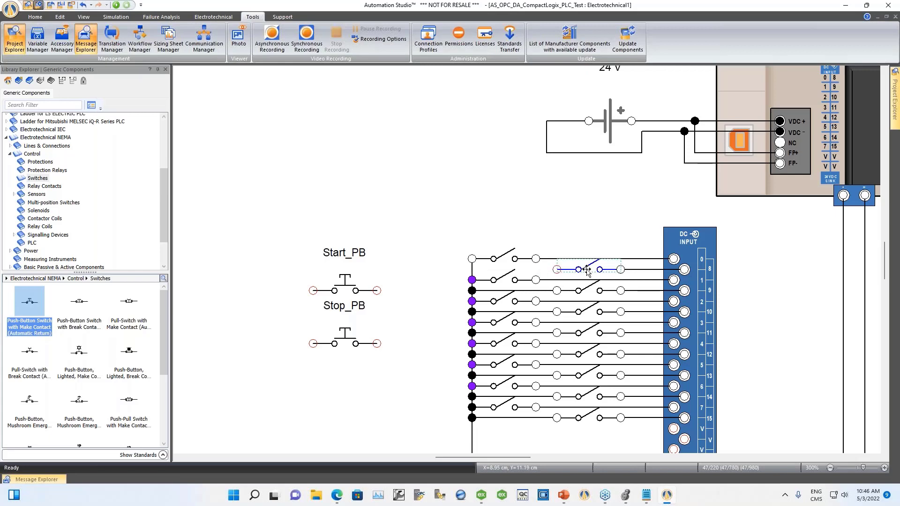
pyautogui.press('Delete')
pyautogui.click(635, 270)
pyautogui.press('Delete')
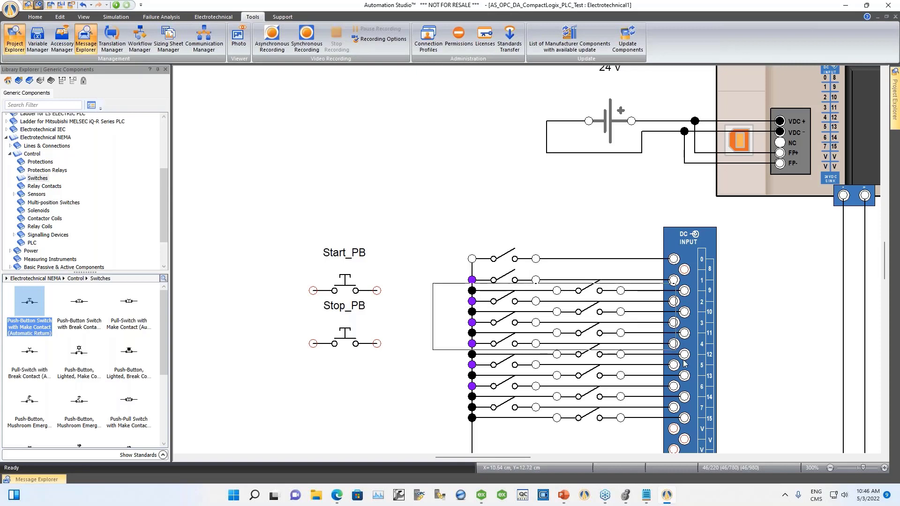
# Delete the switches and wires on DC inputs 2 to 7 and 9 to 15.
pyautogui.press('Delete')
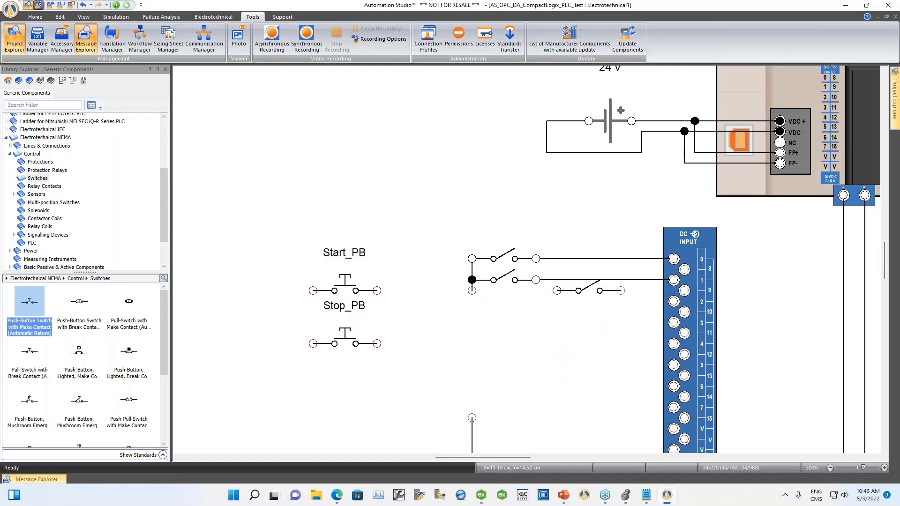
pyautogui.scroll(-3, 593, 394)
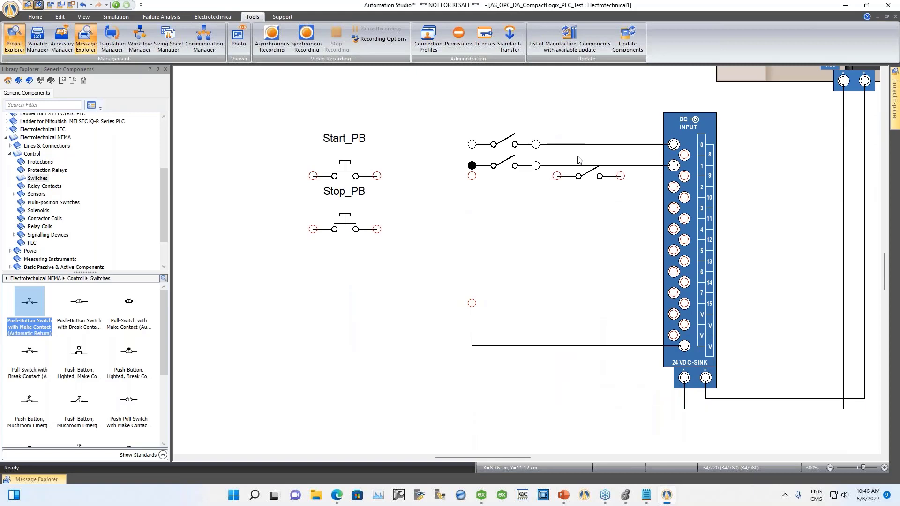
pyautogui.click(589, 173)
pyautogui.press('Delete')
# Replace the switches on DC inputs 0 and 1 with the Start_PB and Stop_PB push-buttons respectively, removing the old common wire between them.
pyautogui.moveTo(450, 118); pyautogui.dragTo(542, 204)
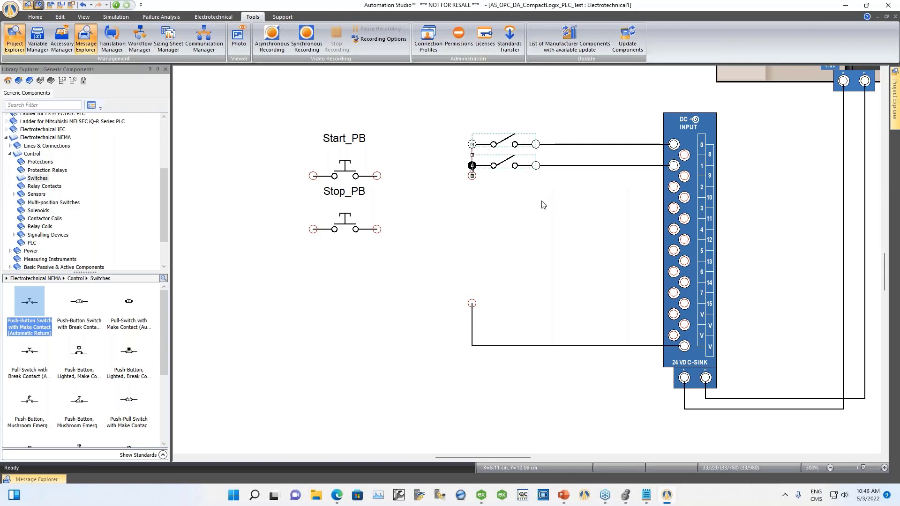
pyautogui.press('Delete')
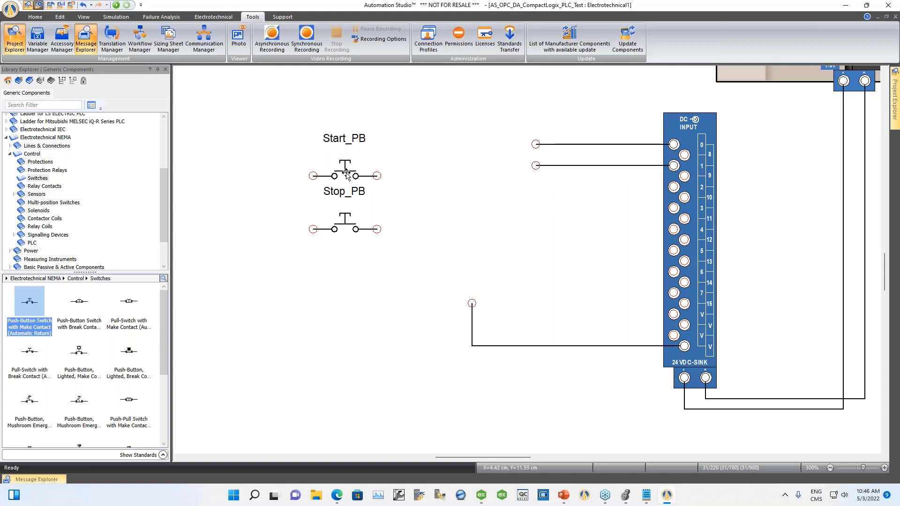
pyautogui.moveTo(346, 173); pyautogui.dragTo(508, 144)
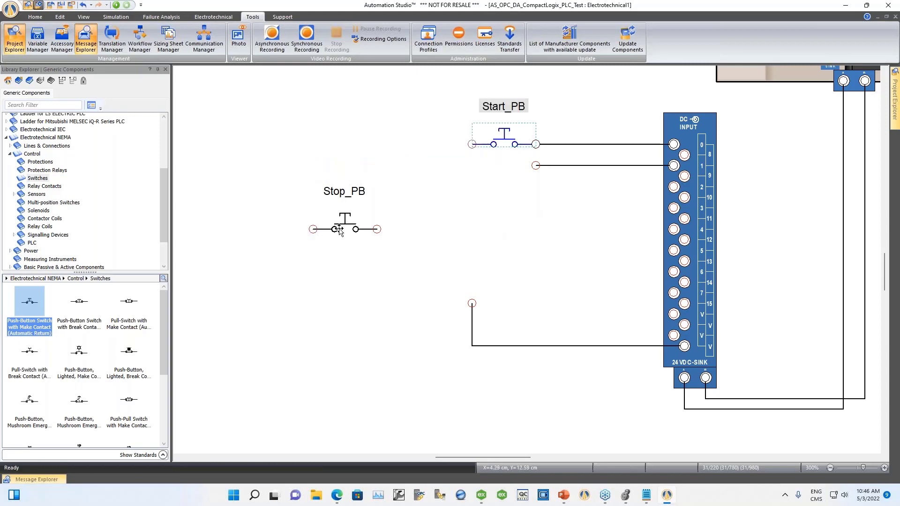
pyautogui.moveTo(338, 230); pyautogui.dragTo(497, 166)
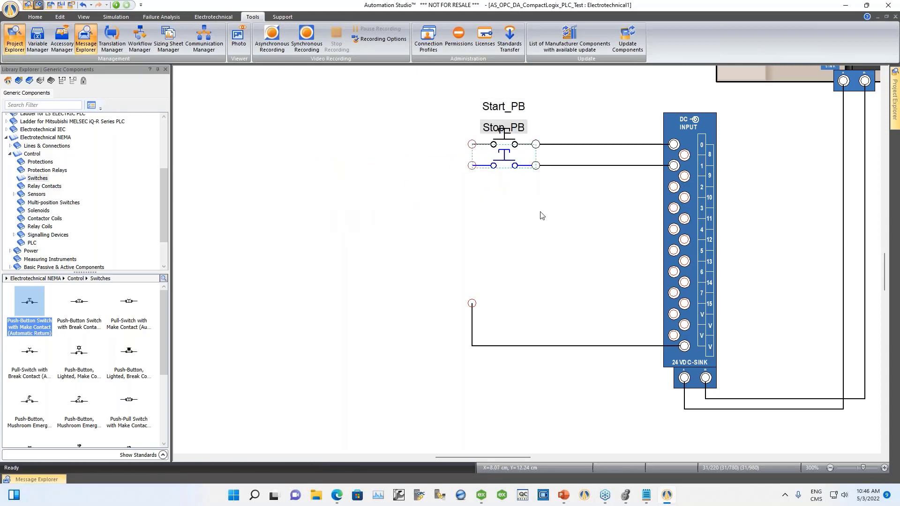
# Move the Start_PB and Stop_PB labels to the left of their push-buttons, and wire both buttons' open ends to the module's V-terminal wire.
pyautogui.moveTo(499, 126); pyautogui.dragTo(394, 161)
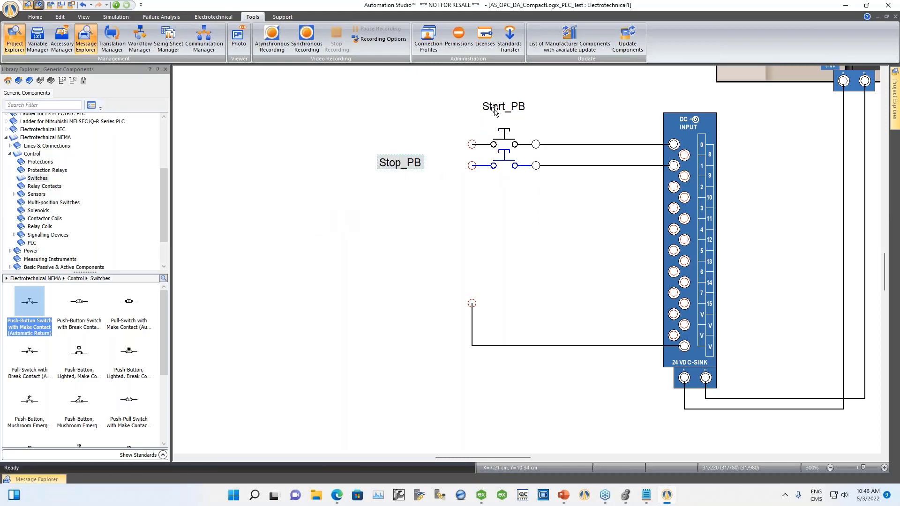
pyautogui.moveTo(490, 118); pyautogui.dragTo(390, 146)
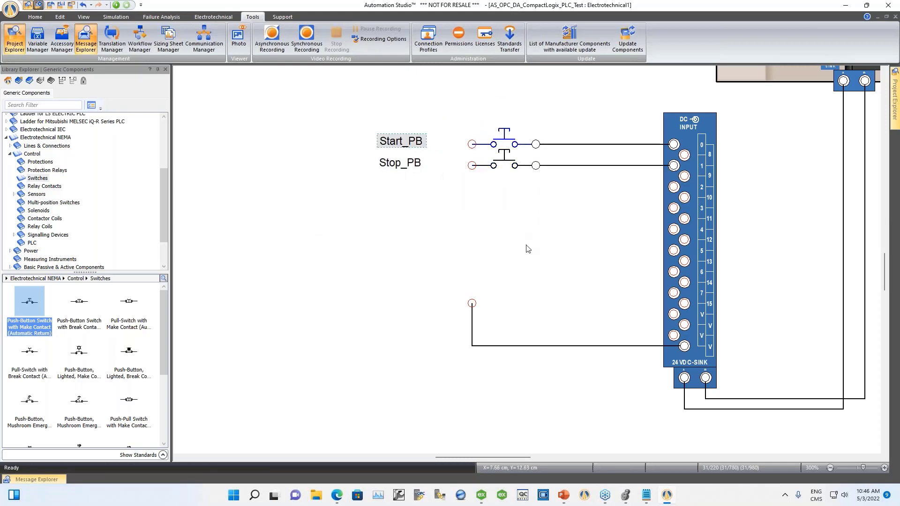
pyautogui.moveTo(471, 166); pyautogui.dragTo(472, 304)
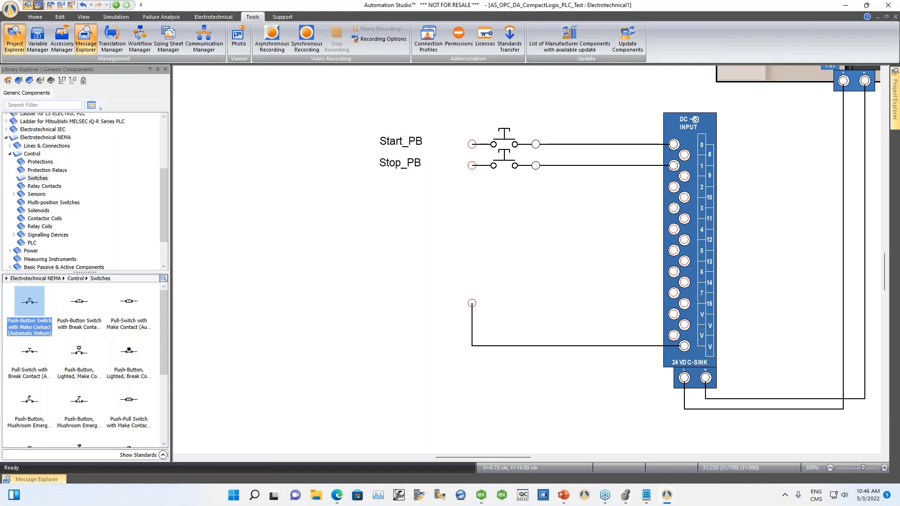
pyautogui.click(472, 165)
# Bring the DC output module and its complete lamp wiring into view.
pyautogui.moveTo(456, 459); pyautogui.dragTo(482, 459)
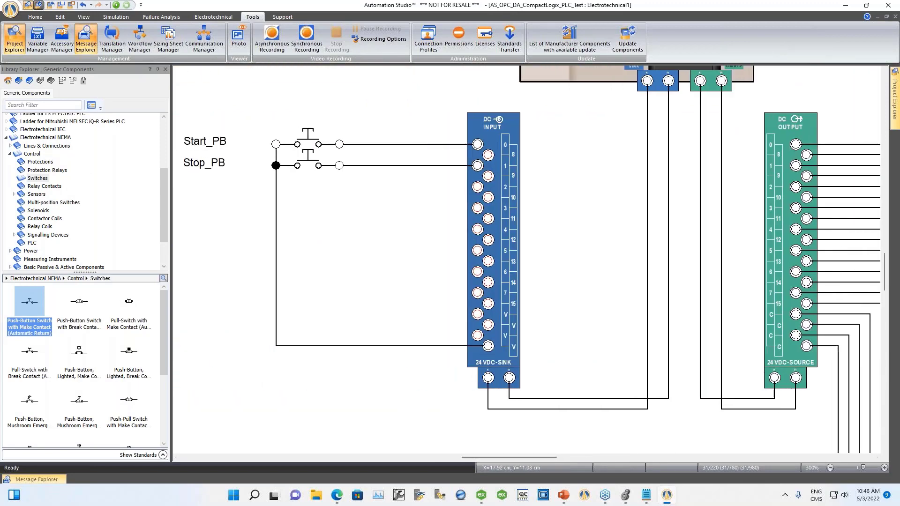
pyautogui.moveTo(482, 457); pyautogui.dragTo(532, 459)
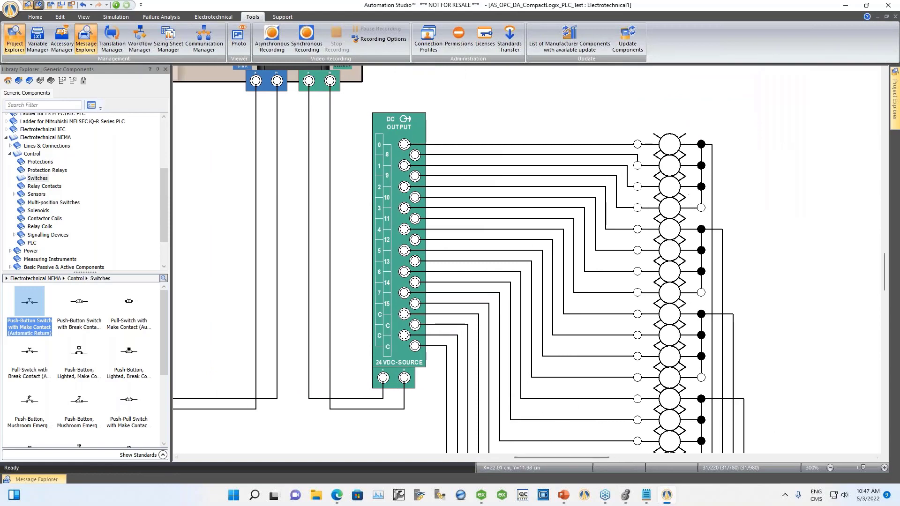
pyautogui.scroll(-1, 801, 197)
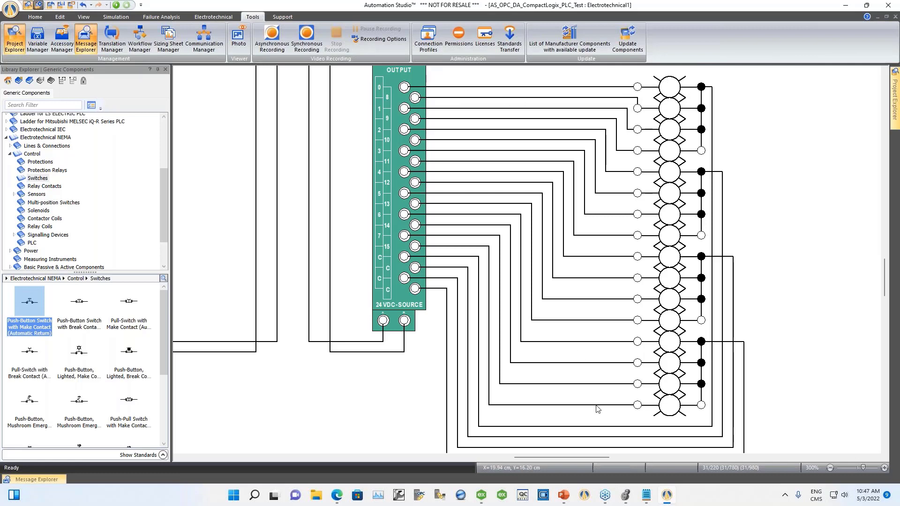
# Switch to Logix Designer and enlarge its window to fill the screen.
pyautogui.moveTo(626, 498)
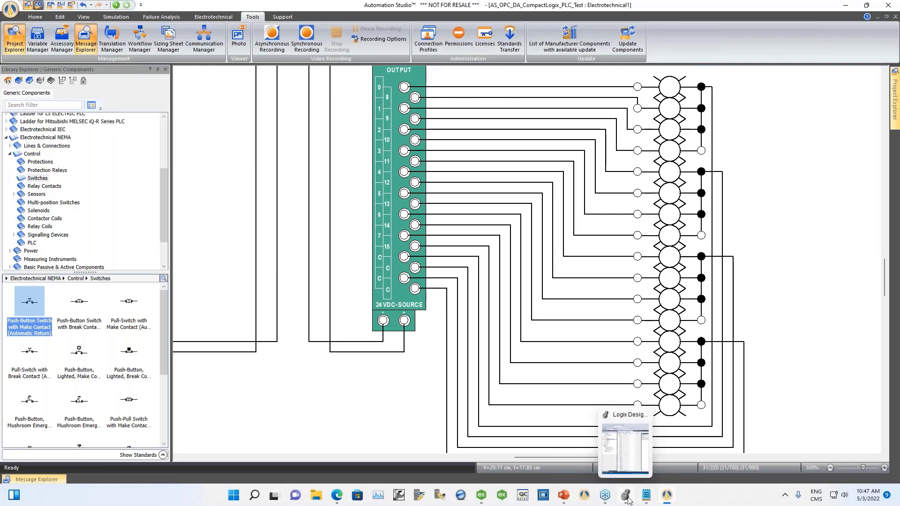
pyautogui.click(627, 498)
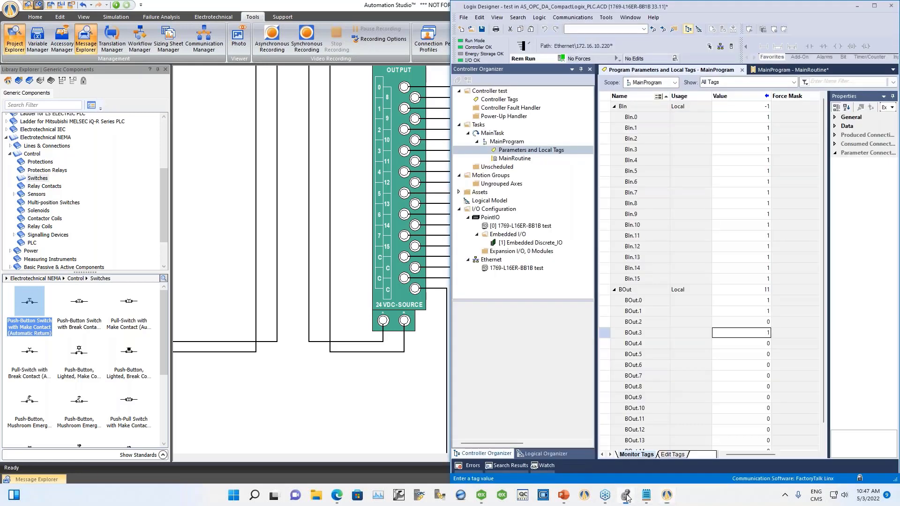
pyautogui.moveTo(693, 7); pyautogui.dragTo(364, 7)
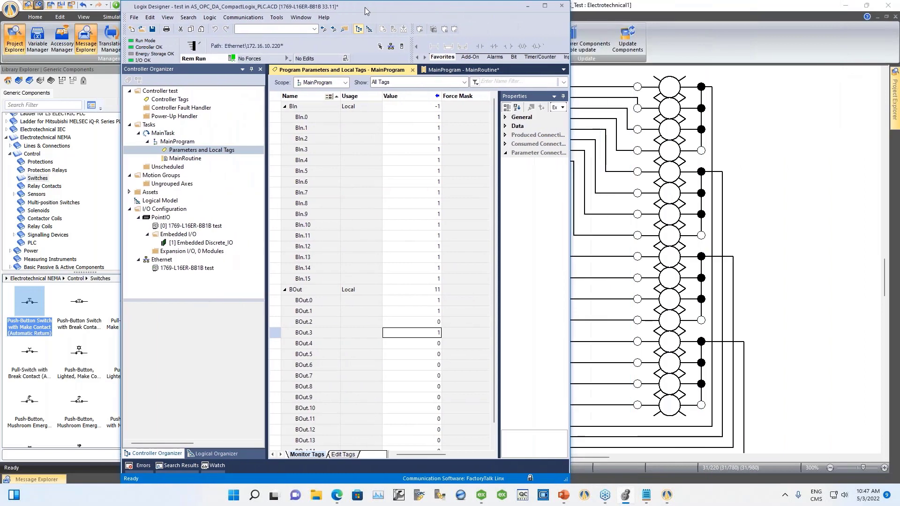
pyautogui.click(545, 6)
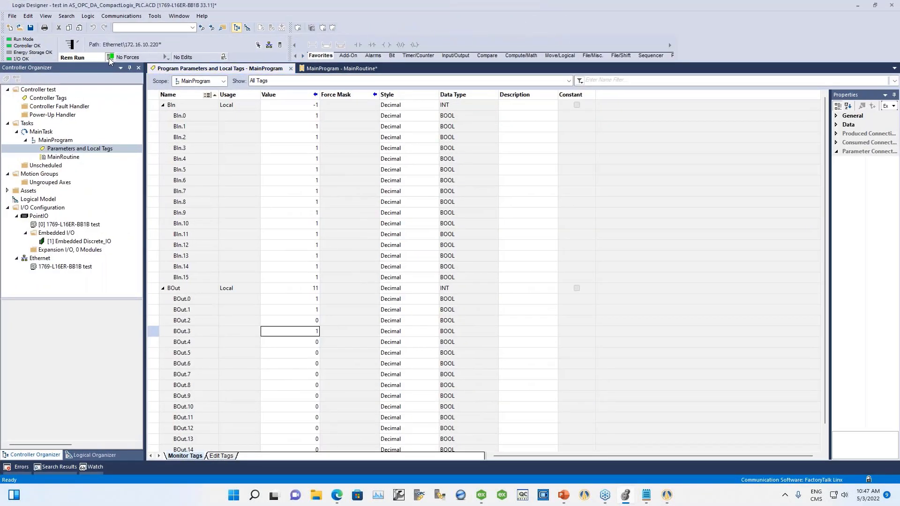
# Take the project offline from the controller and open the MainRoutine ladder of MainProgram.
pyautogui.click(110, 57)
pyautogui.click(139, 69)
pyautogui.click(66, 158)
pyautogui.click(341, 69)
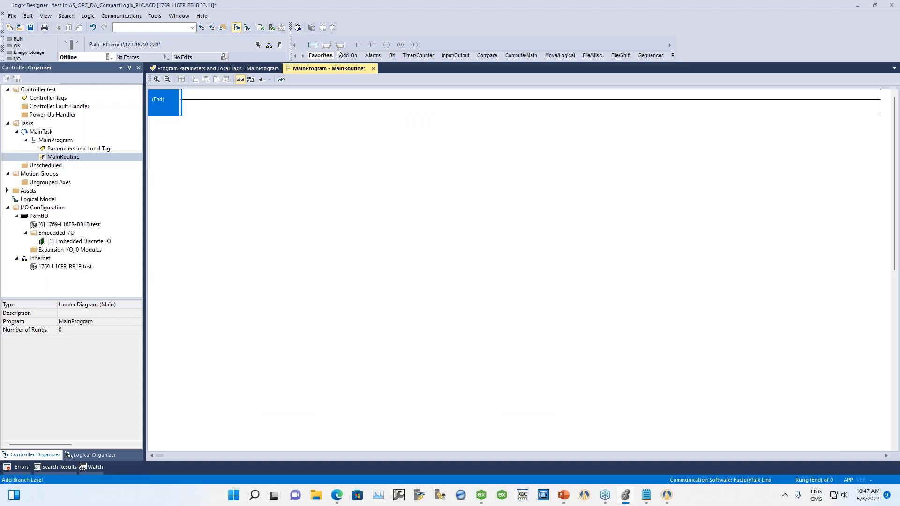
# Add a rung with an Examine On contact to MainRoutine and restore the window to its smaller size.
pyautogui.click(312, 45)
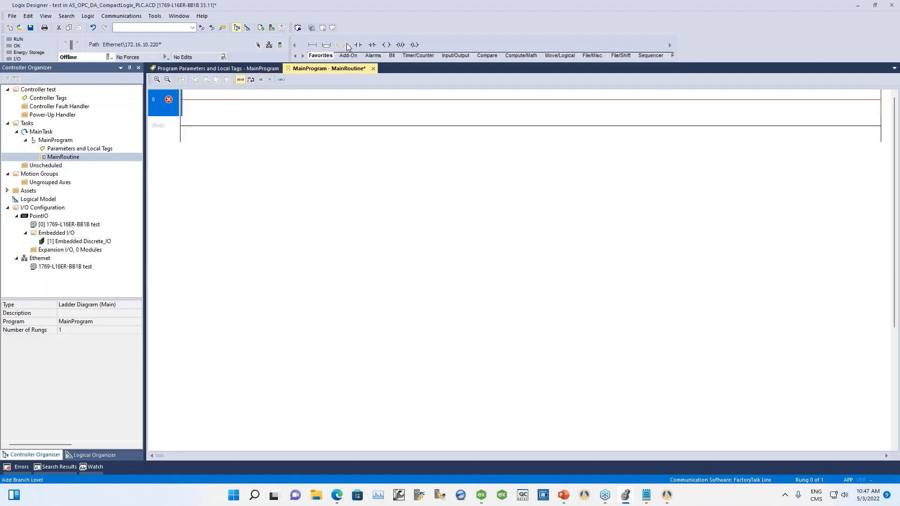
pyautogui.click(359, 46)
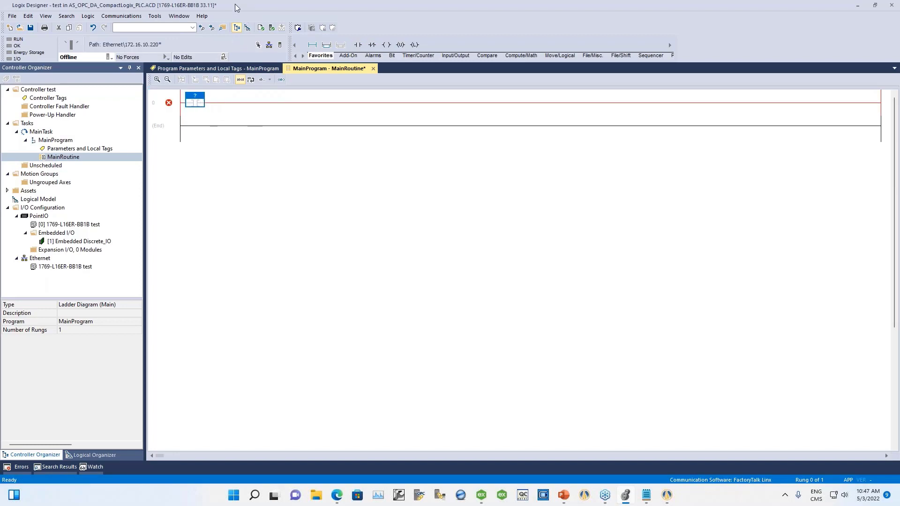
pyautogui.moveTo(398, 5); pyautogui.dragTo(414, 114)
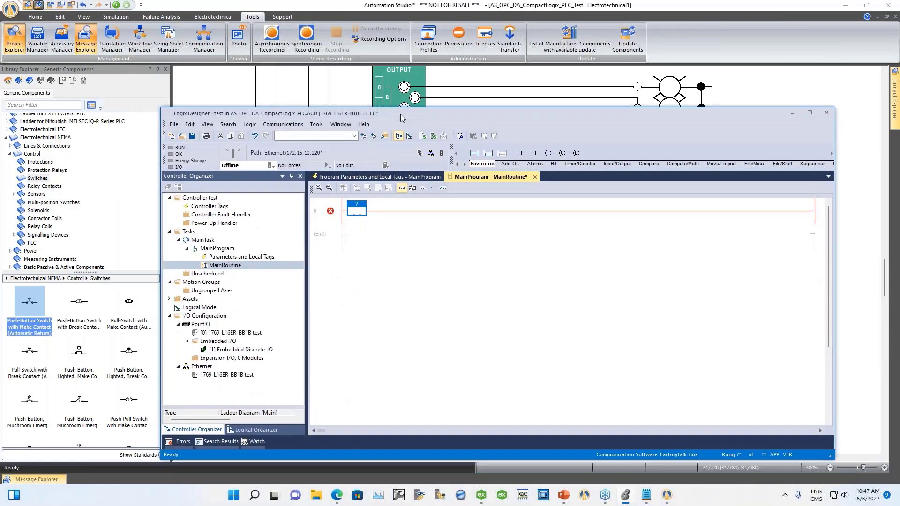
# Assign the tag bit BIn.0 to the Examine On contact on rung 0.
pyautogui.doubleClick(369, 202)
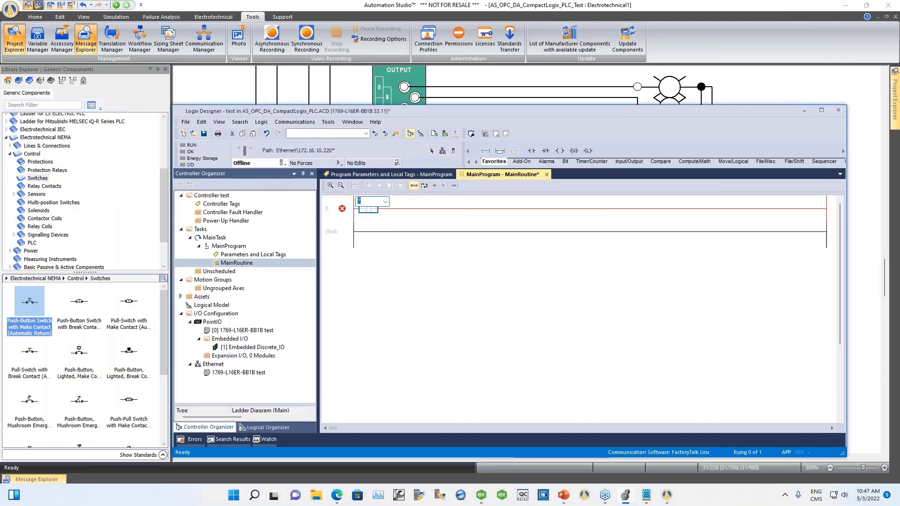
pyautogui.click(384, 201)
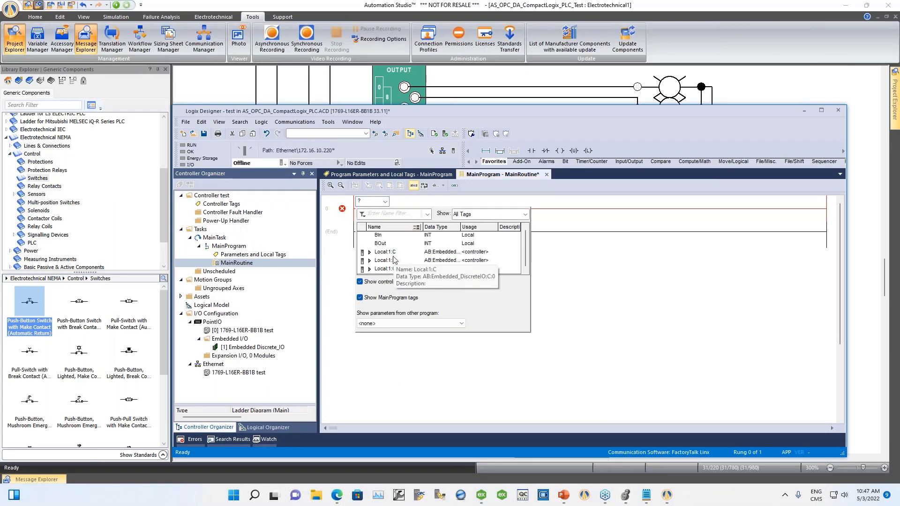
pyautogui.click(379, 238)
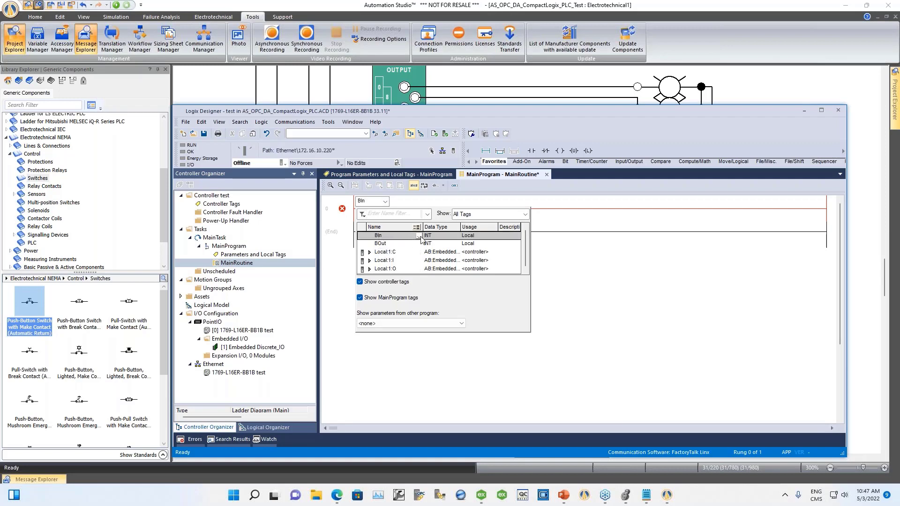
pyautogui.click(420, 238)
pyautogui.click(378, 247)
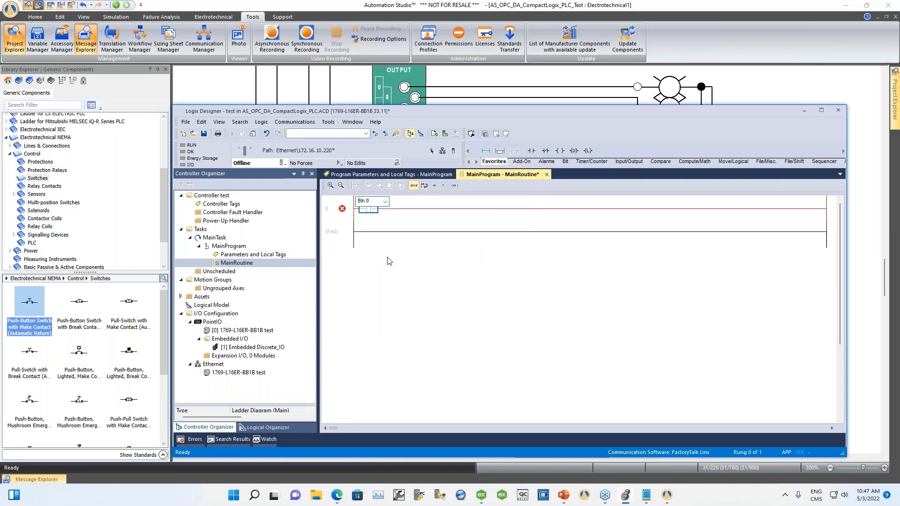
pyautogui.click(394, 227)
pyautogui.click(380, 210)
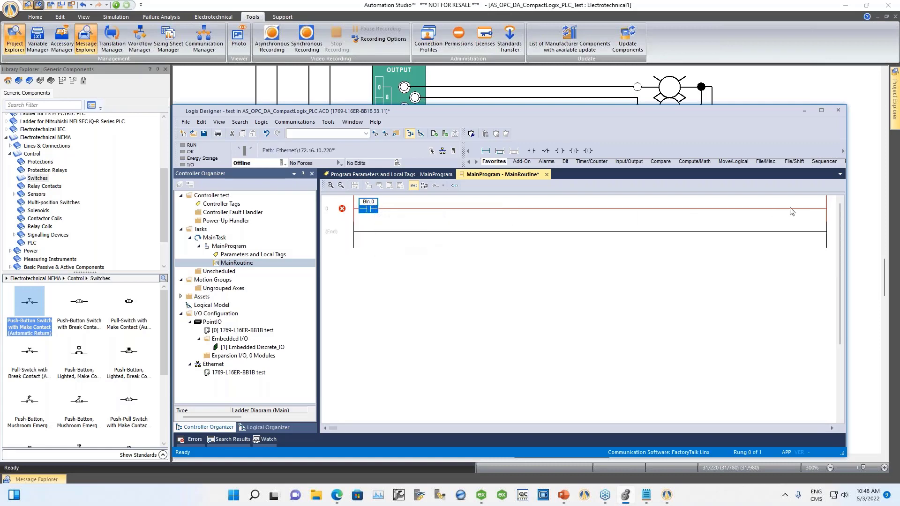
# Add an Output Energize coil at the end of rung 0 and assign it BOut.0.
pyautogui.click(562, 151)
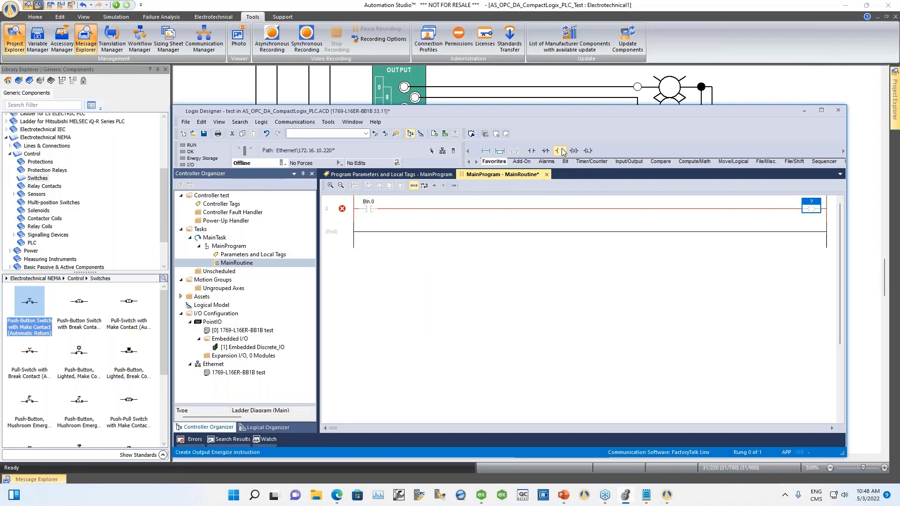
pyautogui.doubleClick(816, 202)
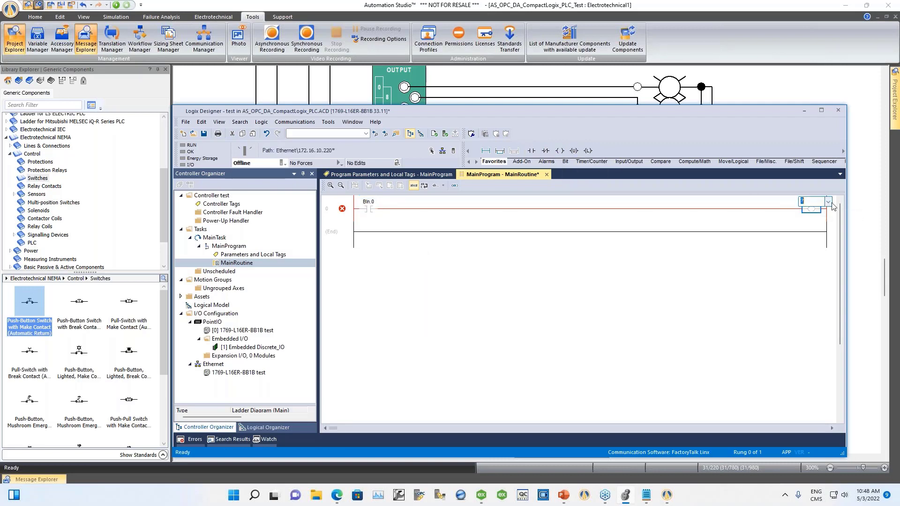
pyautogui.click(828, 201)
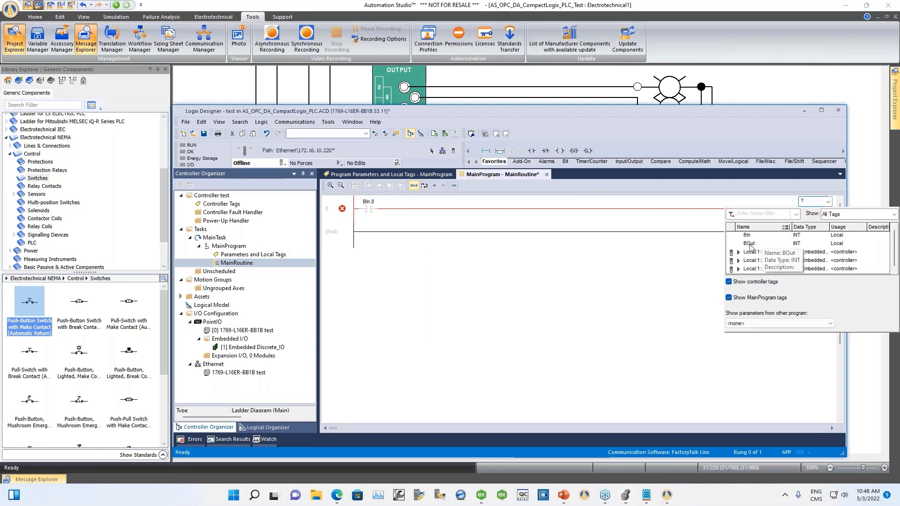
pyautogui.click(759, 245)
pyautogui.click(788, 244)
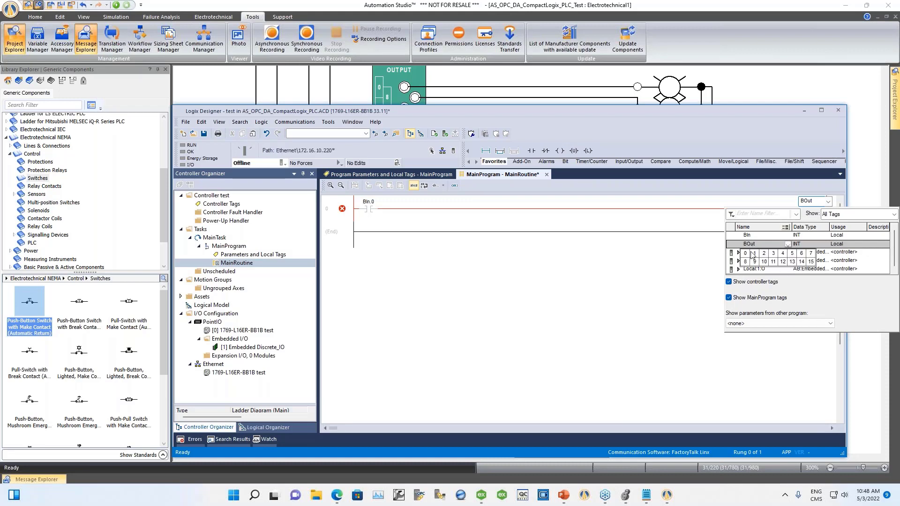
pyautogui.click(750, 255)
pyautogui.press('Return')
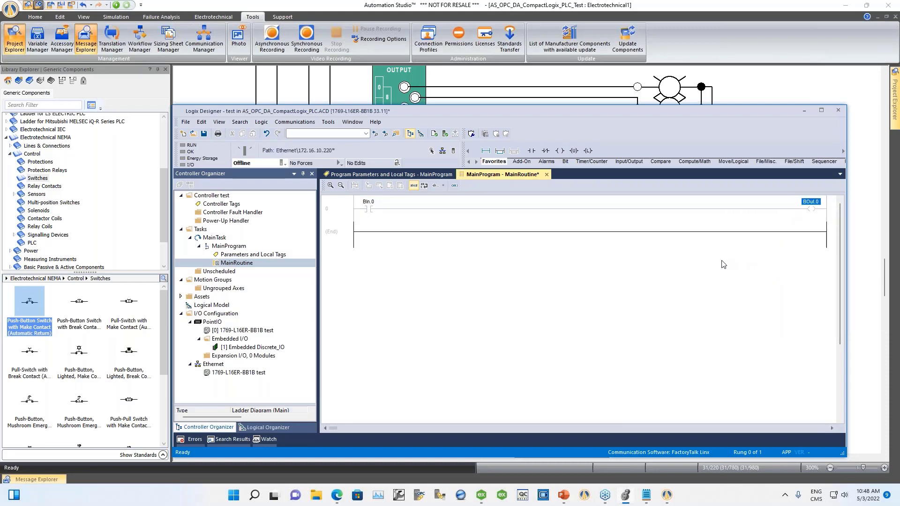
# Add a parallel branch around the BIn.0 contact with an Examine On contact assigned to BOut.0.
pyautogui.click(358, 210)
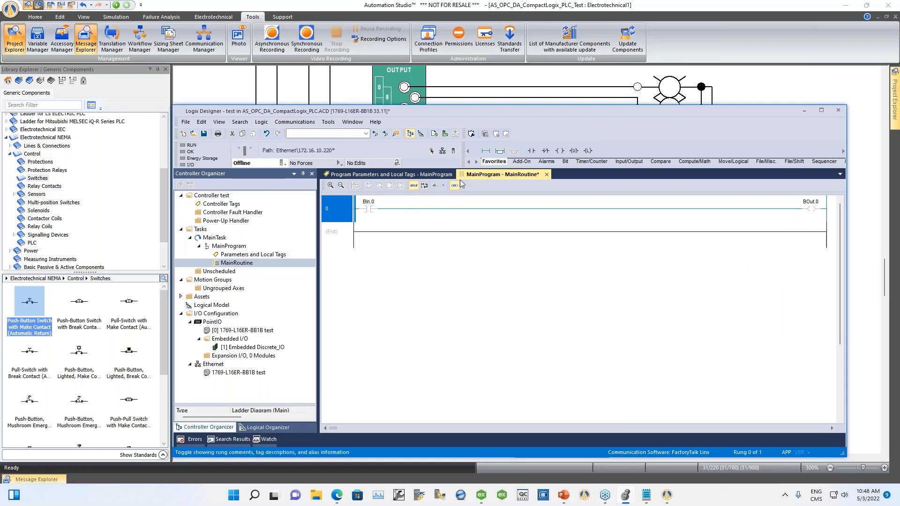
pyautogui.moveTo(514, 151); pyautogui.dragTo(405, 209)
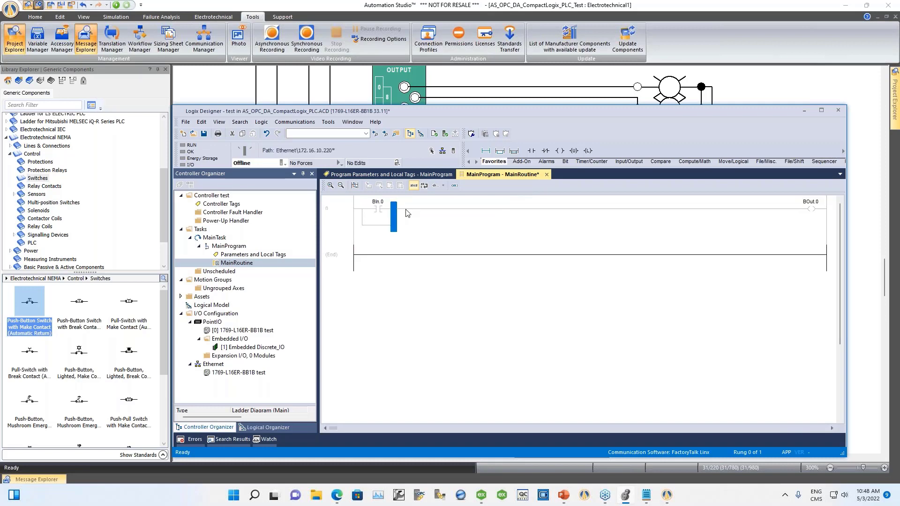
pyautogui.click(376, 225)
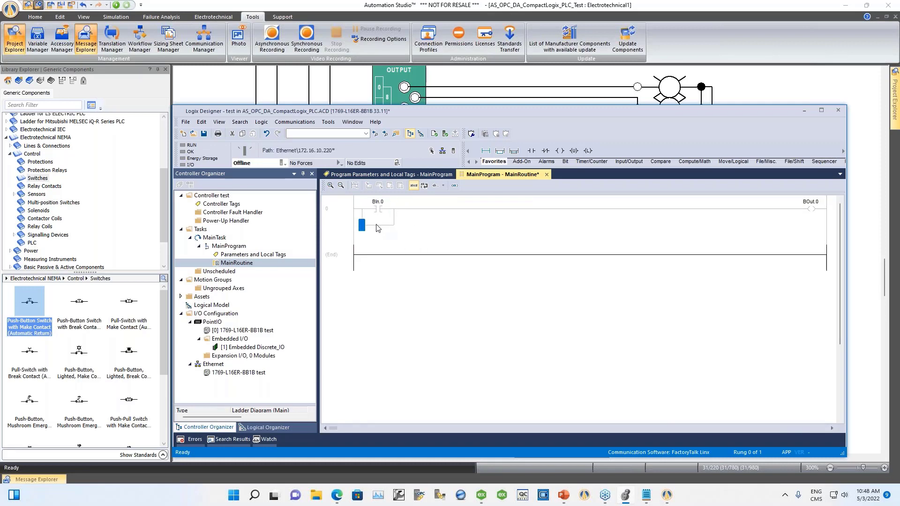
pyautogui.click(532, 151)
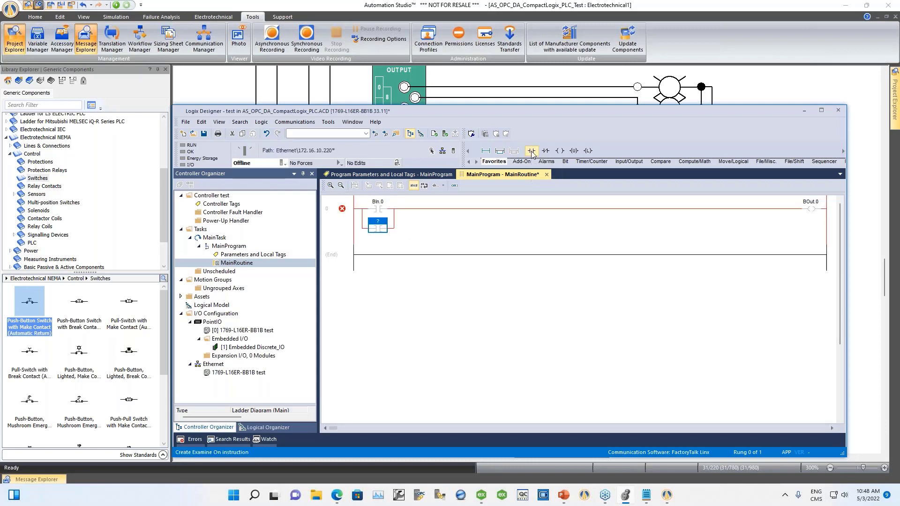
pyautogui.doubleClick(376, 222)
pyautogui.click(394, 222)
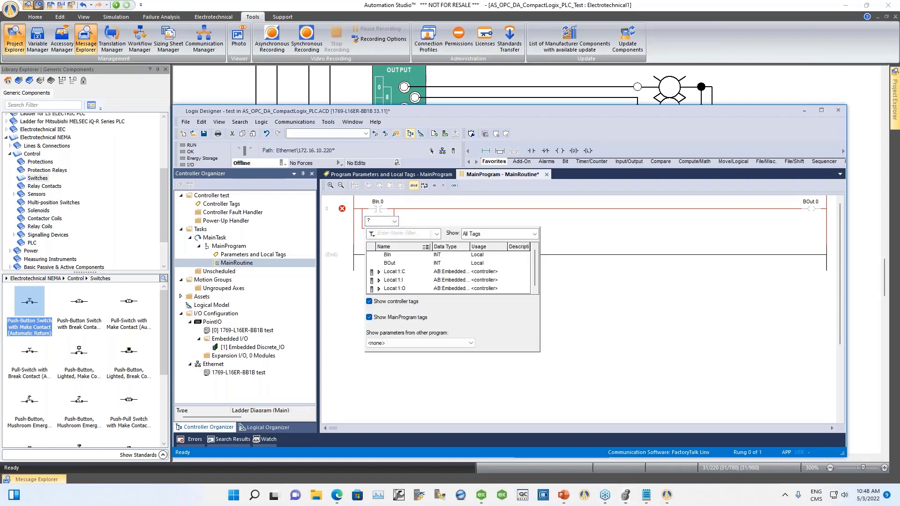
pyautogui.click(388, 265)
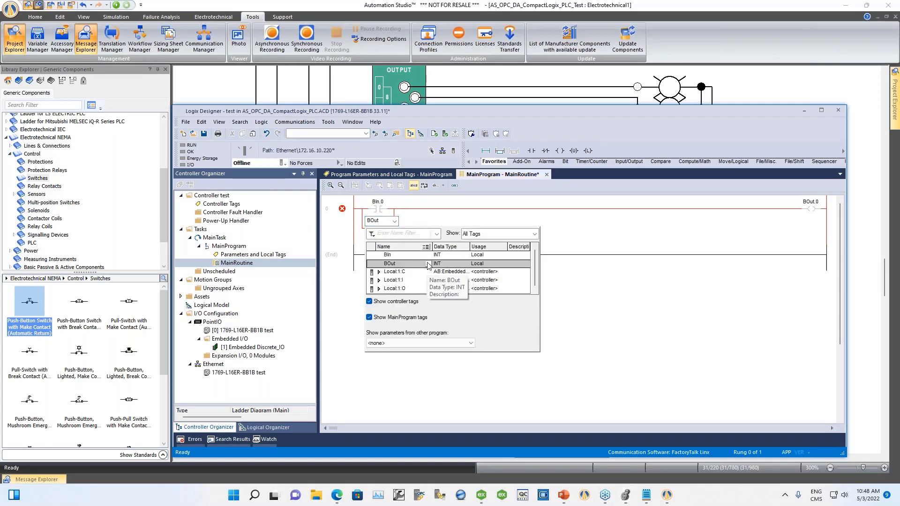
pyautogui.click(428, 264)
pyautogui.click(386, 273)
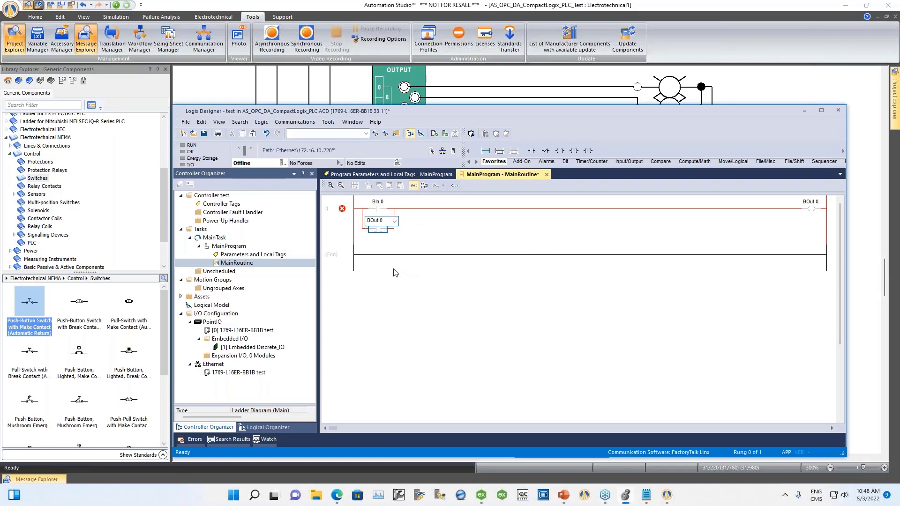
pyautogui.click(395, 272)
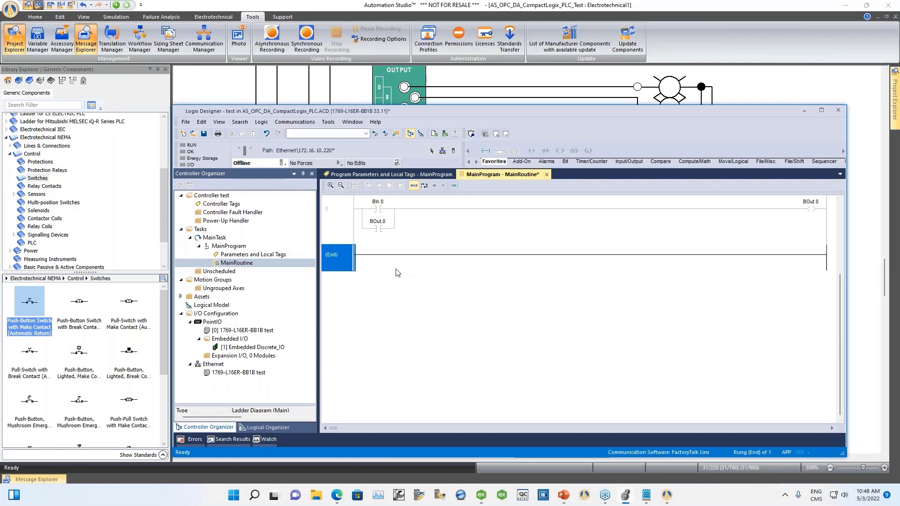
# Insert an Examine Off contact in series after the branch and assign it BIn.1.
pyautogui.click(396, 213)
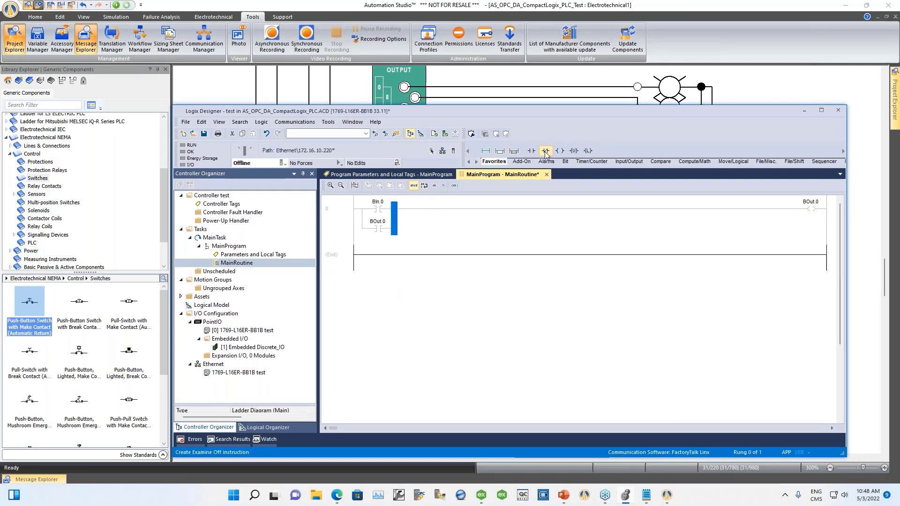
pyautogui.click(545, 151)
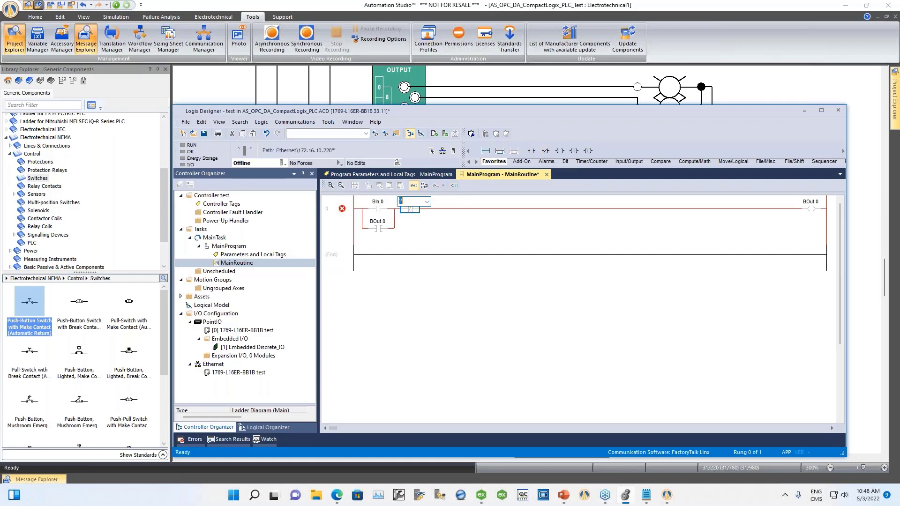
pyautogui.click(426, 202)
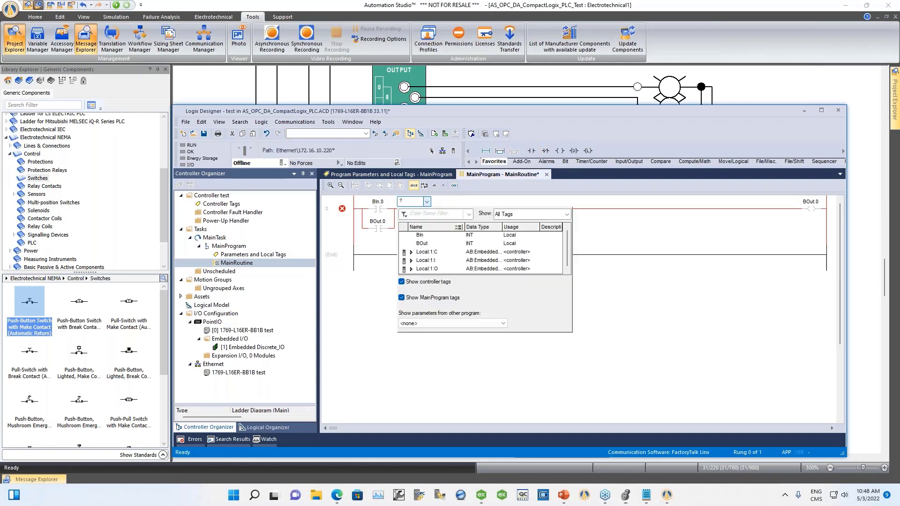
pyautogui.click(429, 236)
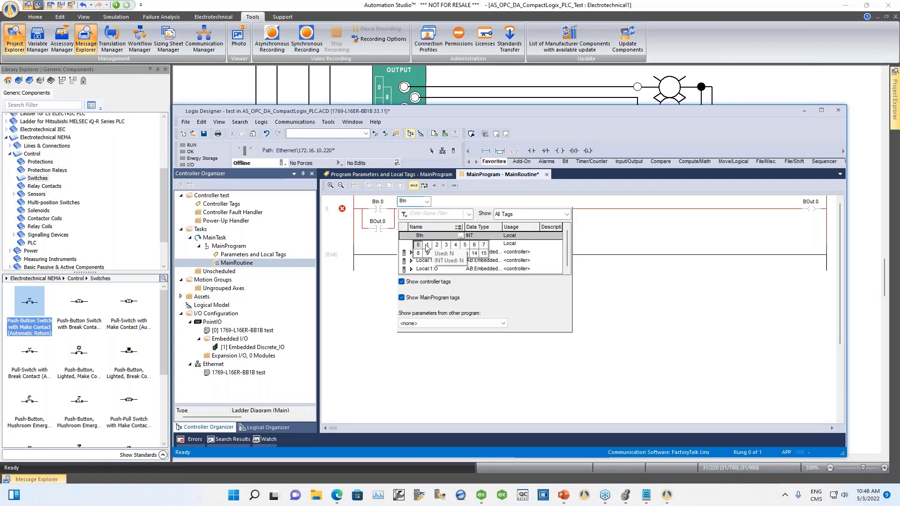
pyautogui.click(427, 245)
pyautogui.click(434, 298)
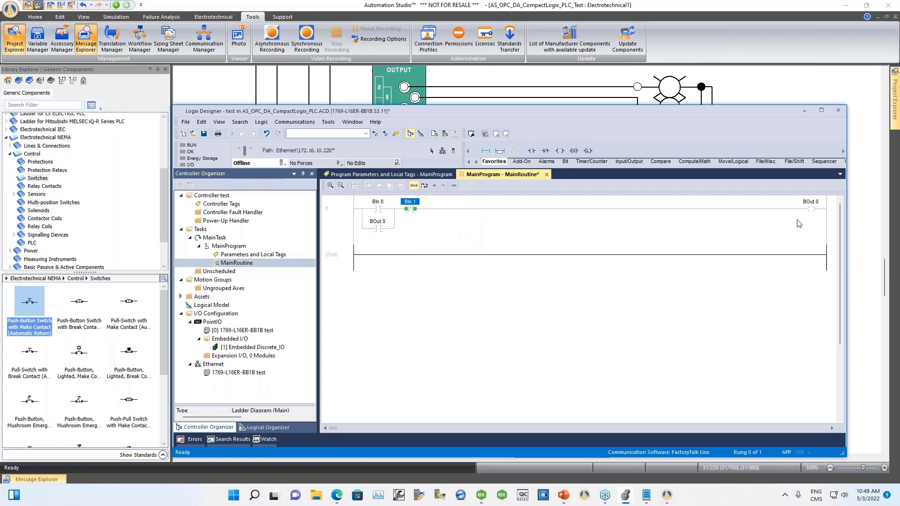
# Download the project to the controller and change the controller mode back to Remote Run.
pyautogui.click(284, 164)
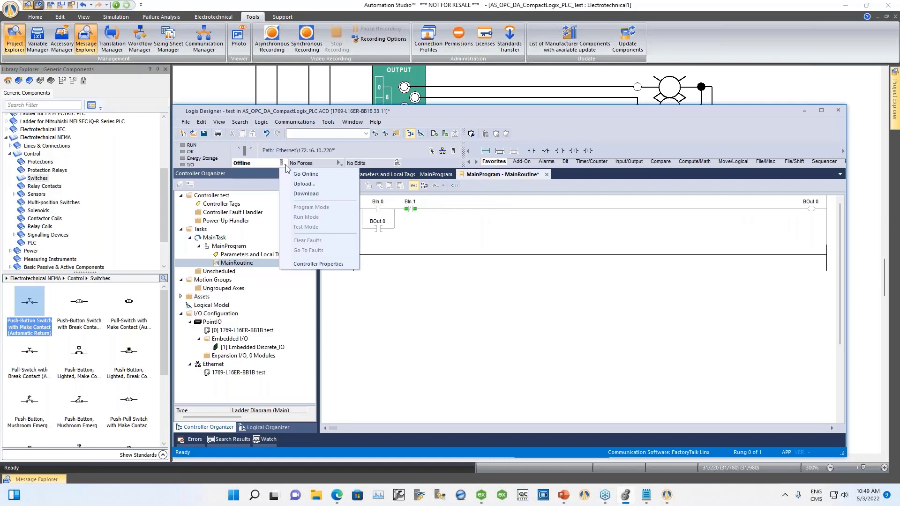
pyautogui.click(307, 194)
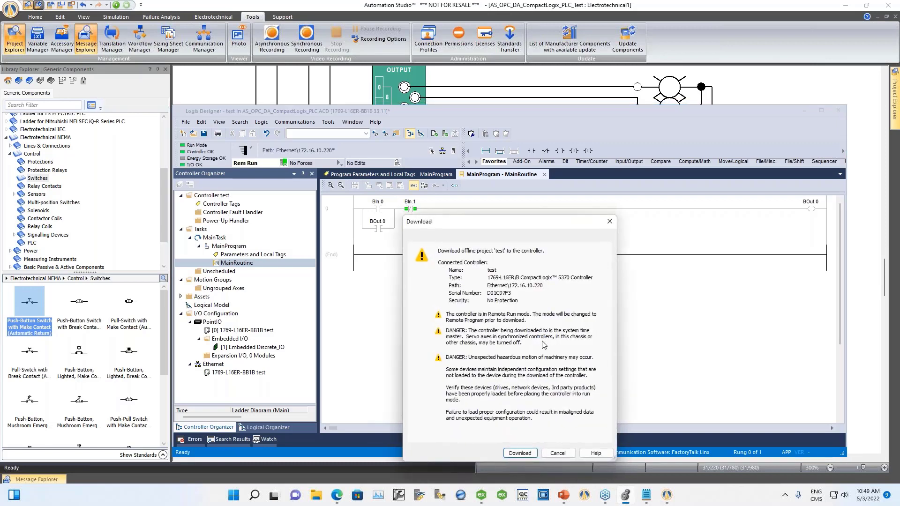
pyautogui.click(462, 454)
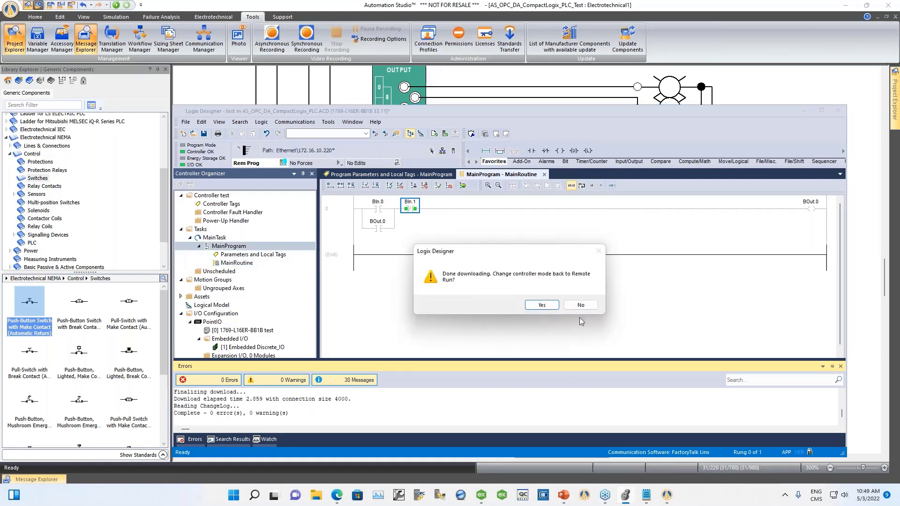
pyautogui.click(539, 305)
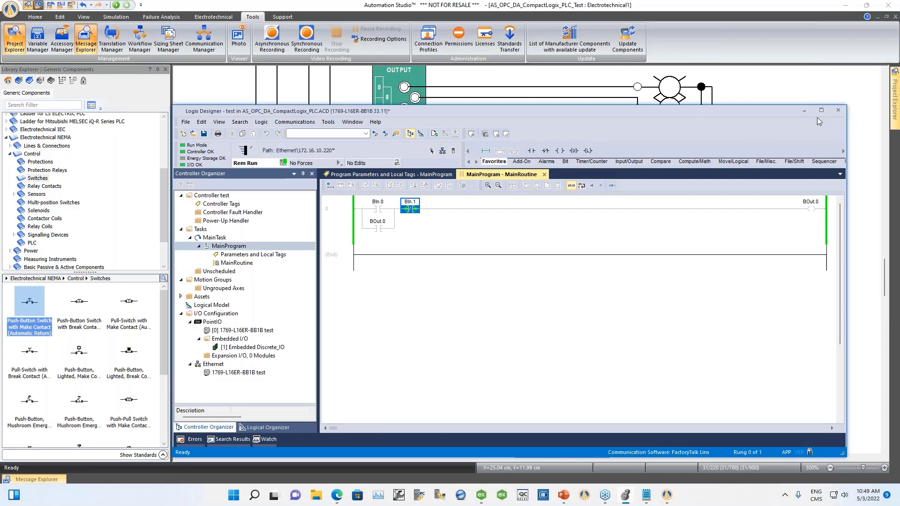
# Arrange Automation Studio and Logix Designer side by side and fit all components of the CompactLogix circuit in view.
pyautogui.moveTo(459, 114); pyautogui.dragTo(897, 70)
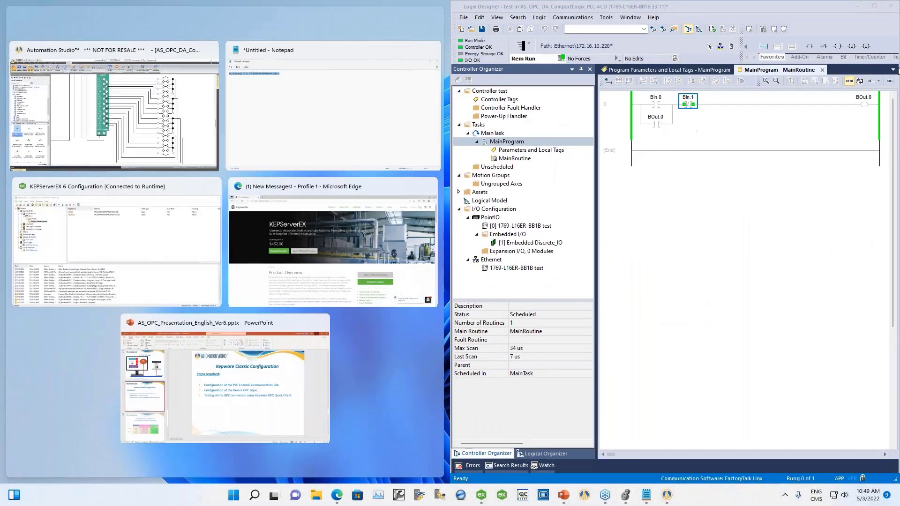
pyautogui.click(110, 80)
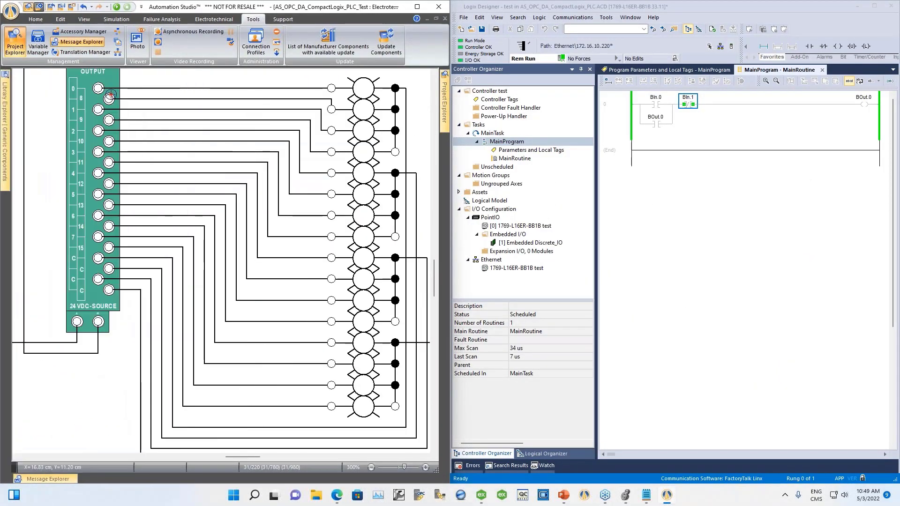
pyautogui.rightClick(149, 83)
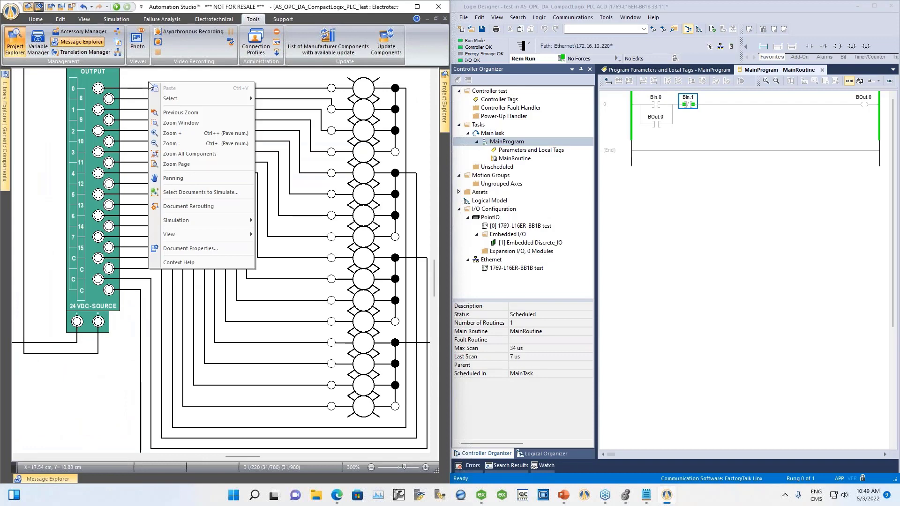
pyautogui.click(185, 154)
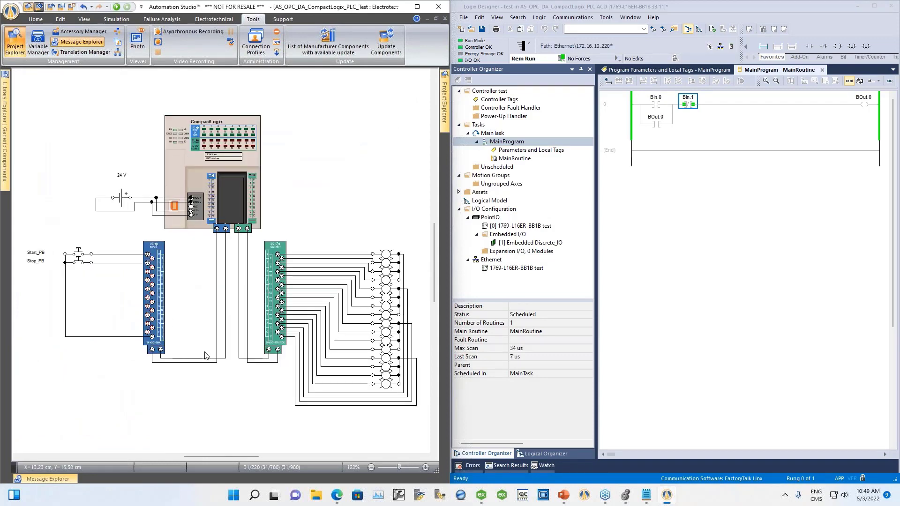
# Start the simulation in Automation Studio and test the latching rung by operating Start_PB and Stop_PB alternately three times.
pyautogui.click(117, 7)
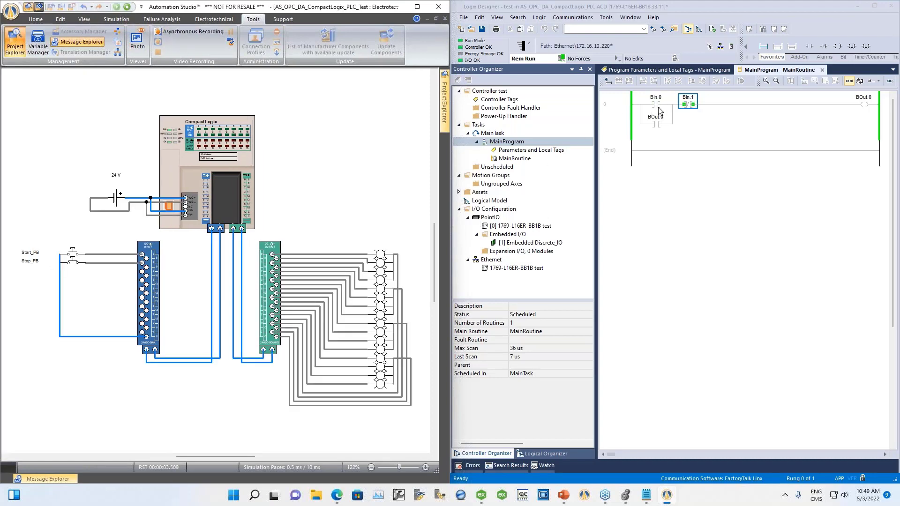
pyautogui.click(74, 255)
pyautogui.click(71, 263)
pyautogui.click(73, 255)
pyautogui.click(74, 264)
pyautogui.click(73, 256)
pyautogui.click(74, 264)
# Switch to CLICK Programming Software, connect to the PLC at 172.16.10.42, read its project and review the ladder rungs.
pyautogui.click(542, 496)
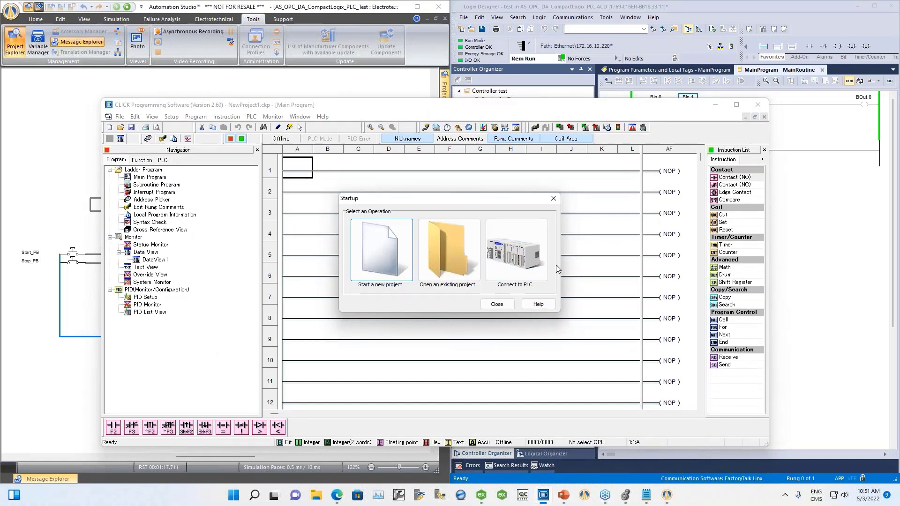
pyautogui.click(513, 265)
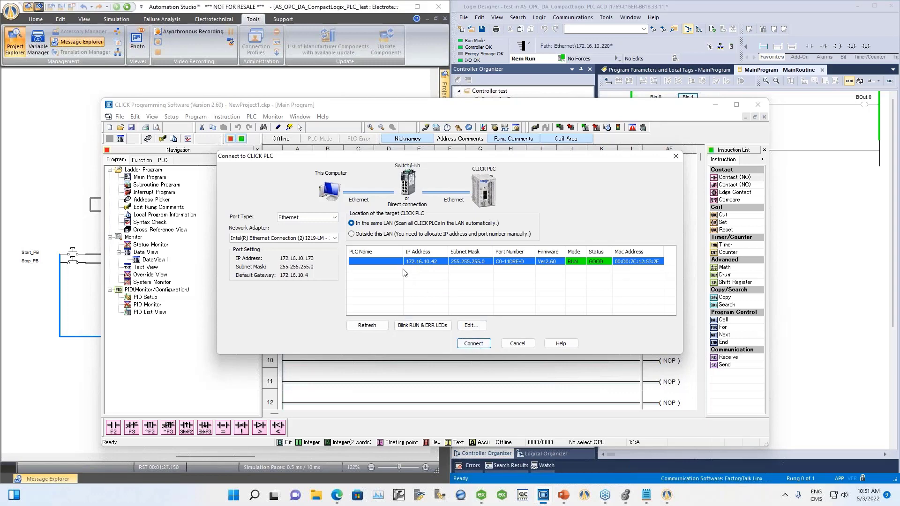
pyautogui.click(475, 345)
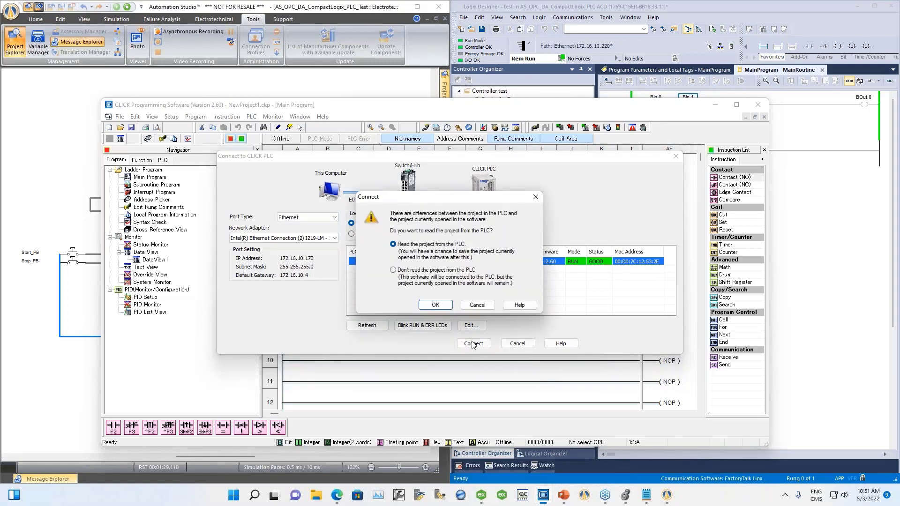
pyautogui.click(434, 307)
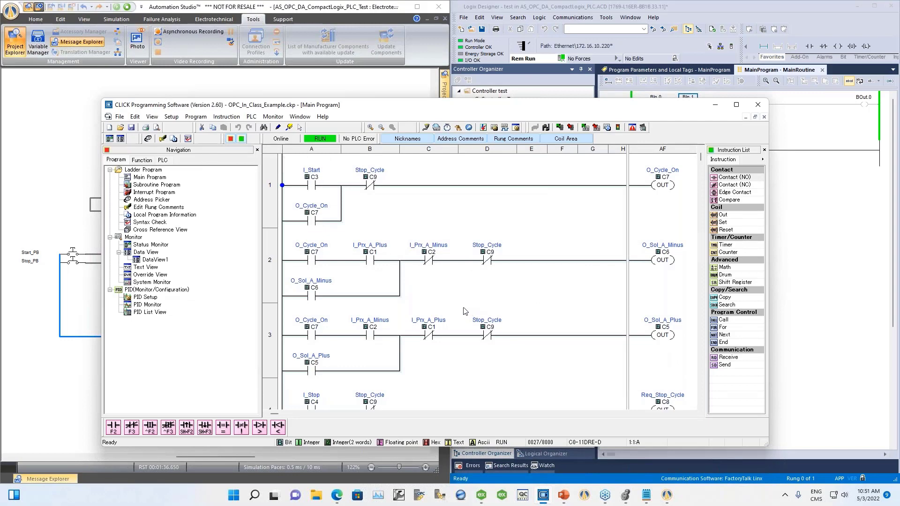
pyautogui.scroll(-3, 496, 253)
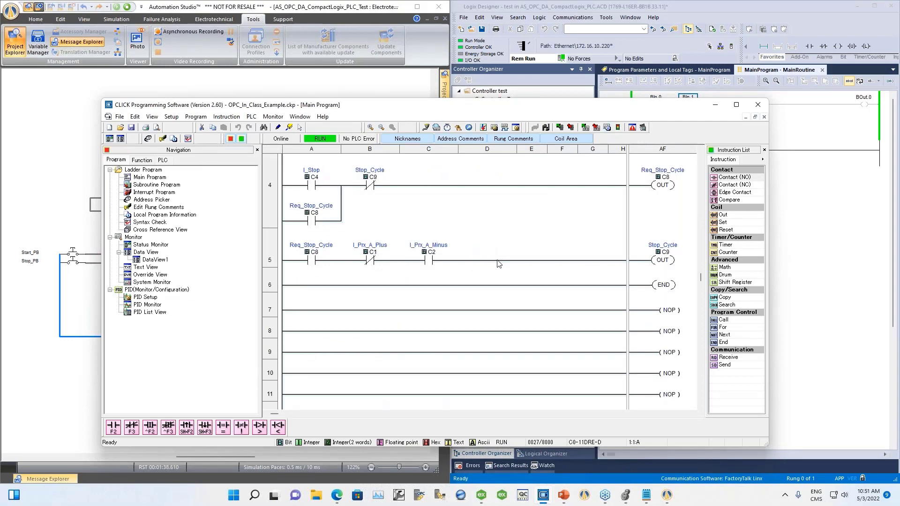
pyautogui.scroll(3, 498, 263)
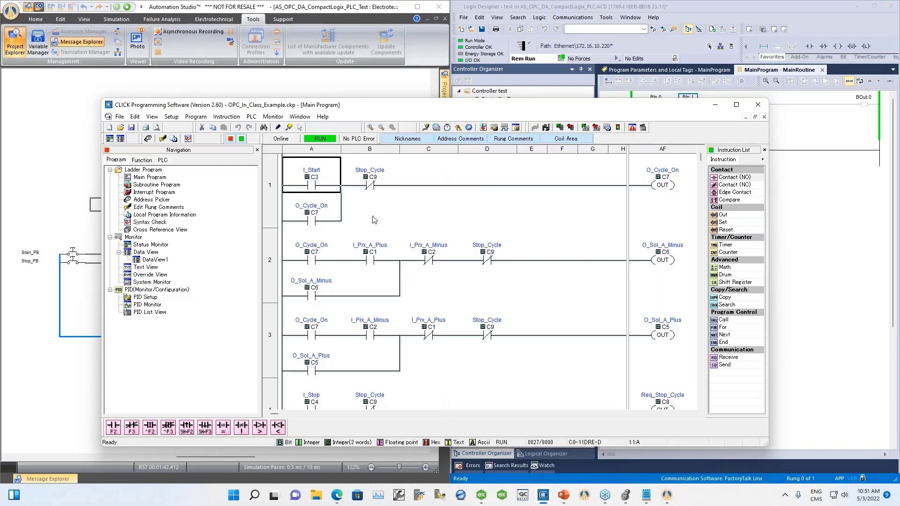
pyautogui.scroll(-3, 438, 218)
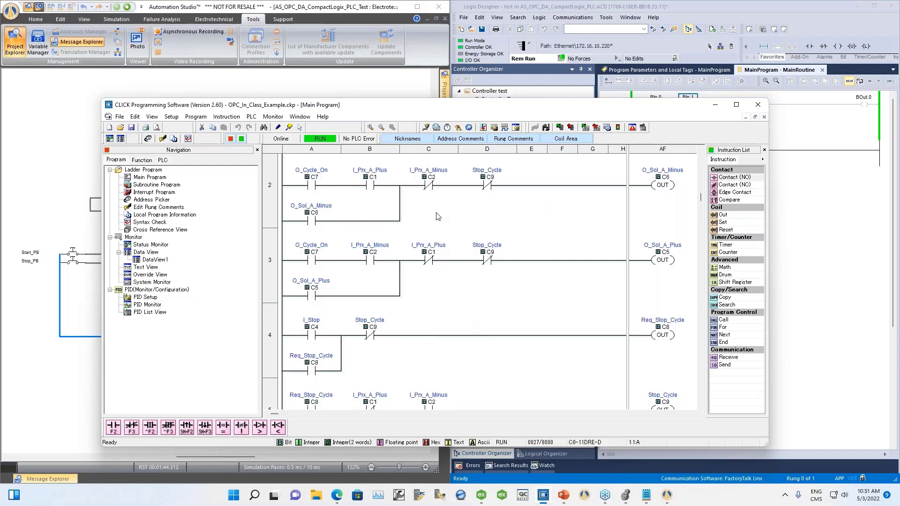
pyautogui.scroll(3, 439, 221)
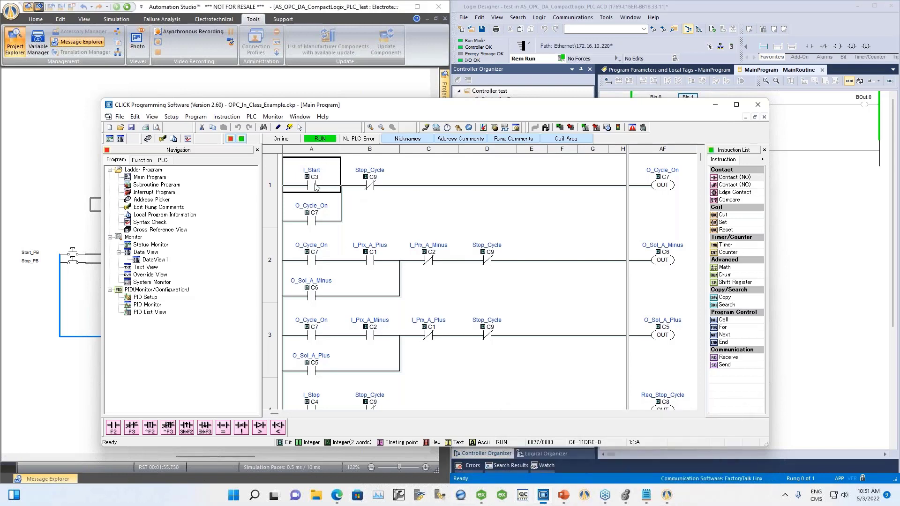
# Switch to KEPServerEX and begin a new Connectivity channel of type Modbus TCP/IP Ethernet named AS_Modbus.
pyautogui.click(481, 495)
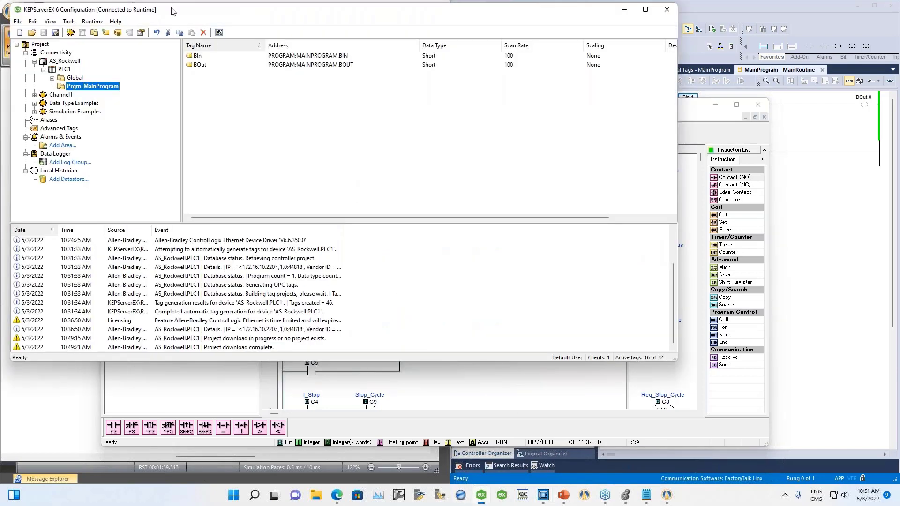
pyautogui.moveTo(172, 9); pyautogui.dragTo(257, 62)
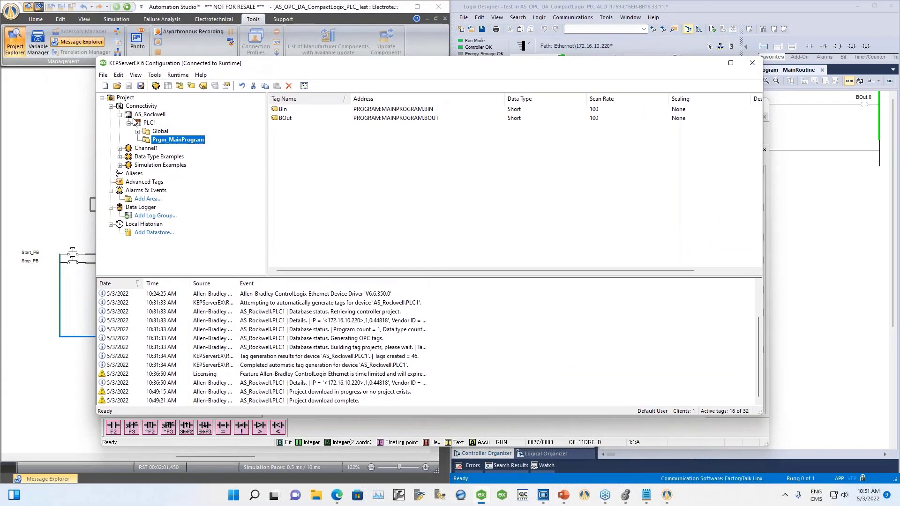
pyautogui.click(157, 107)
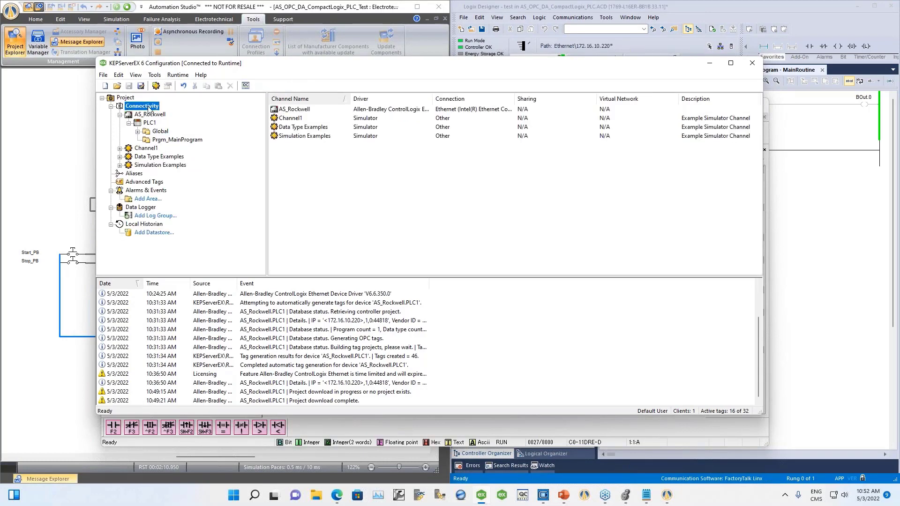
pyautogui.rightClick(148, 108)
pyautogui.click(164, 115)
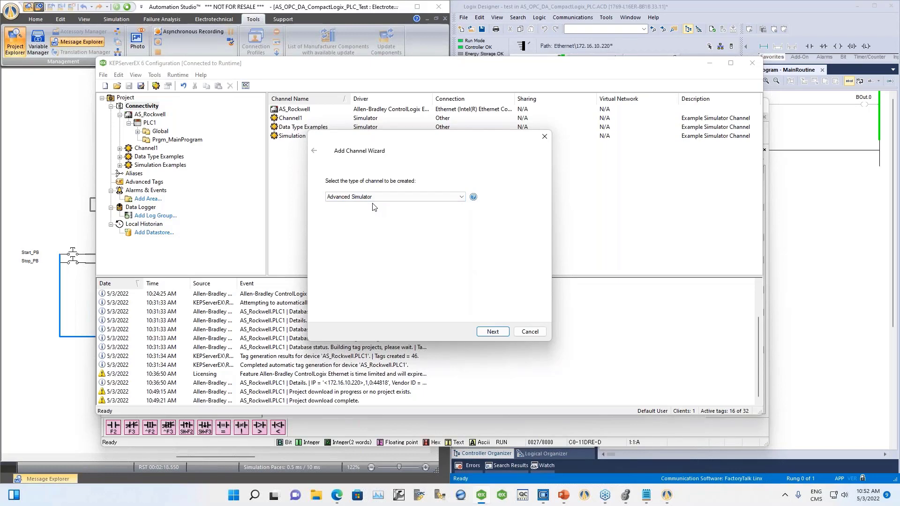
pyautogui.click(462, 198)
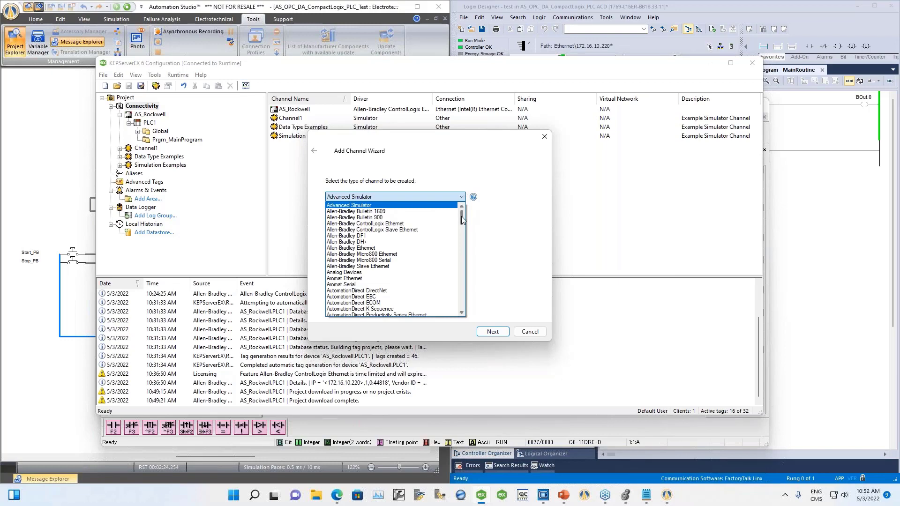
pyautogui.moveTo(461, 216); pyautogui.dragTo(470, 266)
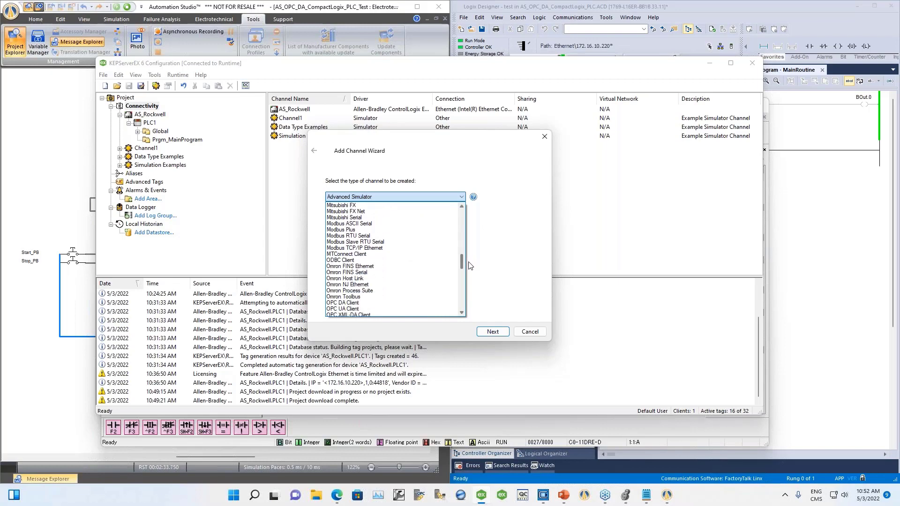
pyautogui.click(366, 249)
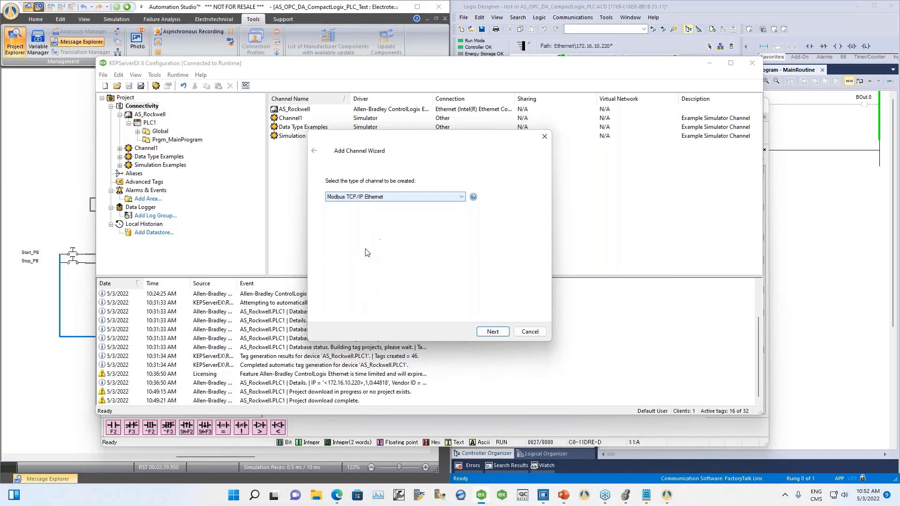
pyautogui.click(493, 332)
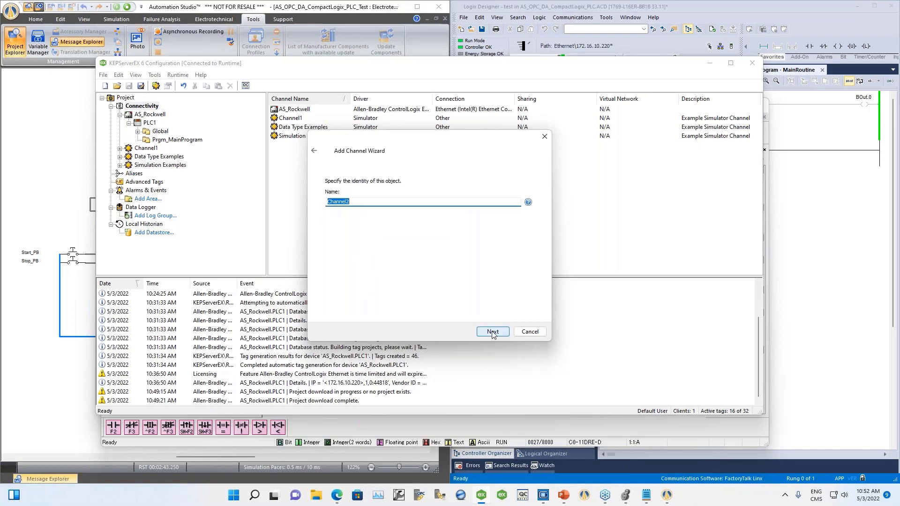
pyautogui.write('AS_Modbus')
pyautogui.press('Return')
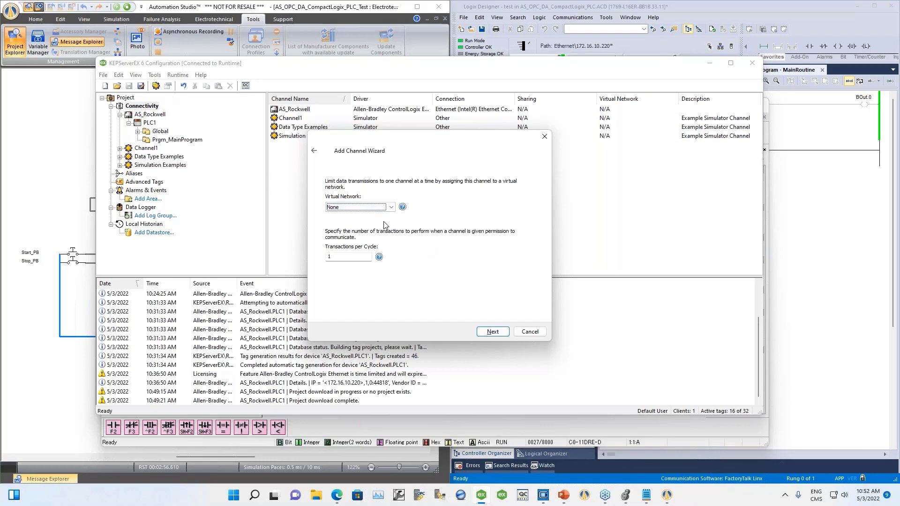
# Bind the new channel to the Intel(R) Ethernet Connection (2) I219-LM network adapter at 172.16.10.173.
pyautogui.click(496, 335)
pyautogui.click(494, 334)
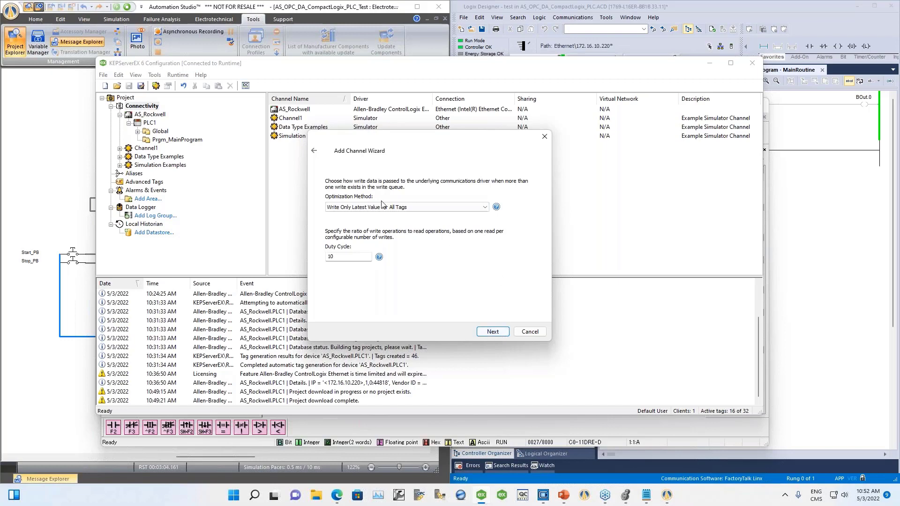
pyautogui.click(314, 151)
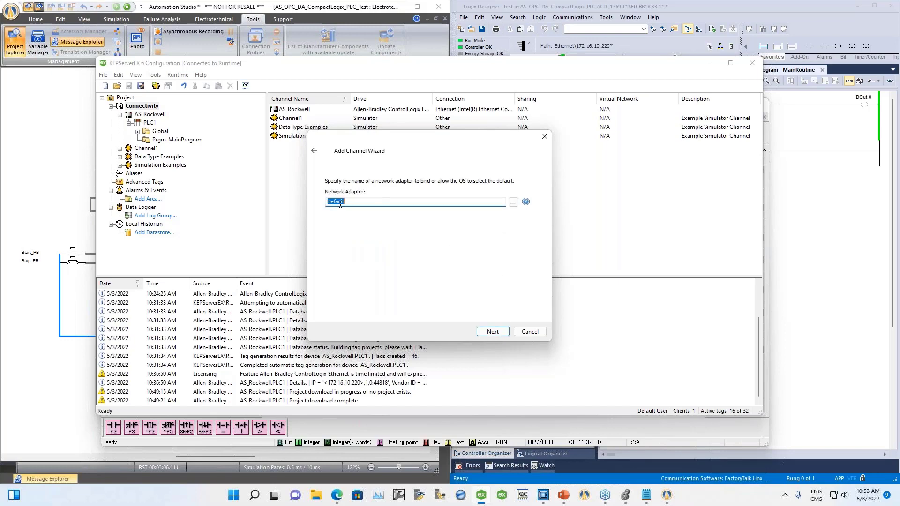
pyautogui.click(514, 203)
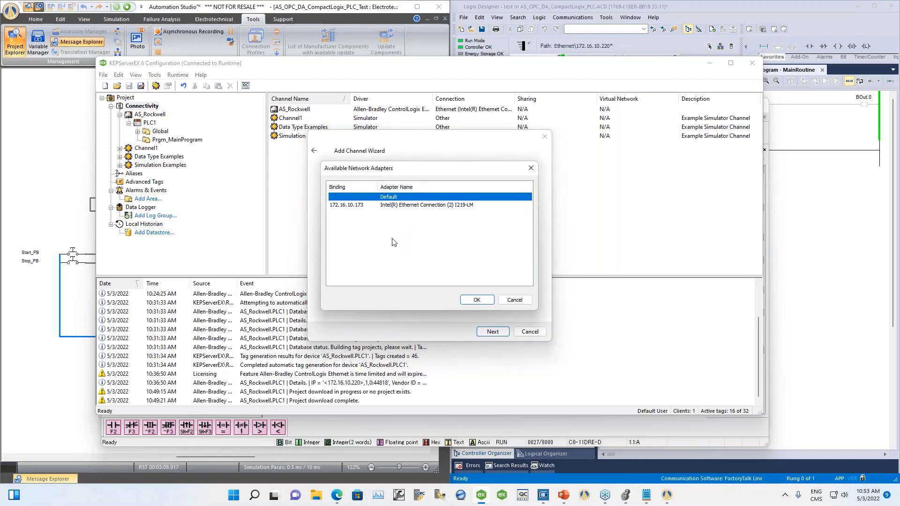
pyautogui.click(349, 209)
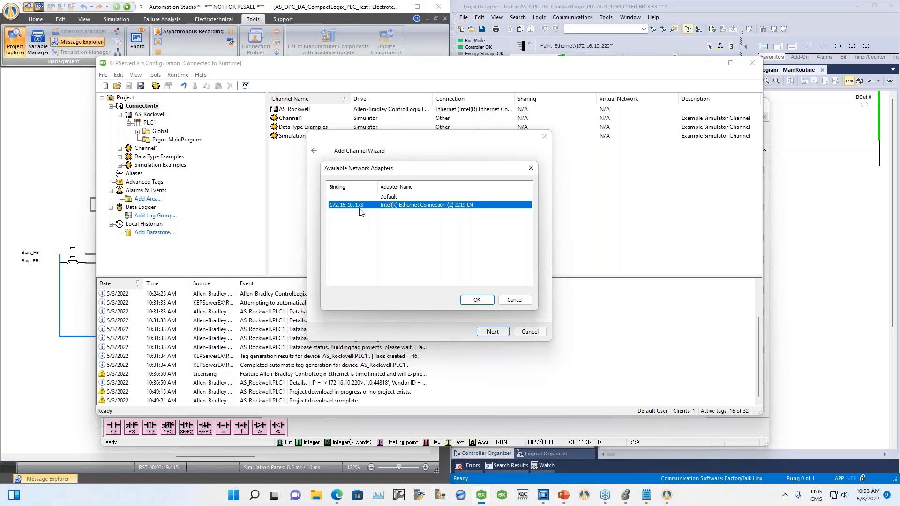
pyautogui.click(477, 300)
pyautogui.click(493, 332)
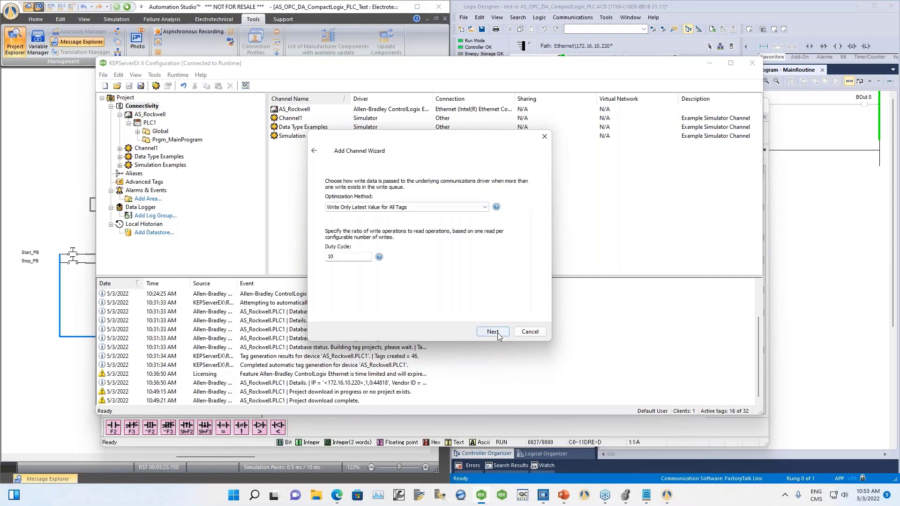
# Keep the default write optimization and floating-point settings and finish creating the AS_Modbus channel.
pyautogui.click(493, 331)
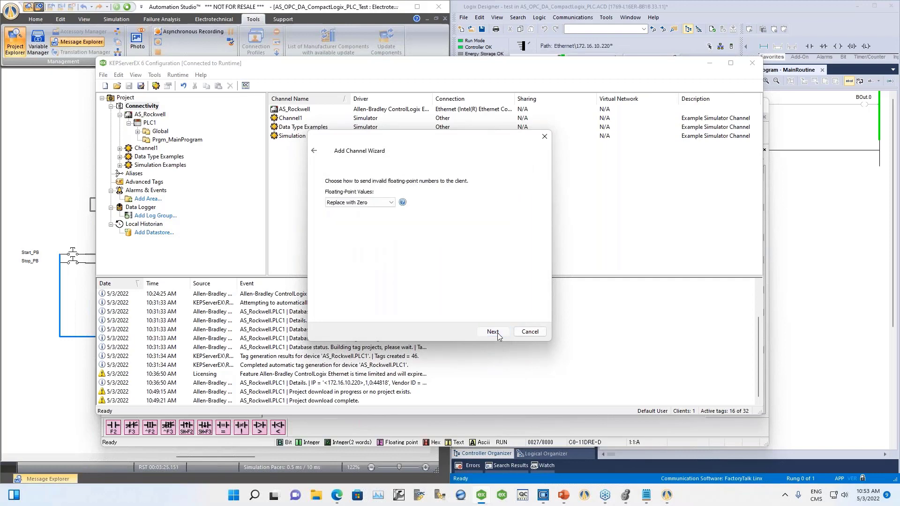
pyautogui.click(493, 331)
pyautogui.click(493, 331)
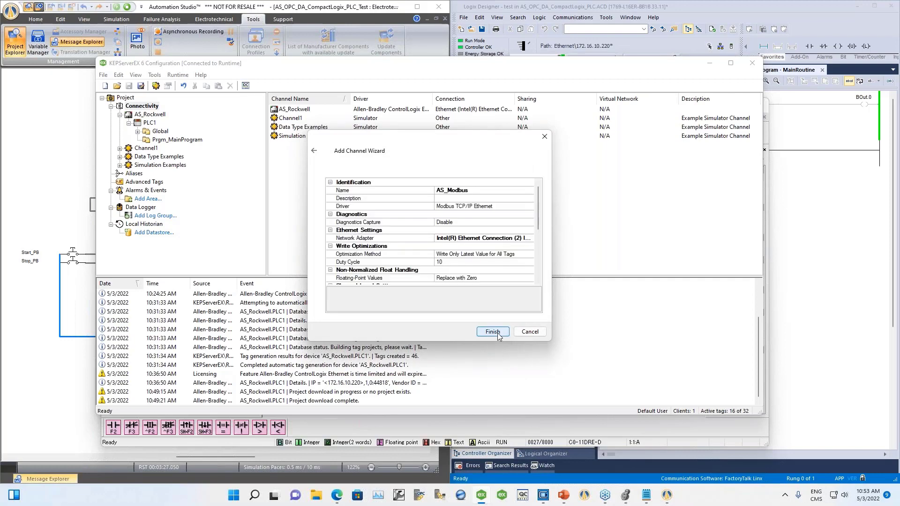
pyautogui.click(498, 334)
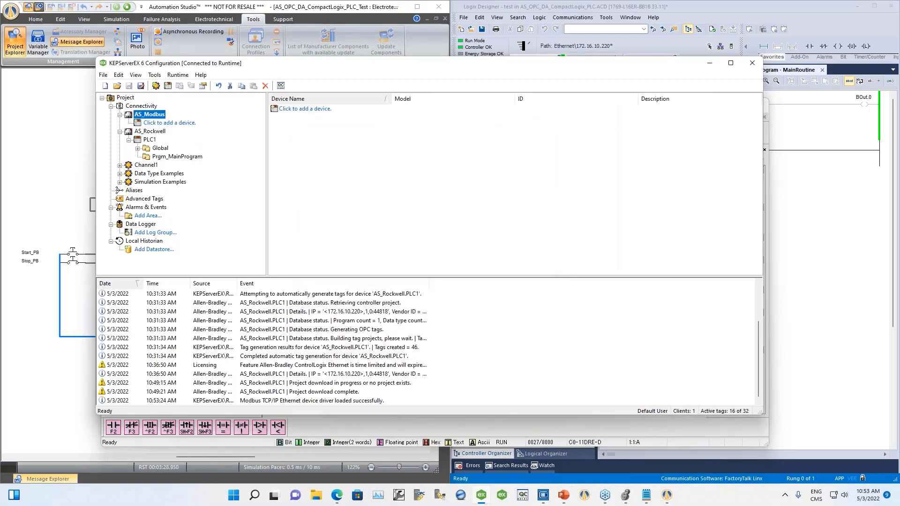
# Add a device named PLC1 to the AS_Modbus channel, using the Modbus model.
pyautogui.click(142, 123)
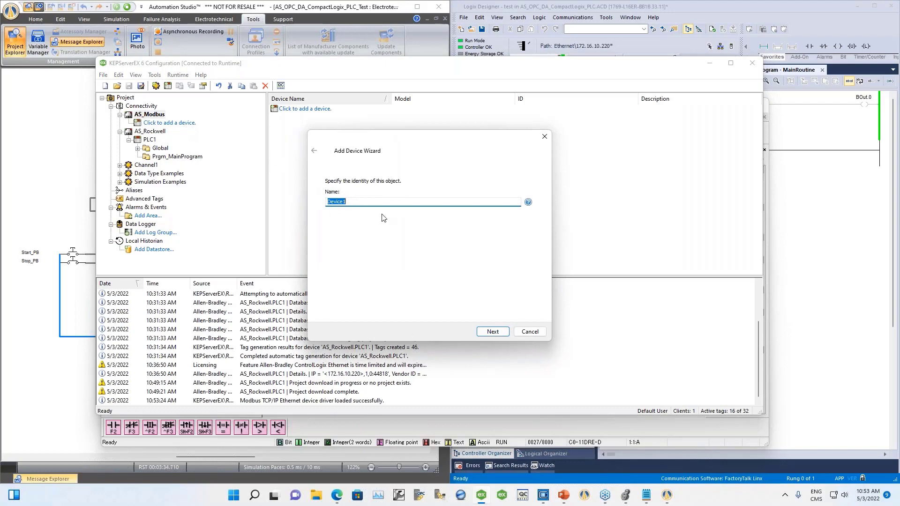
pyautogui.write('PLC1')
pyautogui.click(489, 332)
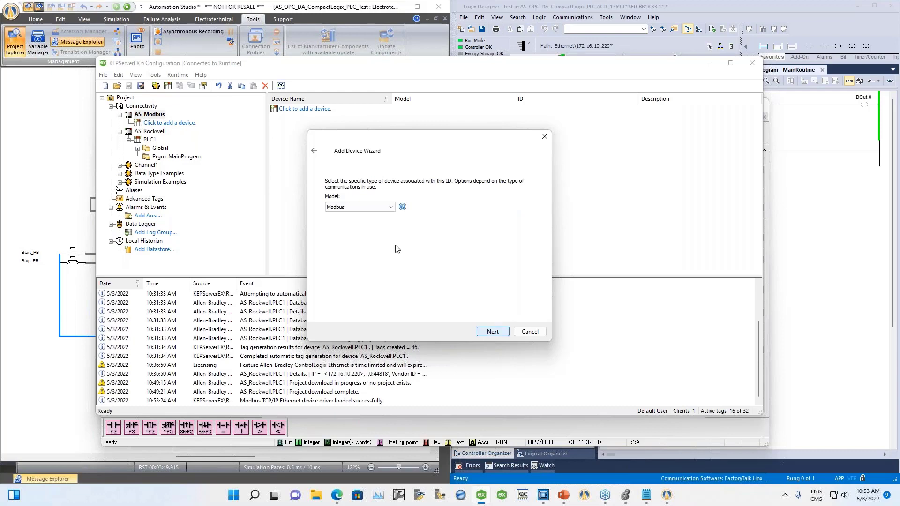
pyautogui.click(492, 332)
# Set the new Modbus device's ID to the IP address 172.16.10.42, keeping station number 0.
pyautogui.click(373, 202)
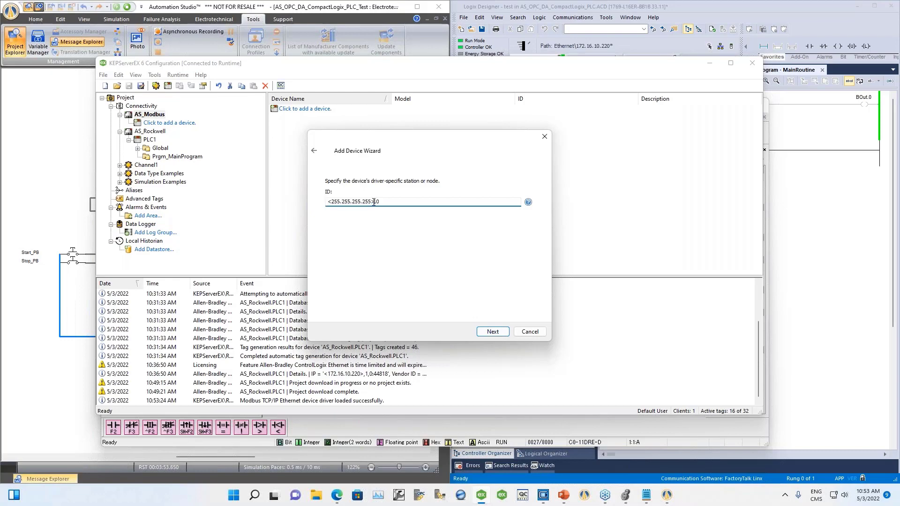
pyautogui.moveTo(374, 202); pyautogui.dragTo(307, 191)
pyautogui.write('172.16.10.42')
pyautogui.click(499, 334)
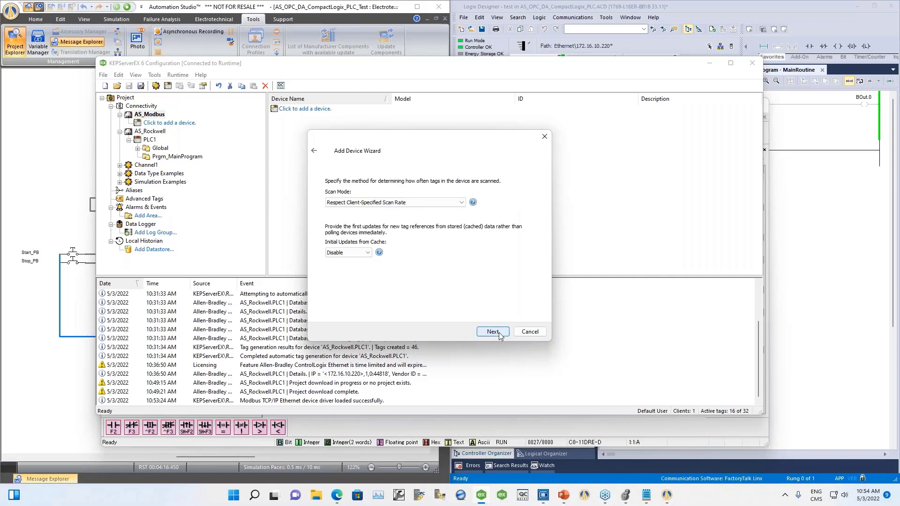
# Keep the default scan, timing, tag generation, addressing and block size settings and finish creating the Modbus device PLC1.
pyautogui.click(499, 332)
pyautogui.click(498, 332)
pyautogui.click(498, 333)
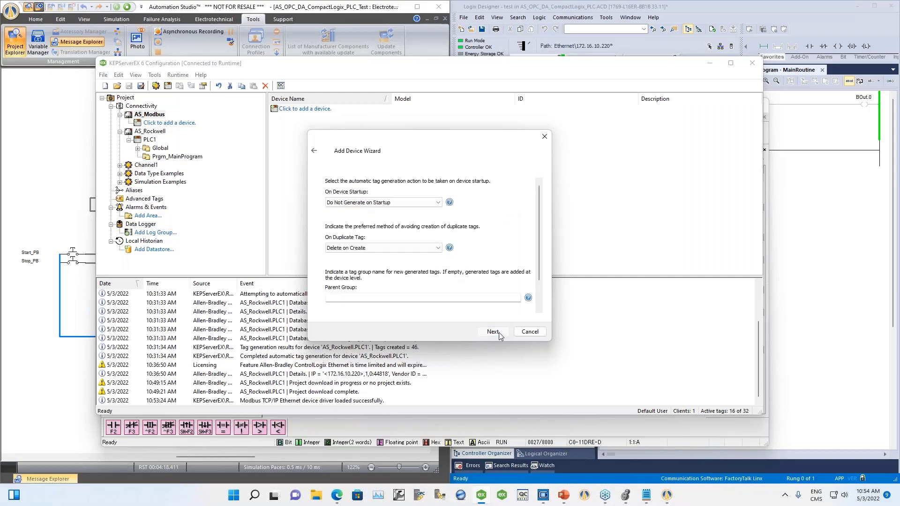
pyautogui.click(499, 332)
pyautogui.click(499, 333)
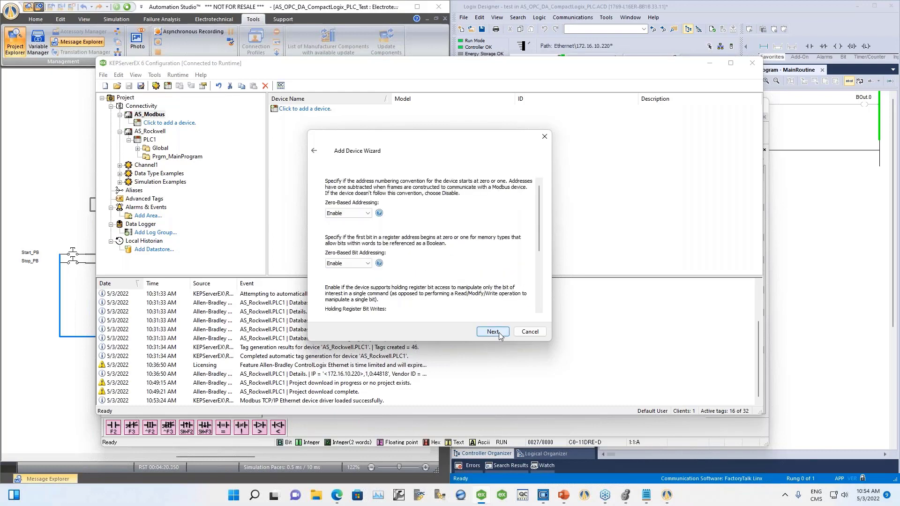
pyautogui.click(499, 333)
pyautogui.click(493, 332)
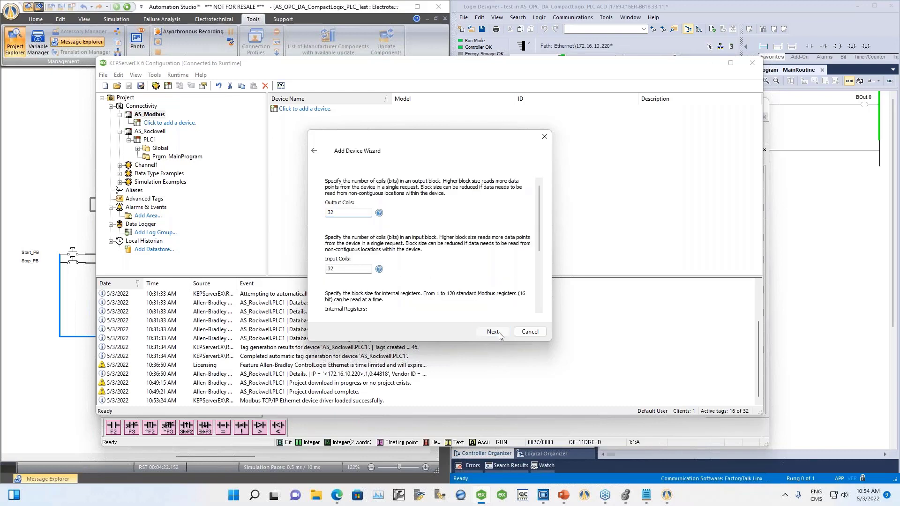
pyautogui.click(493, 332)
pyautogui.click(494, 332)
pyautogui.click(498, 332)
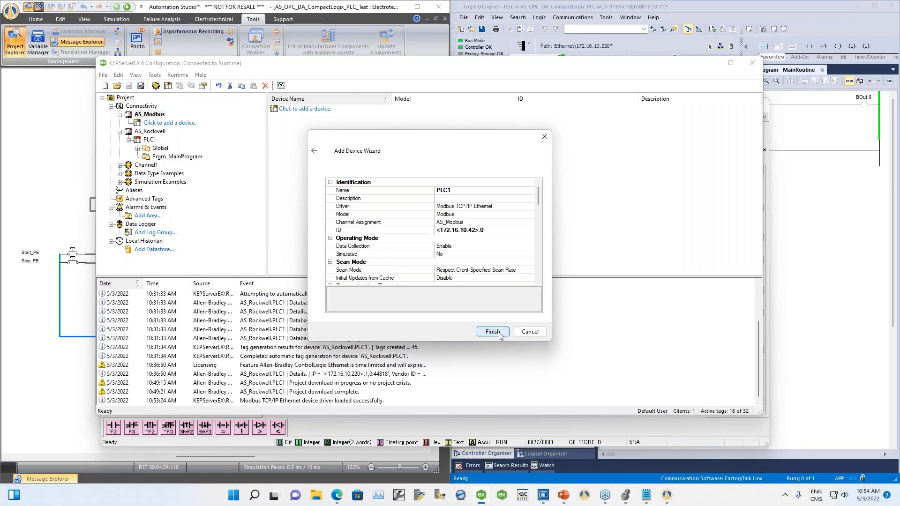
pyautogui.click(494, 332)
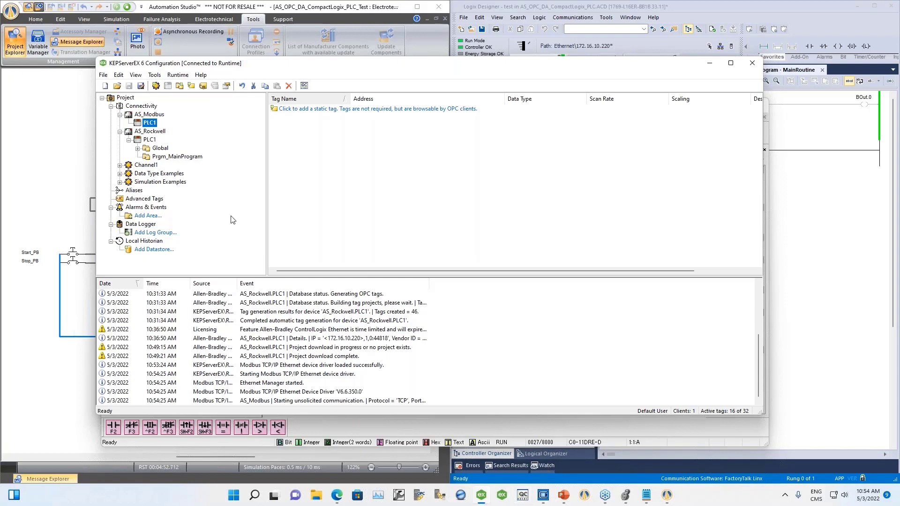
# Switch to OPC Quick Client, connect to the local Kepware.KEPServerEX.V6 server and add a group named Test.
pyautogui.click(522, 495)
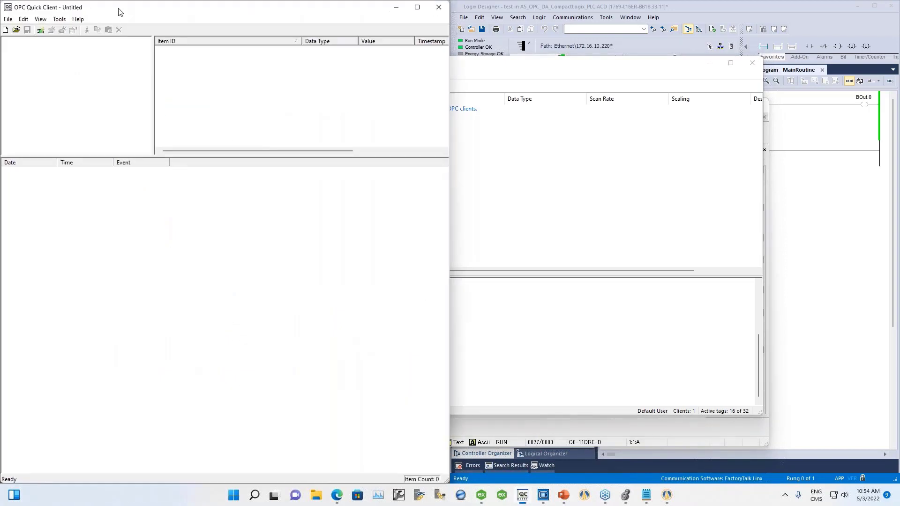
pyautogui.moveTo(120, 9); pyautogui.dragTo(430, 37)
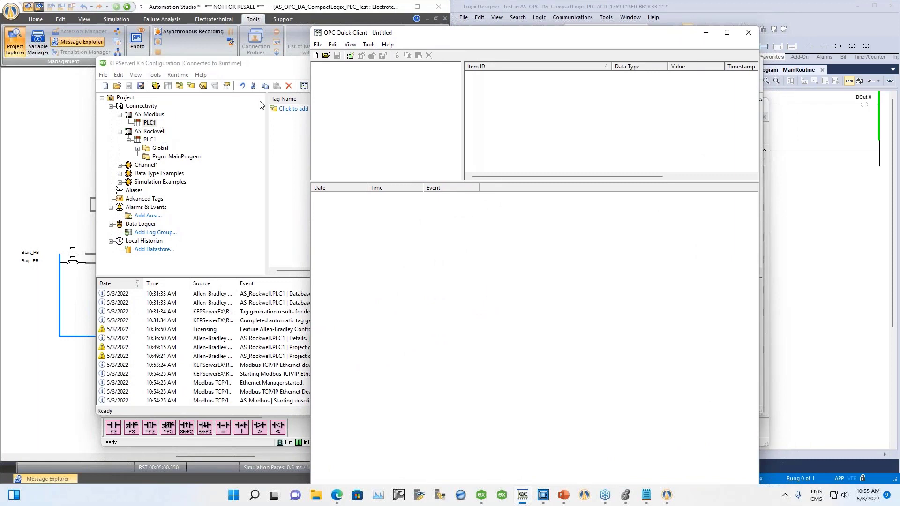
pyautogui.click(351, 55)
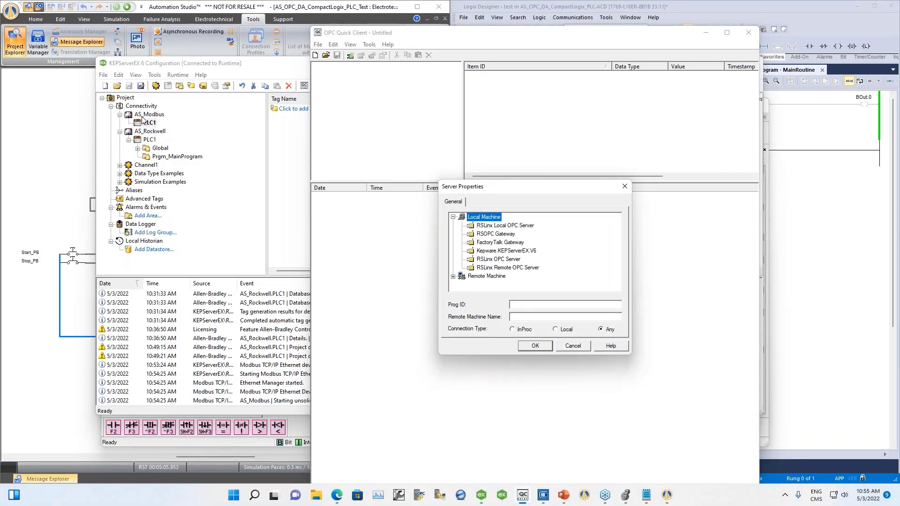
pyautogui.click(483, 253)
pyautogui.click(535, 346)
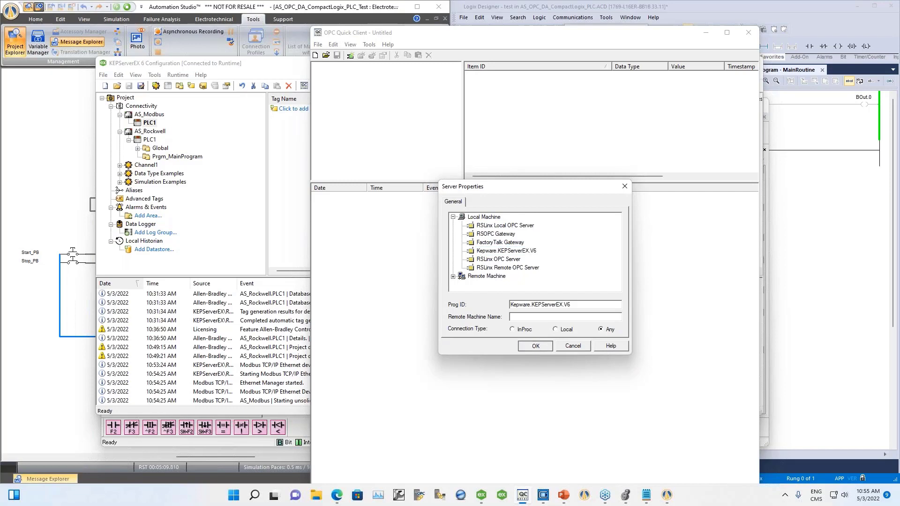
pyautogui.click(362, 56)
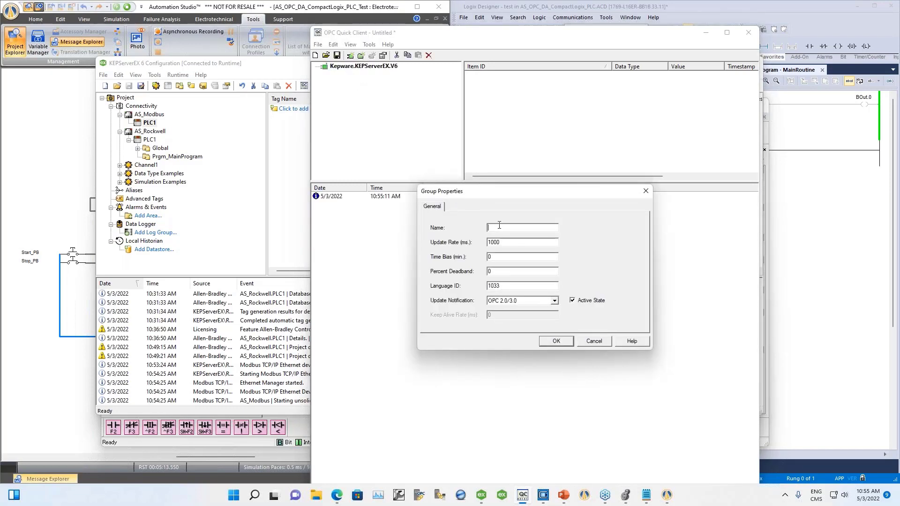
pyautogui.click(557, 341)
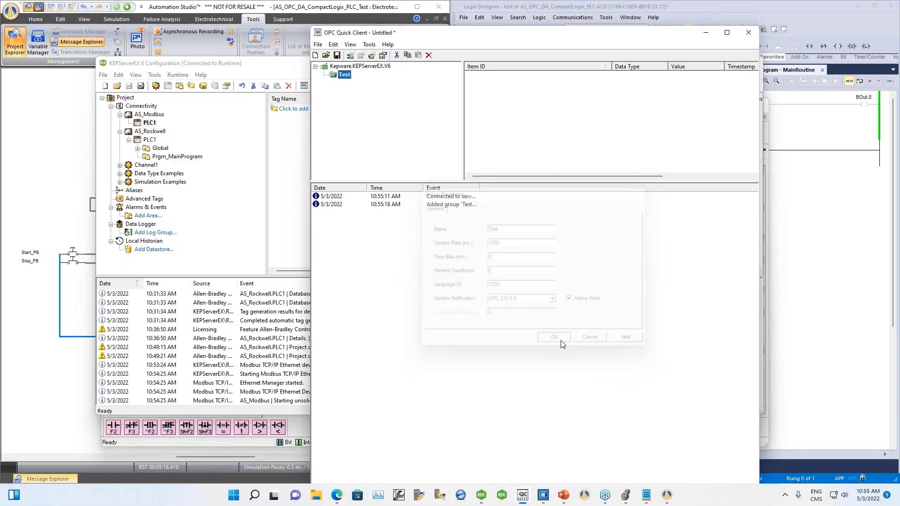
# Start adding items to the Test group and browse the server to the _System branch of AS_Modbus PLC1.
pyautogui.click(372, 55)
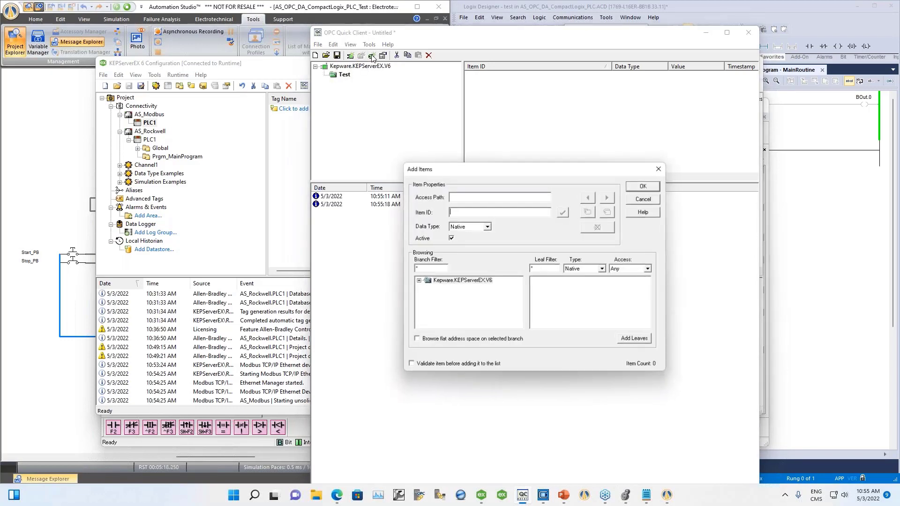
pyautogui.click(417, 281)
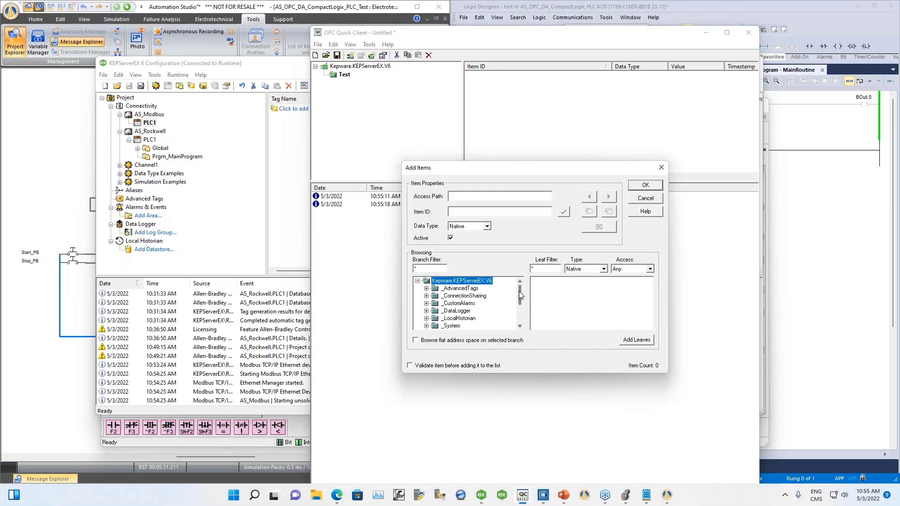
pyautogui.moveTo(519, 294); pyautogui.dragTo(520, 312)
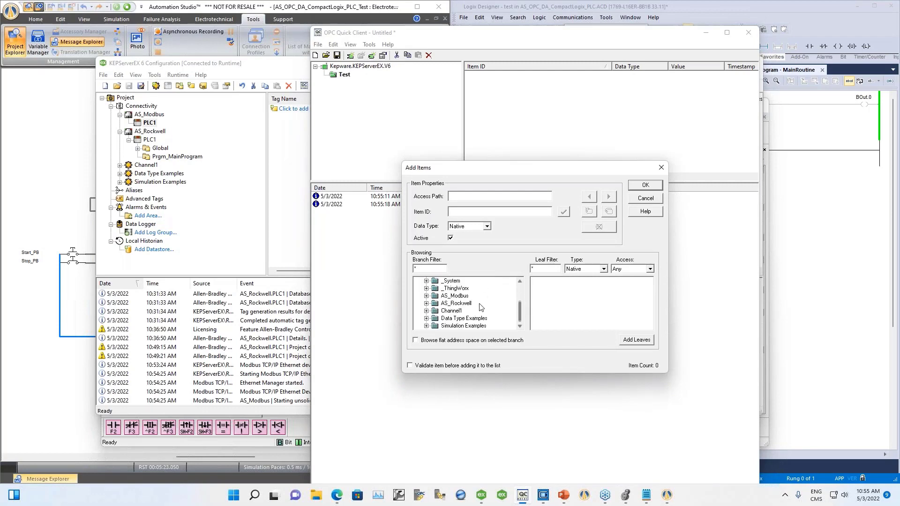
pyautogui.click(426, 296)
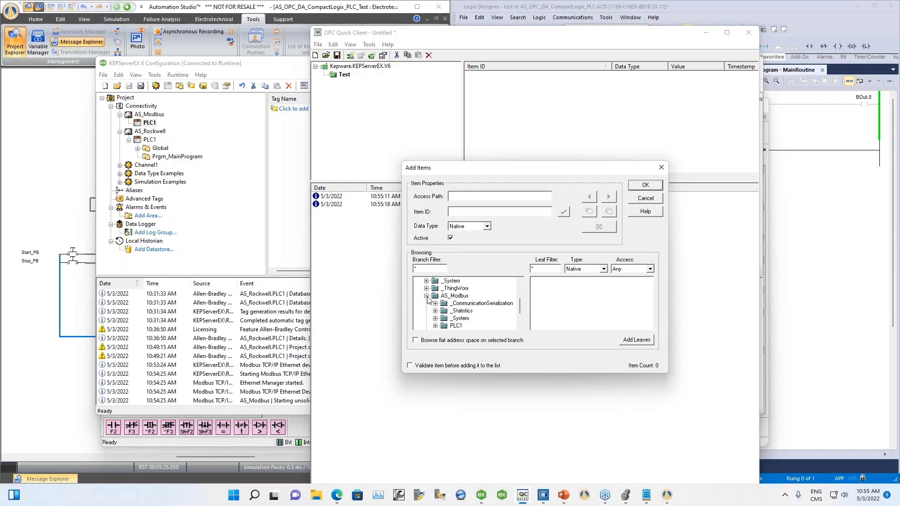
pyautogui.click(444, 296)
pyautogui.click(447, 327)
pyautogui.click(438, 297)
pyautogui.click(451, 326)
pyautogui.click(436, 326)
pyautogui.click(468, 319)
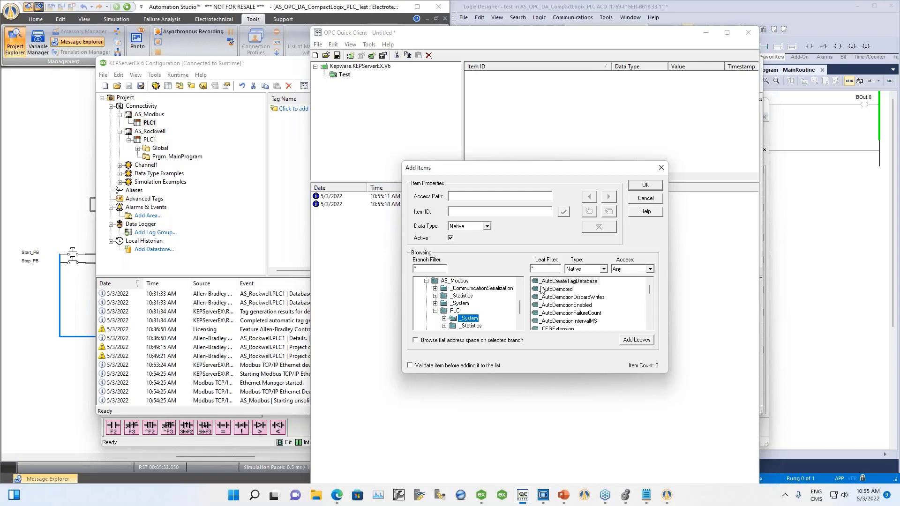
# Select the _AutoCreateTagDatabase tag and copy its full item ID.
pyautogui.click(547, 282)
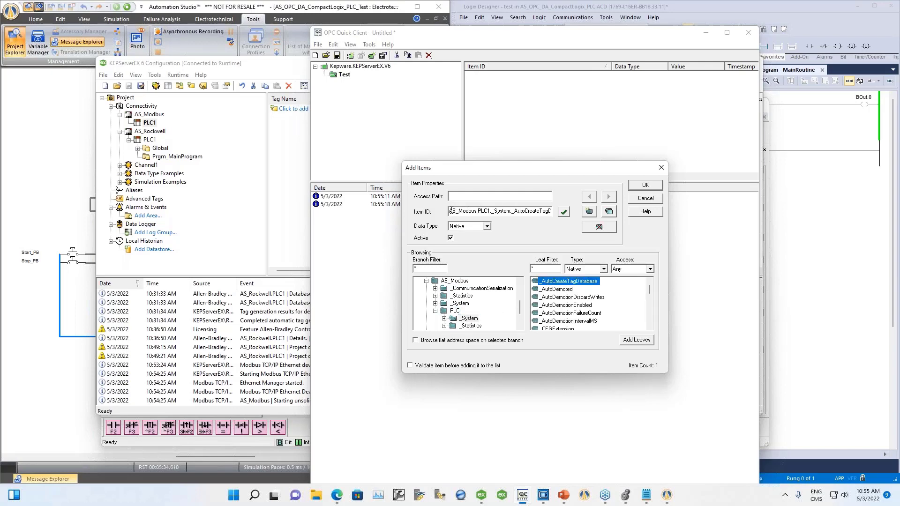
pyautogui.moveTo(451, 212); pyautogui.dragTo(564, 209)
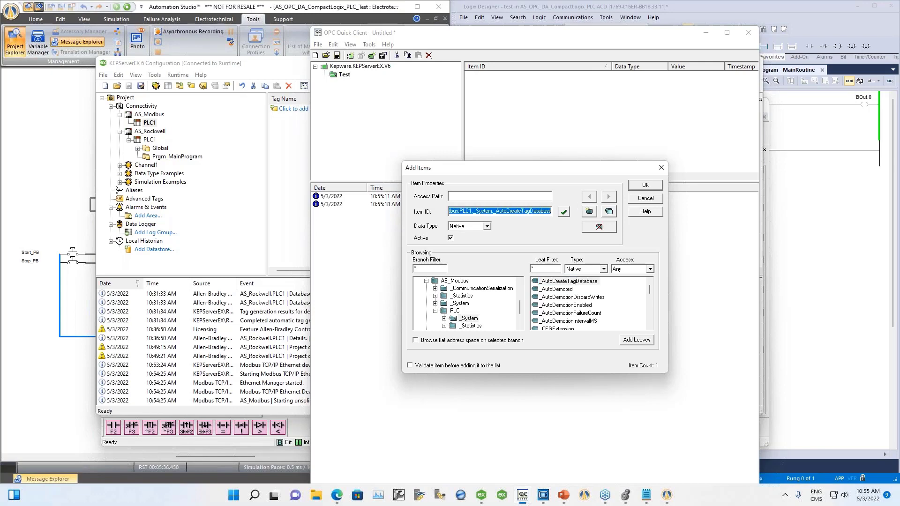
pyautogui.rightClick(520, 207)
pyautogui.click(551, 242)
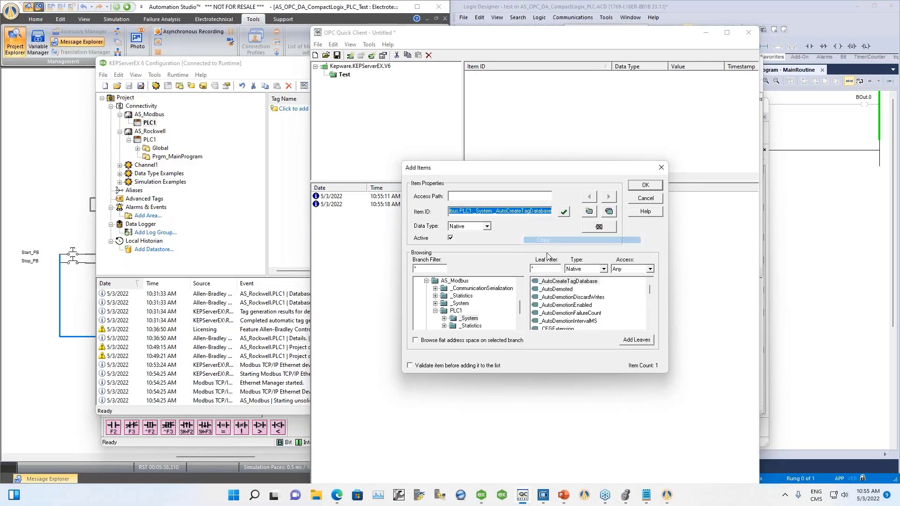
# Switch to Notepad, paste the item ID below the AS_Rockwell entry and shorten it to "AS_Modbus.PLC1.".
pyautogui.click(647, 496)
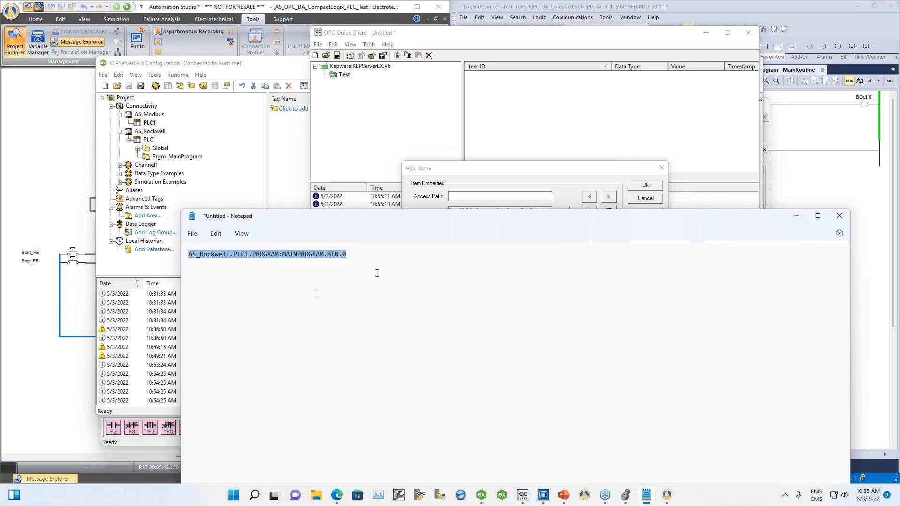
pyautogui.click(354, 255)
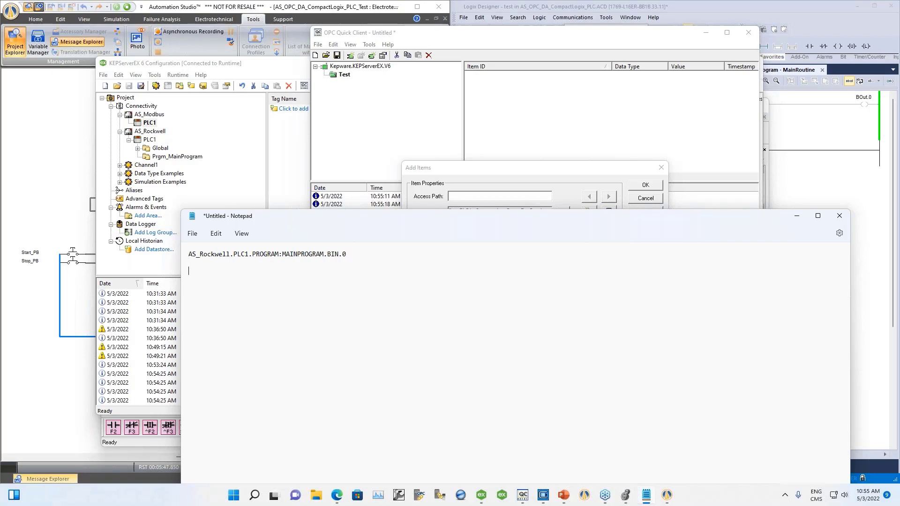
pyautogui.press('Return')
pyautogui.press('Return')
pyautogui.hotkey('ctrl', 'v')
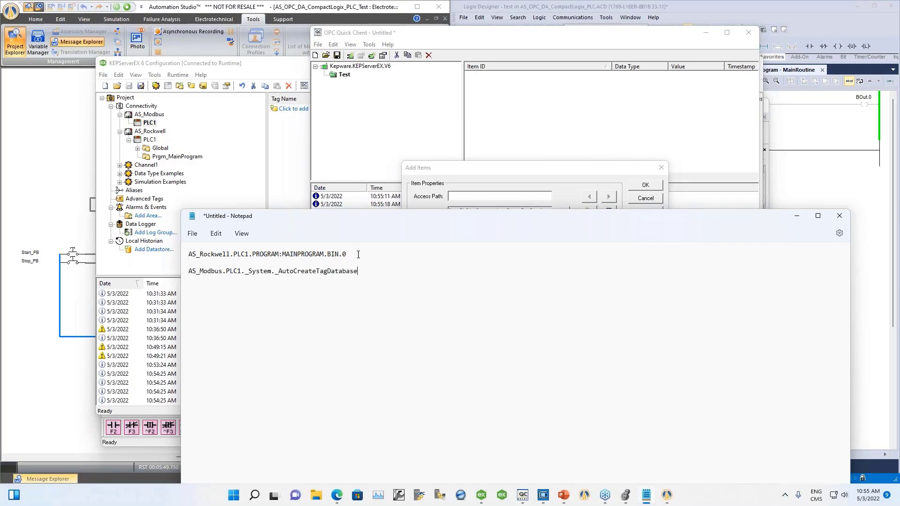
pyautogui.moveTo(248, 273); pyautogui.dragTo(368, 273)
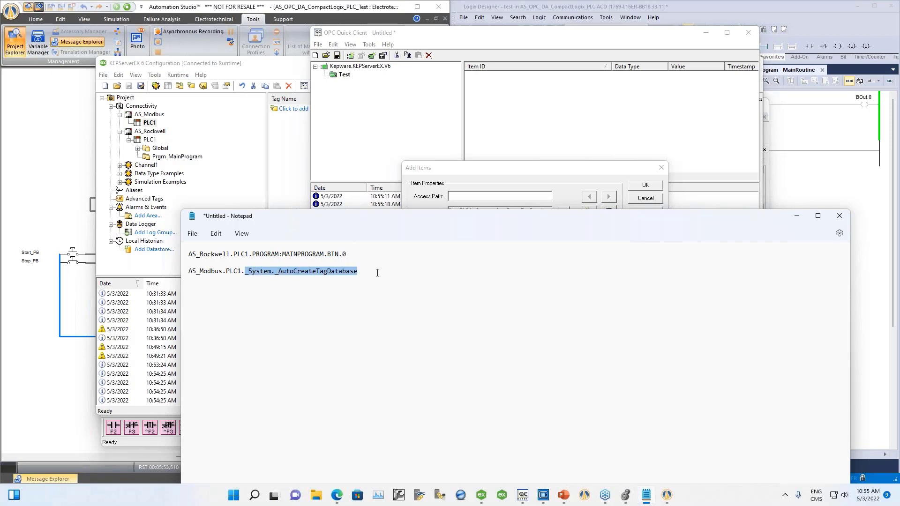
pyautogui.press('BackSpace')
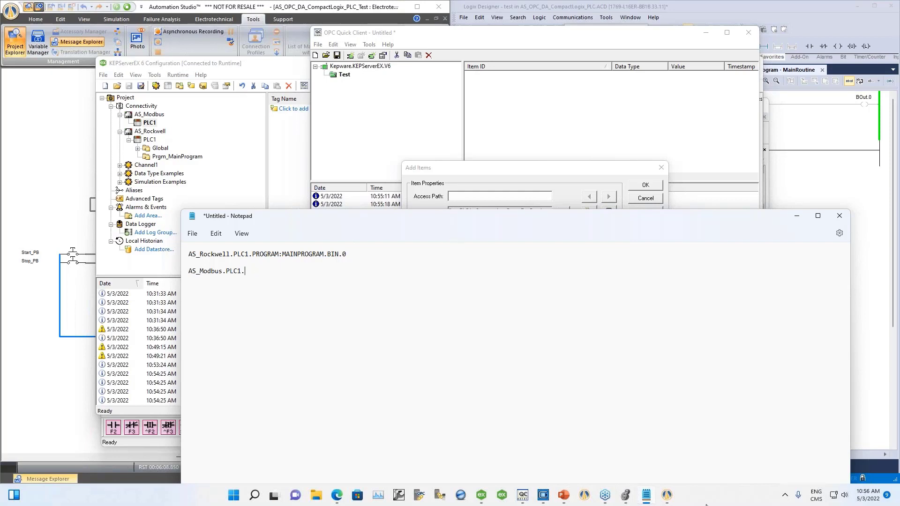
# Switch to CLICK Programming Software, open the Address Picker in a wider window and show the C bit addresses.
pyautogui.click(543, 497)
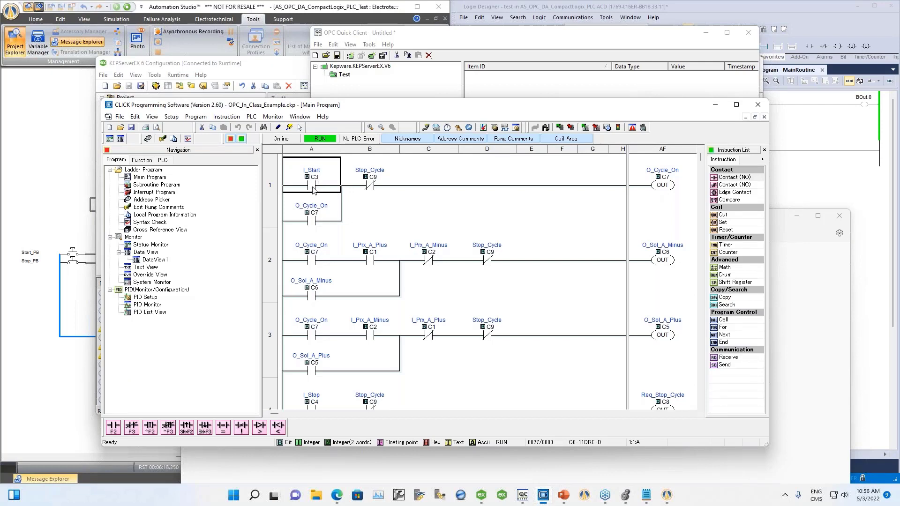
pyautogui.doubleClick(140, 199)
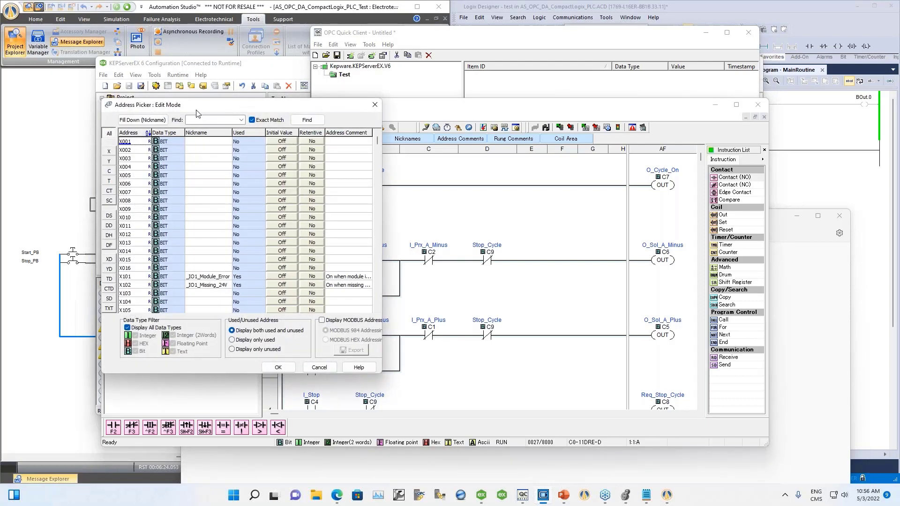
pyautogui.moveTo(196, 106); pyautogui.dragTo(327, 118)
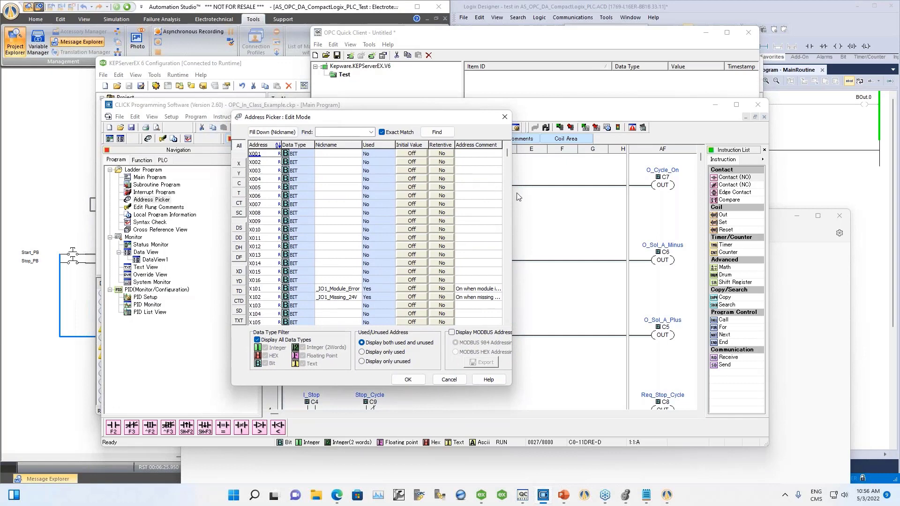
pyautogui.moveTo(510, 192); pyautogui.dragTo(596, 193)
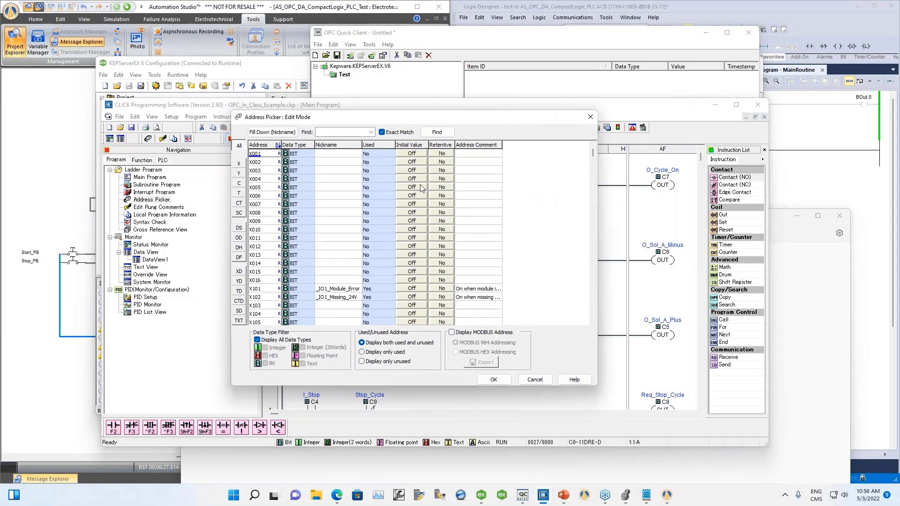
pyautogui.click(240, 184)
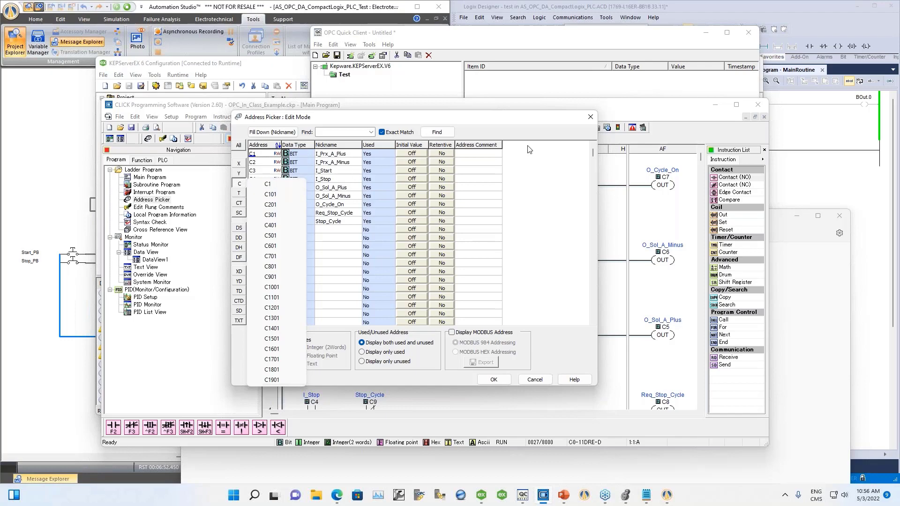
pyautogui.moveTo(427, 120); pyautogui.dragTo(249, 330)
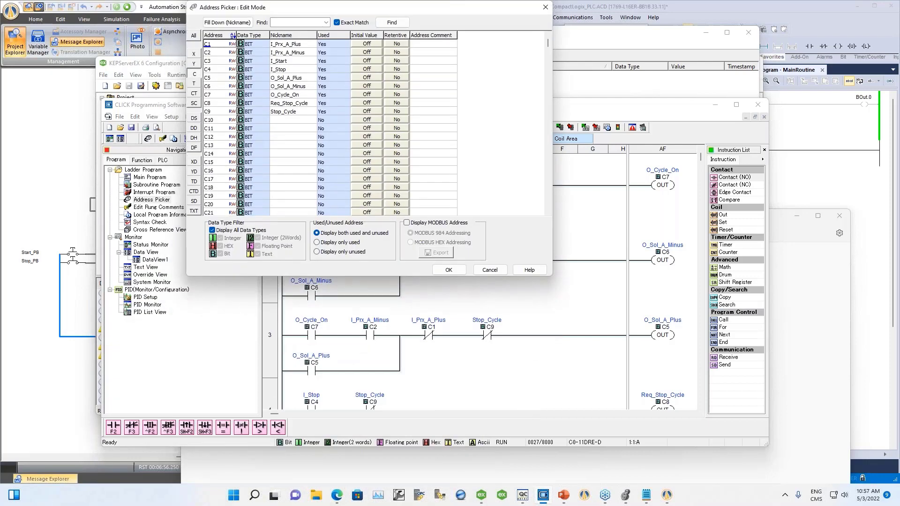
# Display the MODBUS 984 addresses of the C bits and reposition the Address Picker over the ladder program.
pyautogui.click(407, 223)
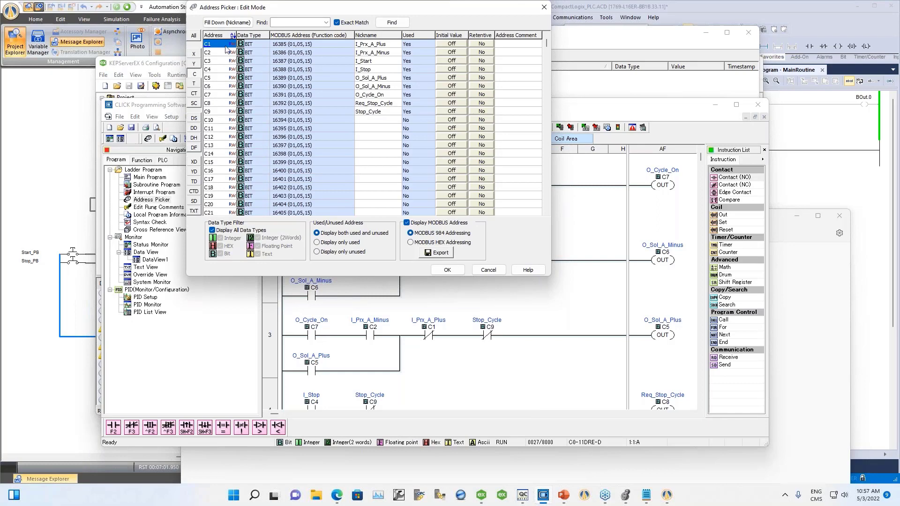
pyautogui.click(276, 44)
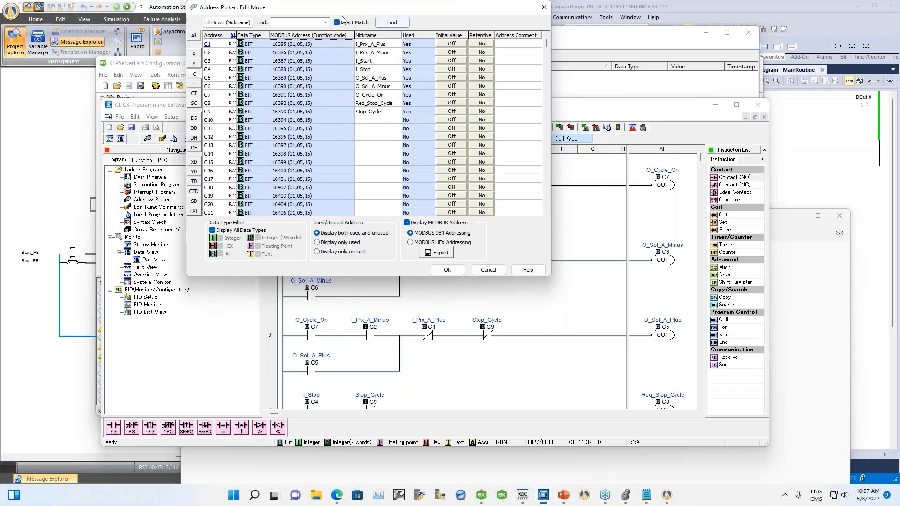
pyautogui.moveTo(333, 13); pyautogui.dragTo(386, 117)
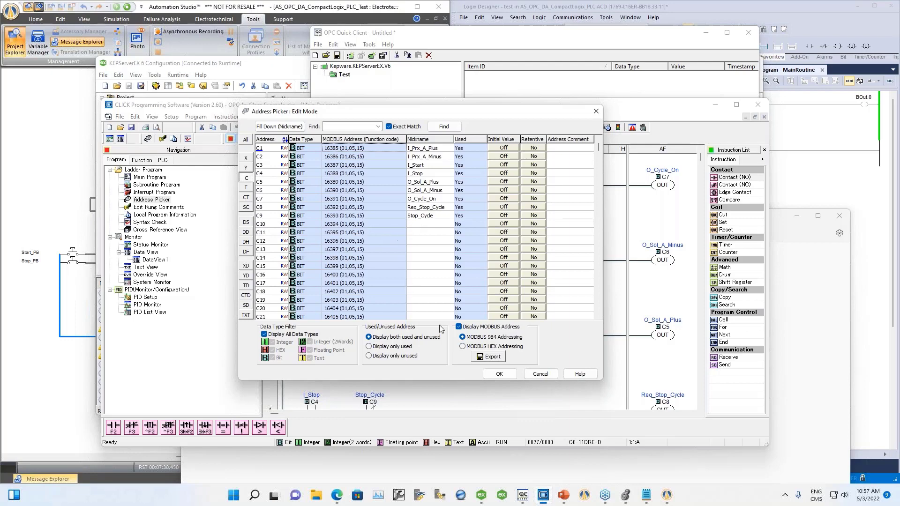
# Switch to Notepad, complete the Modbus item ID as "AS_Modbus.PLC1.016394" and copy it.
pyautogui.click(647, 495)
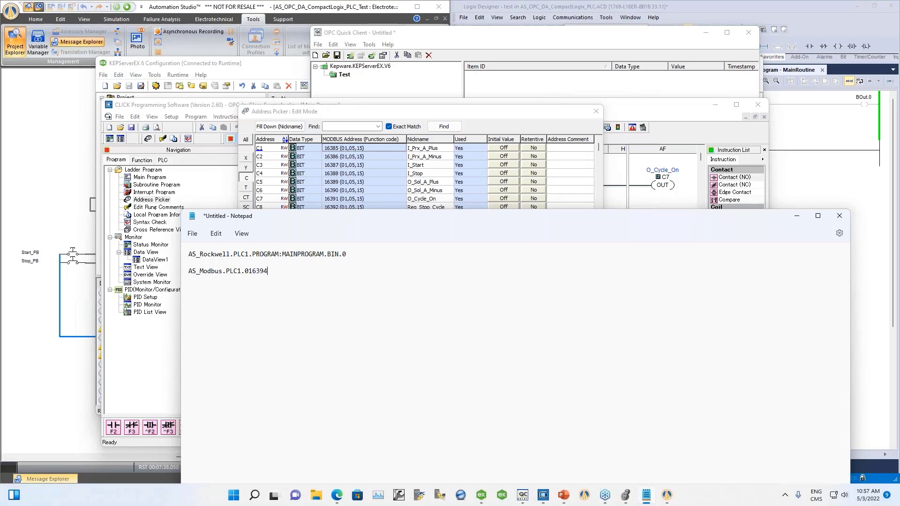
pyautogui.moveTo(270, 271); pyautogui.dragTo(186, 271)
pyautogui.rightClick(209, 273)
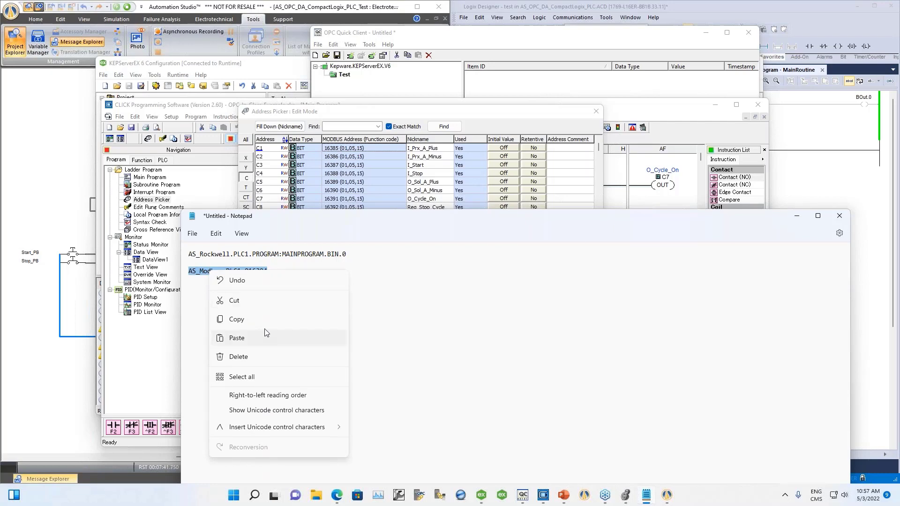
pyautogui.click(235, 318)
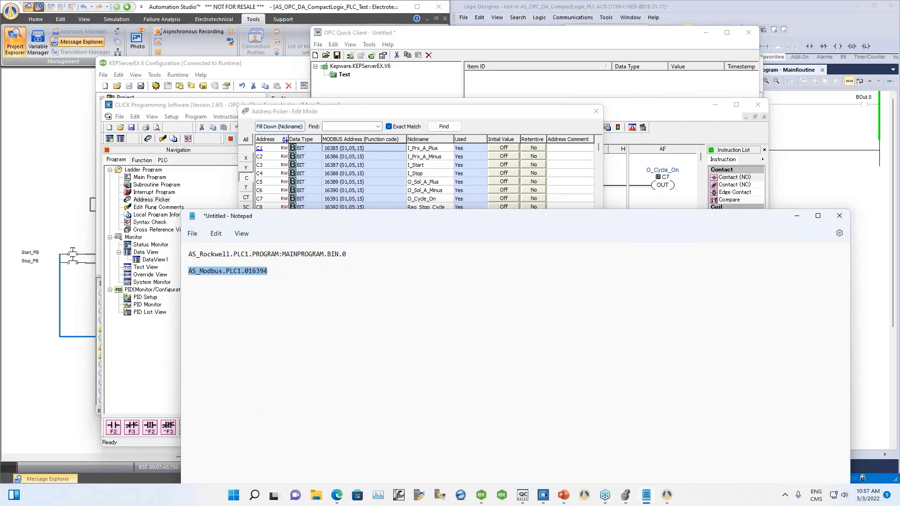
# Switch to OPC Quick Client, add the item AS_Modbus.PLC1.016394 to the Test group and widen the window to show its Quality and Update Count.
pyautogui.click(415, 43)
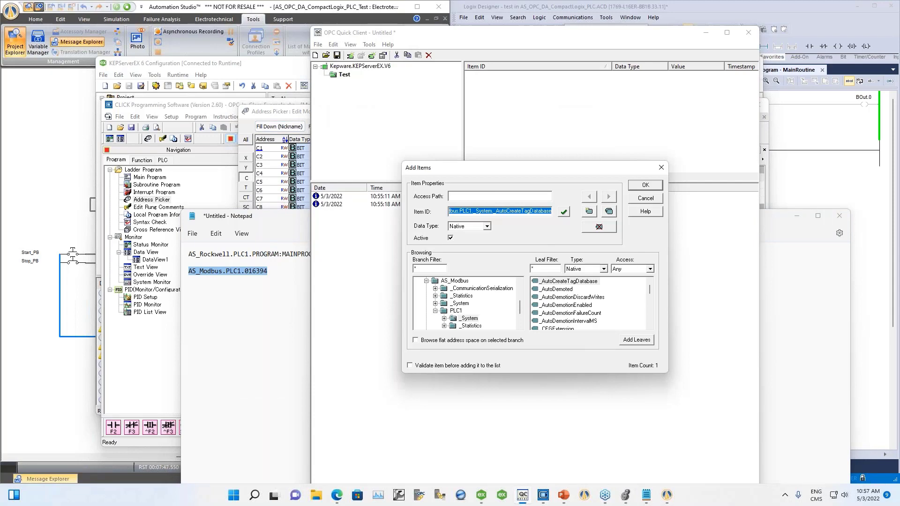
pyautogui.press('BackSpace')
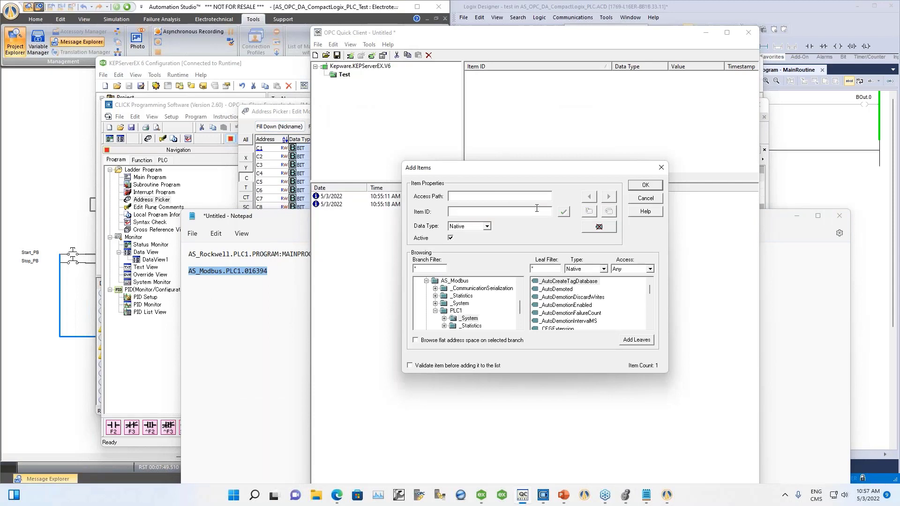
pyautogui.hotkey('ctrl', 'v')
pyautogui.click(564, 212)
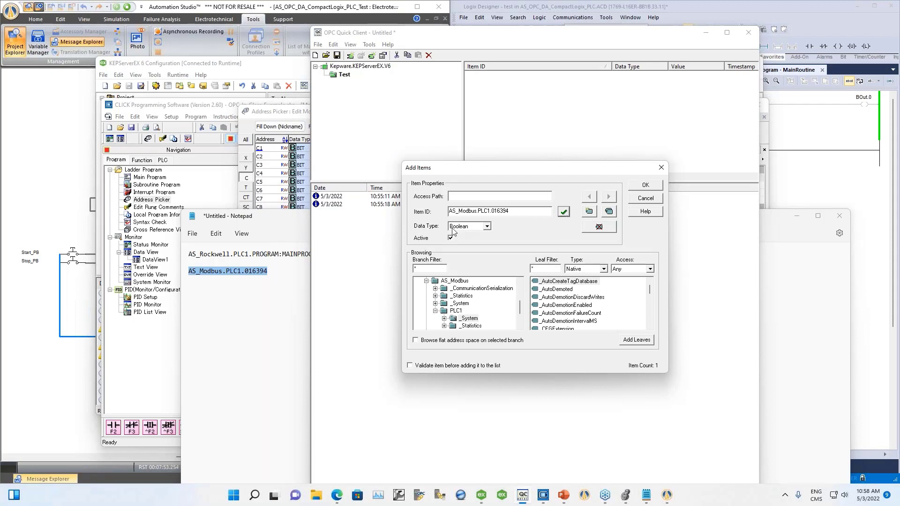
pyautogui.click(645, 186)
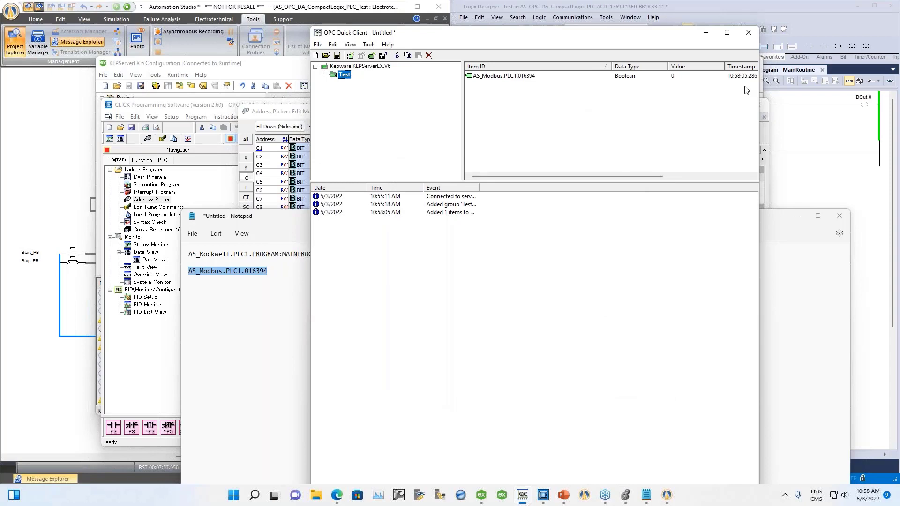
pyautogui.moveTo(763, 81); pyautogui.dragTo(899, 81)
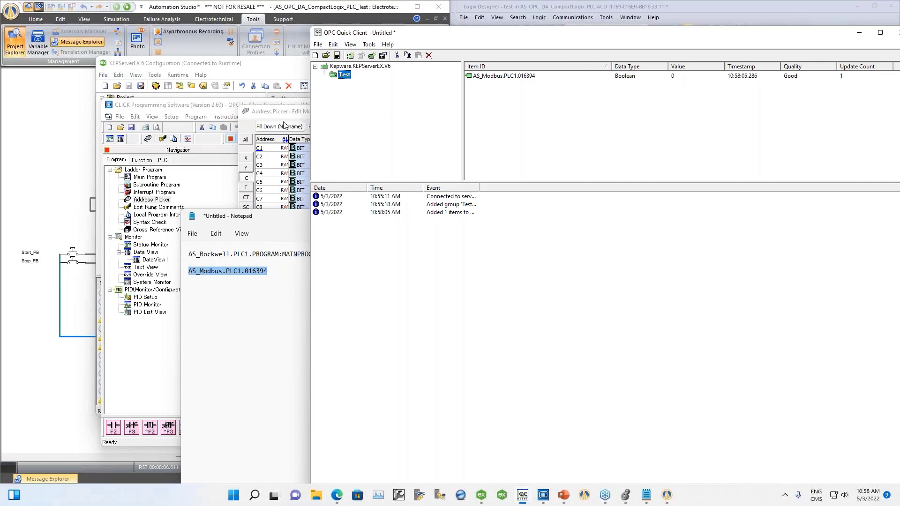
# Switch to CLICK Programming Software, close the Address Picker and open DataView1.
pyautogui.moveTo(270, 119); pyautogui.dragTo(78, 89)
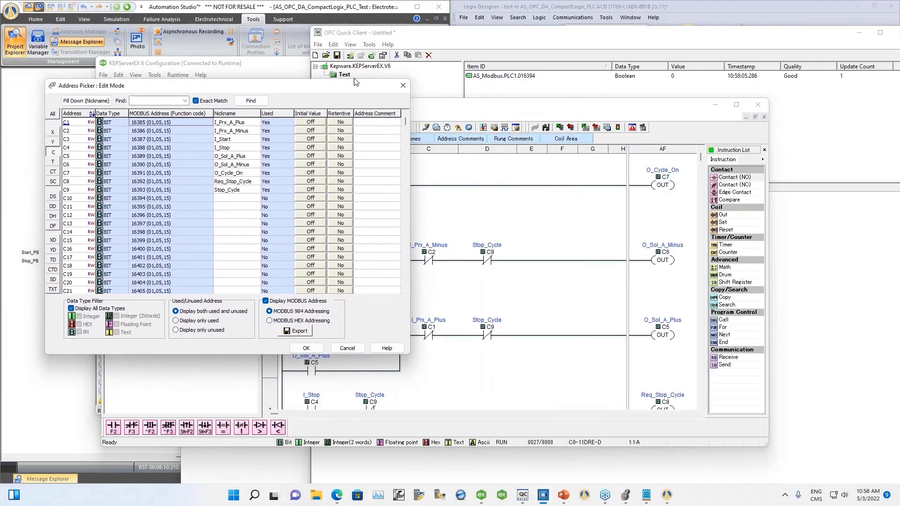
pyautogui.click(402, 86)
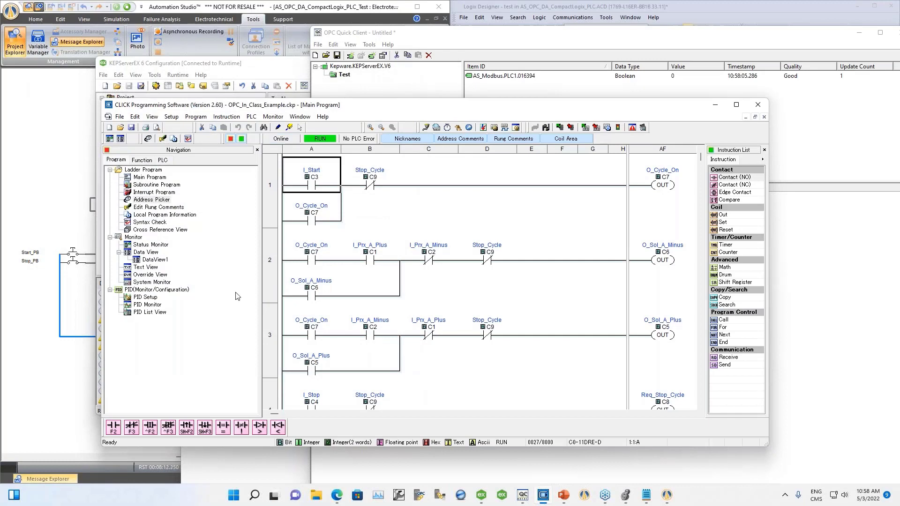
pyautogui.click(136, 238)
pyautogui.doubleClick(157, 260)
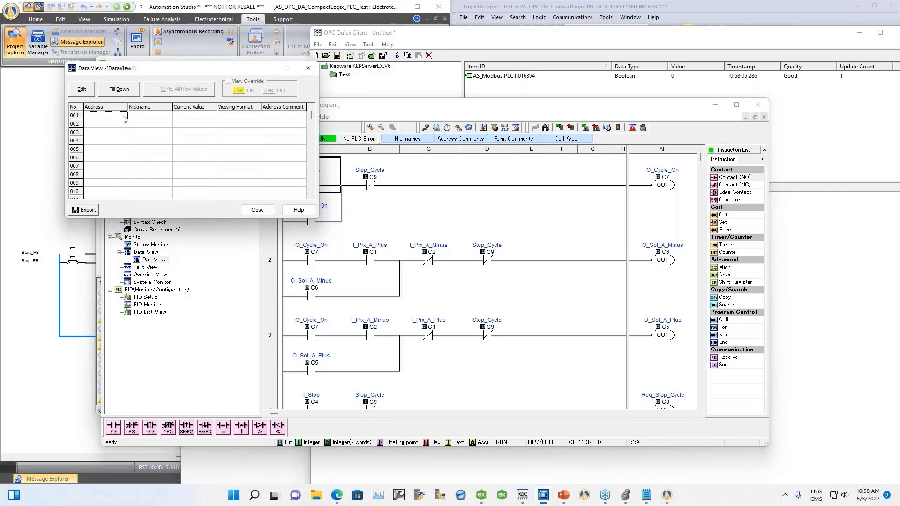
# Add bit C10 to the first row of DataView1 and move the Data View window lower.
pyautogui.click(126, 118)
pyautogui.click(122, 116)
pyautogui.click(53, 152)
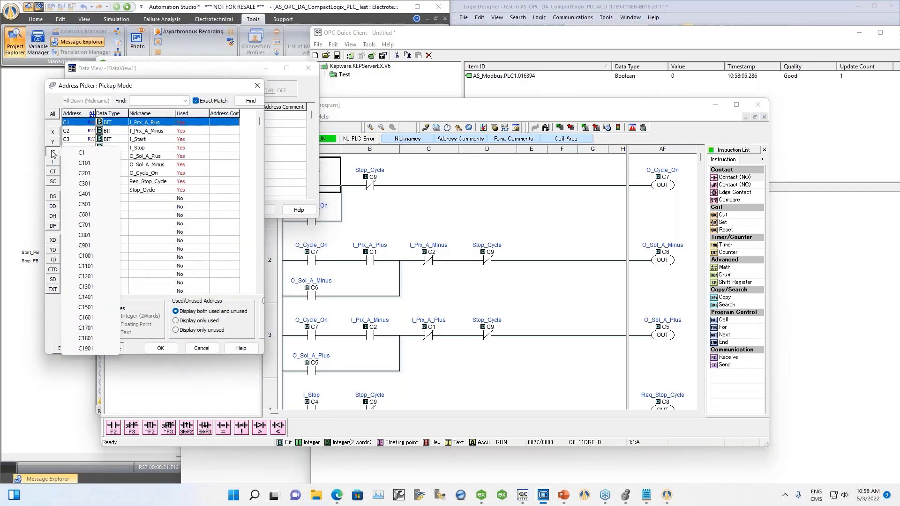
pyautogui.click(148, 201)
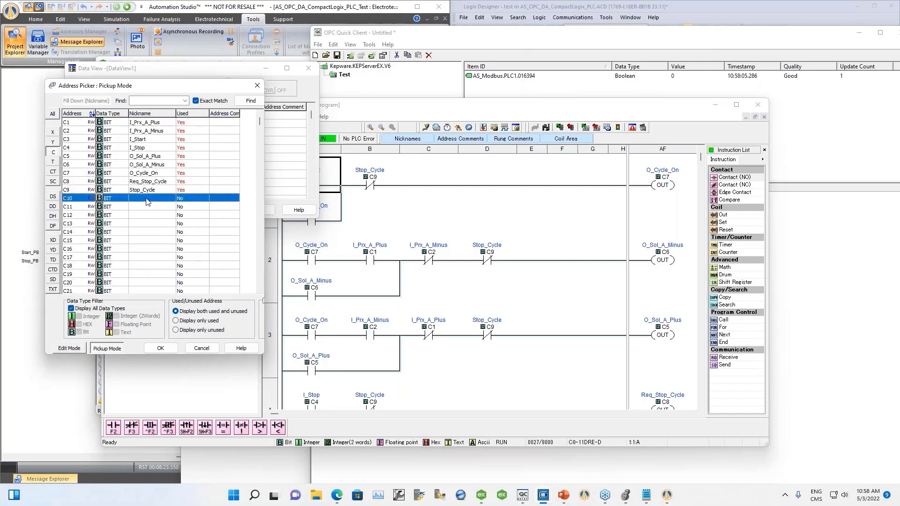
pyautogui.doubleClick(148, 201)
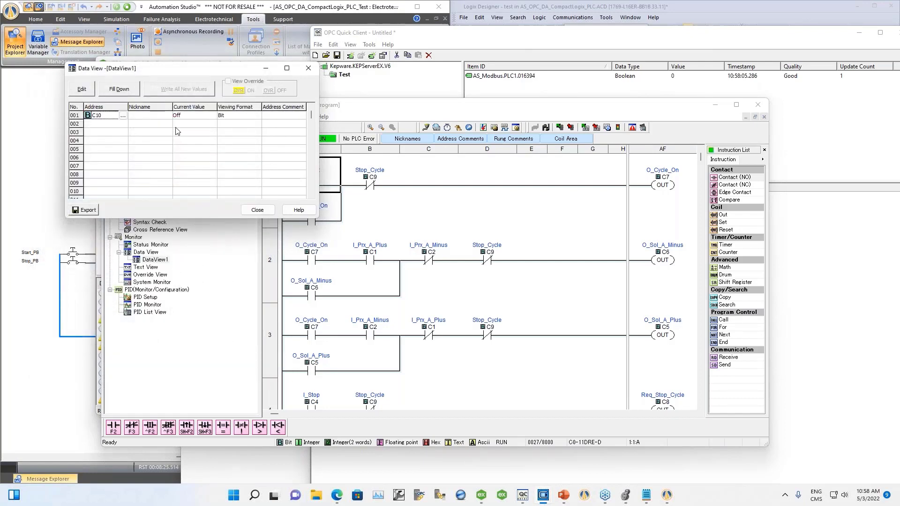
pyautogui.moveTo(172, 69); pyautogui.dragTo(160, 155)
# Switch to OPC Quick Client and write the value 1 synchronously to AS_Modbus.PLC1.016394.
pyautogui.click(547, 37)
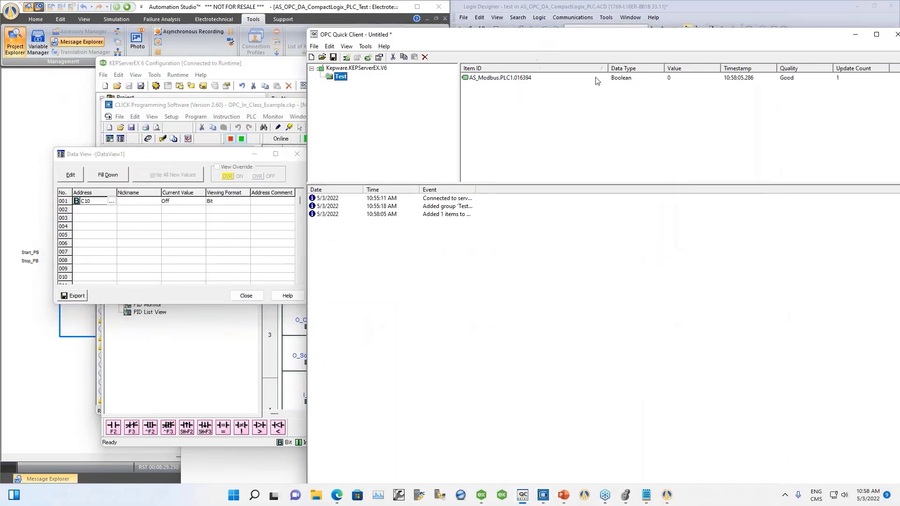
pyautogui.click(672, 79)
pyautogui.rightClick(672, 81)
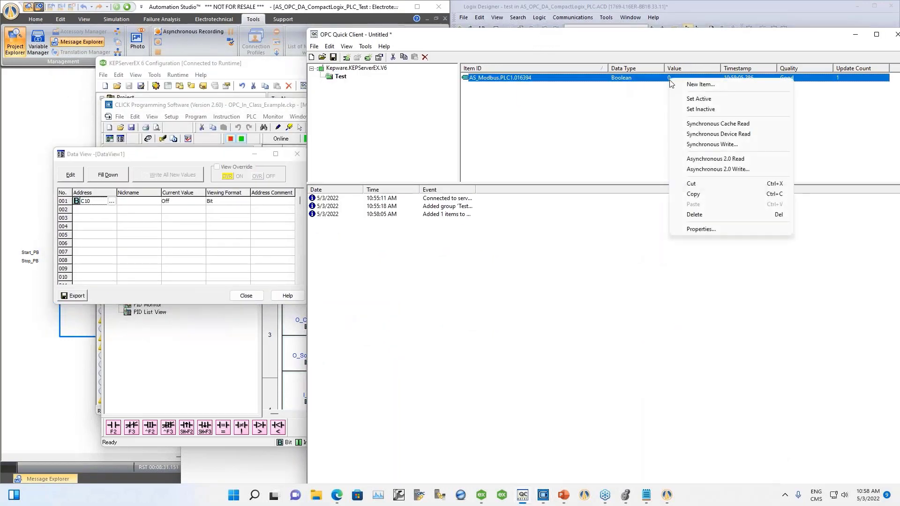
pyautogui.click(708, 145)
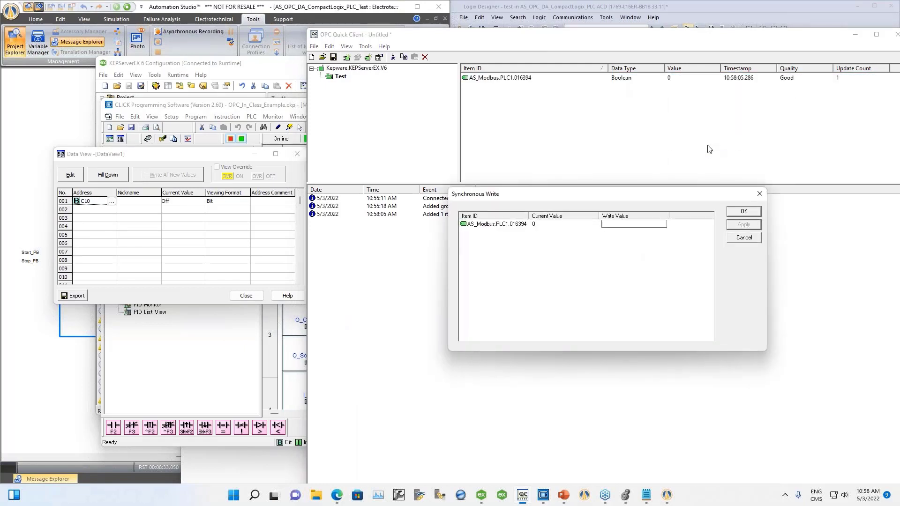
pyautogui.write('1')
pyautogui.click(743, 211)
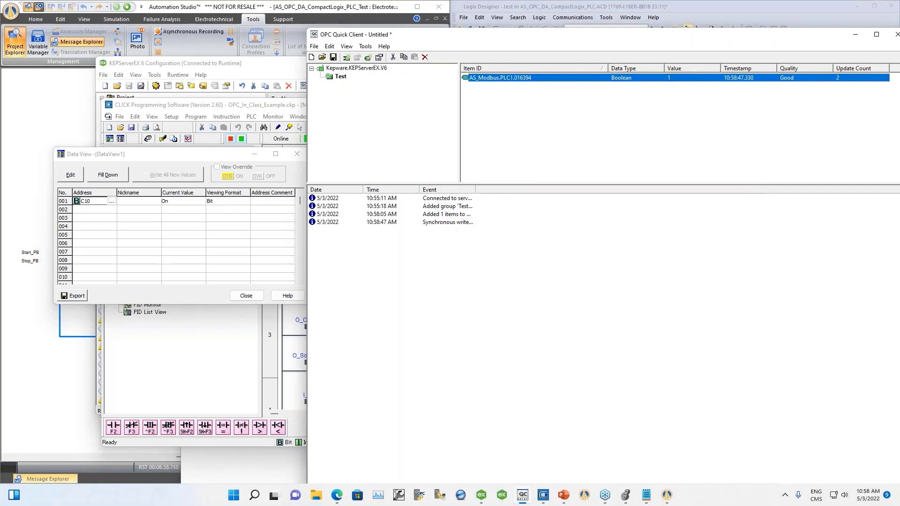
# Write the value 0 synchronously to AS_Modbus.PLC1.016394.
pyautogui.doubleClick(675, 79)
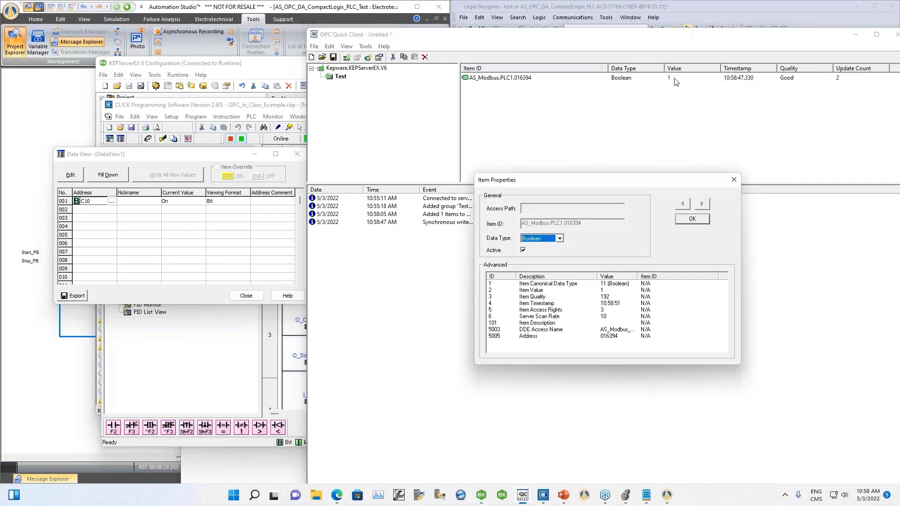
pyautogui.click(734, 180)
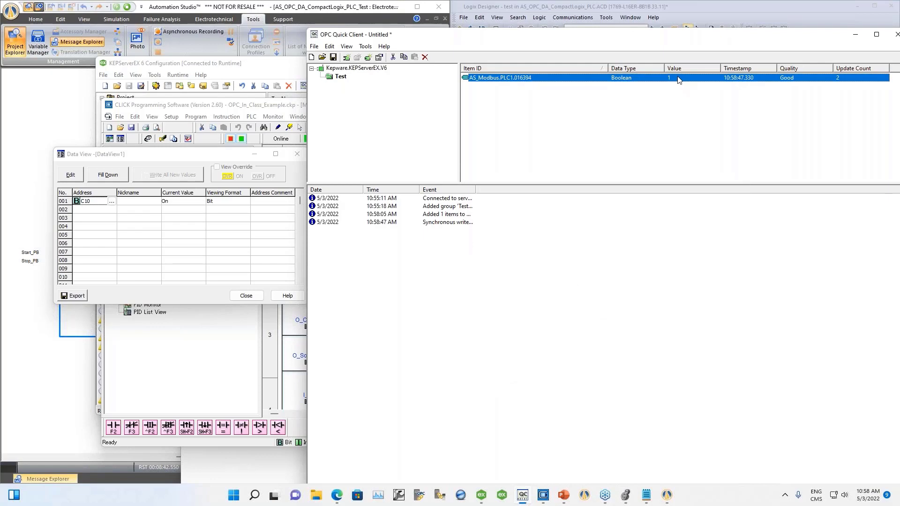
pyautogui.rightClick(678, 80)
pyautogui.click(717, 143)
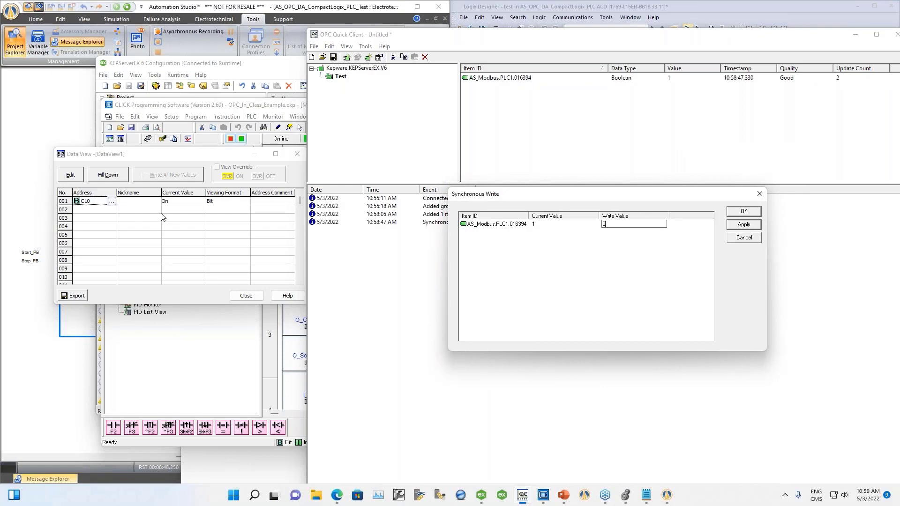
pyautogui.click(744, 212)
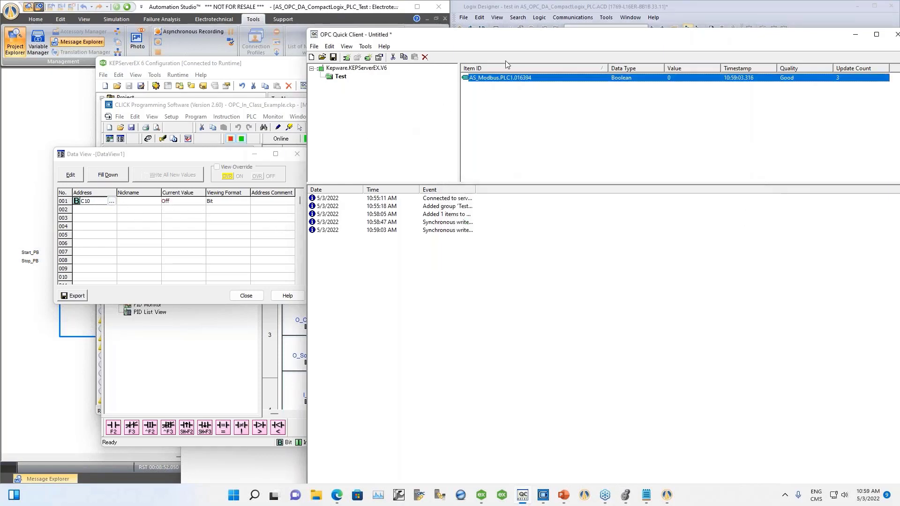
# Close OPC Quick Client and the Data View window in CLICK Programming Software.
pyautogui.doubleClick(571, 39)
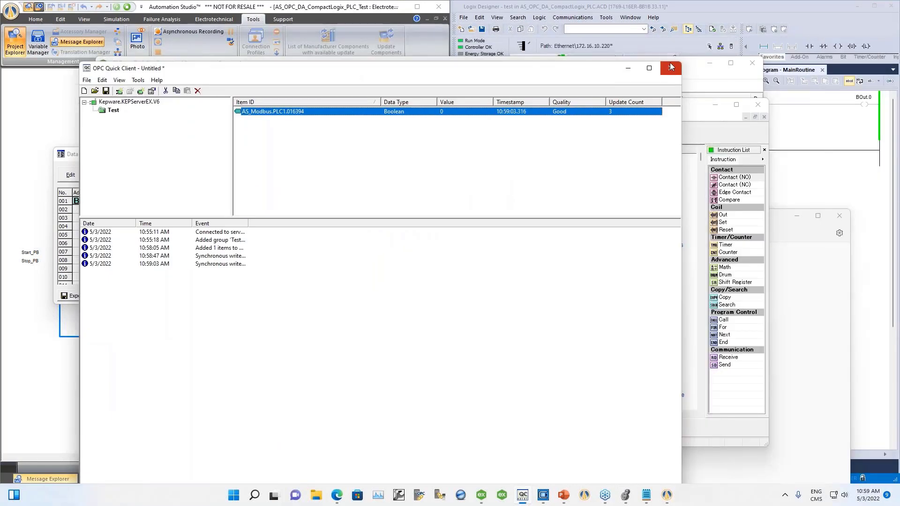
pyautogui.click(671, 67)
pyautogui.click(383, 328)
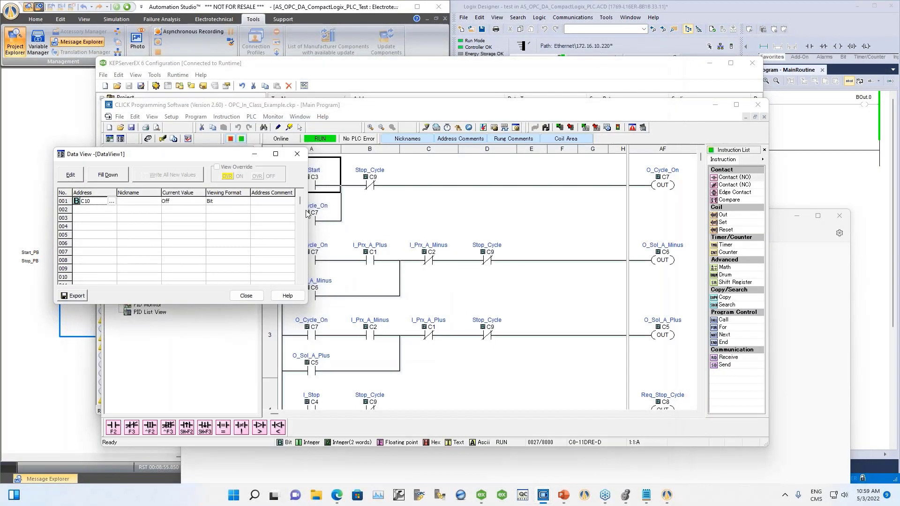
pyautogui.click(297, 155)
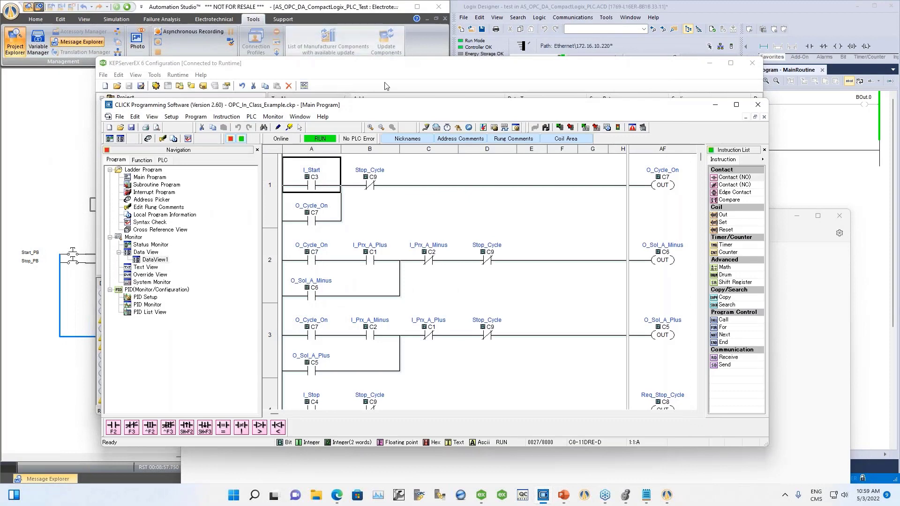
# Minimize KEPServerEX and Notepad, and dock CLICK Programming Software beside Automation Studio with its side panes narrowed.
pyautogui.moveTo(352, 59); pyautogui.dragTo(352, 85)
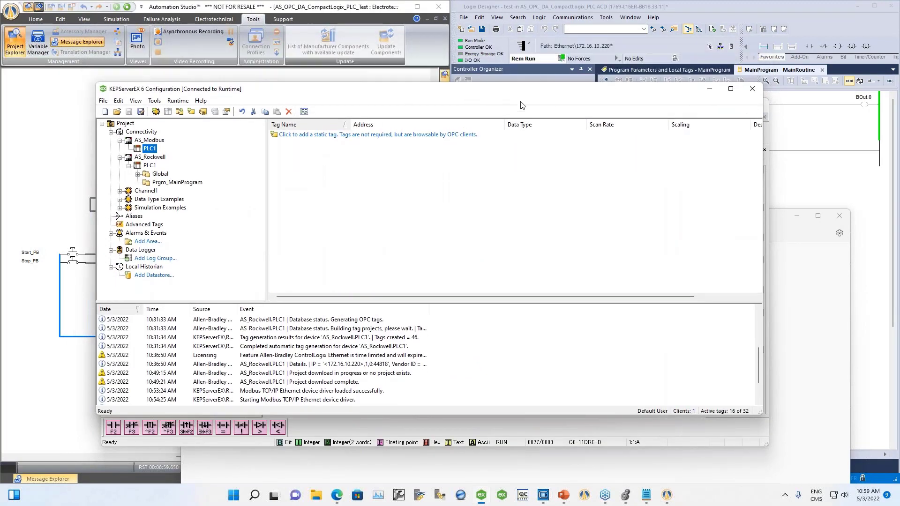
pyautogui.click(710, 90)
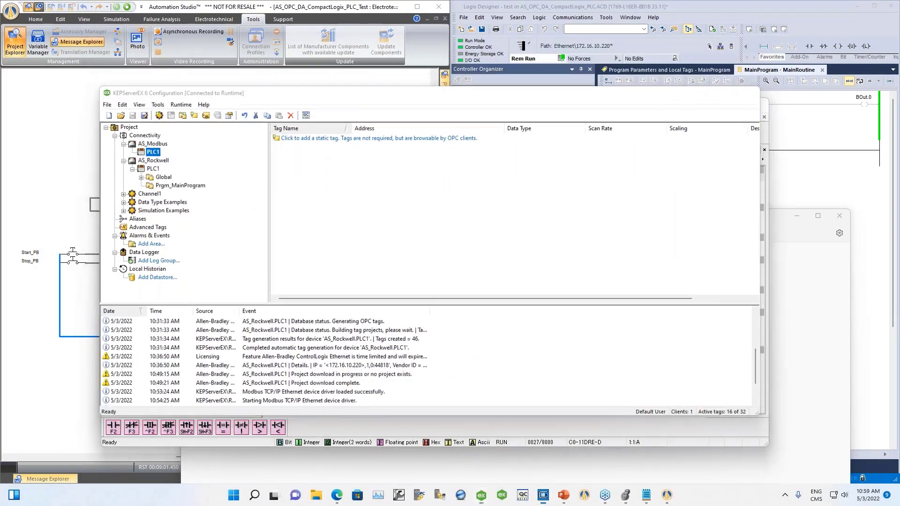
pyautogui.moveTo(373, 108); pyautogui.dragTo(899, 107)
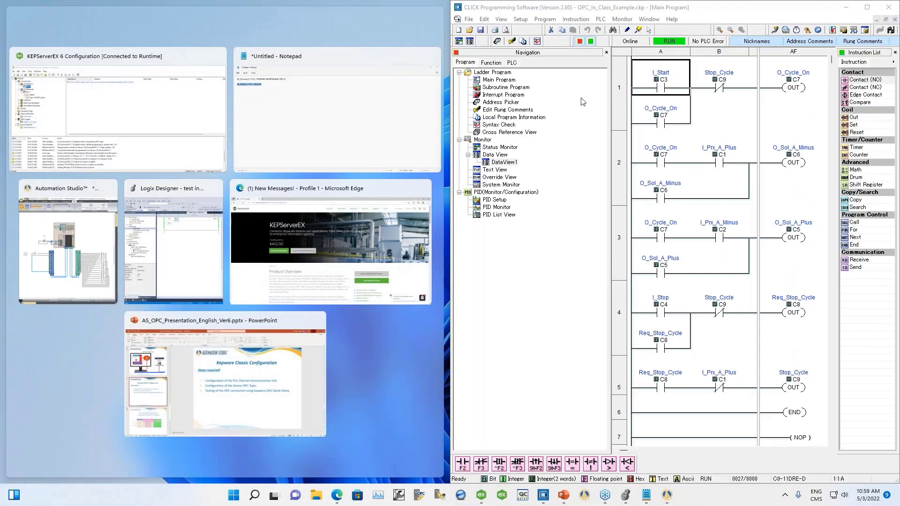
pyautogui.press('Escape')
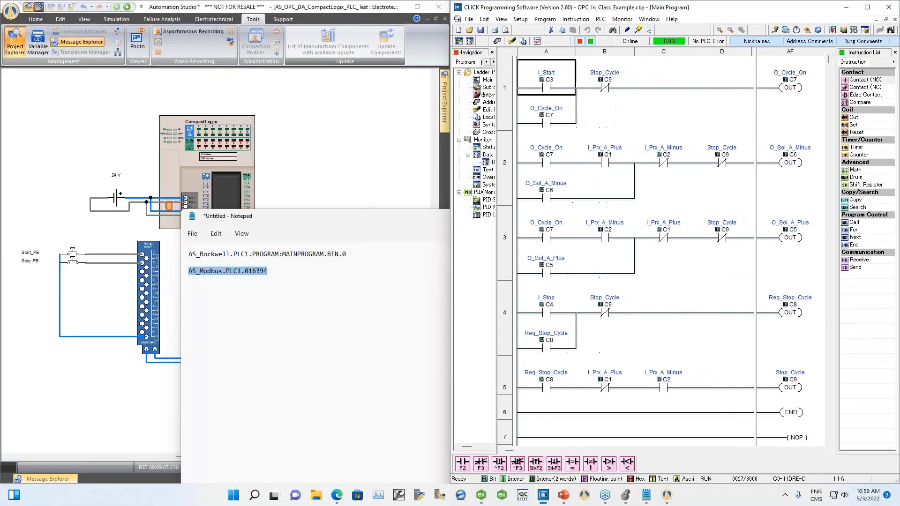
pyautogui.moveTo(838, 110); pyautogui.dragTo(886, 106)
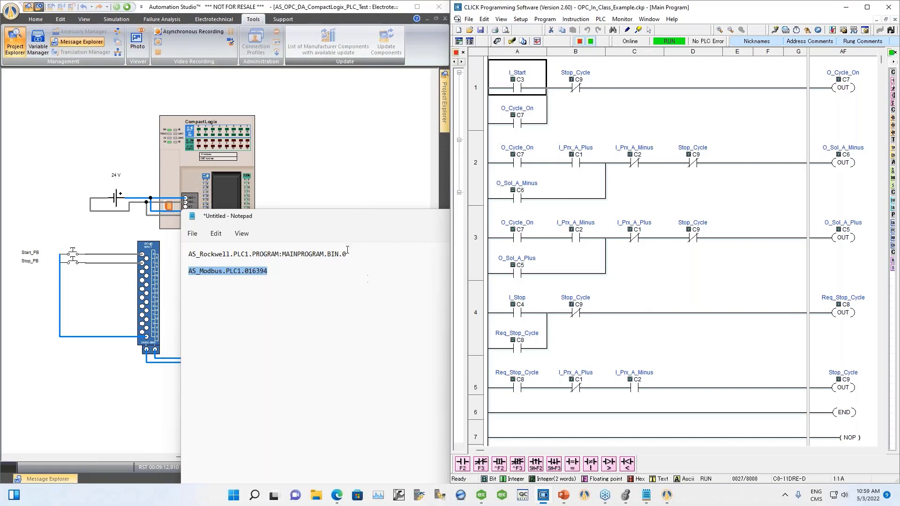
pyautogui.click(325, 221)
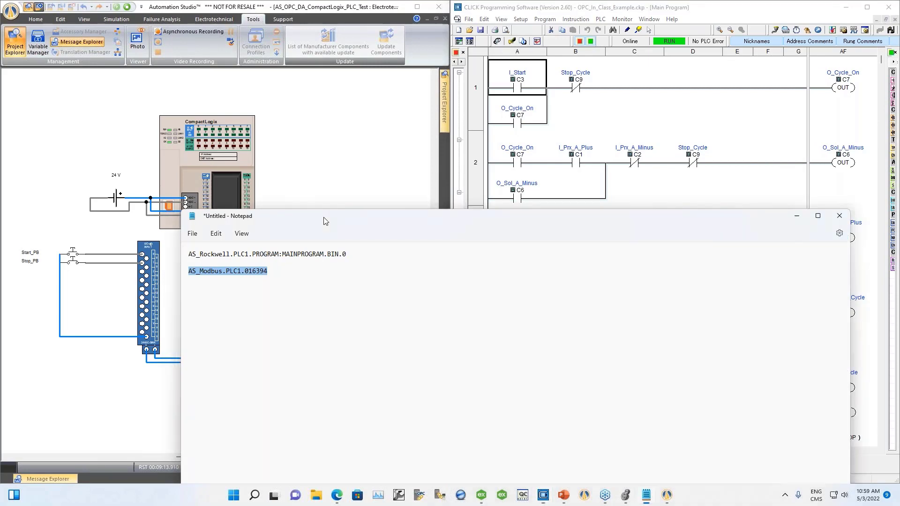
pyautogui.click(796, 216)
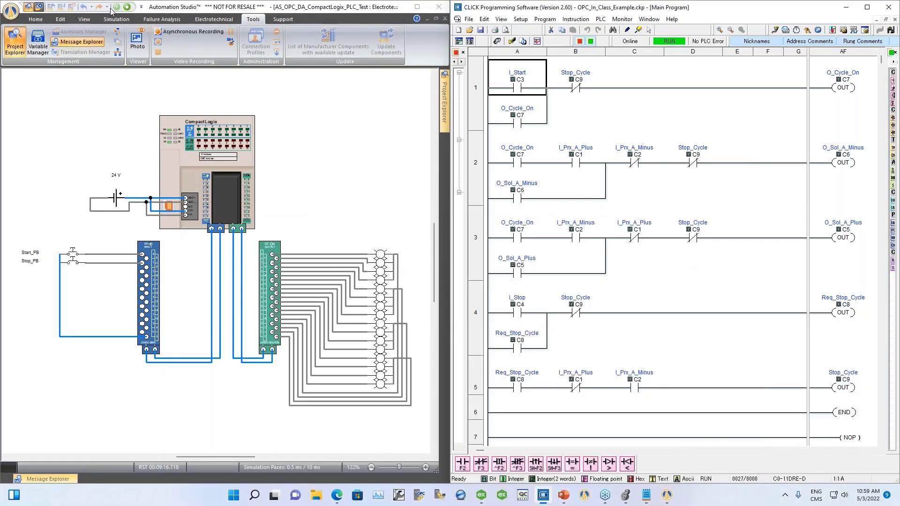
# Stop the running simulation in Automation Studio and dismiss the save prompt for the AS_OPC_DA_CompactLogix_PLC_Test project.
pyautogui.click(128, 8)
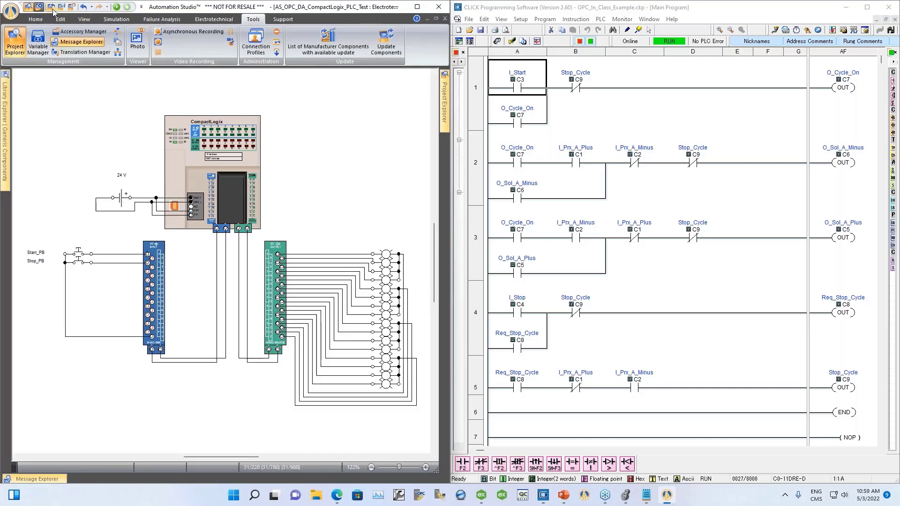
pyautogui.click(52, 8)
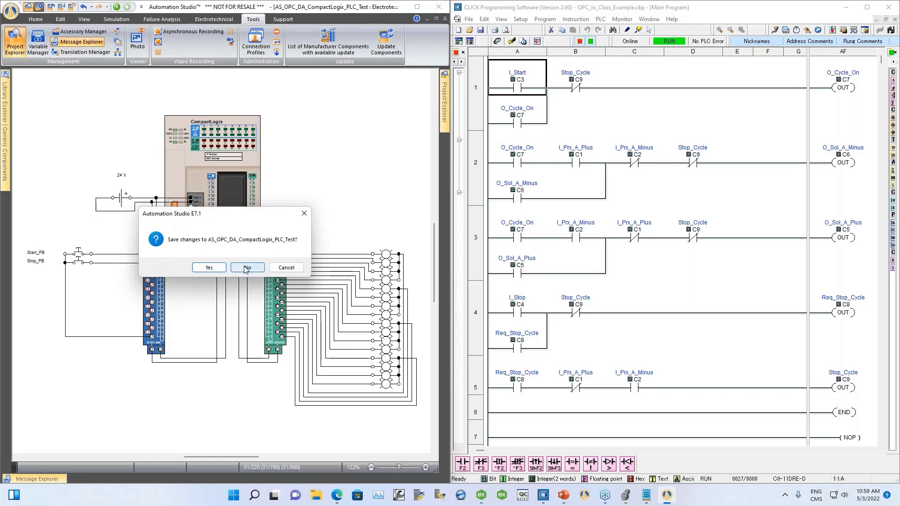
pyautogui.click(304, 213)
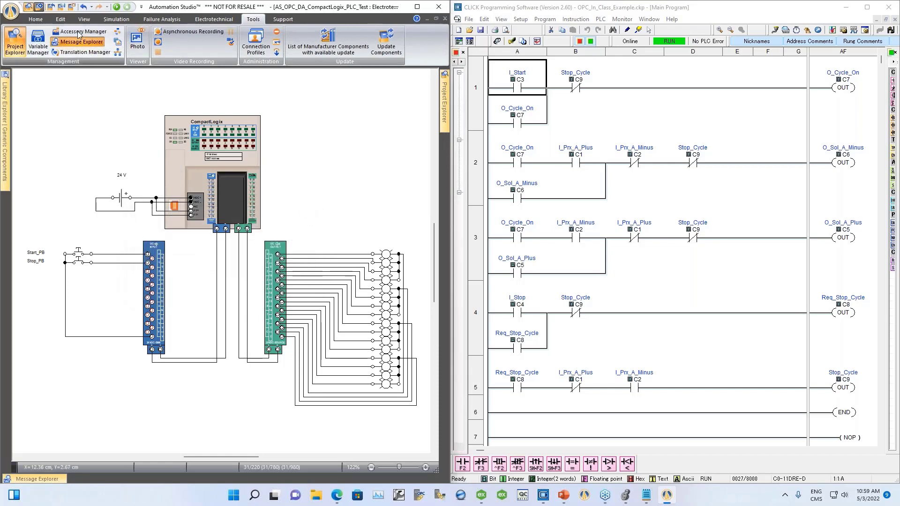
# Save a copy of the current project as AS_OPC_DA_CompactLogix_PLC_Test1 in the Webinar_OPC folder.
pyautogui.click(11, 10)
pyautogui.moveTo(24, 37)
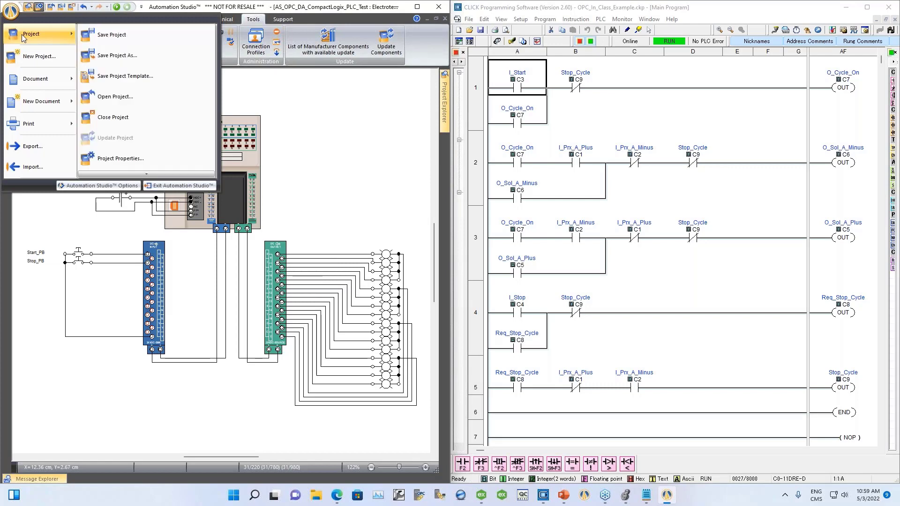
pyautogui.click(117, 55)
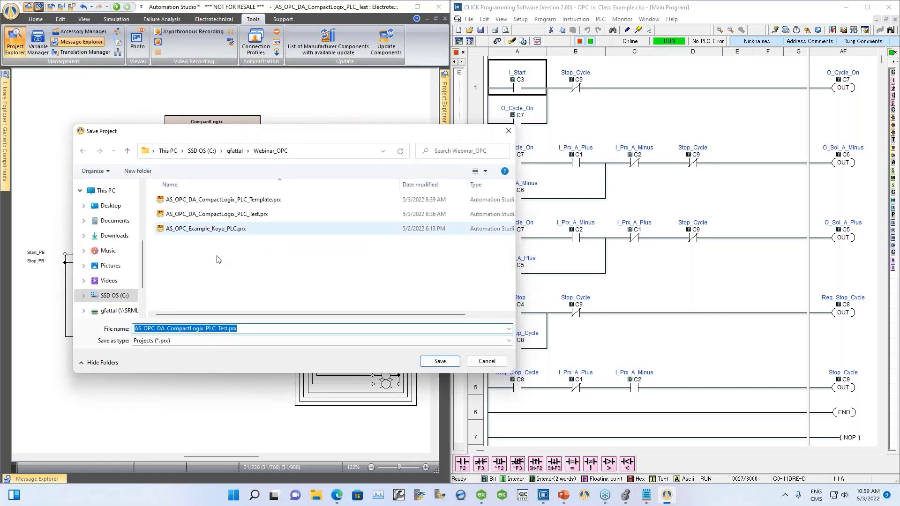
pyautogui.click(228, 328)
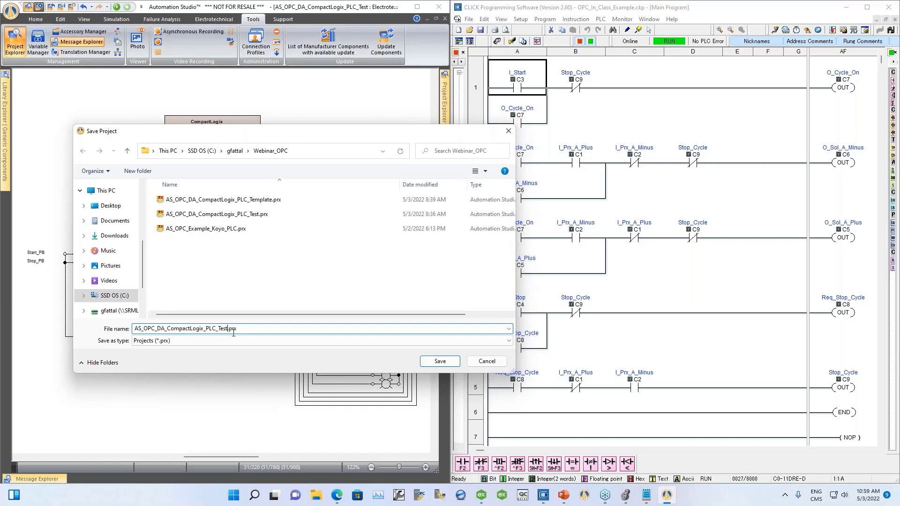
pyautogui.click(440, 361)
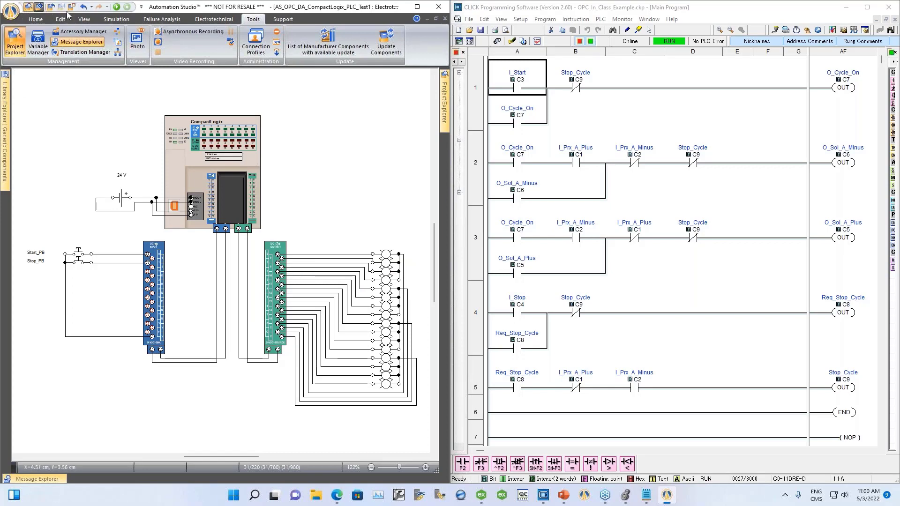
# Open the AS_OPC_Example_Koyo_PLC.prx project from the Webinar_OPC folder.
pyautogui.click(51, 7)
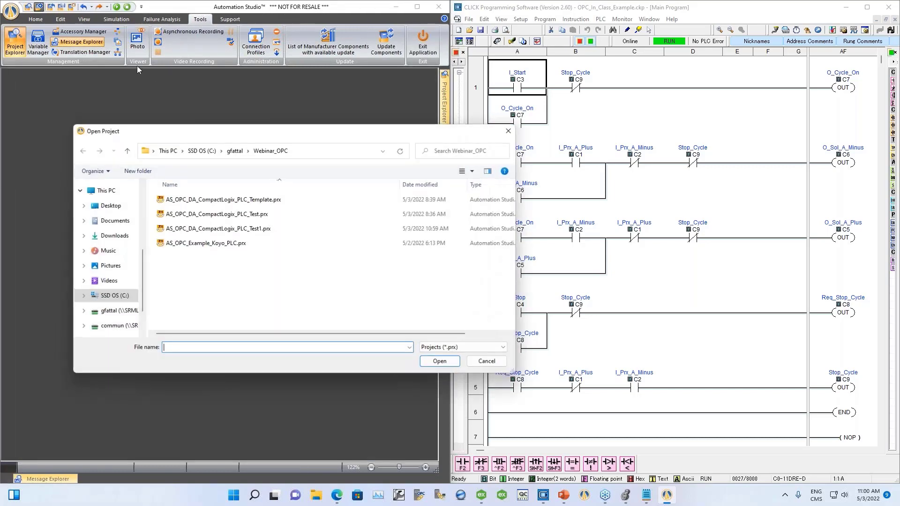
pyautogui.click(193, 243)
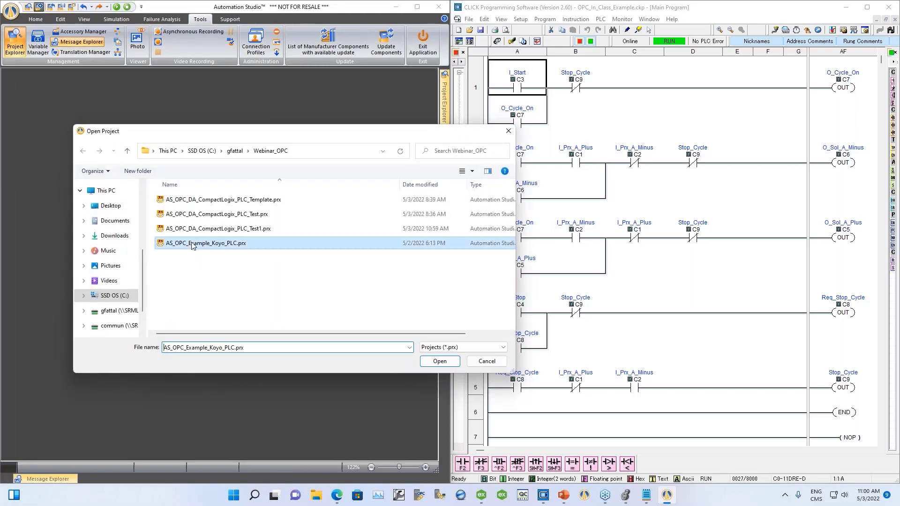
pyautogui.click(438, 362)
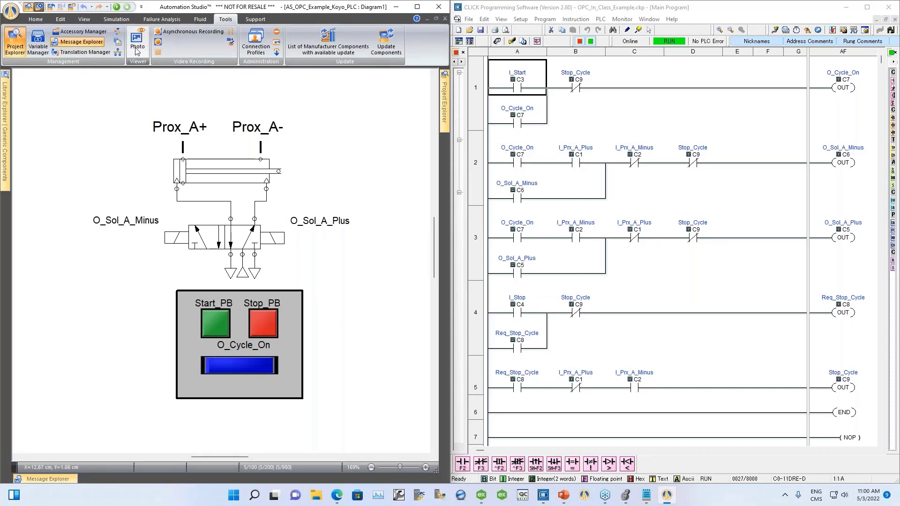
# Inspect the items in Group_#1 of the Kepware OPC DA server in Communication Manager and close it.
pyautogui.click(117, 52)
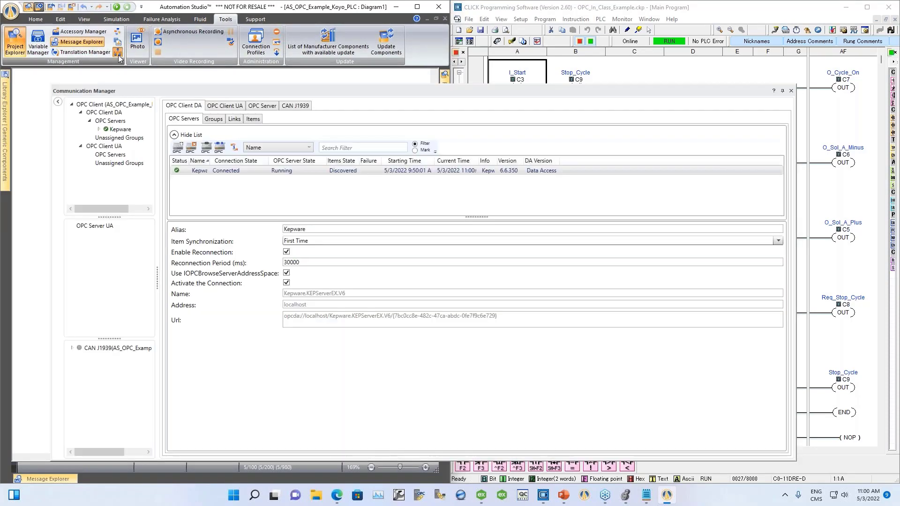
pyautogui.click(99, 129)
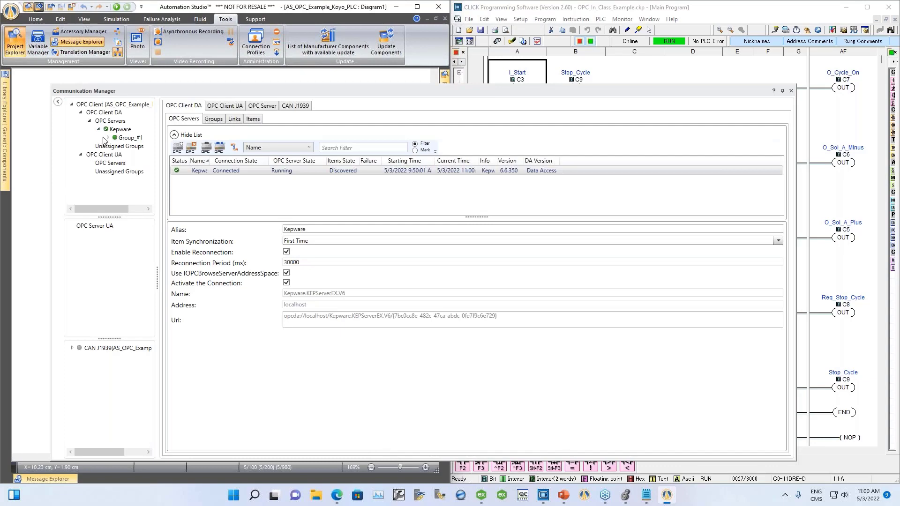
pyautogui.click(108, 138)
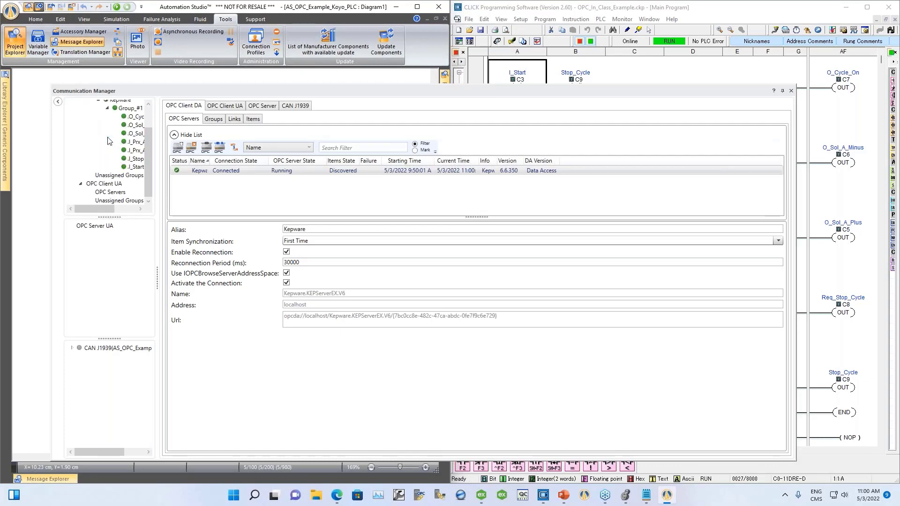
pyautogui.click(790, 91)
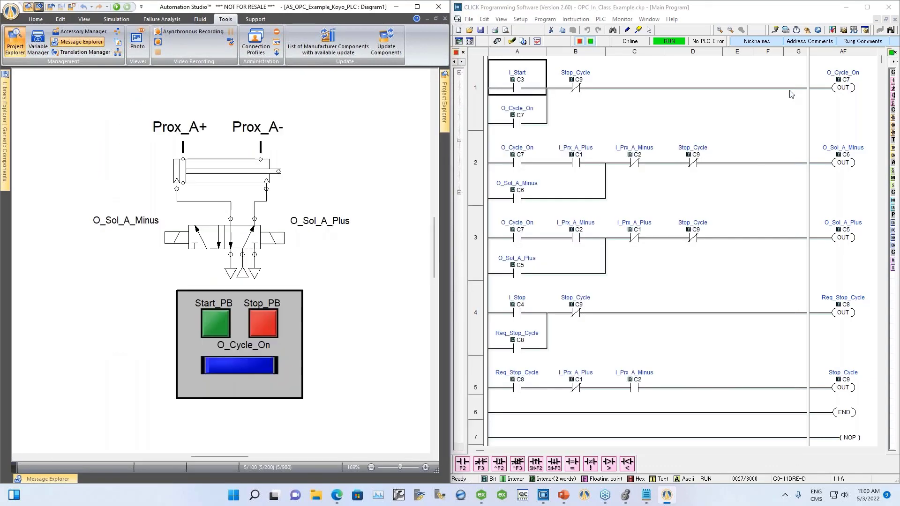
# Simulate the Koyo project with ladder status monitoring enabled in CLICK Programming Software, and start the cylinder cycle with Start_PB.
pyautogui.click(116, 7)
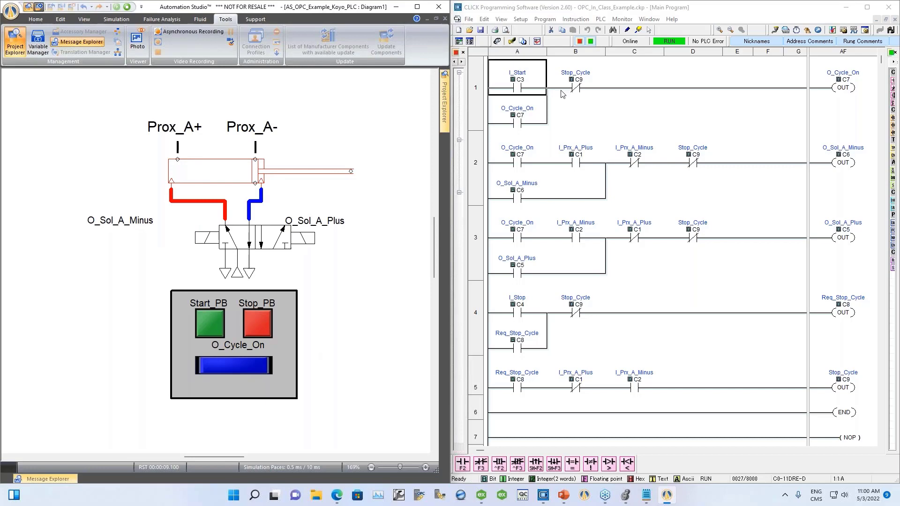
pyautogui.click(644, 111)
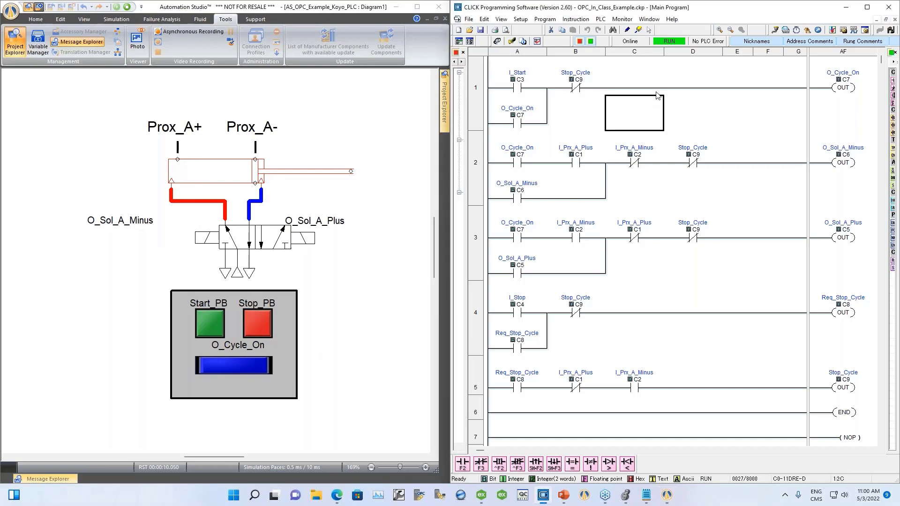
pyautogui.click(622, 19)
pyautogui.click(642, 29)
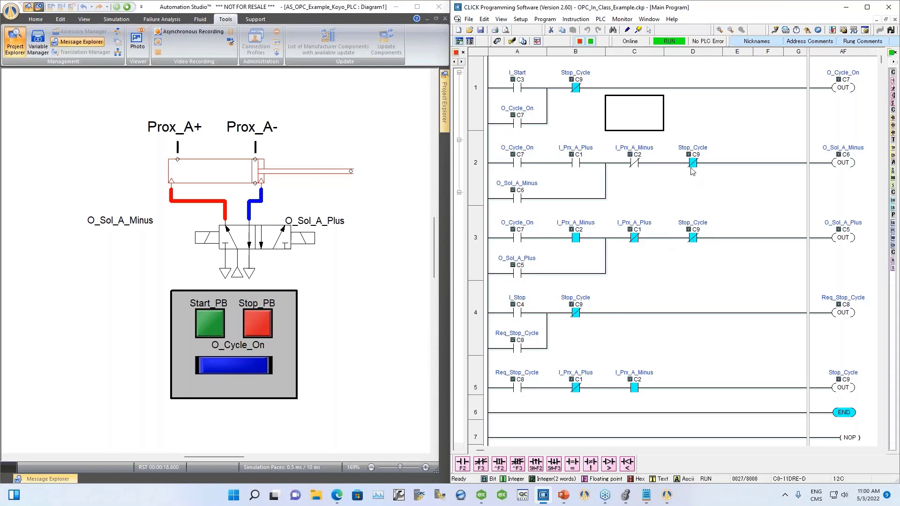
pyautogui.click(208, 331)
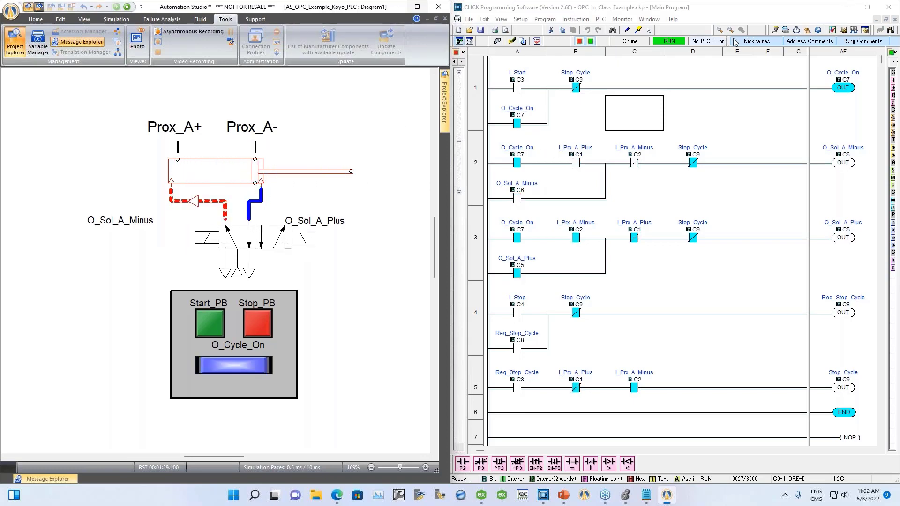
# Minimize CLICK Programming Software and stop the cylinder simulation in Automation Studio.
pyautogui.click(846, 7)
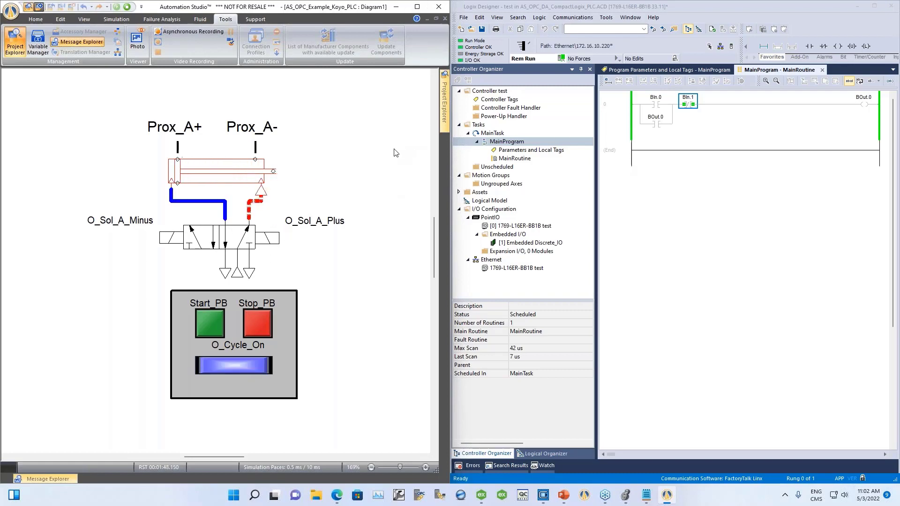
pyautogui.click(126, 7)
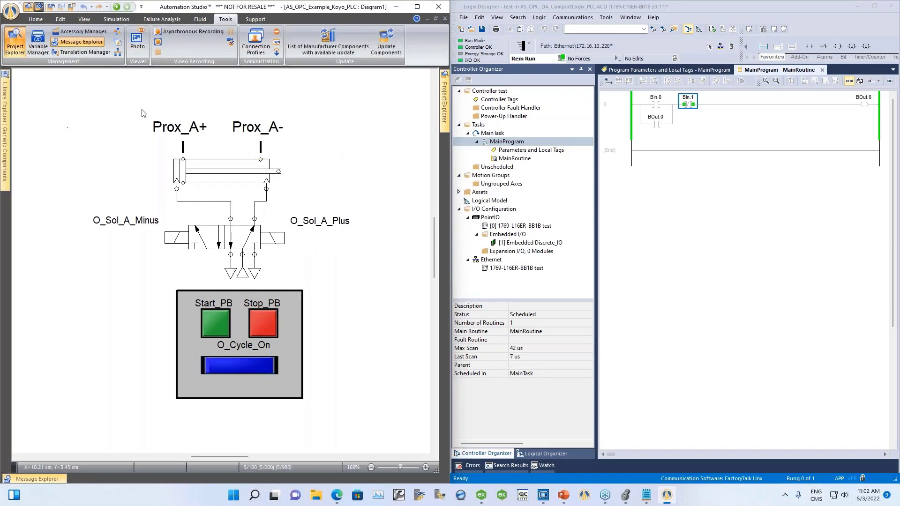
# Create a new project from the 3-Electrical (AC-DC) template.
pyautogui.click(10, 14)
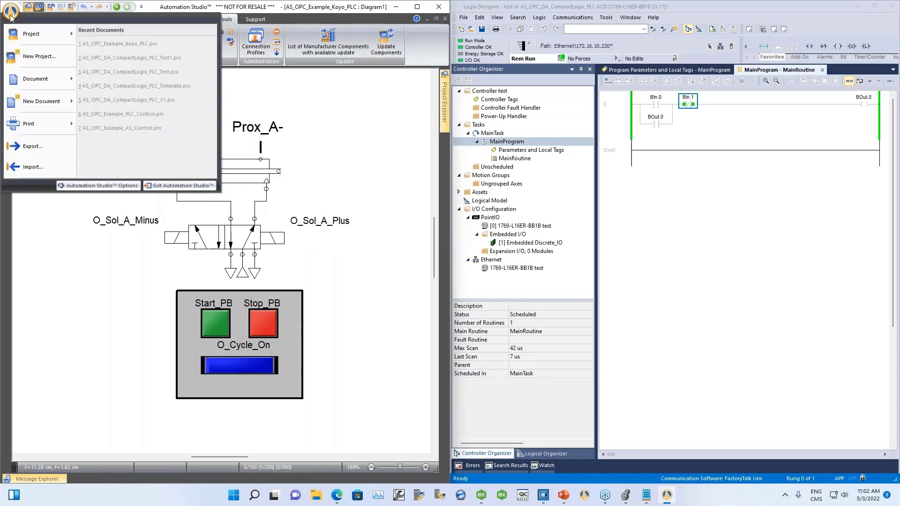
pyautogui.click(30, 57)
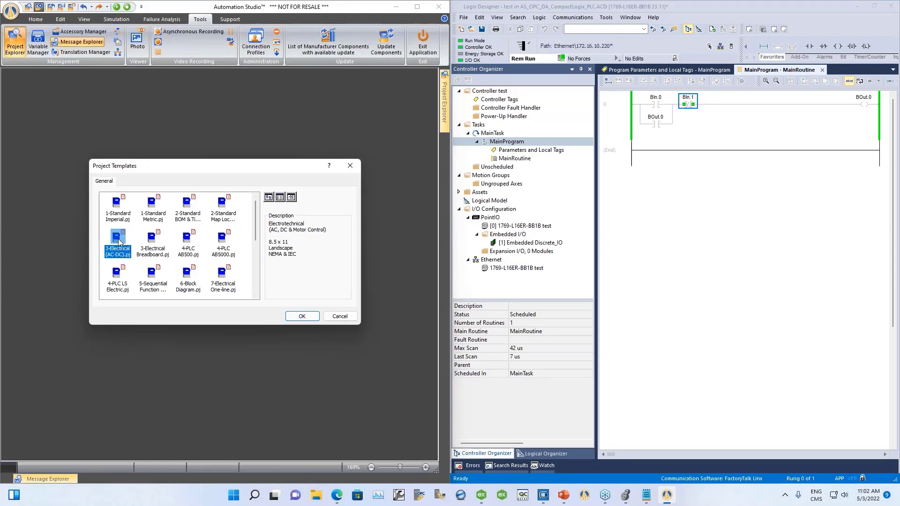
pyautogui.click(301, 317)
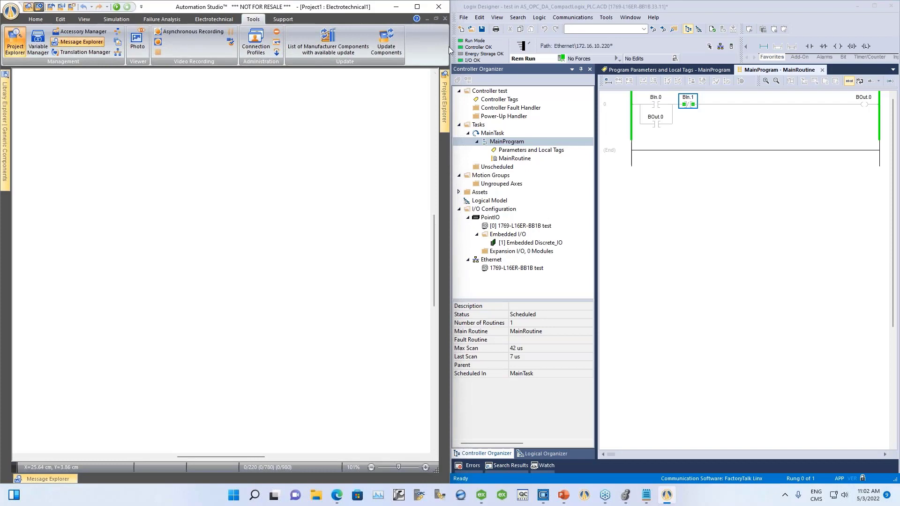
# Widen the Automation Studio window against Logix Designer and pin the Library Explorer open.
pyautogui.moveTo(449, 45)
pyautogui.moveTo(449, 45); pyautogui.dragTo(634, 44)
pyautogui.click(7, 90)
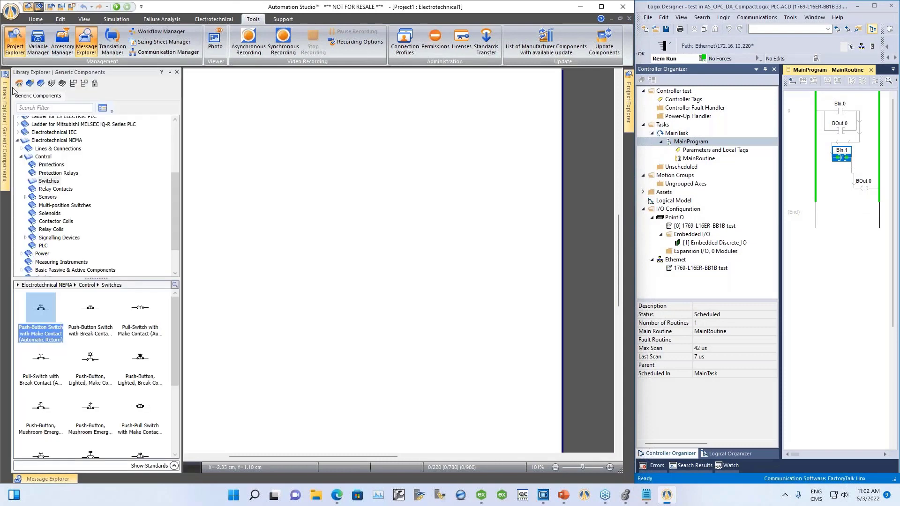
pyautogui.click(169, 72)
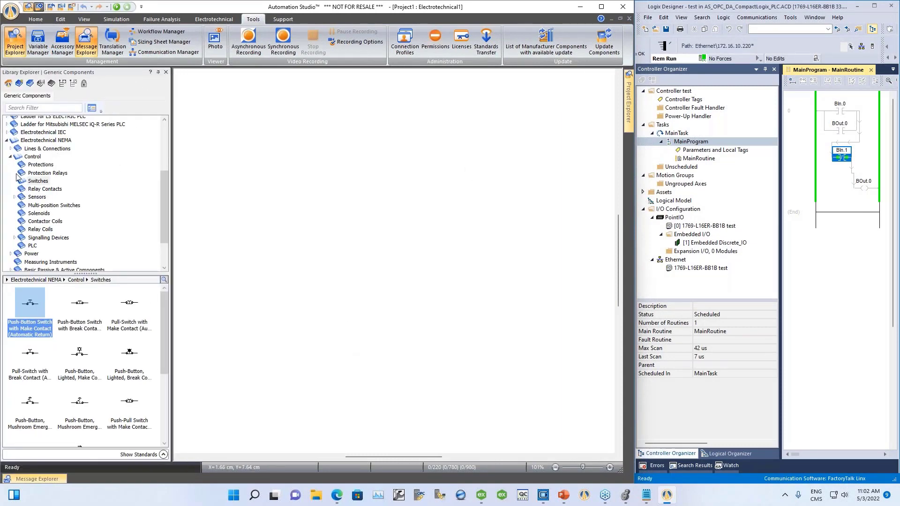
# Collapse the Electrotechnical NEMA library and display the HMI & Control Panels components.
pyautogui.click(10, 157)
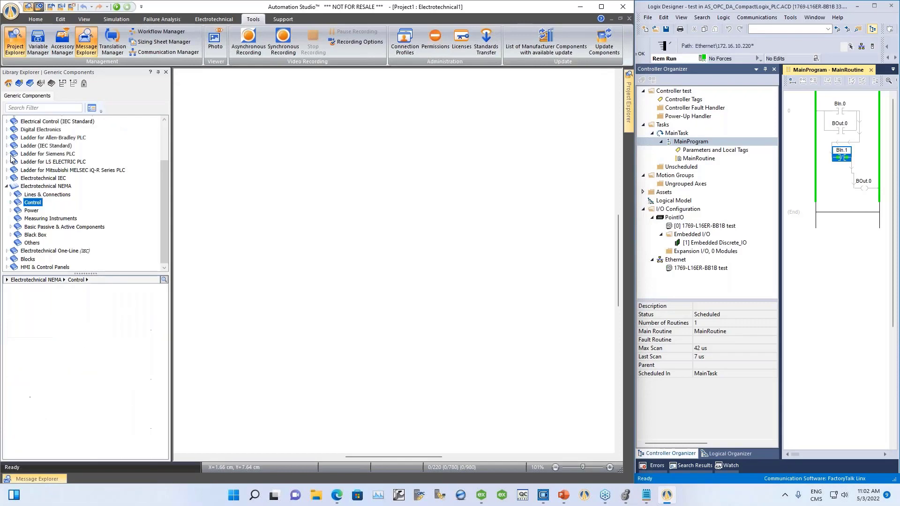
pyautogui.click(6, 187)
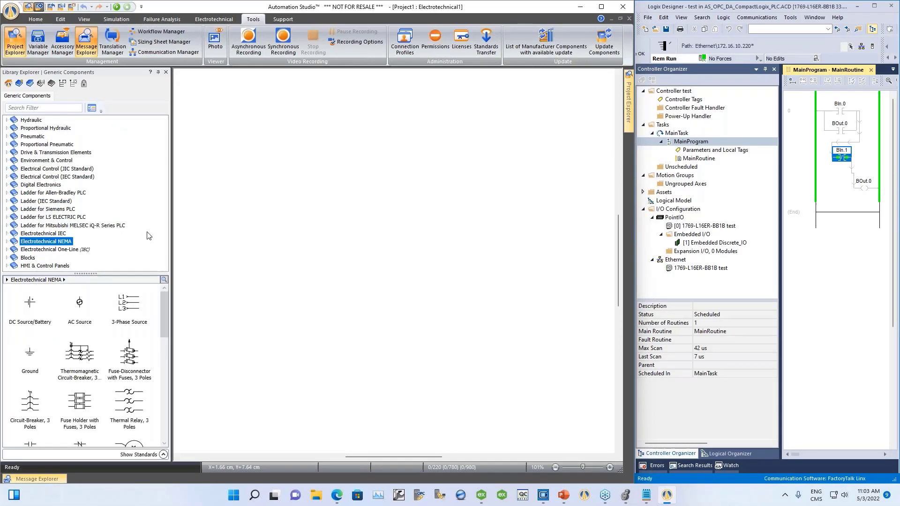
pyautogui.click(28, 266)
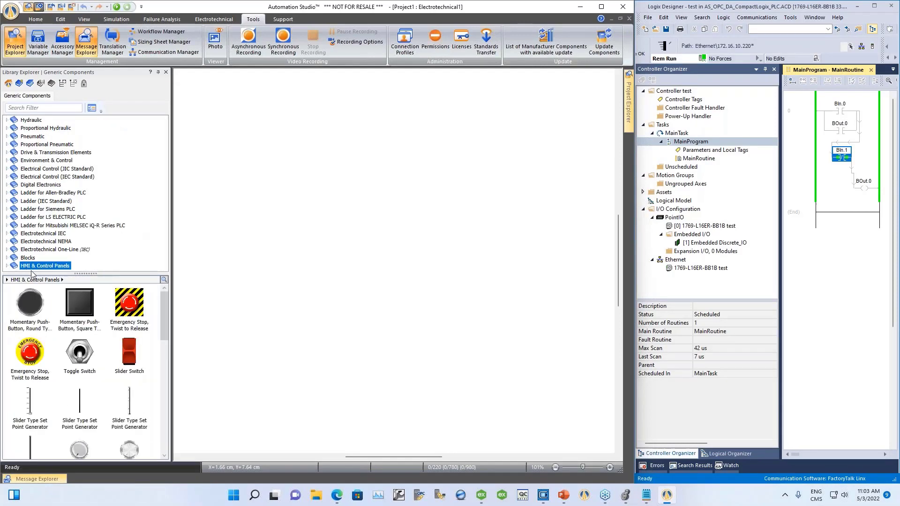
# Place two round momentary push-buttons one above the other, with the aliases Start_PB and Stop_PB.
pyautogui.moveTo(34, 307); pyautogui.dragTo(313, 204)
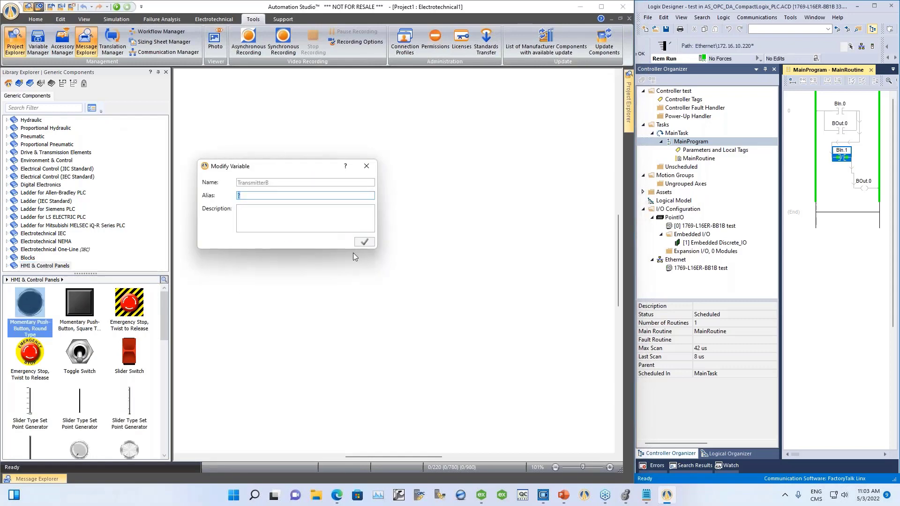
pyautogui.write('Start_PB')
pyautogui.press('Return')
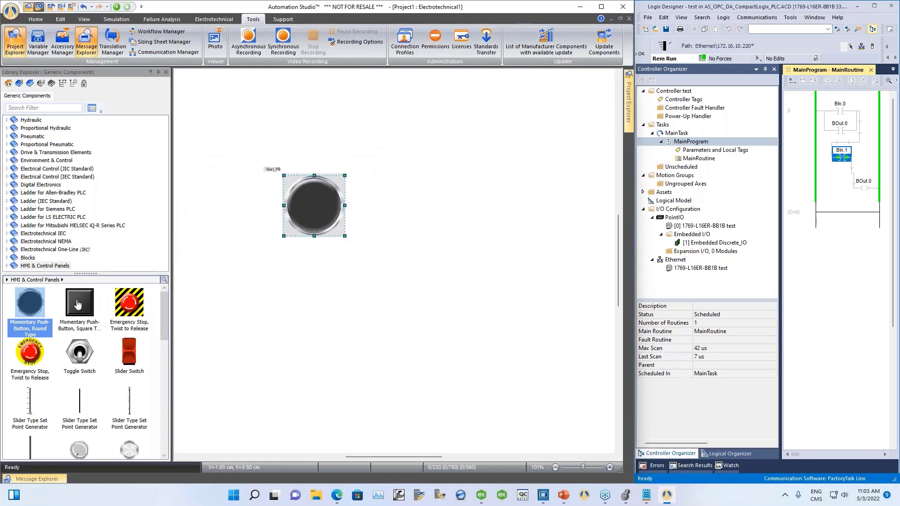
pyautogui.moveTo(27, 306); pyautogui.dragTo(312, 262)
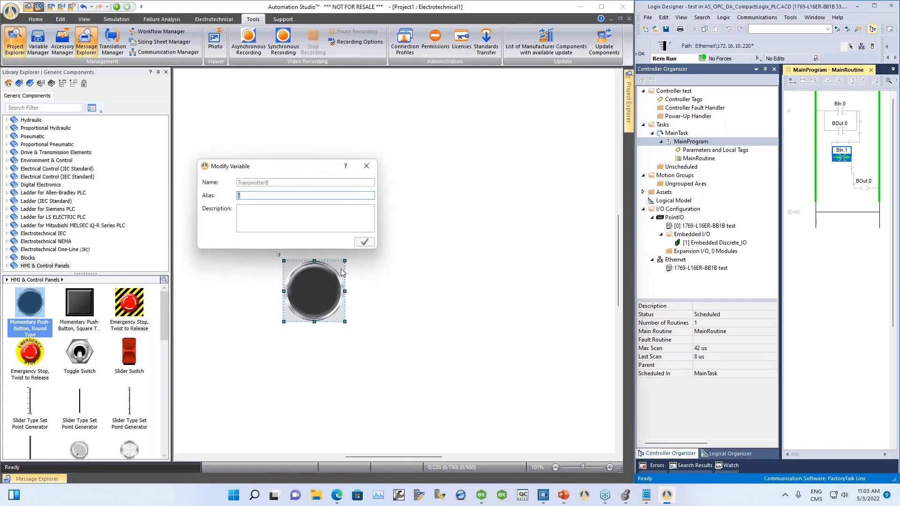
pyautogui.write('Stop_PB')
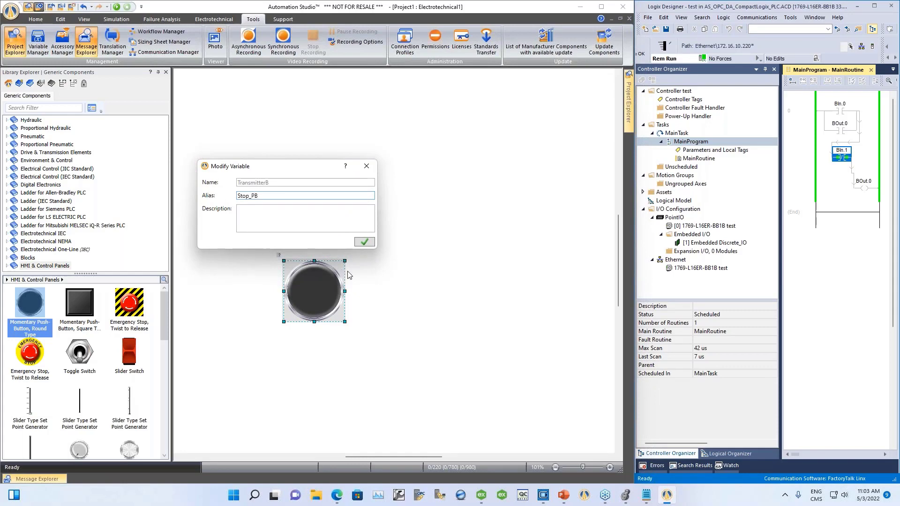
pyautogui.click(364, 242)
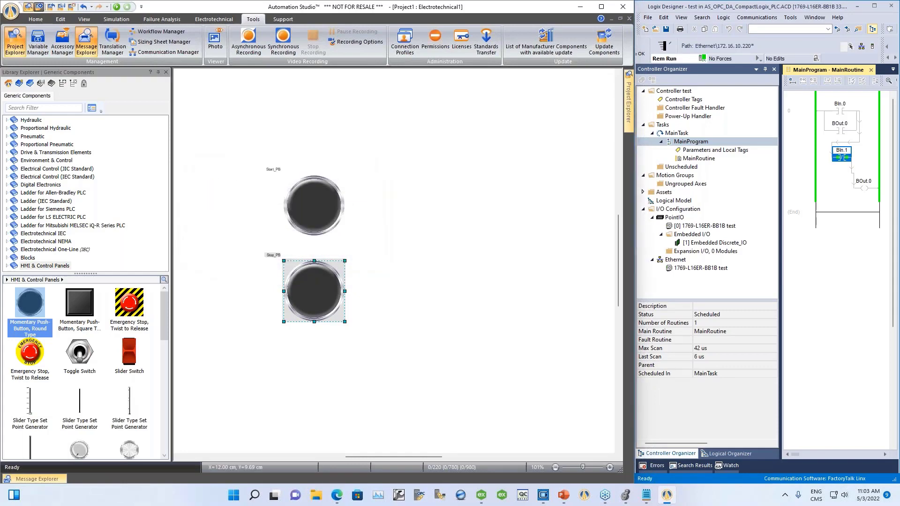
# Place a round pilot light to the right of the Start_PB push-button.
pyautogui.scroll(-3, 167, 319)
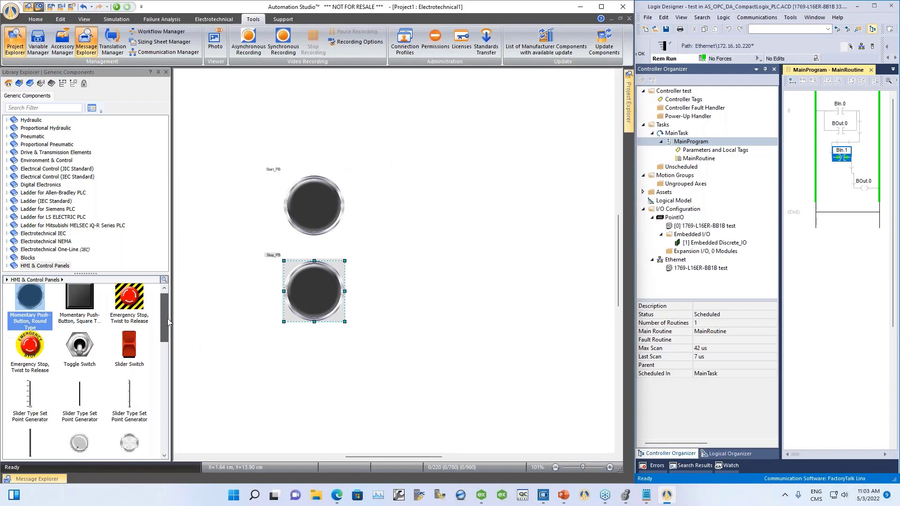
pyautogui.moveTo(80, 414); pyautogui.dragTo(415, 175)
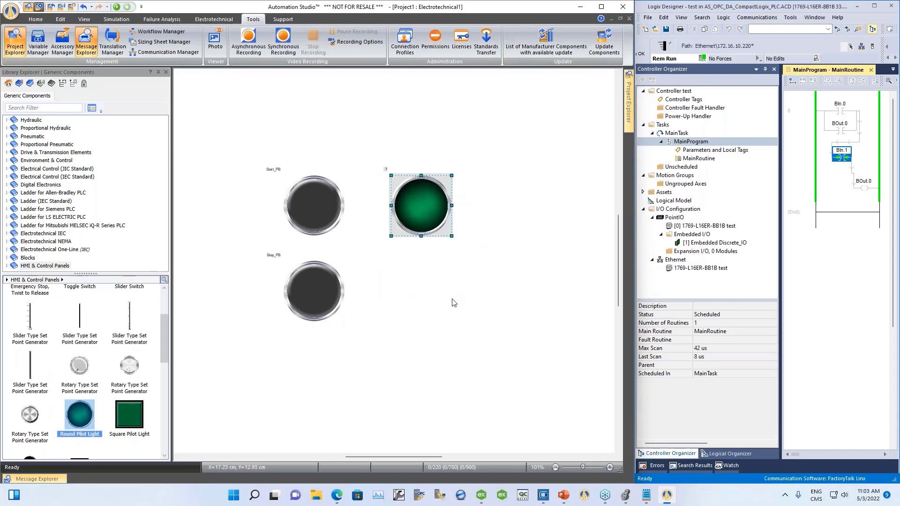
# In the Start_PB push-button's internal links, add a BOOL variable at the project root with name and alias I_Start.
pyautogui.doubleClick(318, 215)
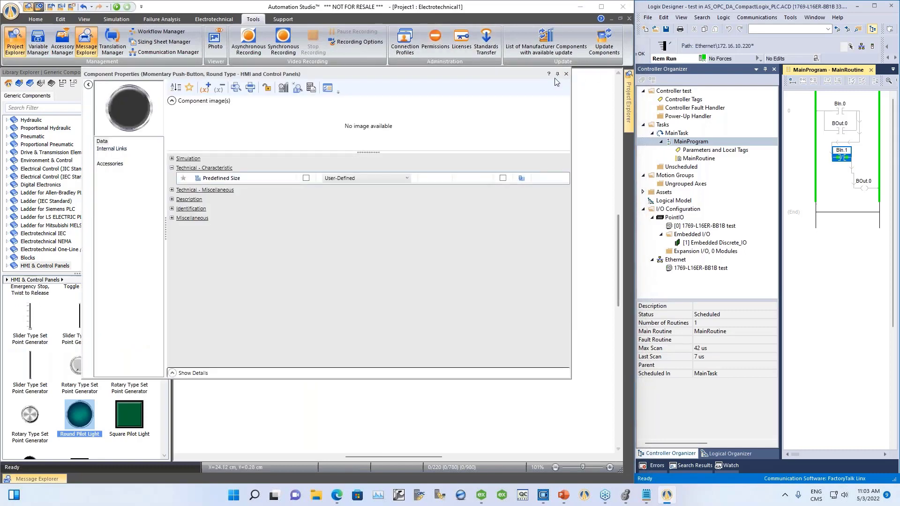
pyautogui.click(114, 149)
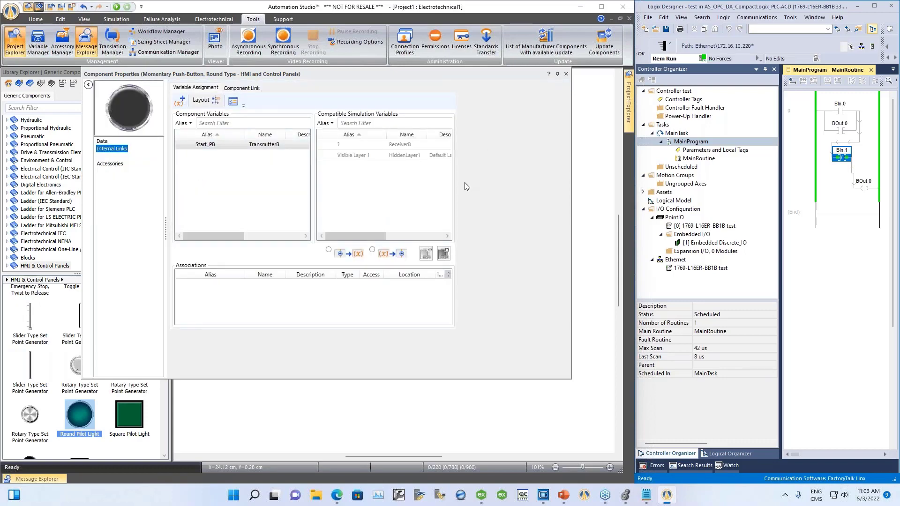
pyautogui.moveTo(319, 78); pyautogui.dragTo(357, 113)
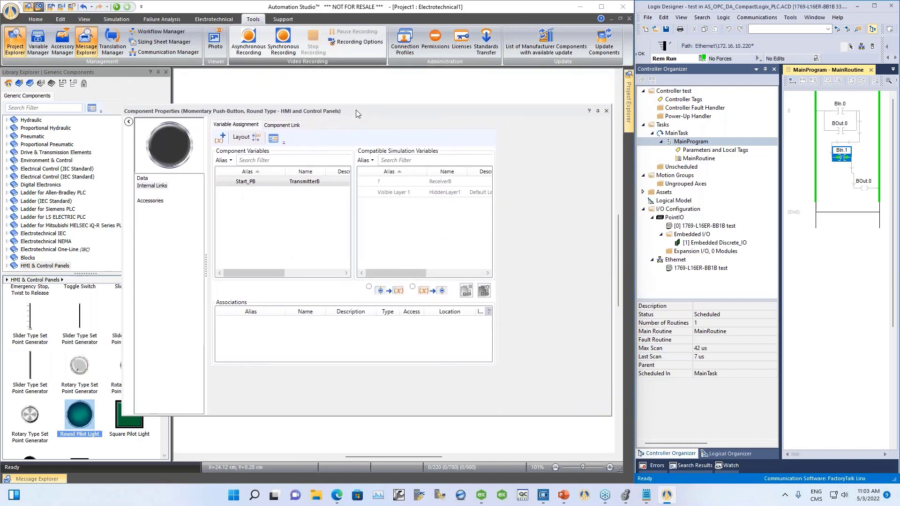
pyautogui.click(220, 139)
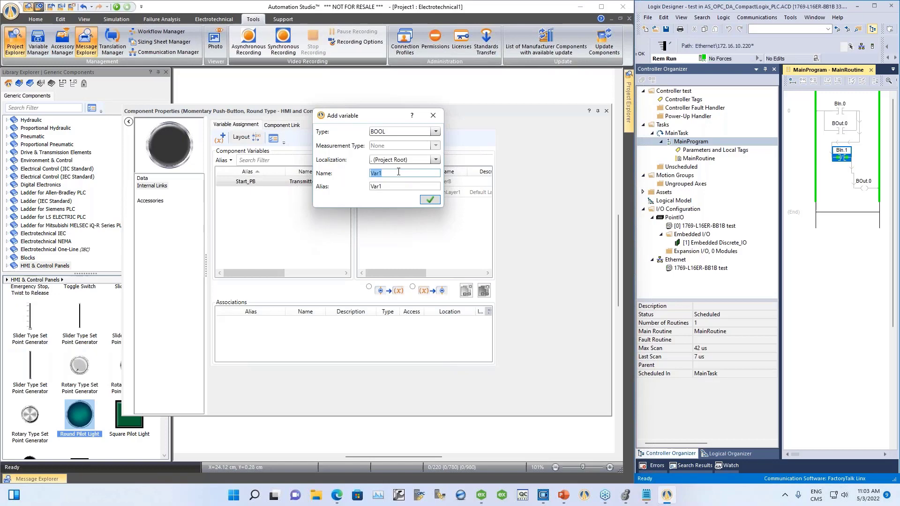
pyautogui.press('BackSpace')
pyautogui.press('Tab')
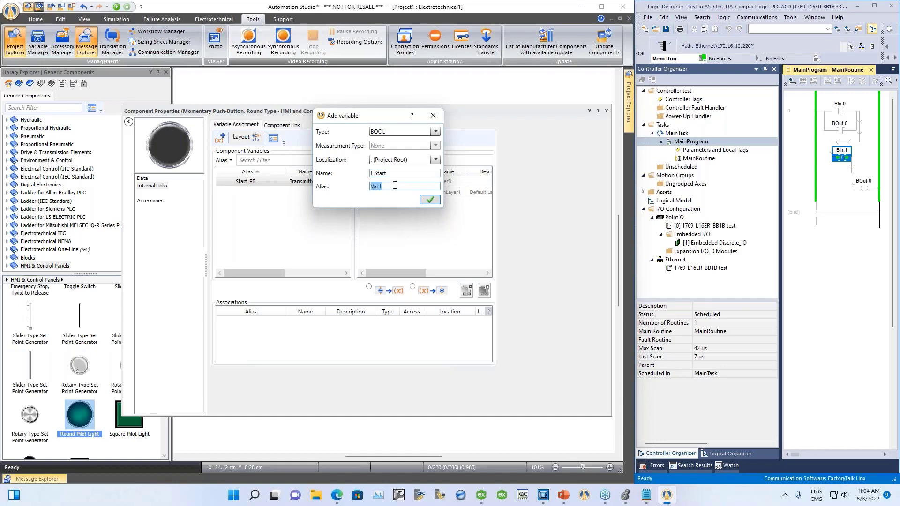
pyautogui.press('BackSpace')
pyautogui.click(429, 200)
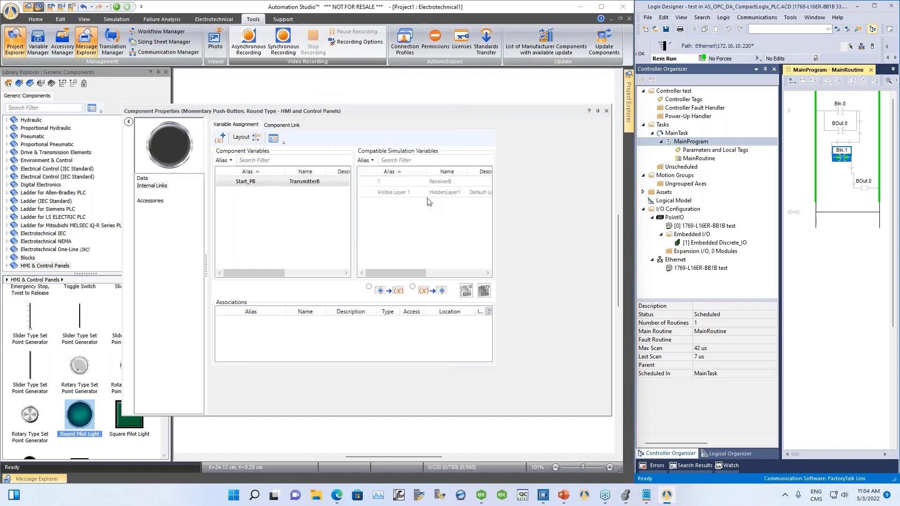
# Add a second BOOL variable at the project root with name and alias I_Stop.
pyautogui.click(220, 138)
pyautogui.press('BackSpace')
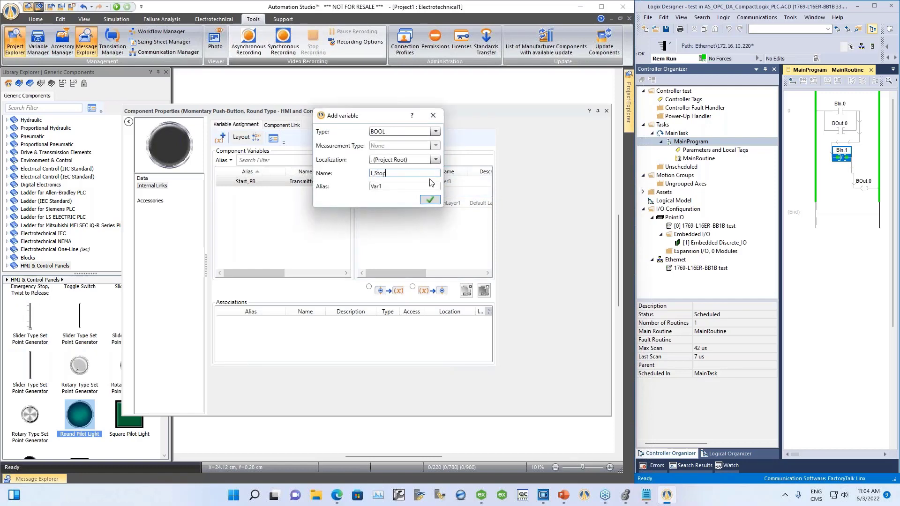
pyautogui.doubleClick(402, 187)
pyautogui.press('BackSpace')
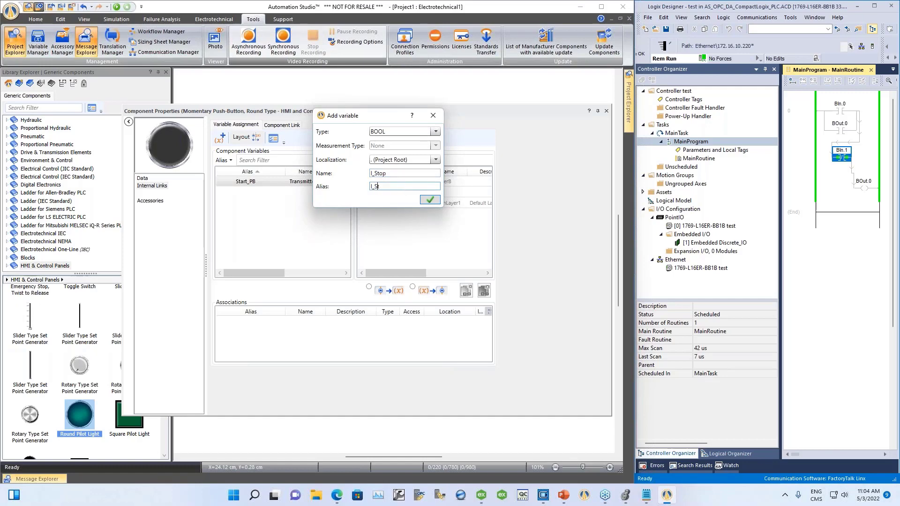
pyautogui.write('I_Stop')
pyautogui.click(429, 201)
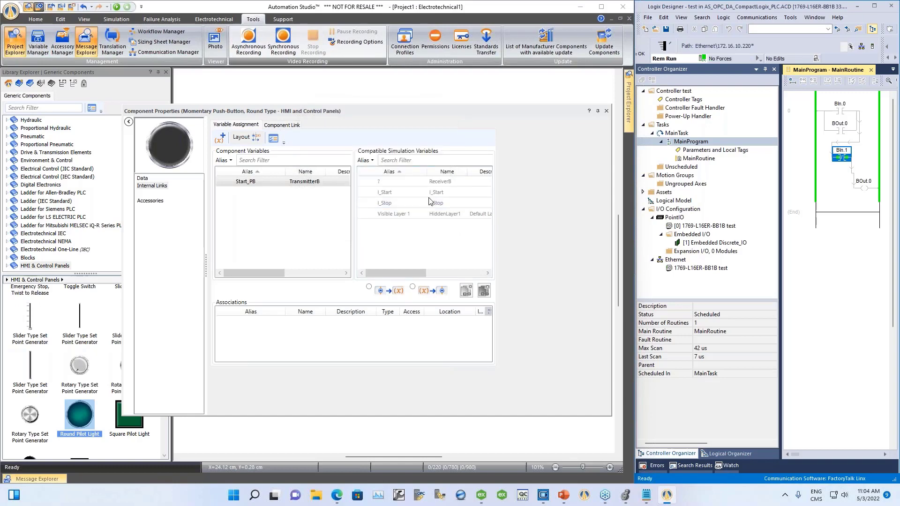
# Add a third BOOL variable at the project root with name and alias O_Light.
pyautogui.click(220, 139)
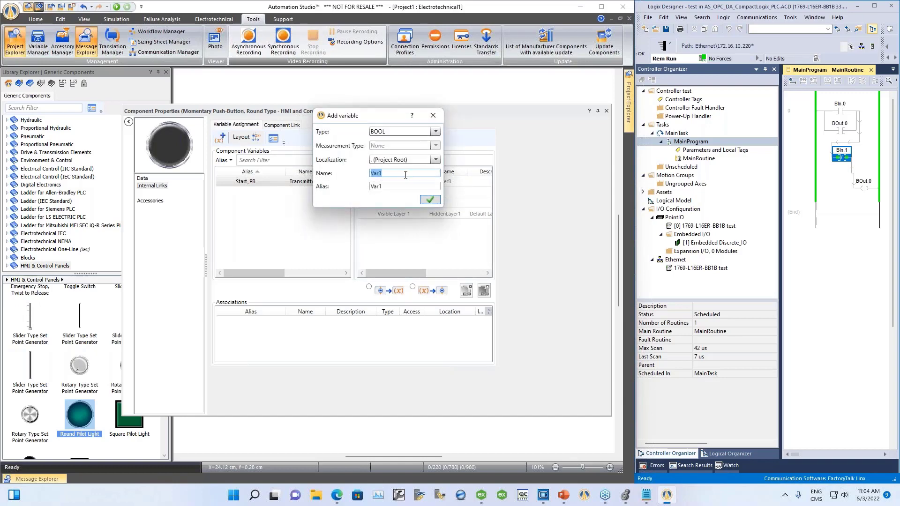
pyautogui.write('O_Light')
pyautogui.moveTo(406, 173); pyautogui.dragTo(360, 175)
pyautogui.rightClick(383, 174)
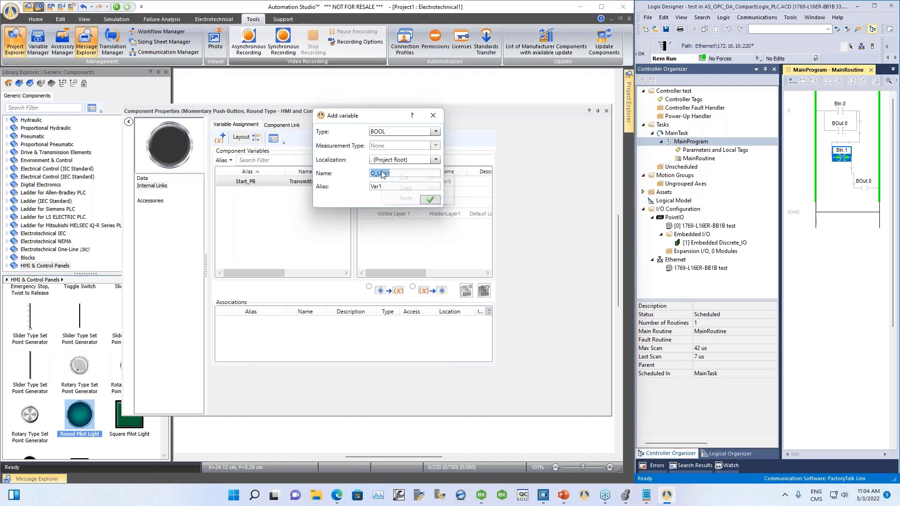
pyautogui.click(391, 188)
pyautogui.doubleClick(390, 188)
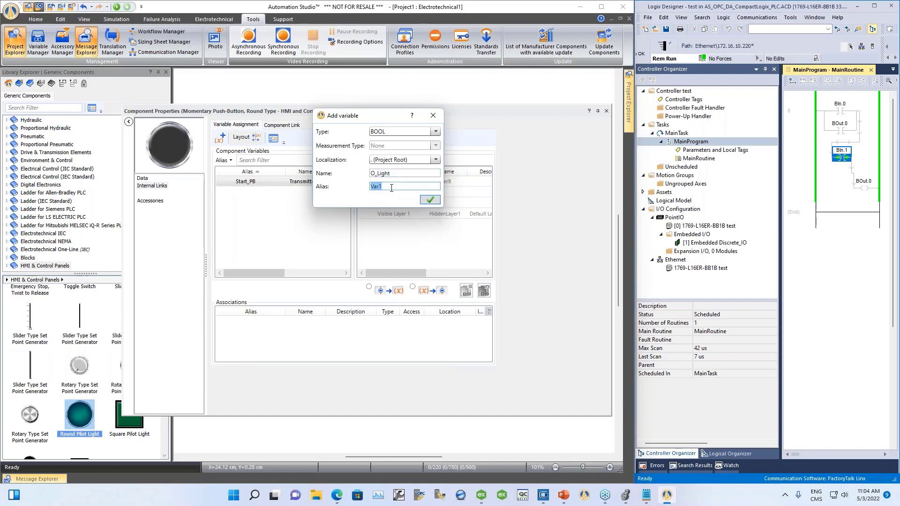
pyautogui.hotkey('ctrl', 'v')
pyautogui.click(431, 201)
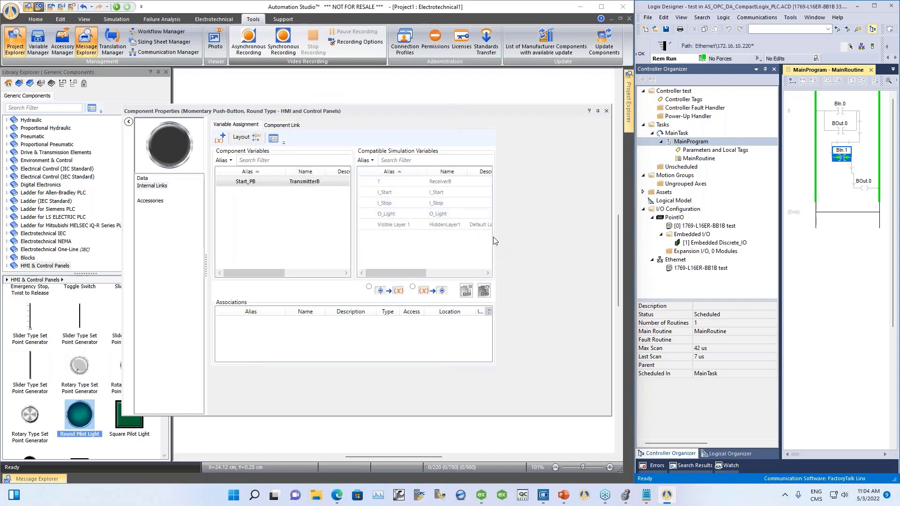
# Link the Start_PB push-button's TransmitterB variable to I_Start, keeping the push-buttons in view beside the properties window.
pyautogui.moveTo(234, 116); pyautogui.dragTo(484, 111)
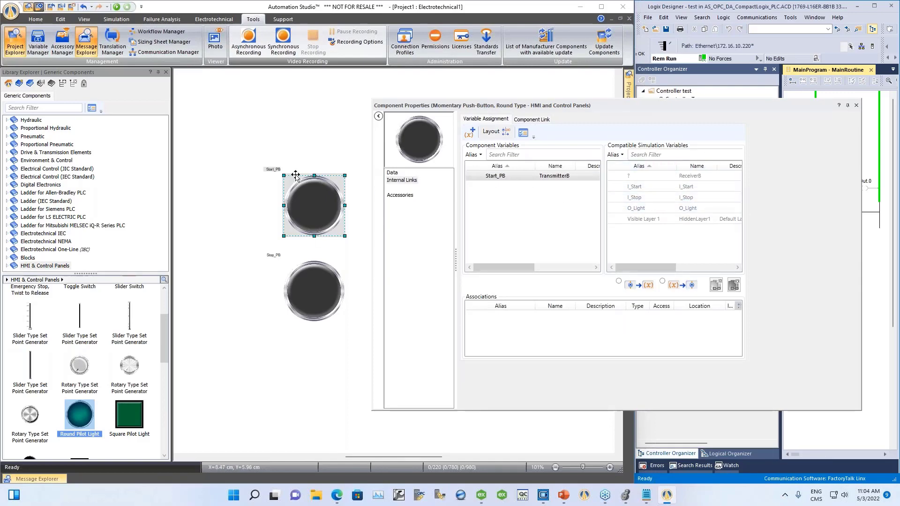
pyautogui.click(500, 178)
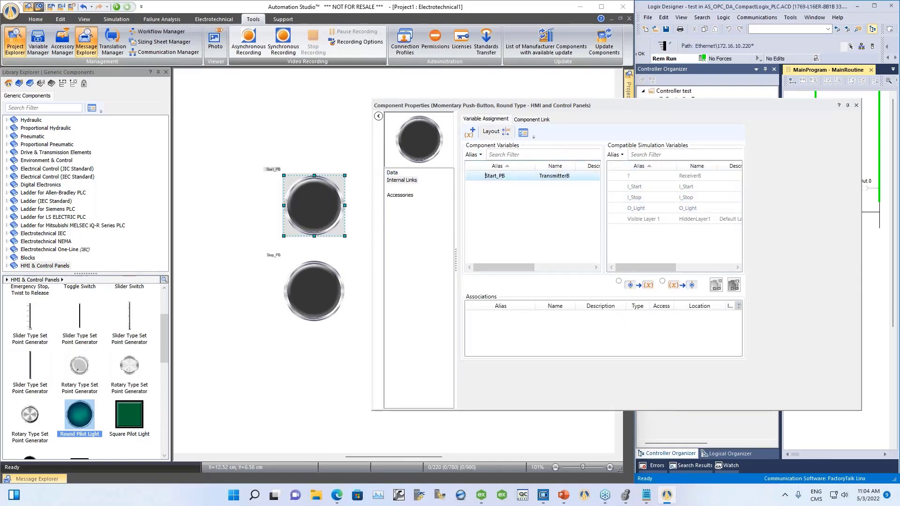
pyautogui.click(646, 188)
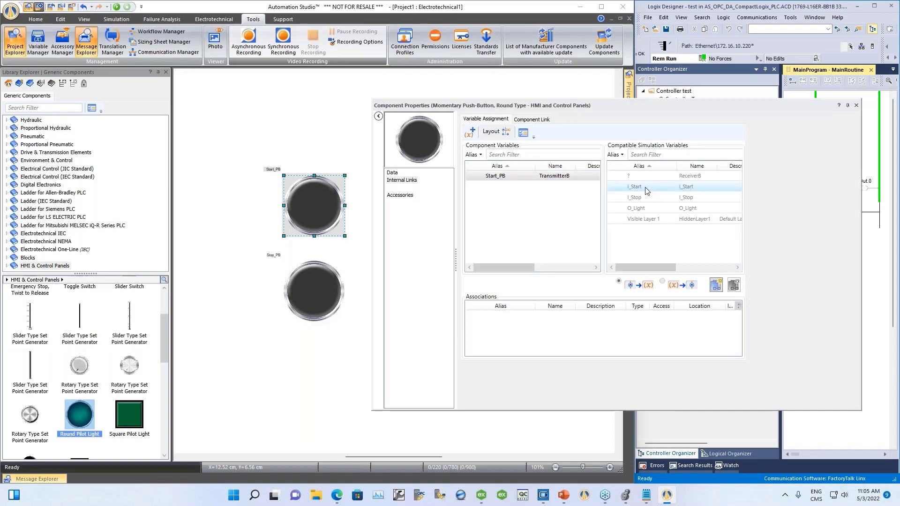
pyautogui.doubleClick(646, 189)
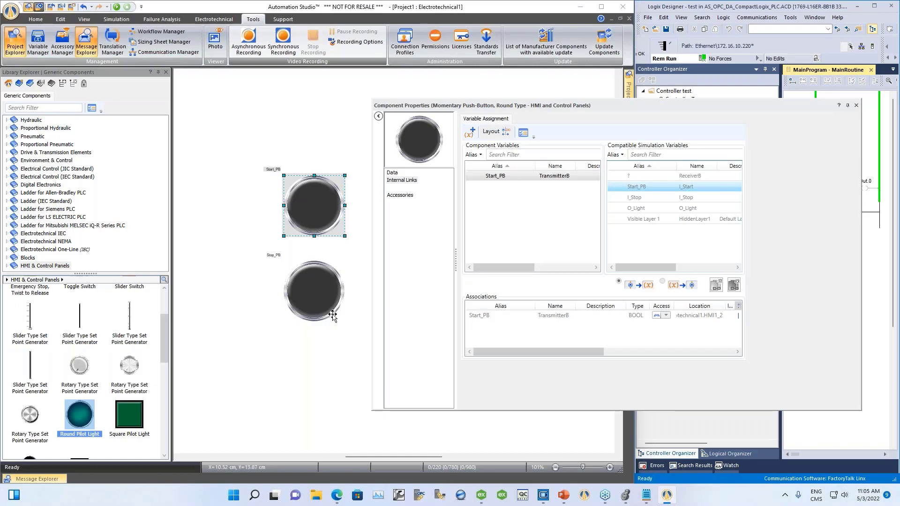
# Link the Stop_PB push-button's TransmitterB variable to I_Stop.
pyautogui.click(319, 295)
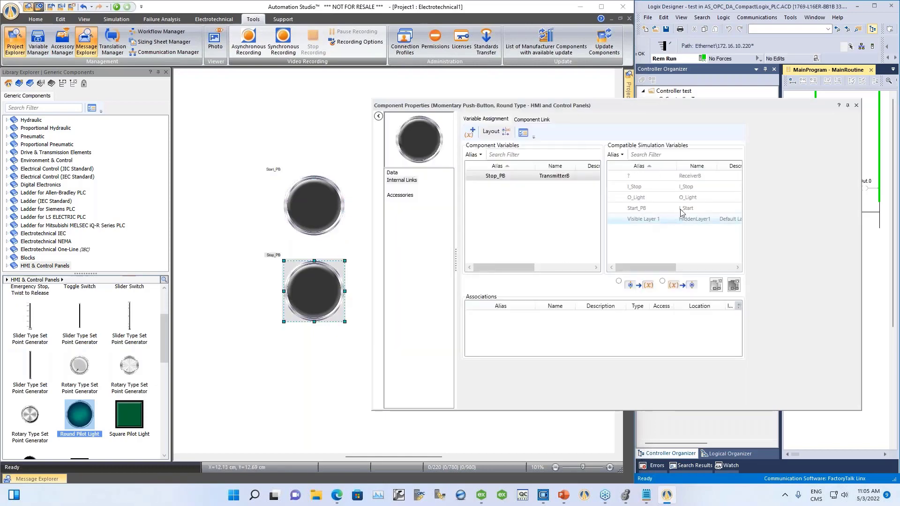
pyautogui.click(688, 189)
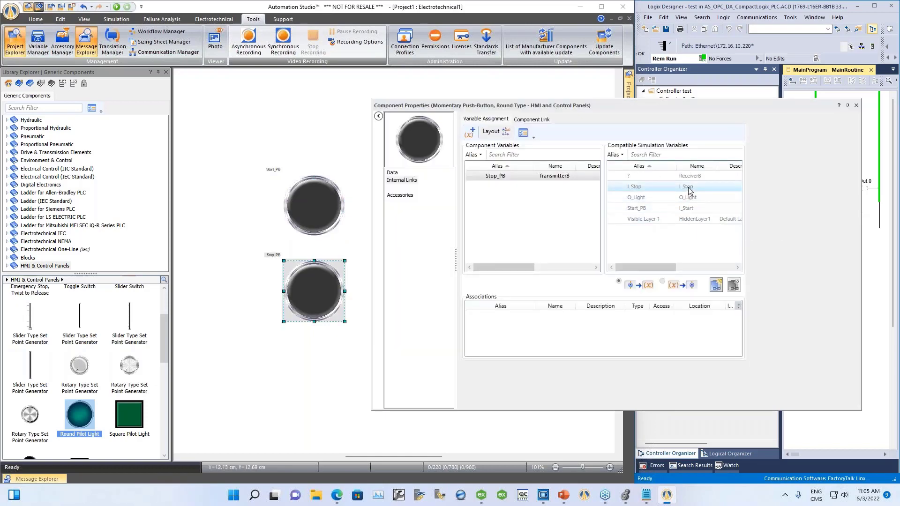
pyautogui.doubleClick(689, 189)
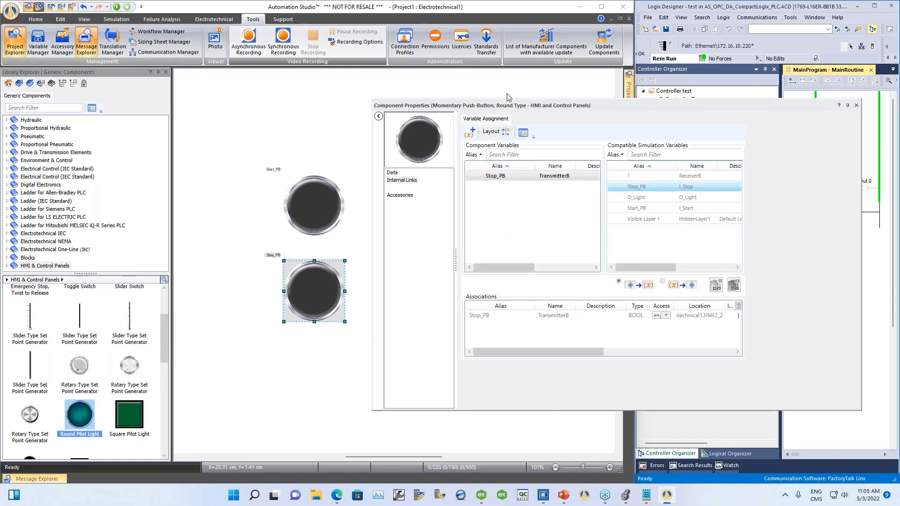
# Link the round pilot light's ReceiverB variable to O_Light for reading and close the component properties.
pyautogui.moveTo(510, 109); pyautogui.dragTo(36, 124)
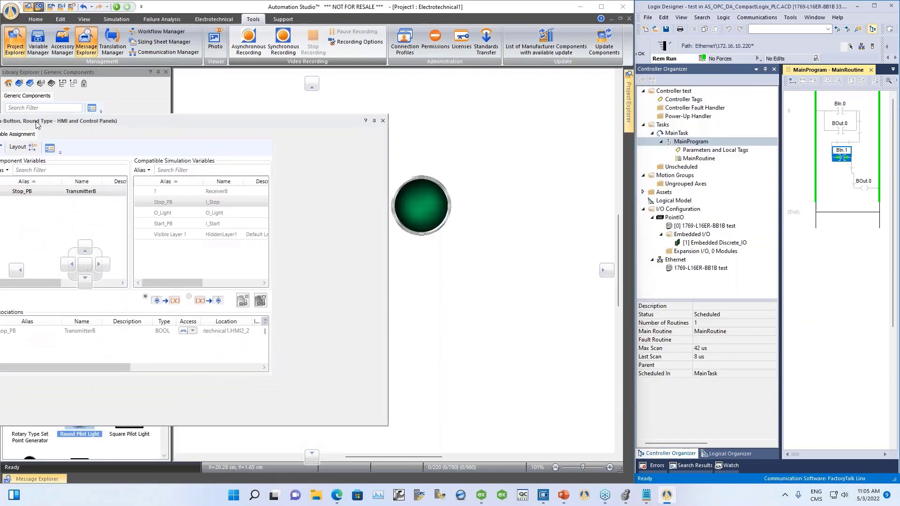
pyautogui.click(431, 201)
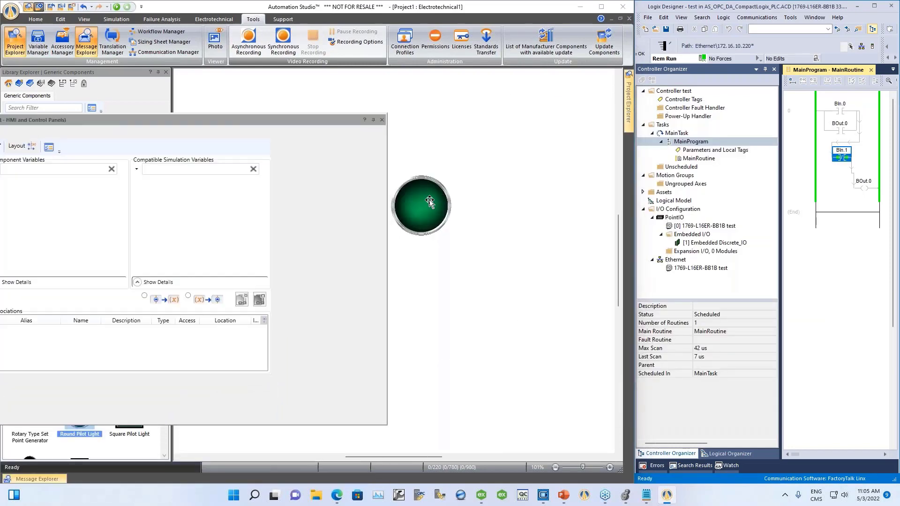
pyautogui.moveTo(142, 119); pyautogui.dragTo(404, 378)
pyautogui.click(326, 364)
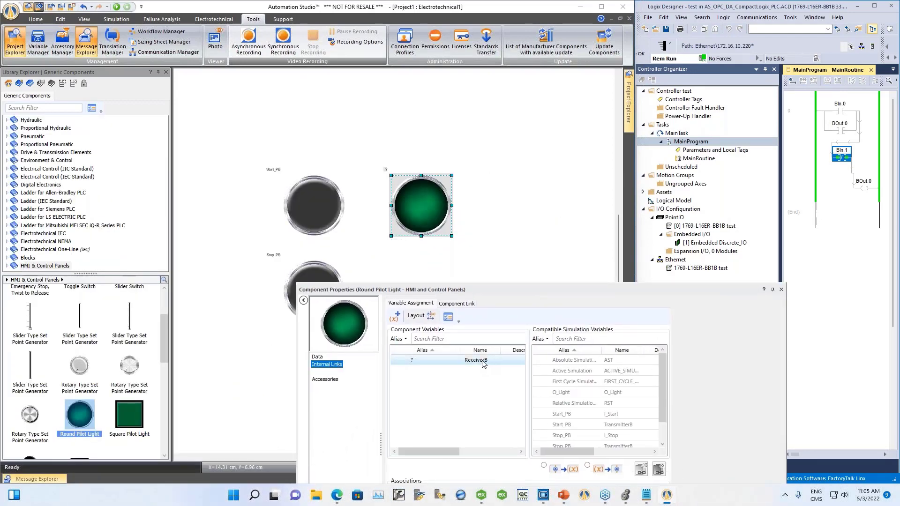
pyautogui.click(577, 393)
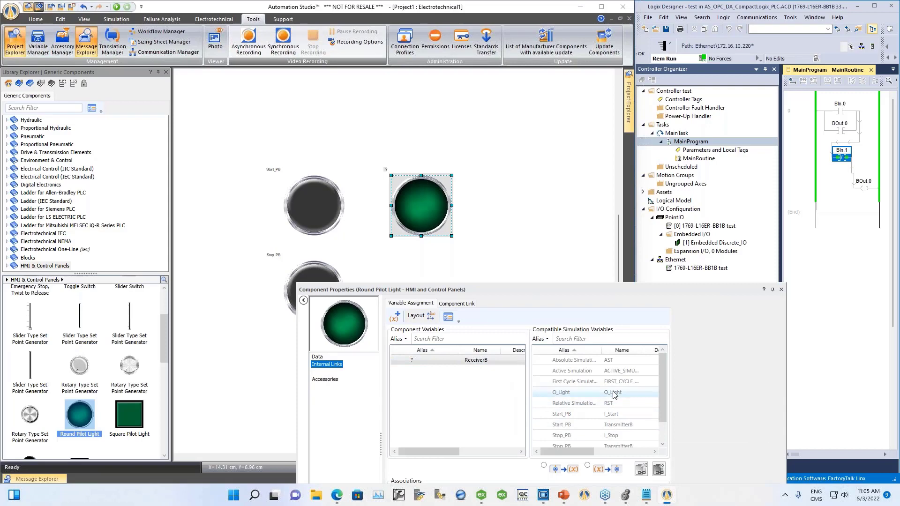
pyautogui.click(641, 469)
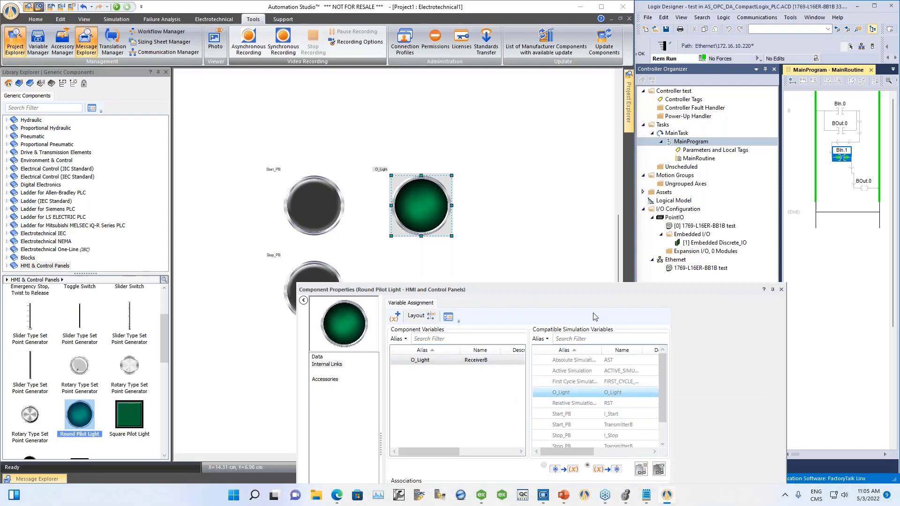
pyautogui.click(781, 289)
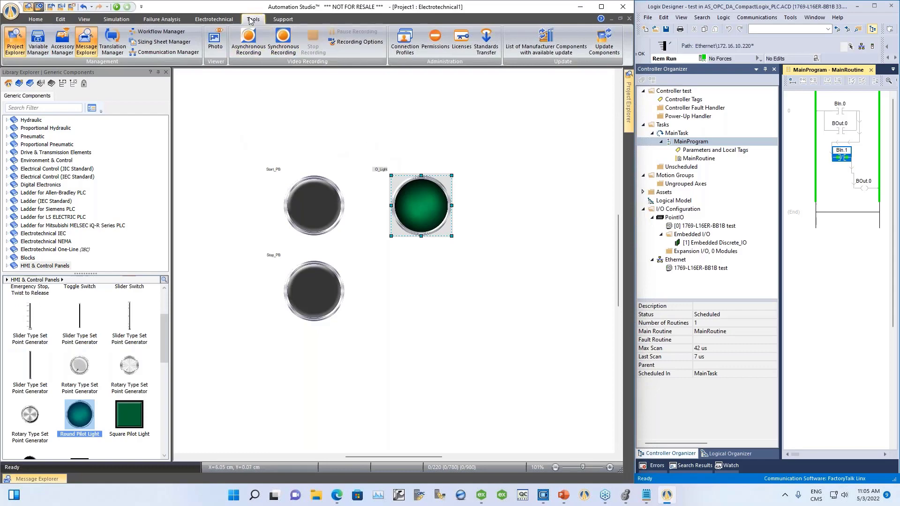
# Show the Variable Manager below the HMI components with variables filtered by name on *_* and sorted by name.
pyautogui.click(33, 47)
pyautogui.moveTo(264, 76); pyautogui.dragTo(326, 134)
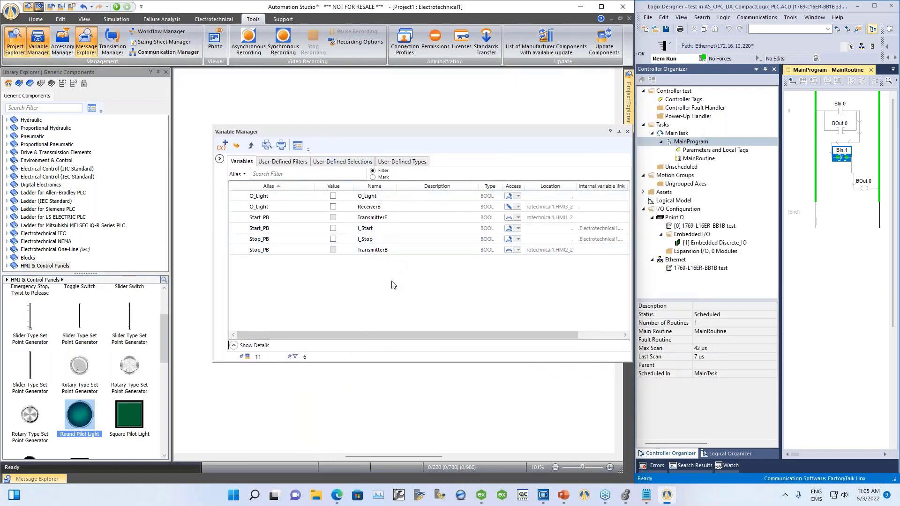
pyautogui.click(278, 174)
pyautogui.click(244, 174)
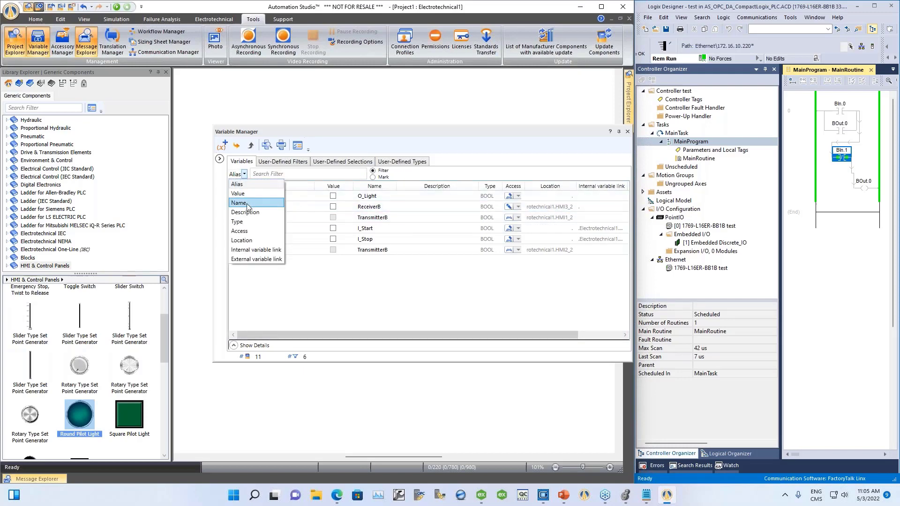
pyautogui.click(238, 202)
pyautogui.click(267, 177)
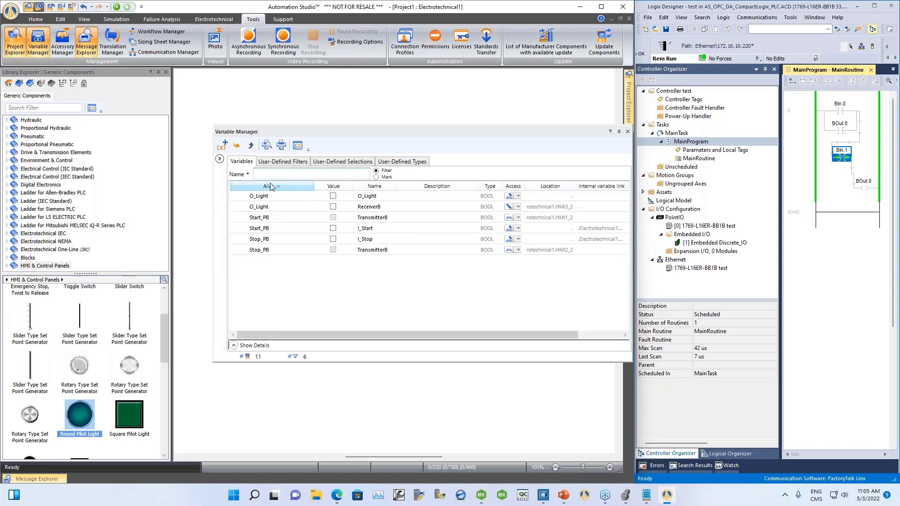
pyautogui.write('*_*')
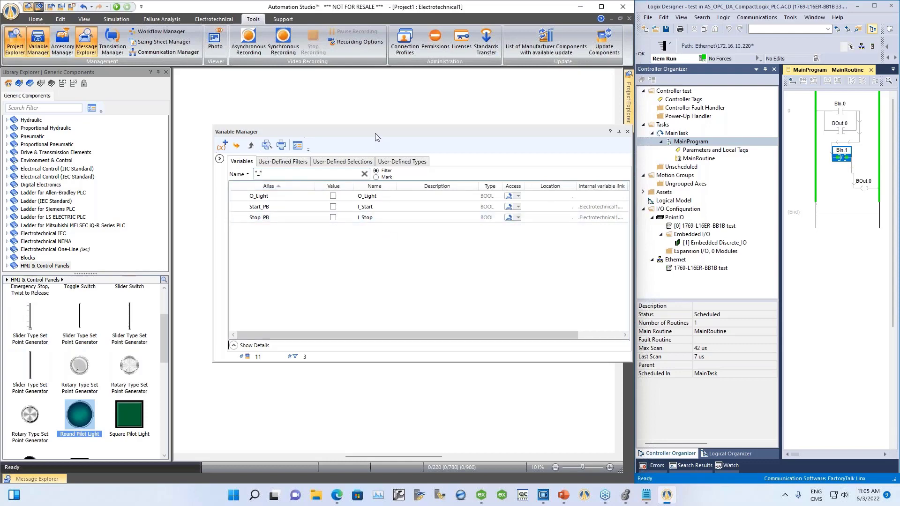
pyautogui.moveTo(380, 135); pyautogui.dragTo(571, 283)
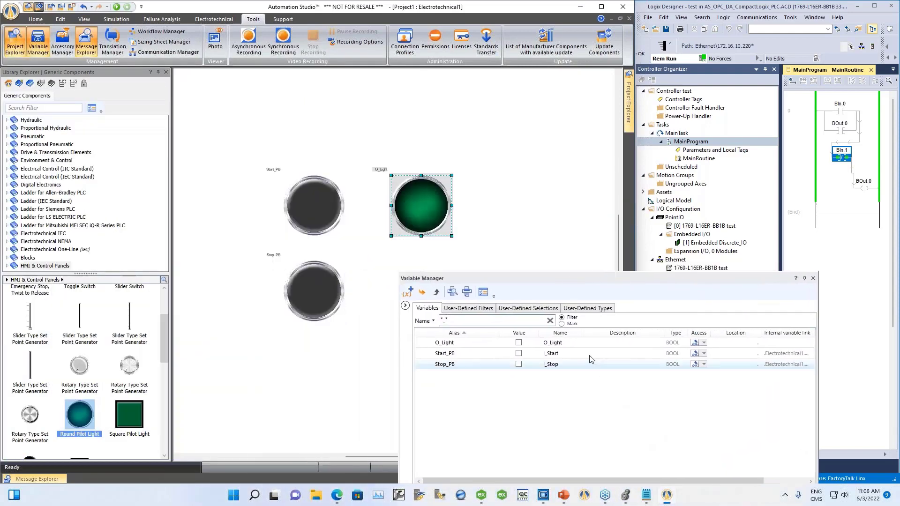
pyautogui.click(576, 334)
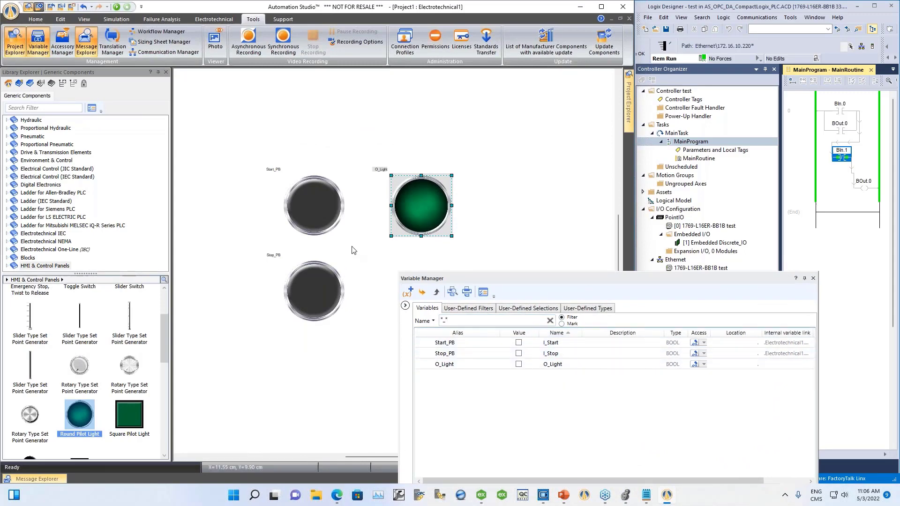
# Start the simulation and actuate the Start_PB push-button while watching I_Start in the Variable Manager.
pyautogui.click(116, 7)
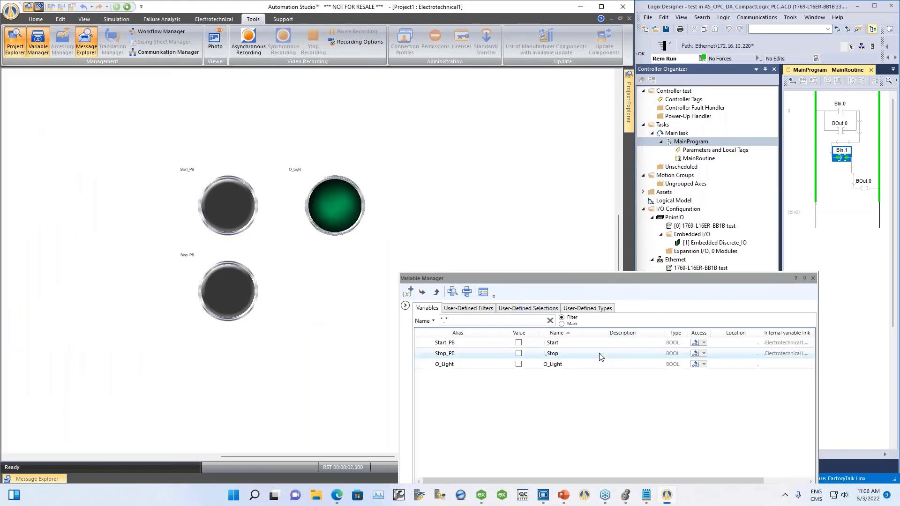
pyautogui.click(229, 226)
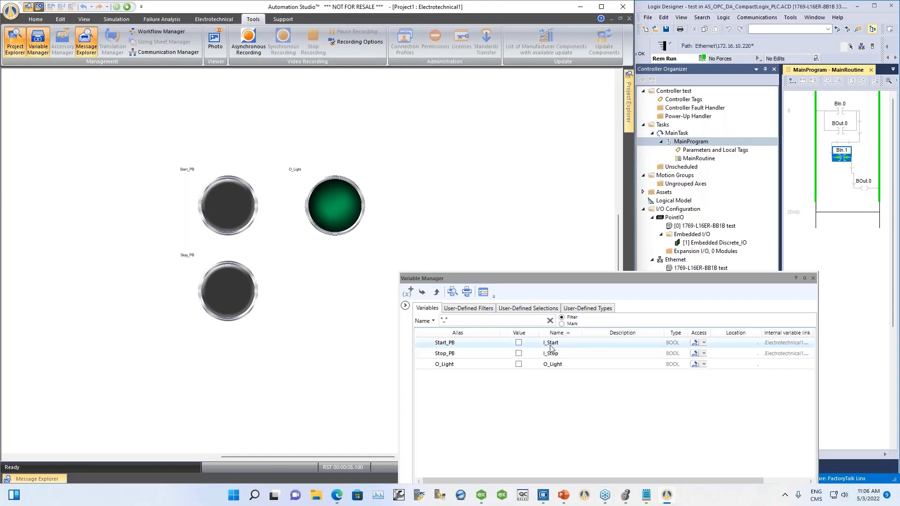
pyautogui.click(236, 223)
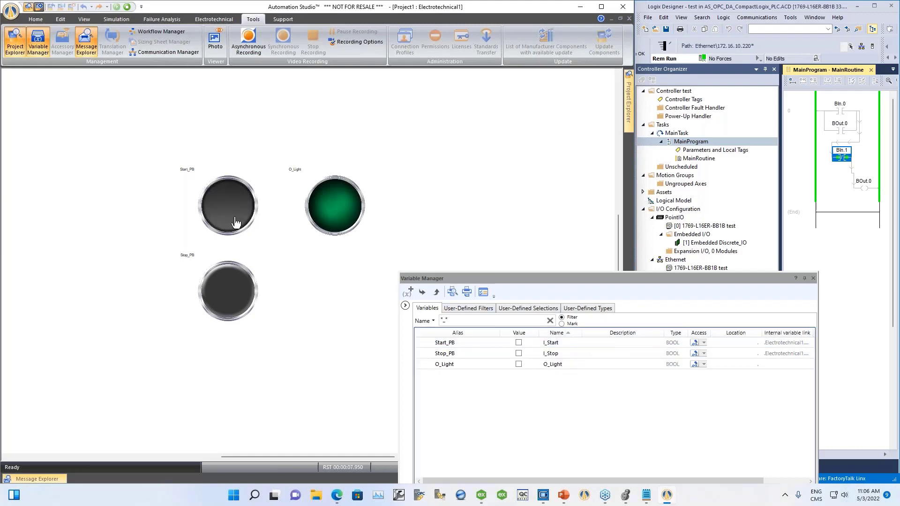
# Test the Stop_PB push-button, switch the O_Light variable on and off in the Variable Manager, and close the manager.
pyautogui.click(237, 303)
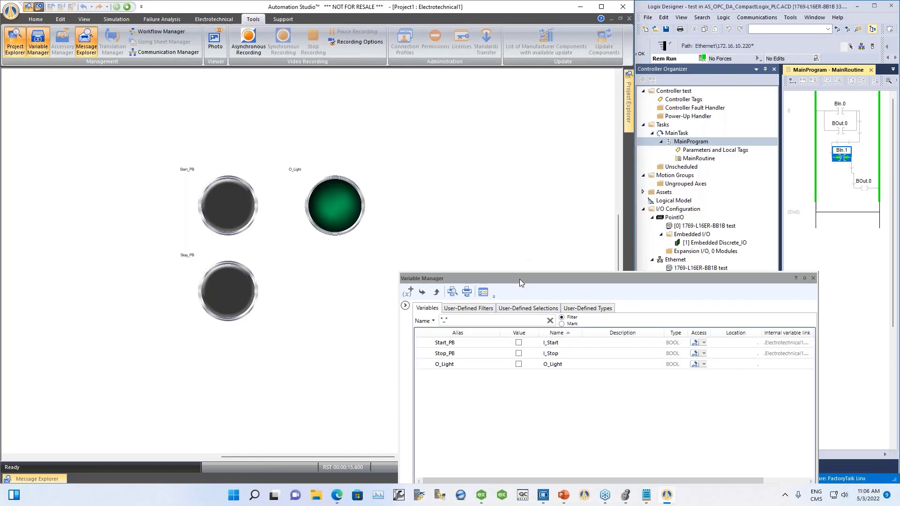
pyautogui.moveTo(520, 279); pyautogui.dragTo(441, 266)
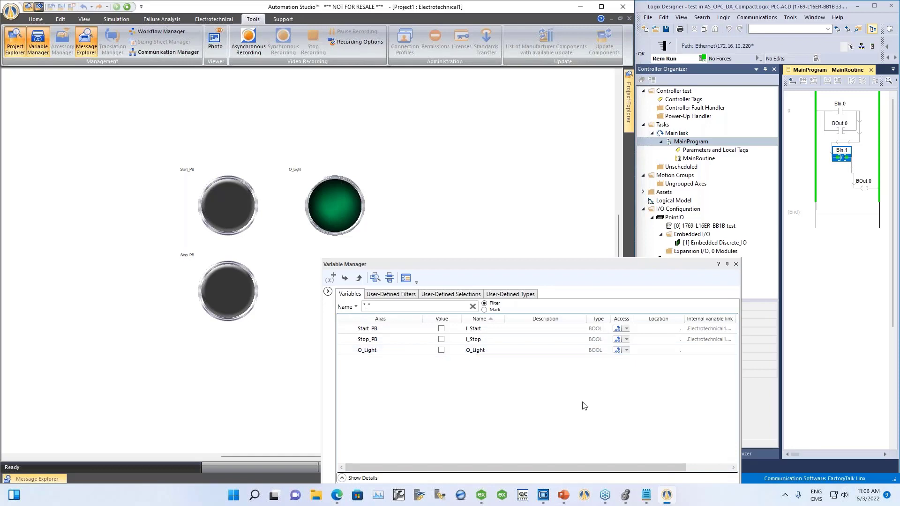
pyautogui.click(441, 351)
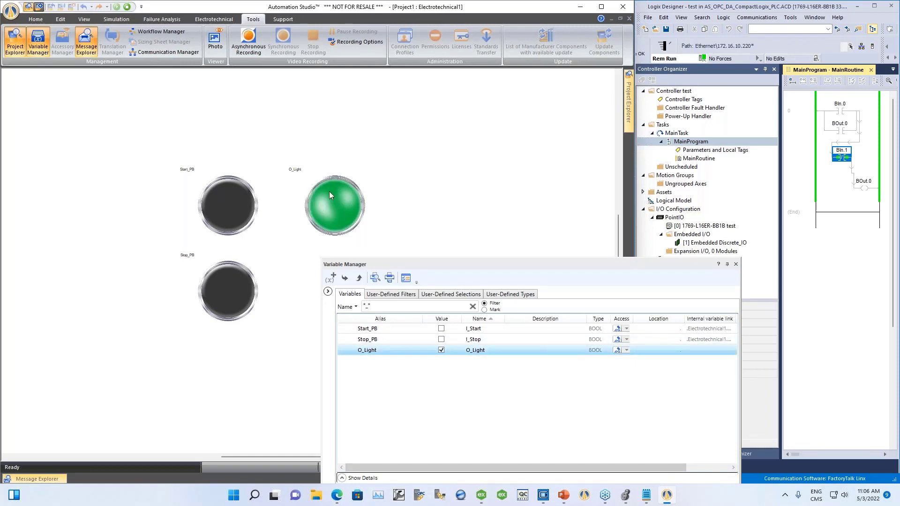
pyautogui.click(441, 351)
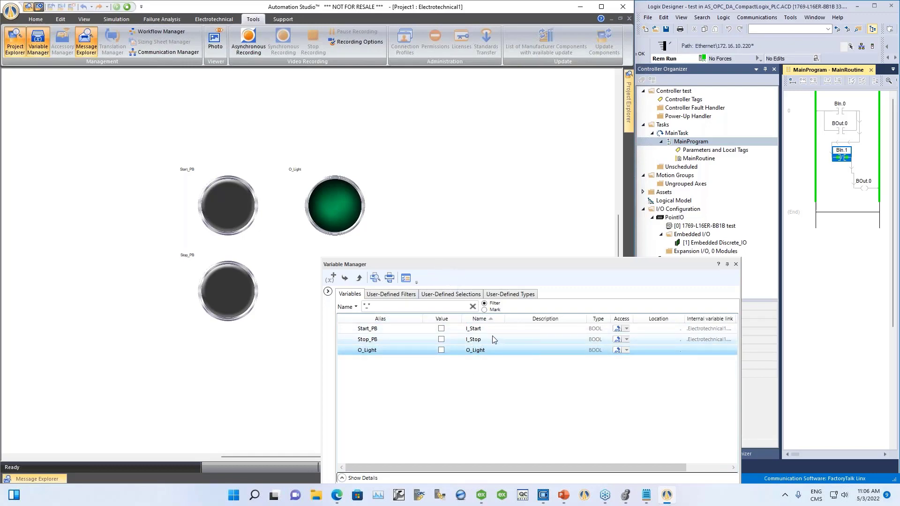
pyautogui.moveTo(457, 266); pyautogui.dragTo(534, 158)
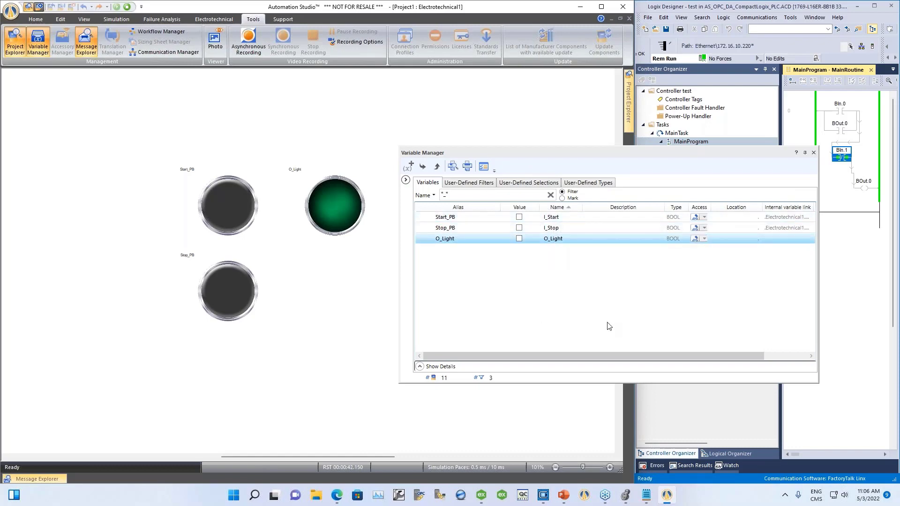
pyautogui.moveTo(587, 153); pyautogui.dragTo(296, 111)
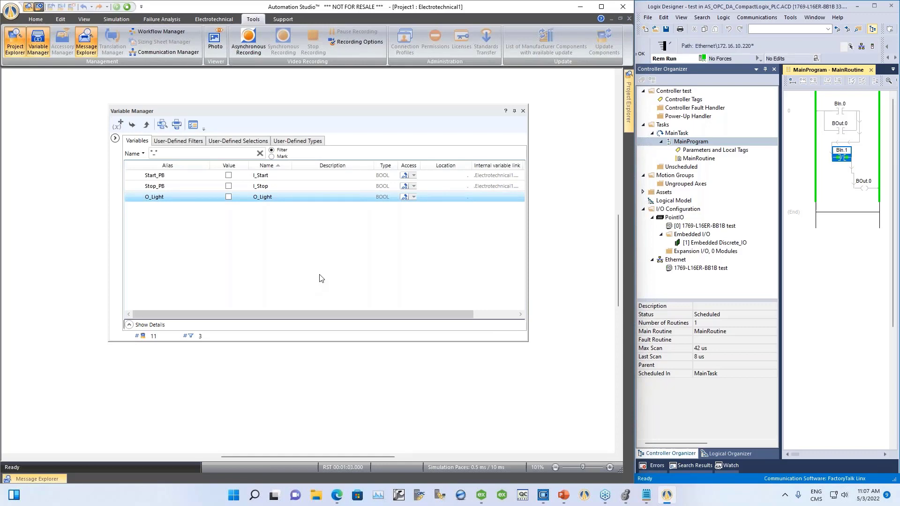
pyautogui.click(523, 111)
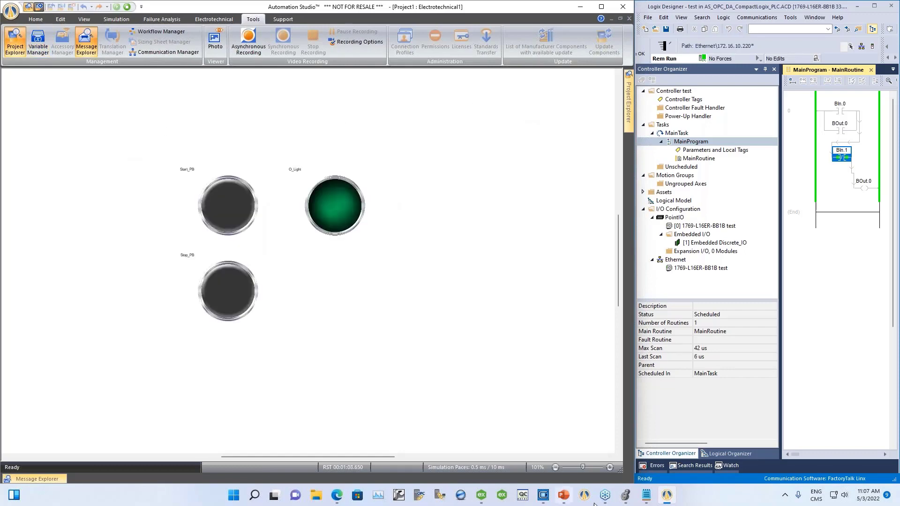
# Switch to OPC Quick Client, view the local OPC servers available for a new connection, and close the client.
pyautogui.click(523, 495)
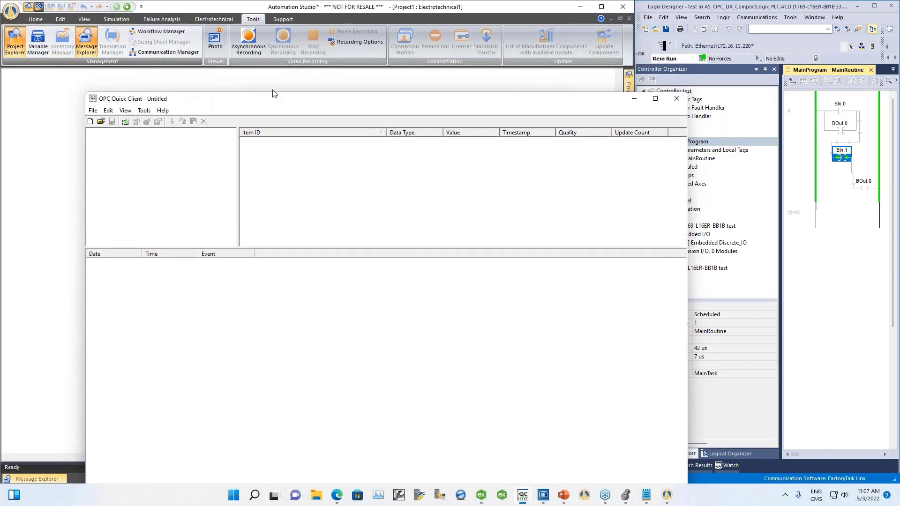
pyautogui.moveTo(274, 95); pyautogui.dragTo(311, 90)
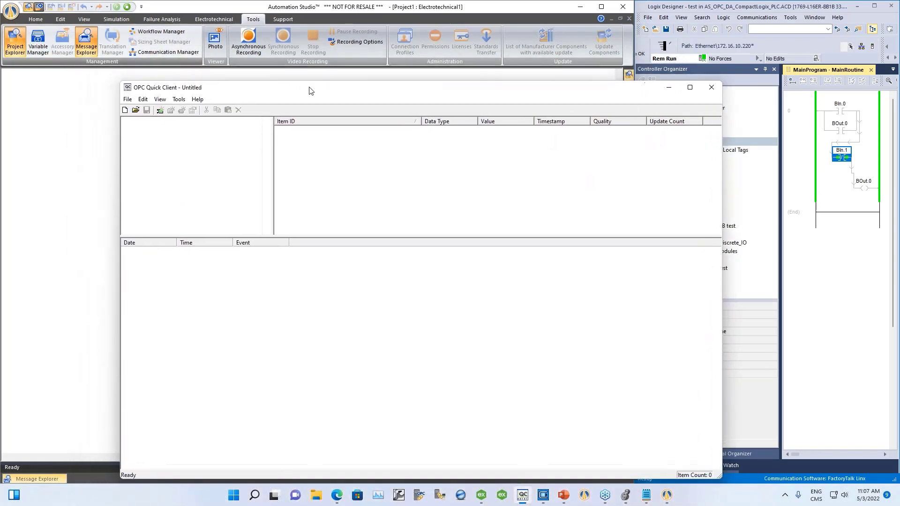
pyautogui.click(161, 110)
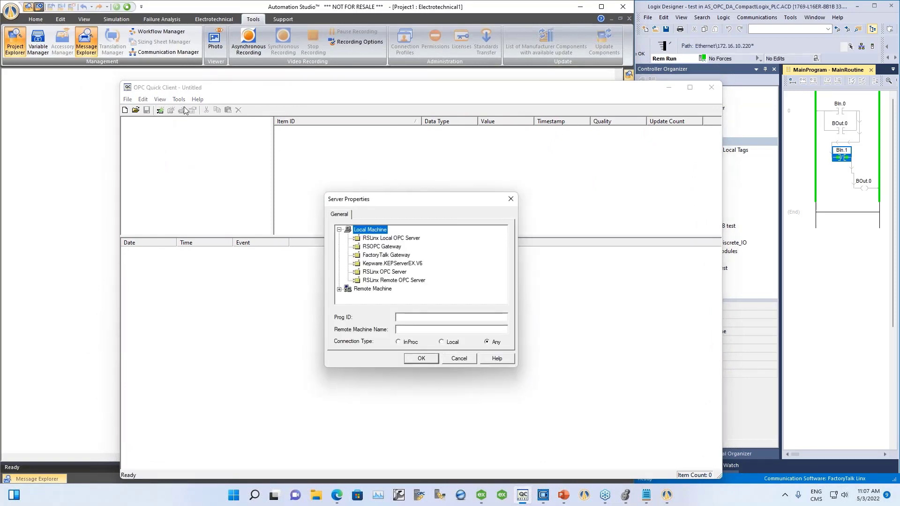
pyautogui.click(510, 199)
pyautogui.click(707, 91)
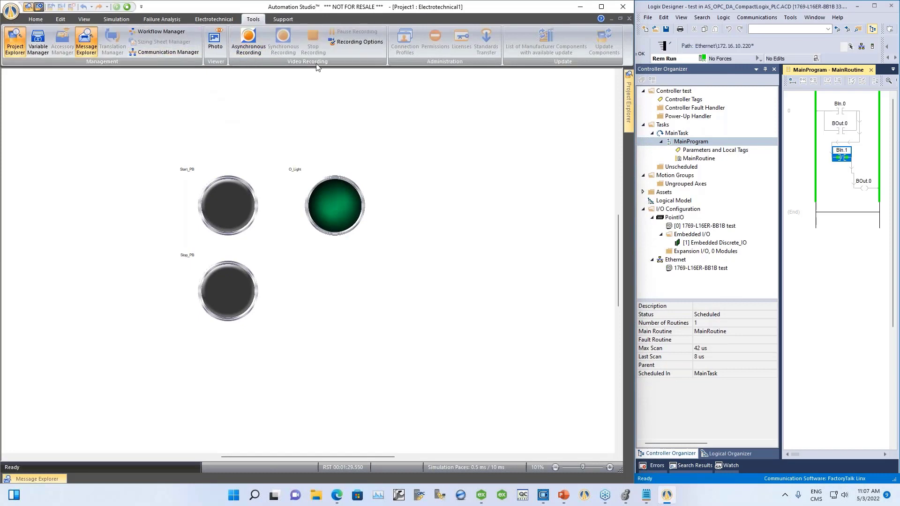
# Maximize the Automation Studio window and open the Communication Manager just below the ribbon.
pyautogui.click(602, 6)
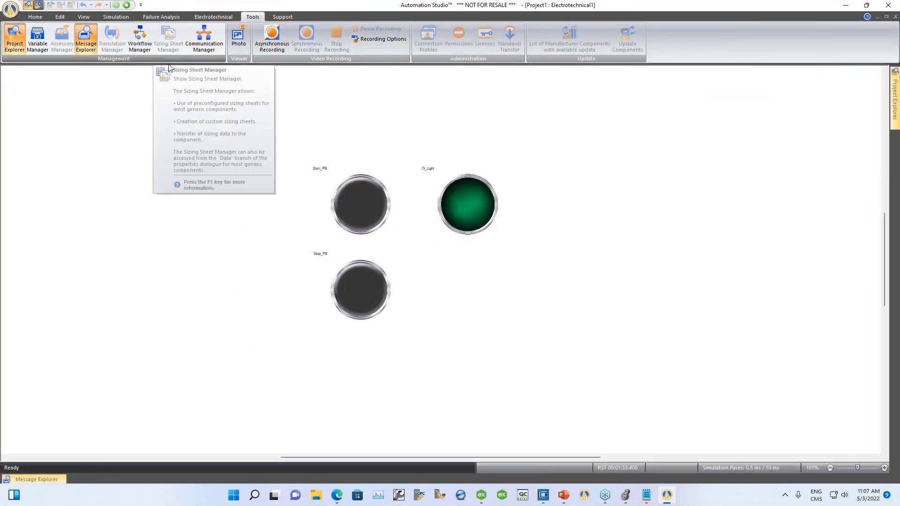
pyautogui.click(206, 45)
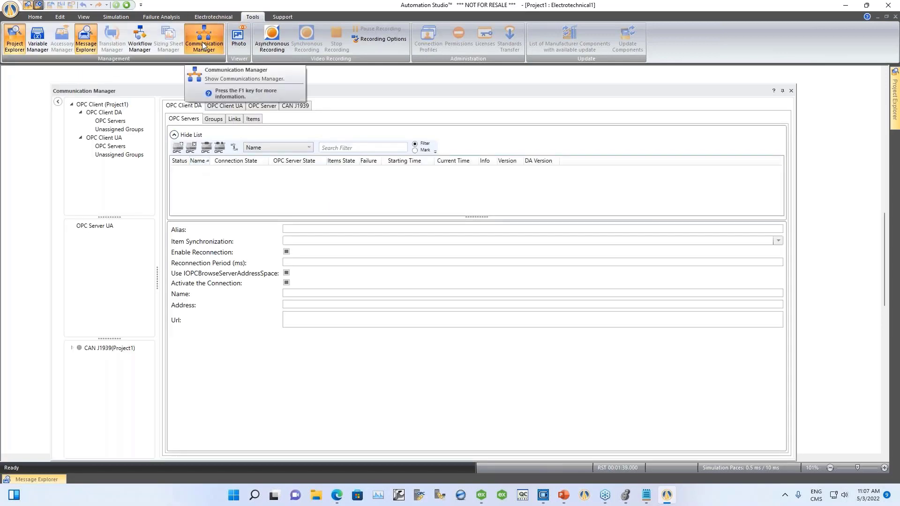
pyautogui.moveTo(170, 94); pyautogui.dragTo(169, 73)
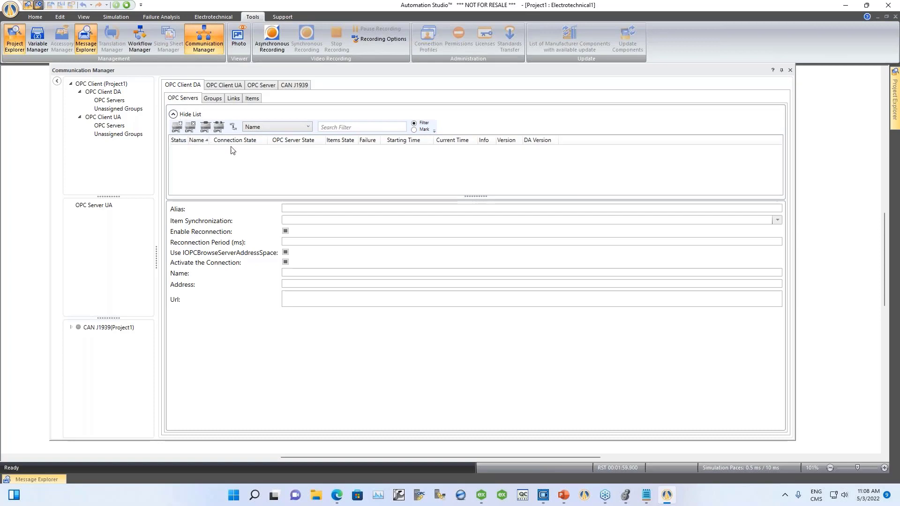
# Try to add an OPC server to the OPC DA client while the simulation runs, and close the Communication Manager.
pyautogui.rightClick(221, 157)
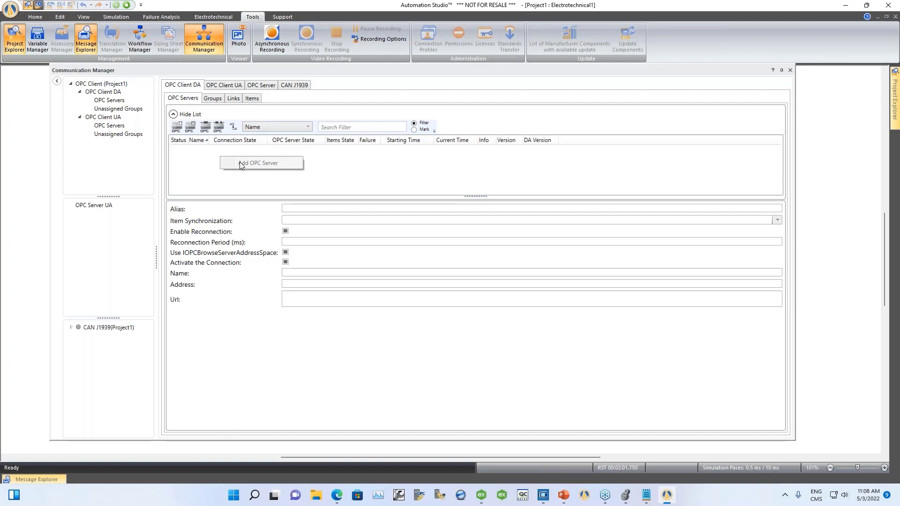
pyautogui.click(242, 164)
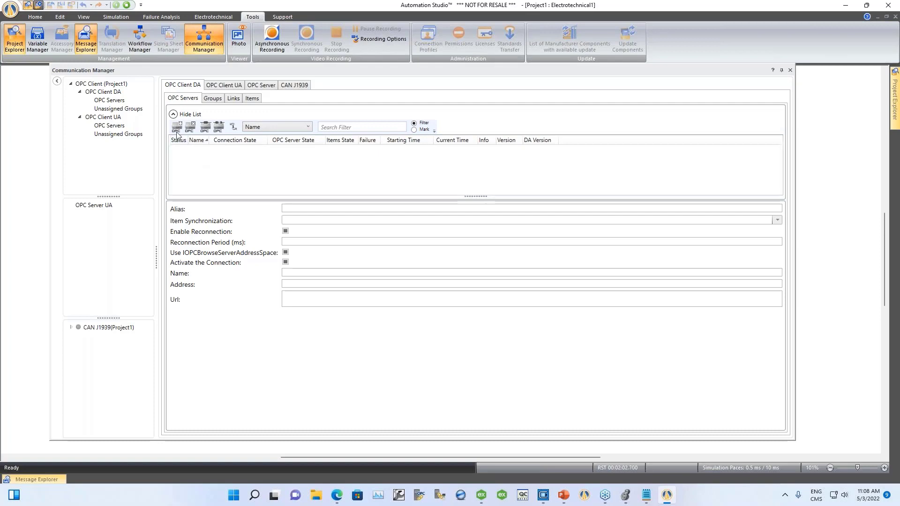
pyautogui.rightClick(249, 165)
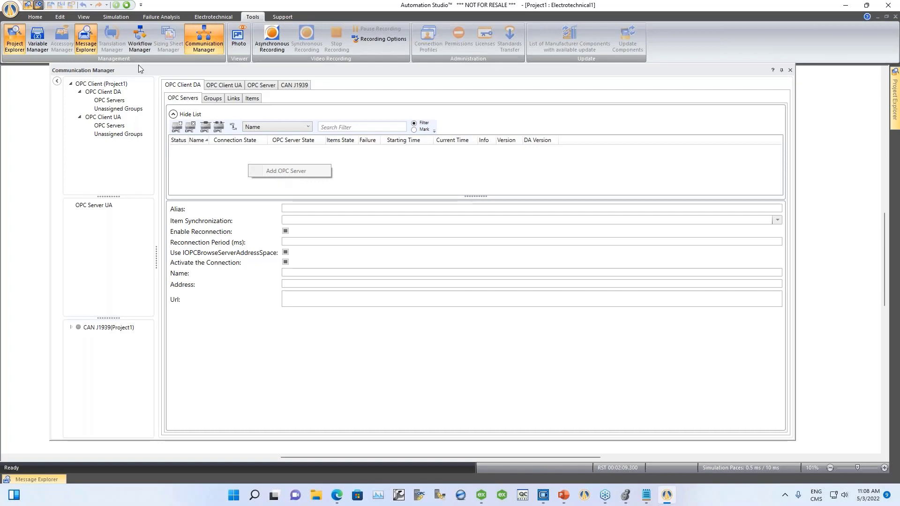
pyautogui.click(789, 71)
pyautogui.click(789, 71)
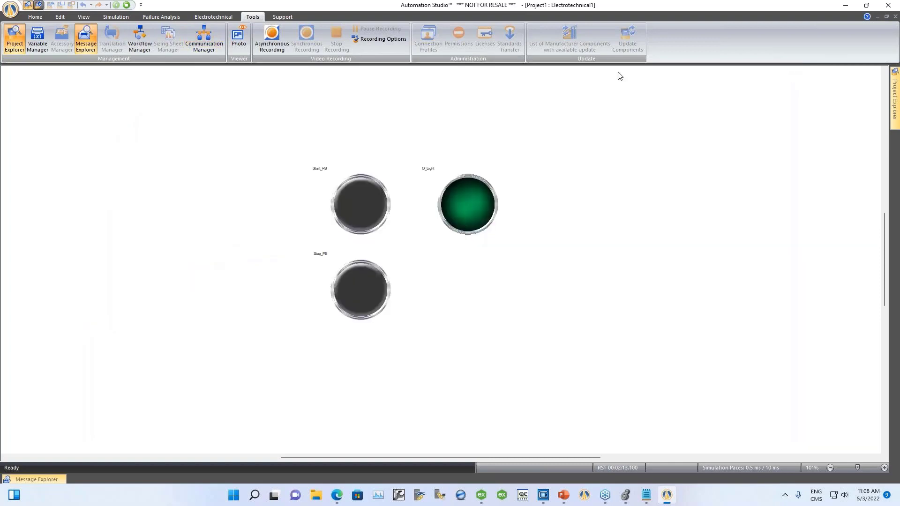
# Stop the simulation and search for local OPC DA V2.x and V3.x servers to add in the Communication Manager.
pyautogui.click(126, 5)
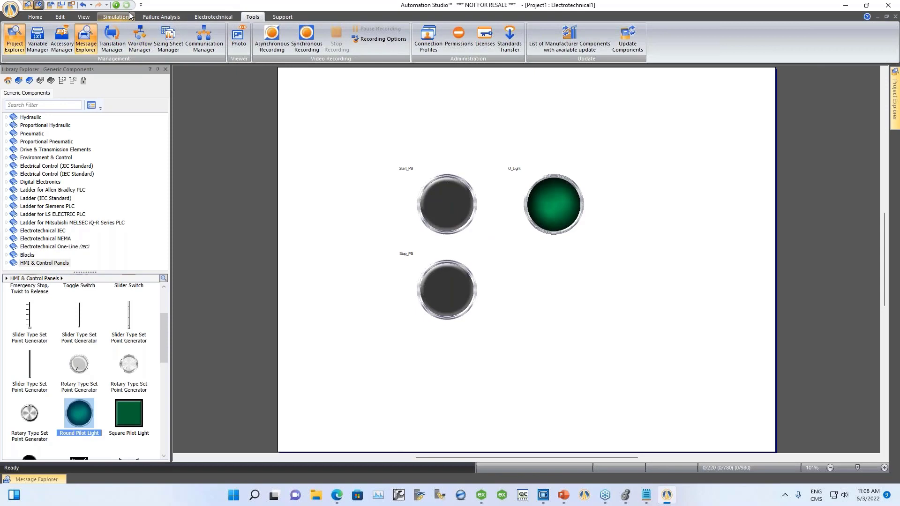
pyautogui.click(215, 45)
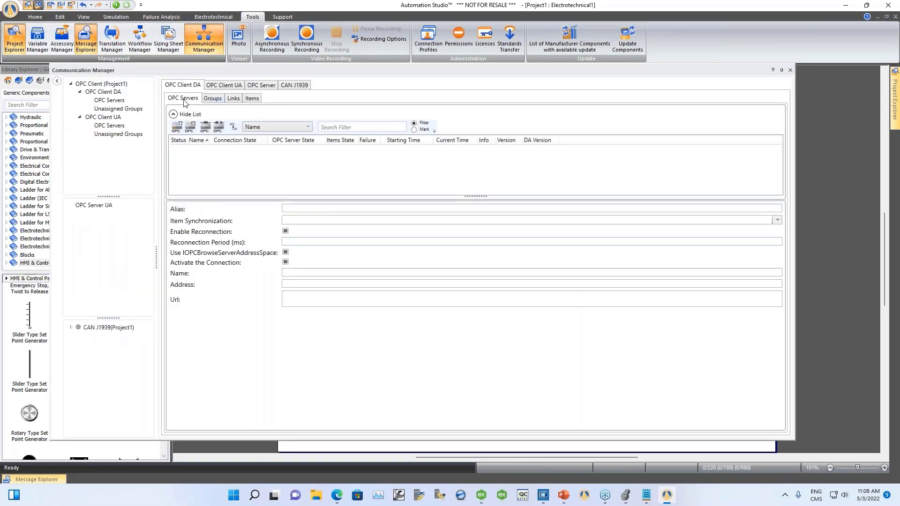
pyautogui.click(177, 127)
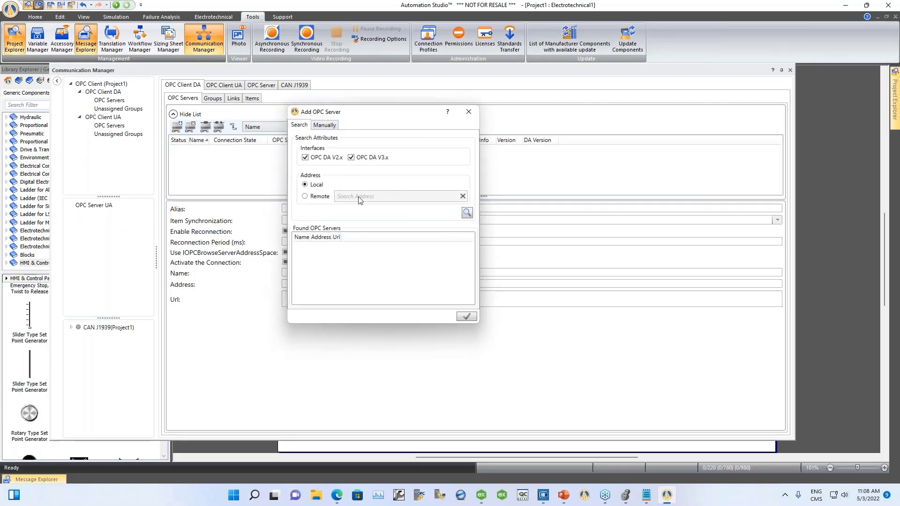
pyautogui.click(467, 212)
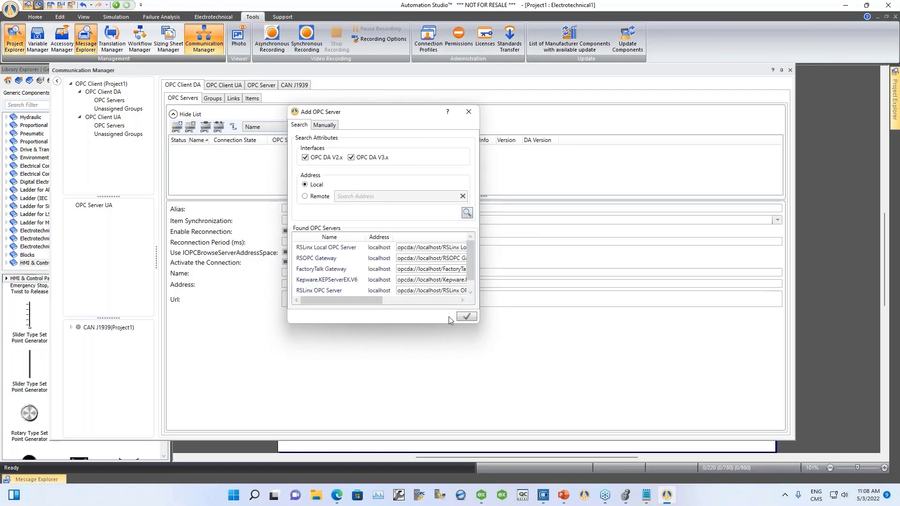
# Switch to OPC Quick Client, compare its local server list with the found OPC servers, and return to the Add OPC Server dialog.
pyautogui.click(530, 497)
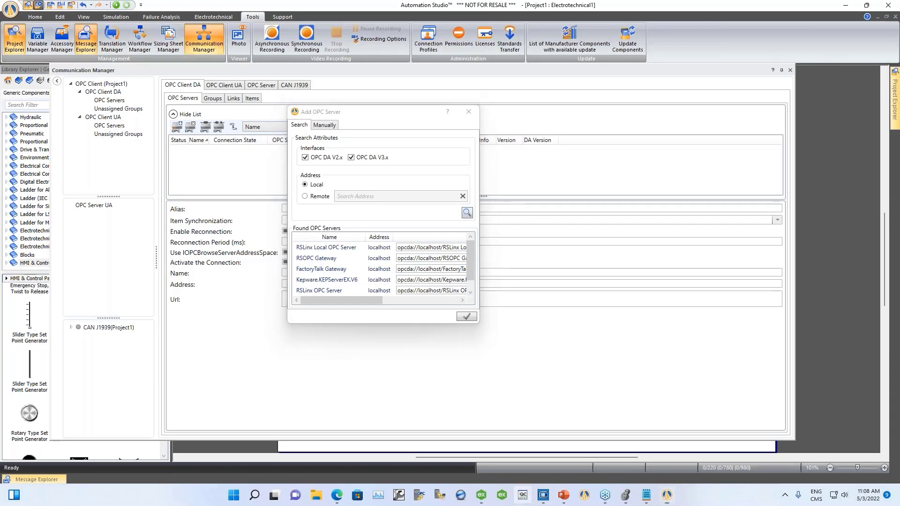
pyautogui.click(160, 110)
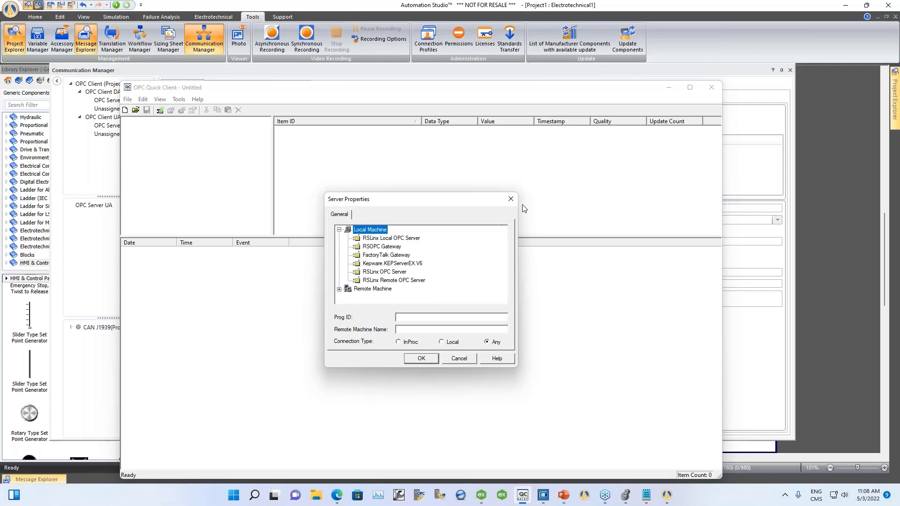
pyautogui.click(510, 200)
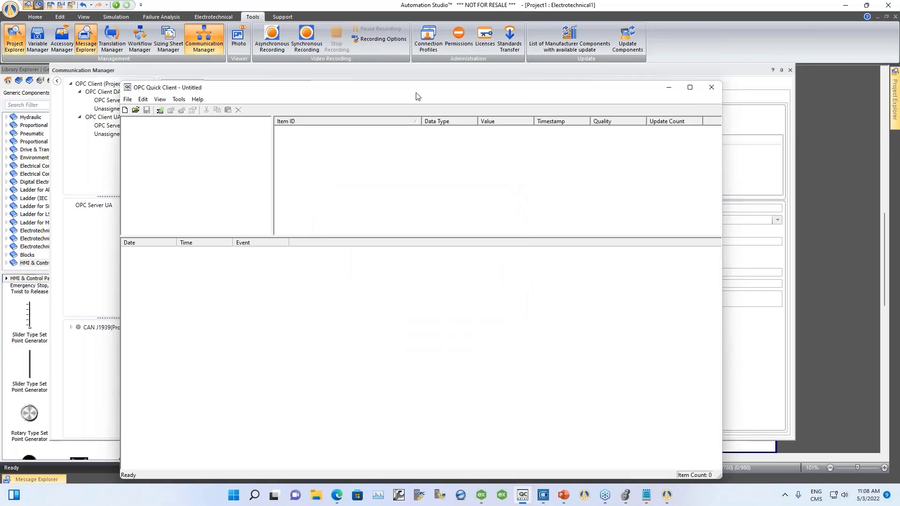
pyautogui.moveTo(417, 96); pyautogui.dragTo(789, 107)
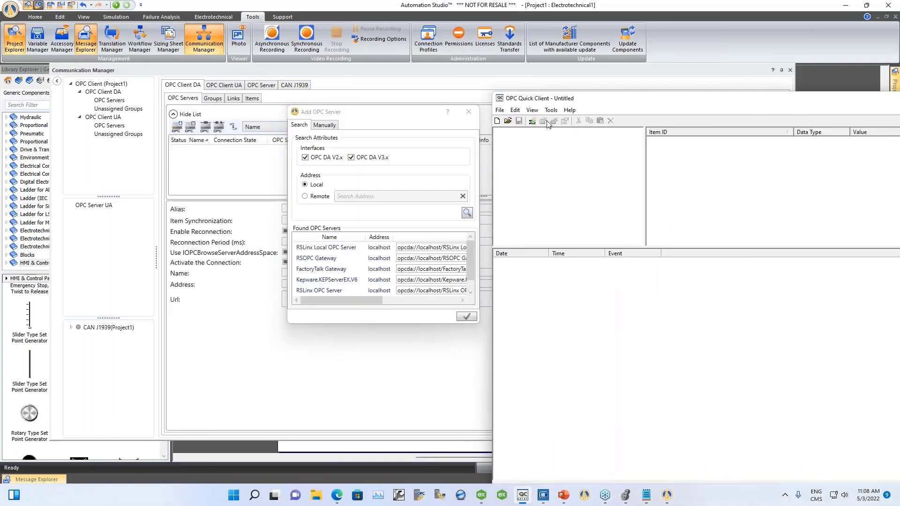
pyautogui.moveTo(367, 114); pyautogui.dragTo(217, 85)
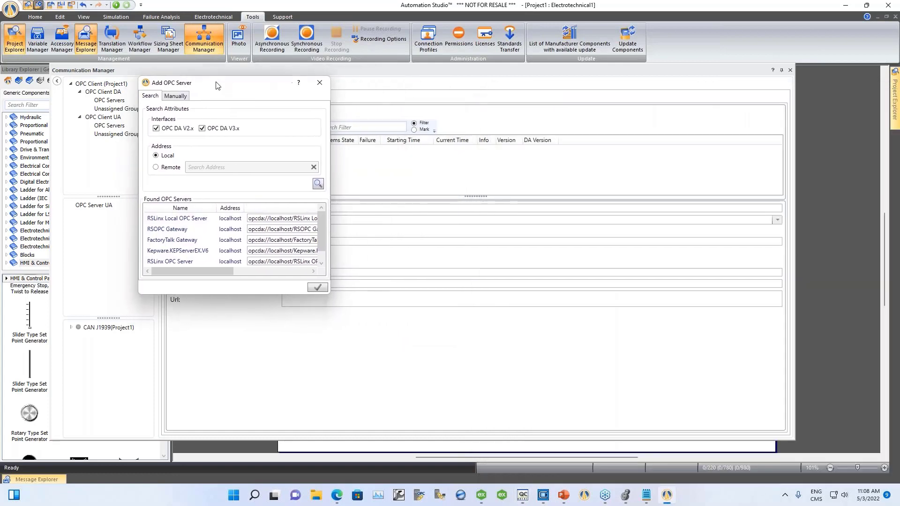
# Add the local Kepware.KEPServerEX.V6 server to the OPC DA client with the default settings and select it in the server list.
pyautogui.click(318, 185)
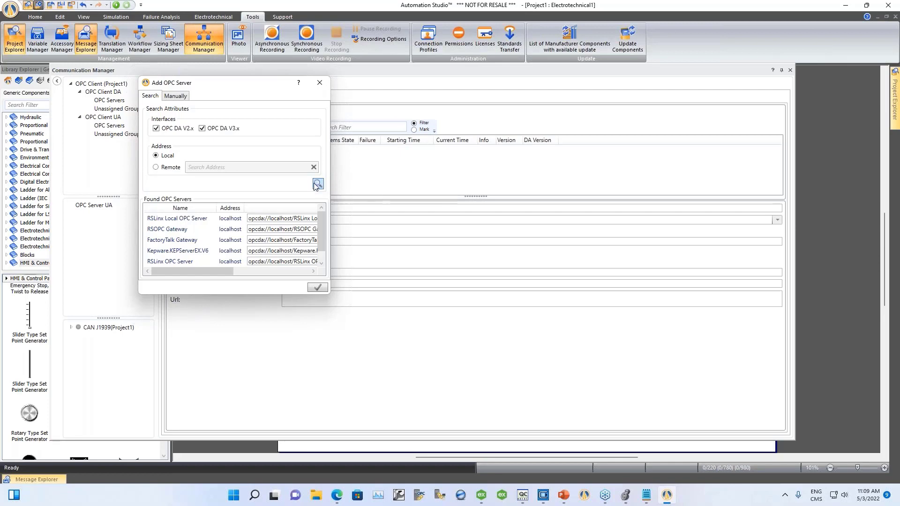
pyautogui.click(160, 253)
pyautogui.click(317, 288)
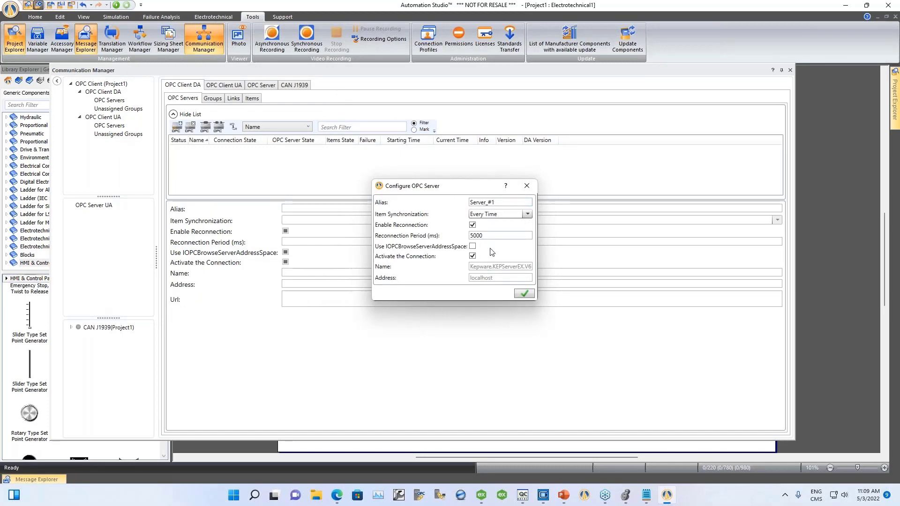
pyautogui.click(525, 294)
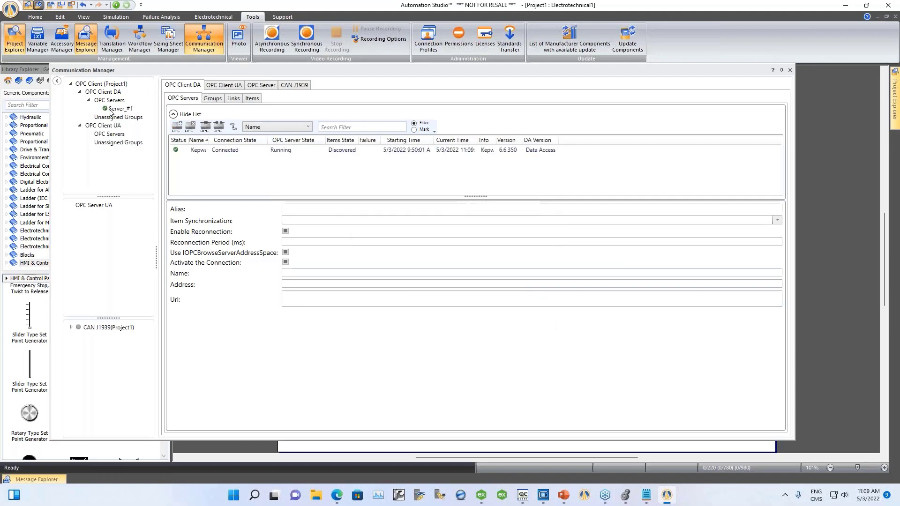
pyautogui.click(177, 150)
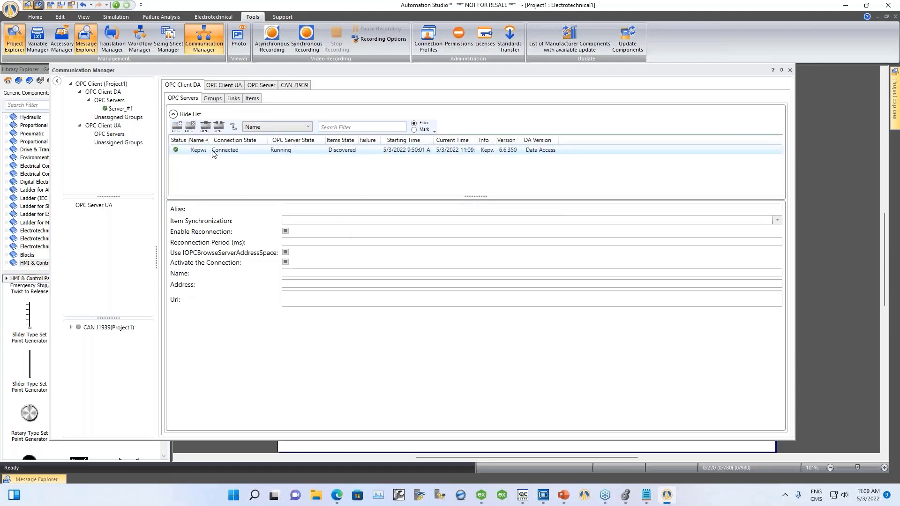
# Create an OPC DA client group with the default name Group_#1 and assign it to Server_#1.
pyautogui.click(213, 99)
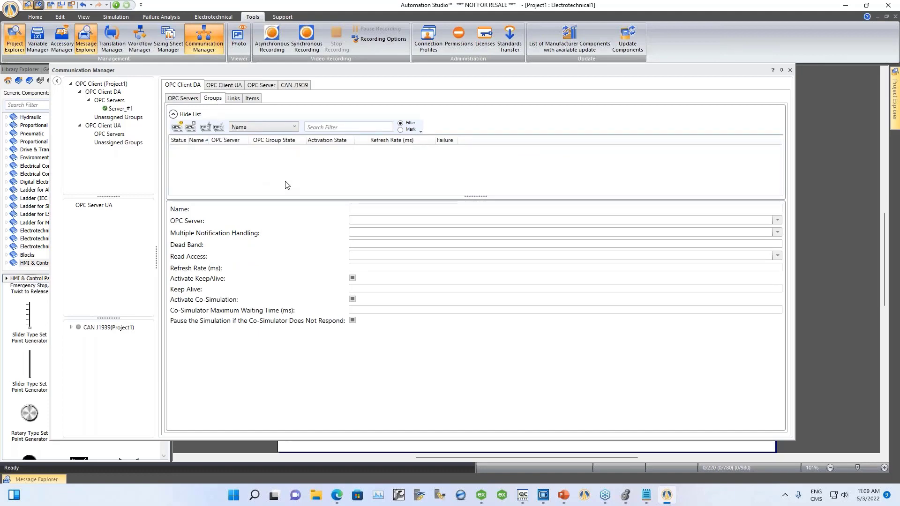
pyautogui.click(176, 127)
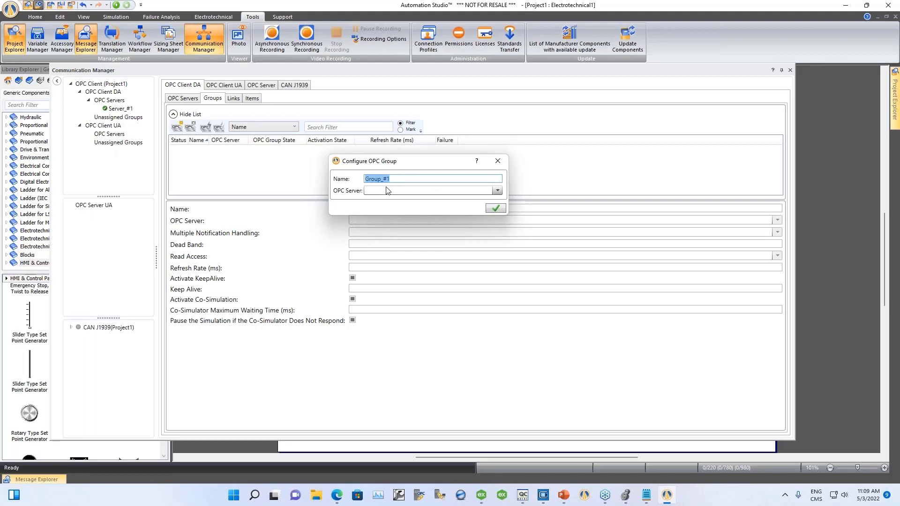
pyautogui.click(497, 191)
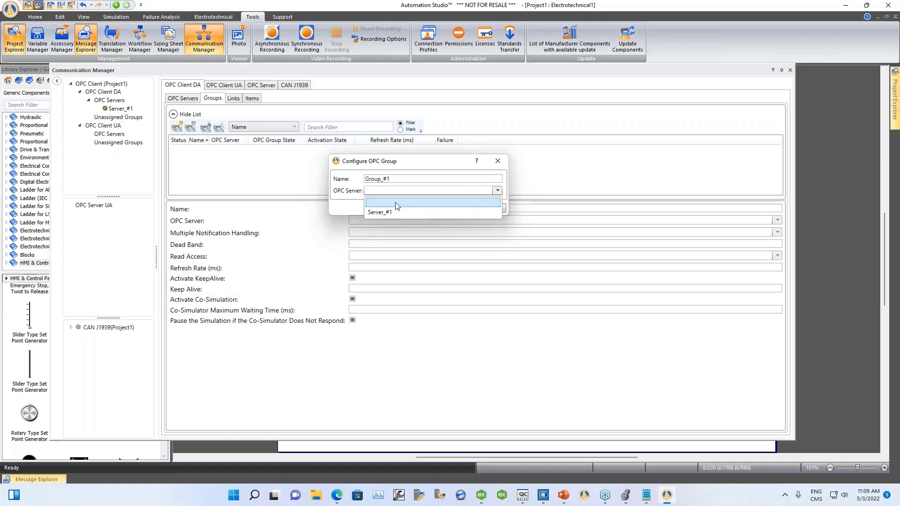
pyautogui.click(389, 213)
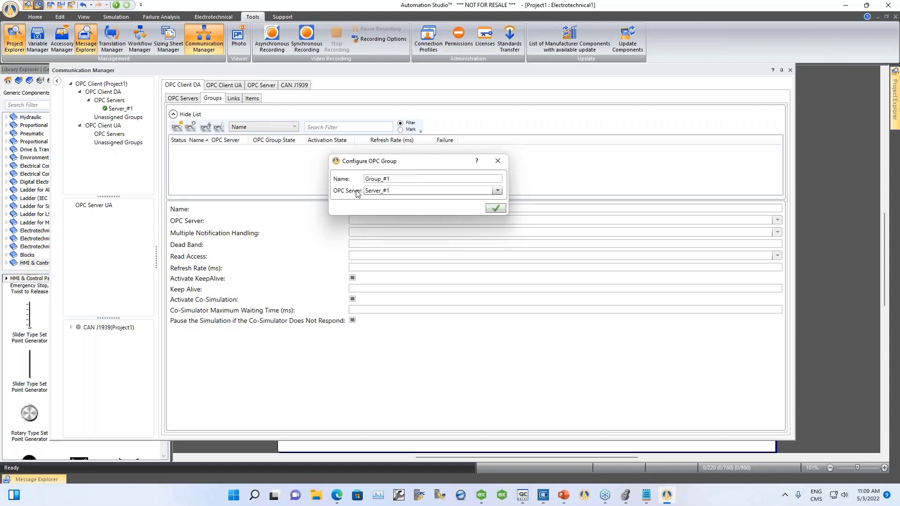
pyautogui.click(494, 209)
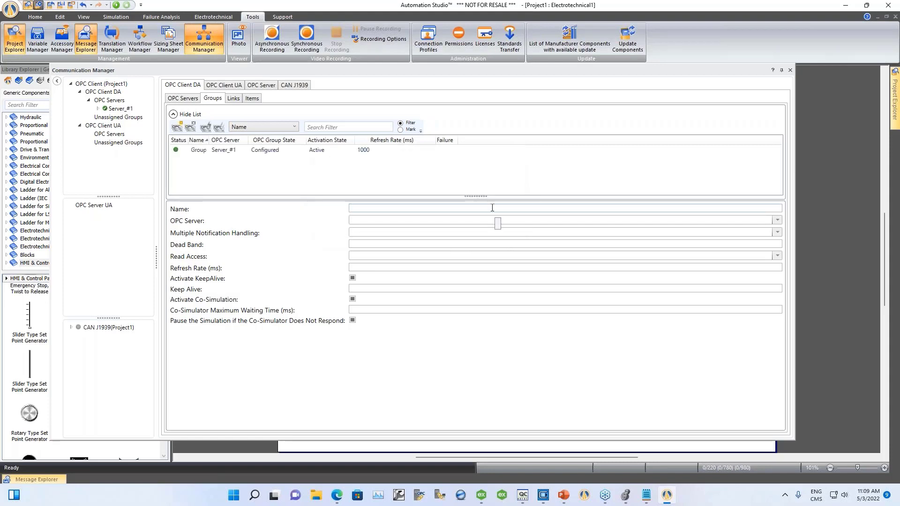
# Set the refresh rate of Group_#1 to 100 ms.
pyautogui.click(226, 151)
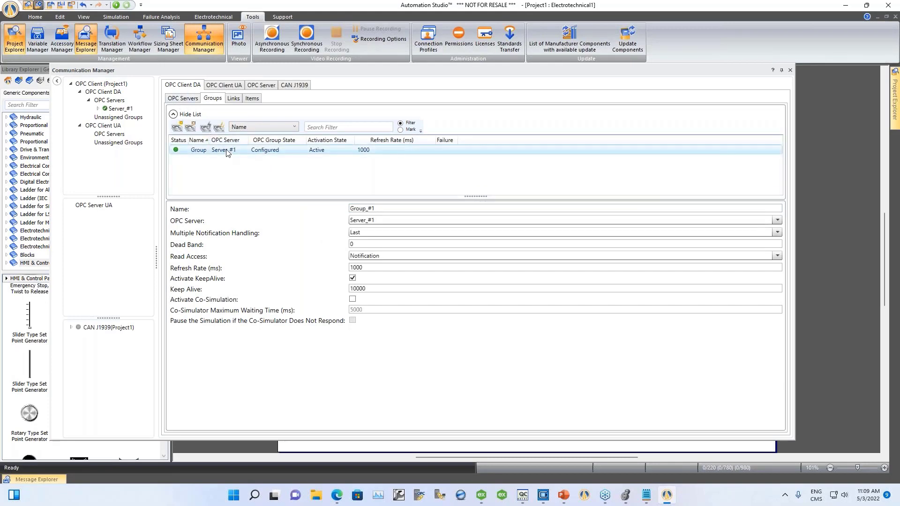
pyautogui.doubleClick(369, 267)
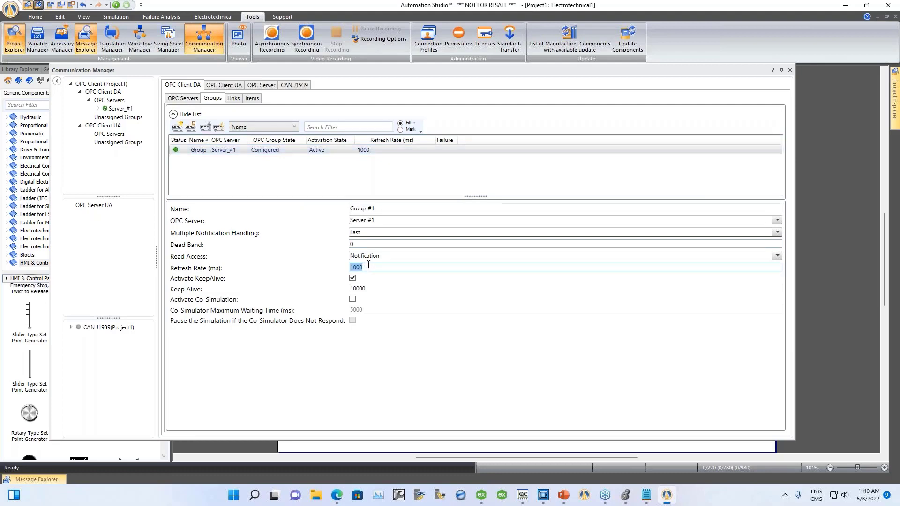
pyautogui.click(369, 267)
pyautogui.press('BackSpace')
pyautogui.click(327, 231)
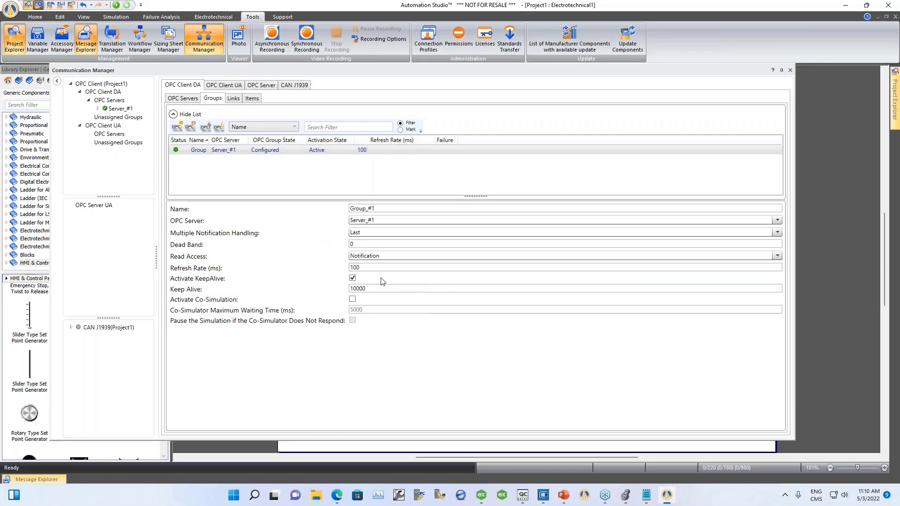
# Choose Group_#1 for the OPC links and filter the project variables by the name prefix I_.
pyautogui.click(233, 99)
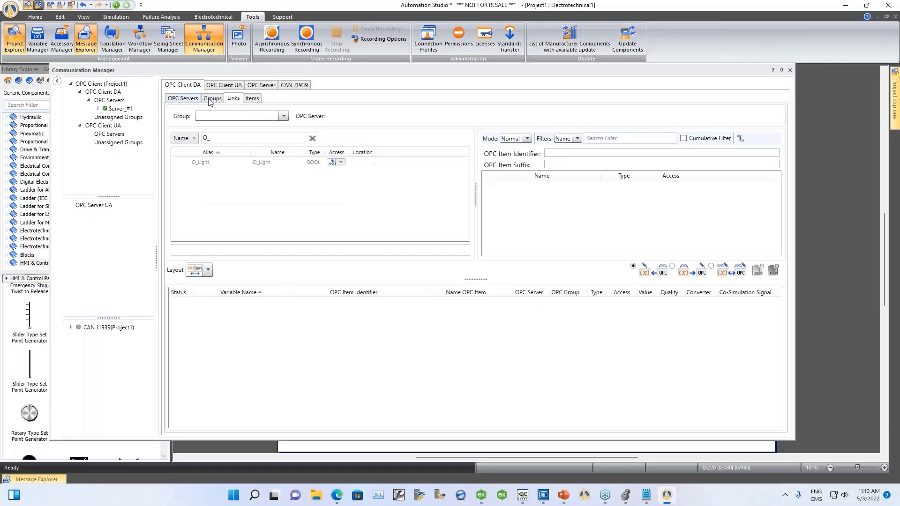
pyautogui.click(284, 117)
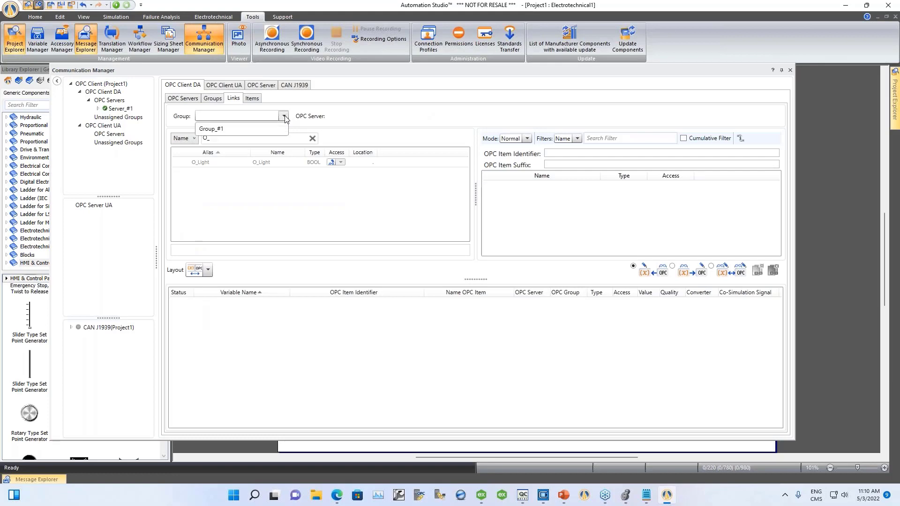
pyautogui.click(217, 129)
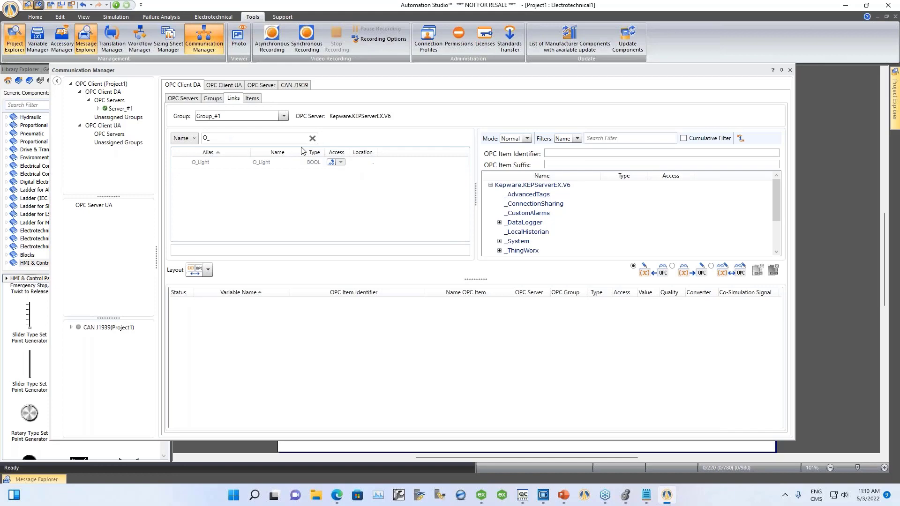
pyautogui.doubleClick(209, 138)
pyautogui.write('I')
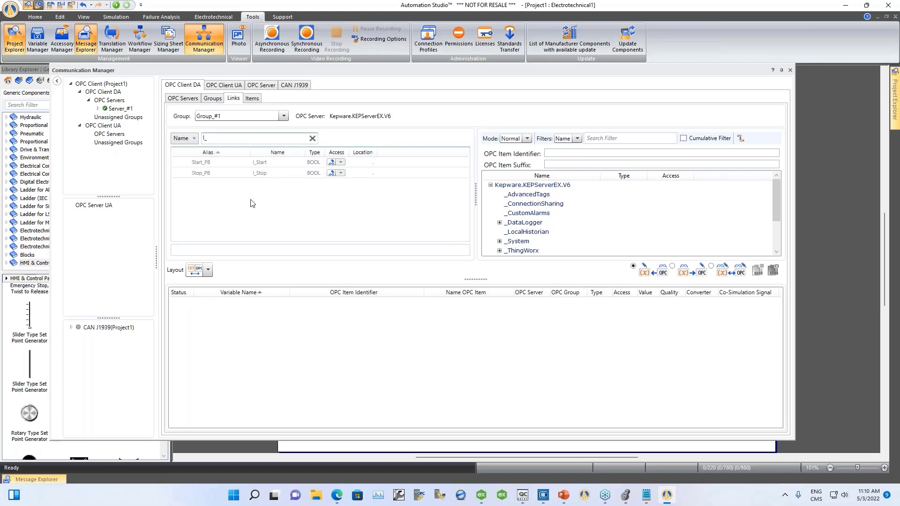
pyautogui.write('_')
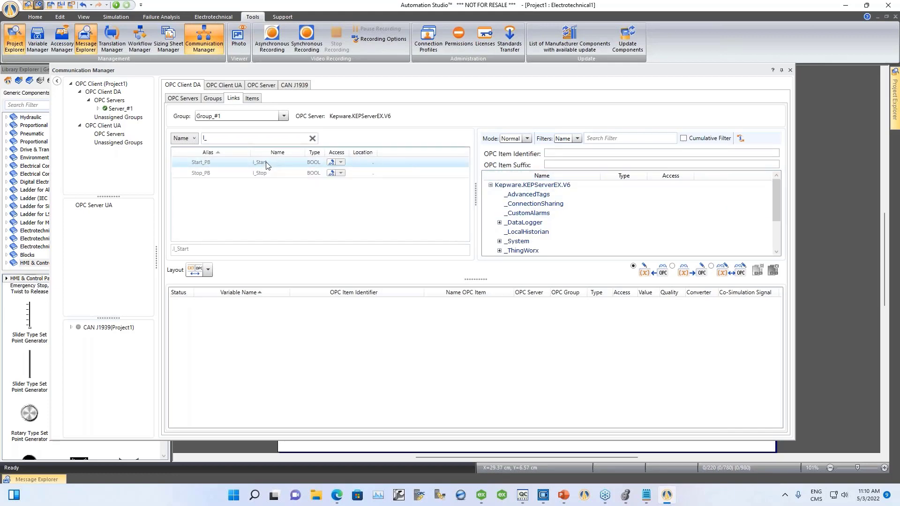
# Select the I_Start variable and set the OPC item entry mode to Manual.
pyautogui.moveTo(267, 164); pyautogui.dragTo(189, 253)
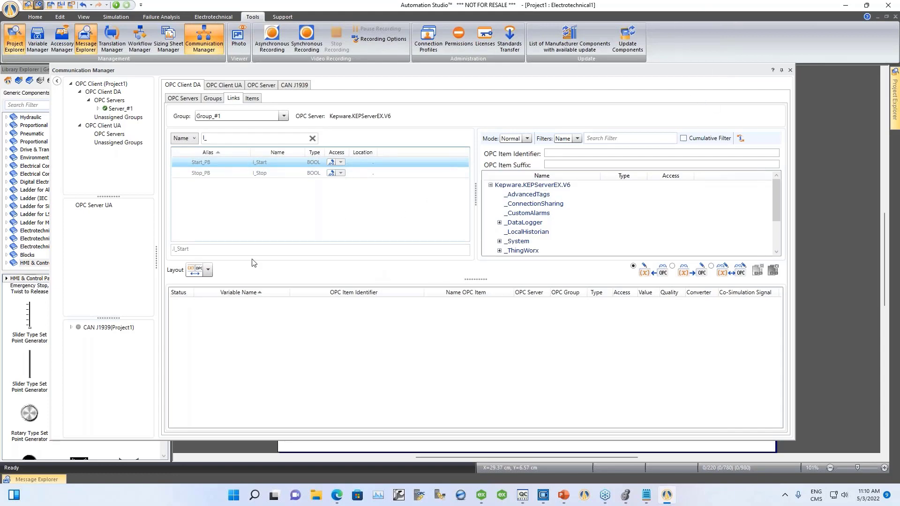
pyautogui.click(527, 138)
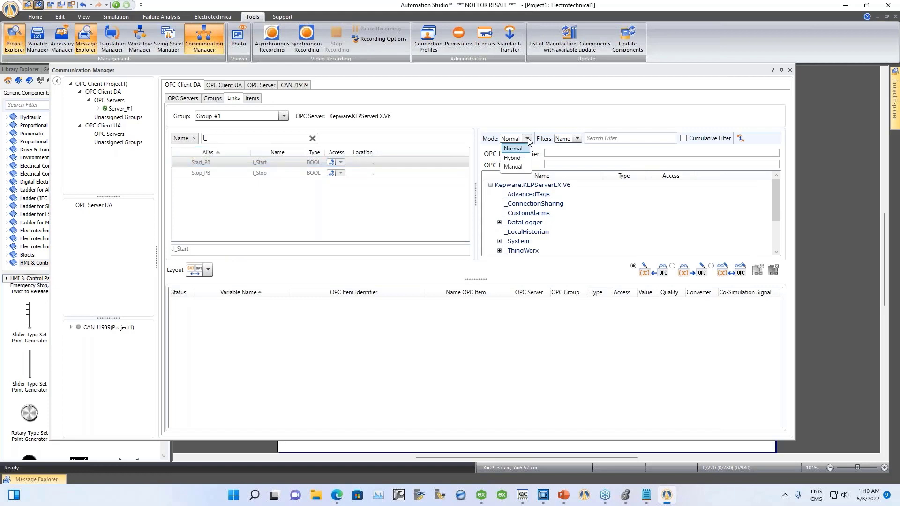
pyautogui.click(514, 171)
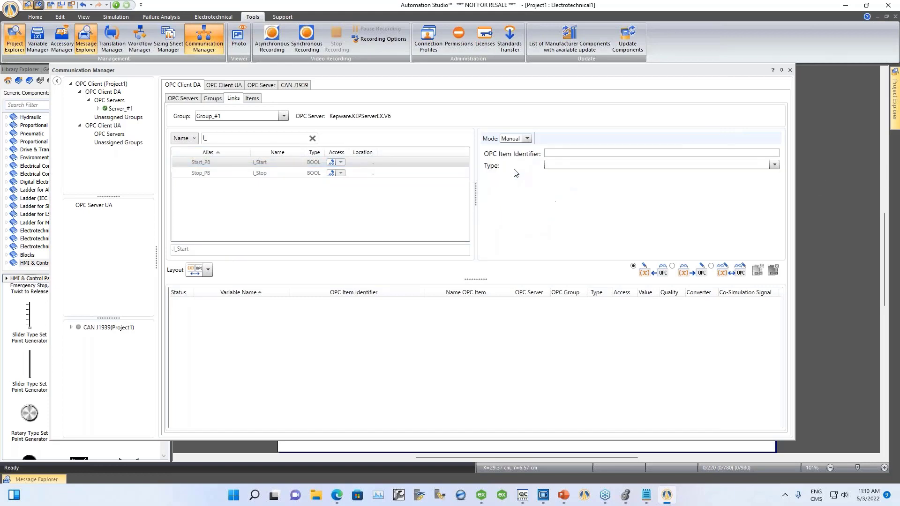
pyautogui.click(548, 153)
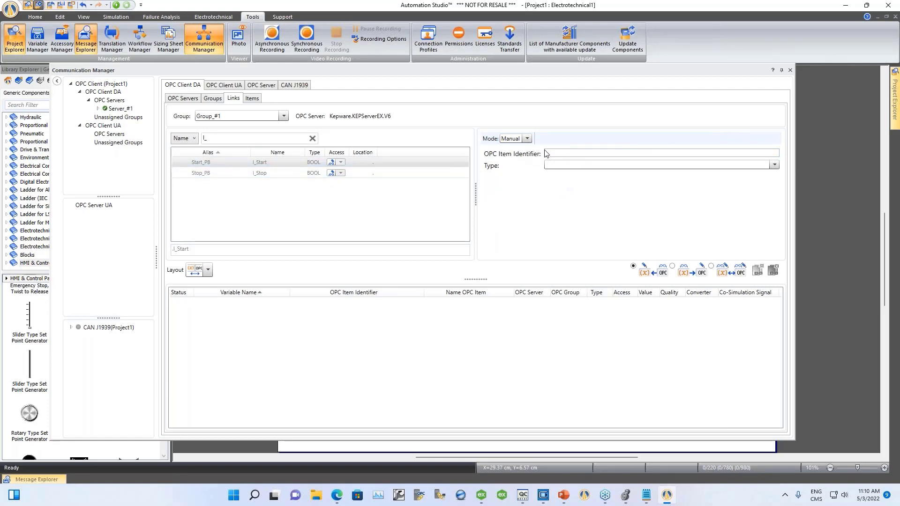
# Copy AS_Rockwell.PLC1.PROGRAM:MAINPROGRAM.BIN.0 from Notepad and paste it as the OPC item identifier in the Communication Manager.
pyautogui.click(646, 496)
pyautogui.moveTo(361, 257); pyautogui.dragTo(178, 249)
pyautogui.rightClick(209, 255)
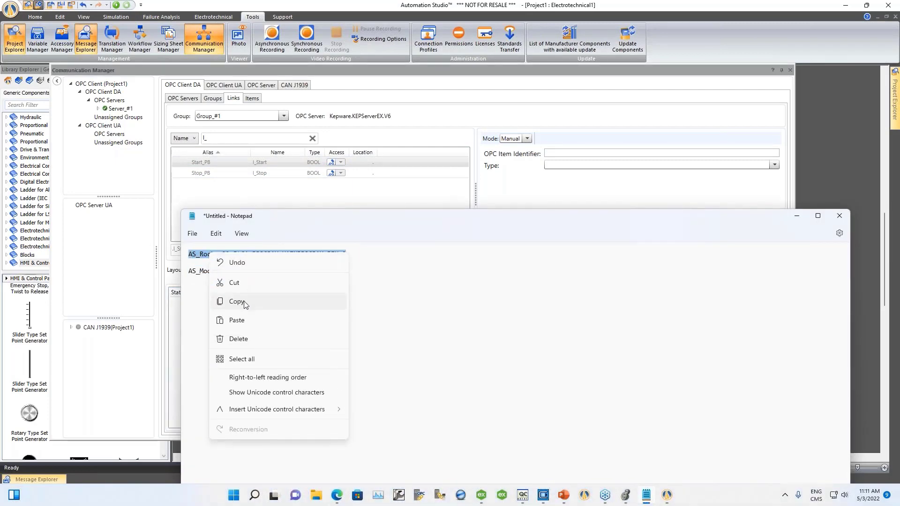
pyautogui.click(241, 304)
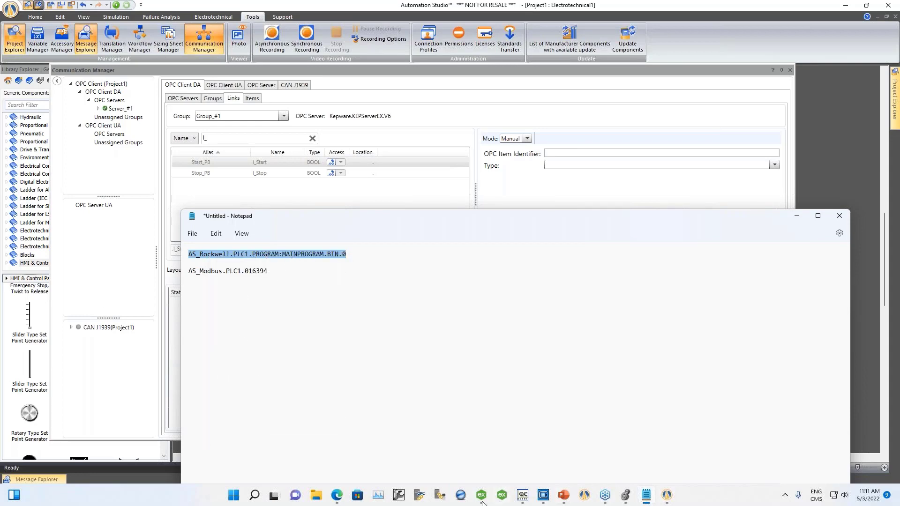
pyautogui.rightClick(319, 256)
pyautogui.click(341, 302)
pyautogui.click(557, 152)
pyautogui.rightClick(556, 154)
pyautogui.click(581, 179)
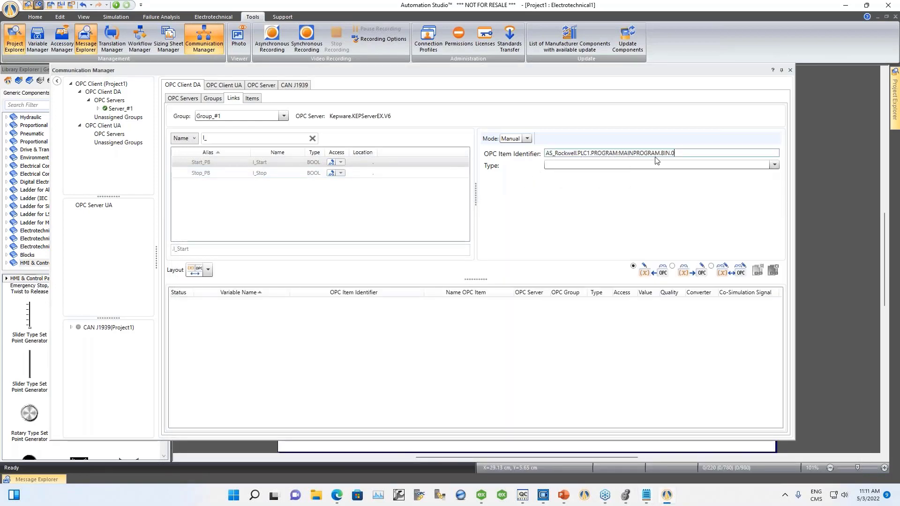
# Set the item type to Boolean and link I_Start to the BIN.0 item in the variable-to-OPC write direction.
pyautogui.click(774, 165)
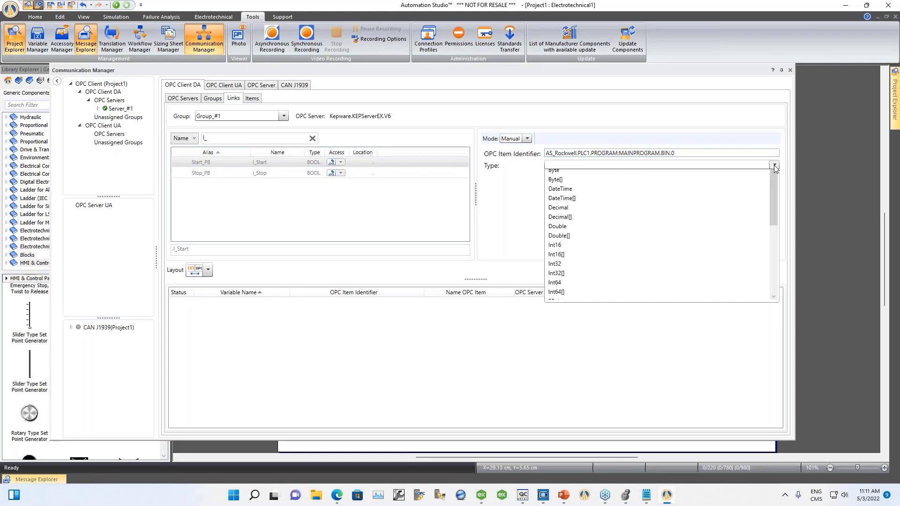
pyautogui.click(566, 189)
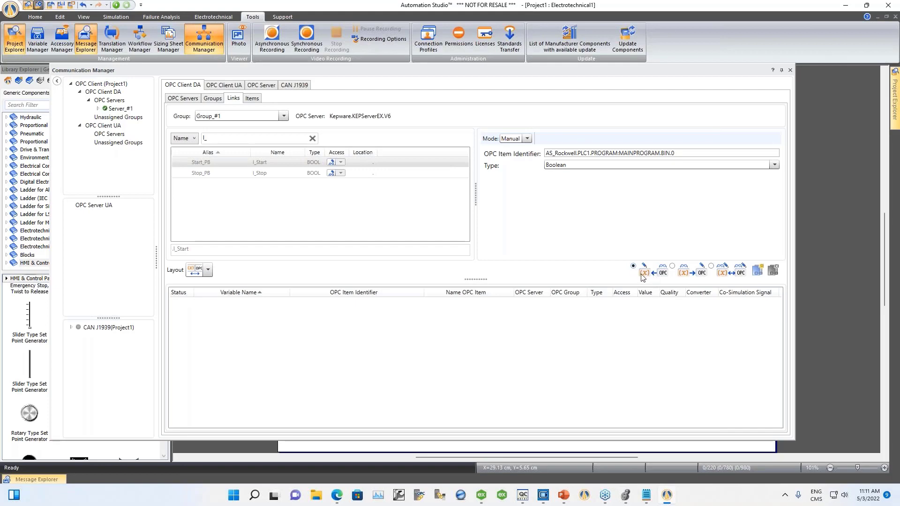
pyautogui.click(673, 267)
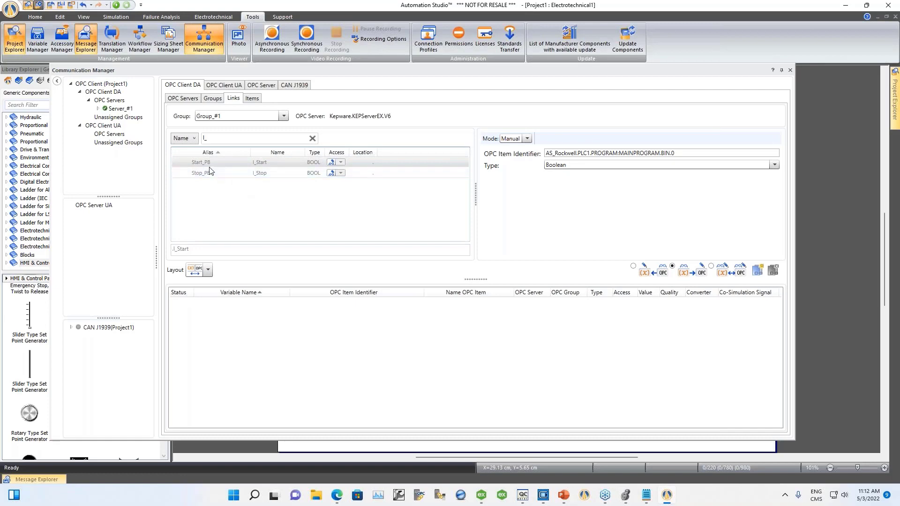
pyautogui.click(258, 163)
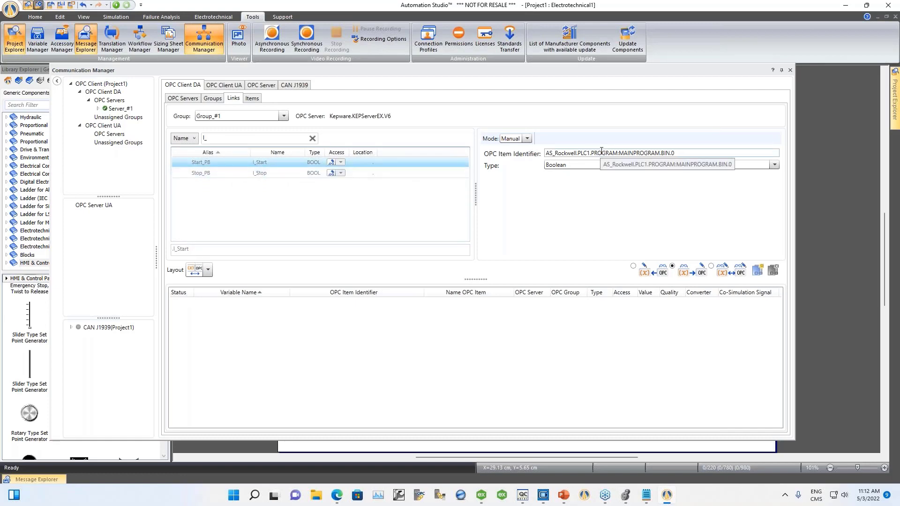
pyautogui.click(758, 270)
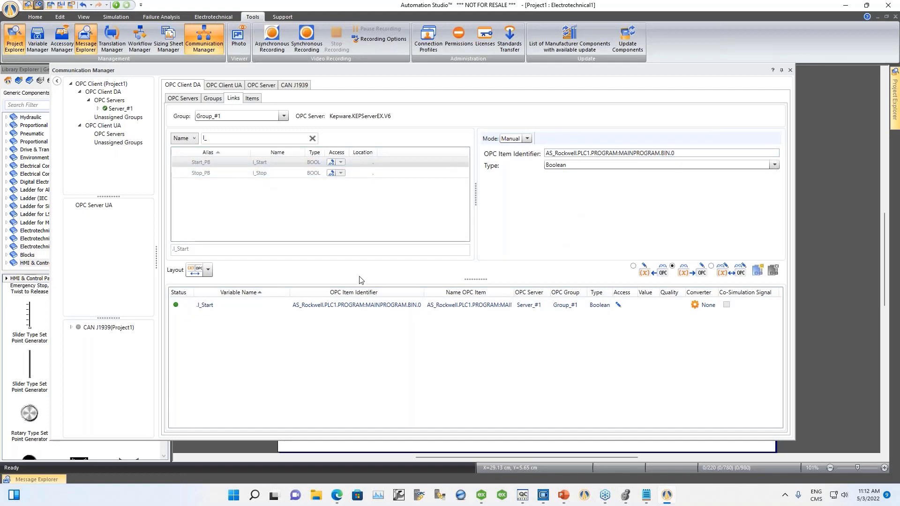
# Link the I_Stop variable to the OPC item AS_Rockwell.PLC1.PROGRAM:MAINPROGRAM.BIN.1.
pyautogui.click(263, 173)
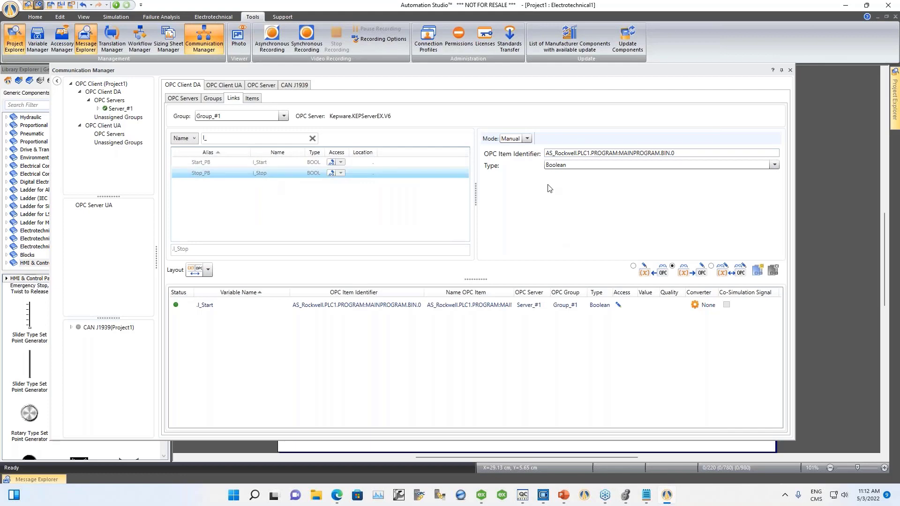
pyautogui.click(687, 153)
pyautogui.click(687, 153)
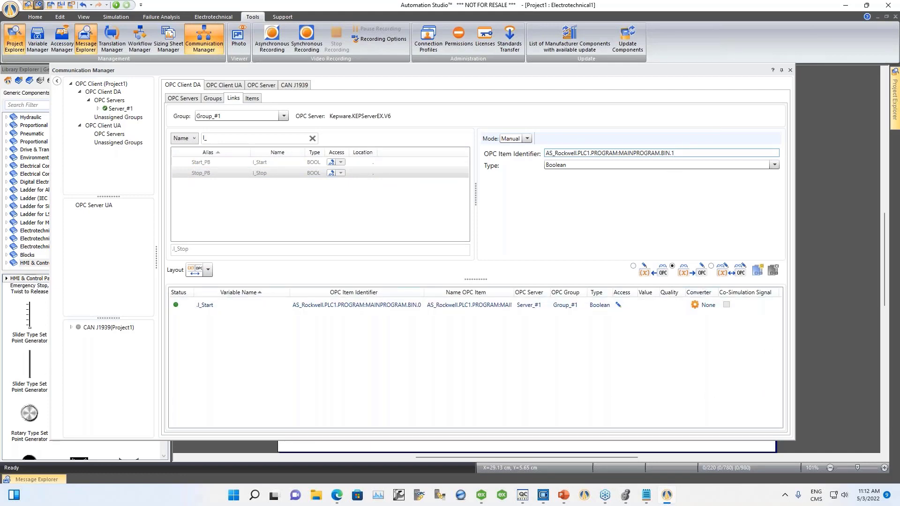
pyautogui.click(767, 272)
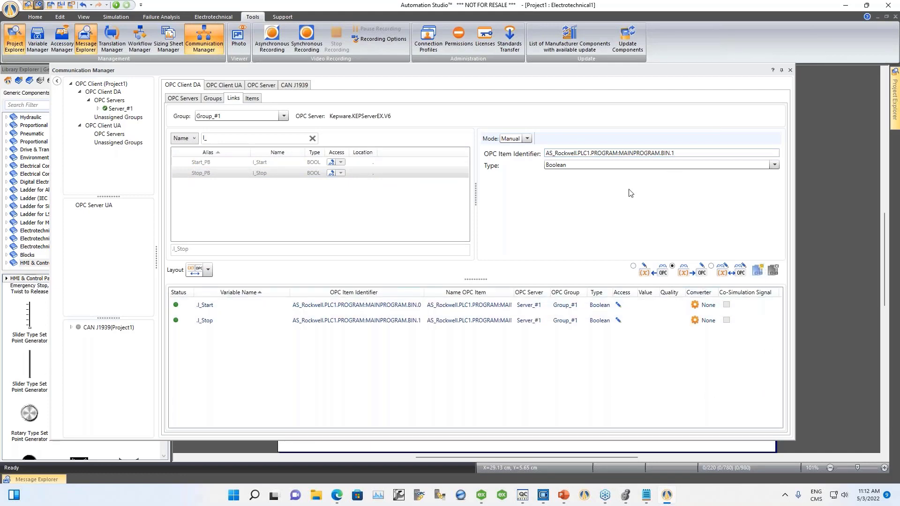
# Filter variables by O_, link O_Light to AS_Rockwell.PLC1.PROGRAM:MAINPROGRAM.BOUT.0 in the OPC-to-variable direction, and close the Communication Manager.
pyautogui.click(204, 138)
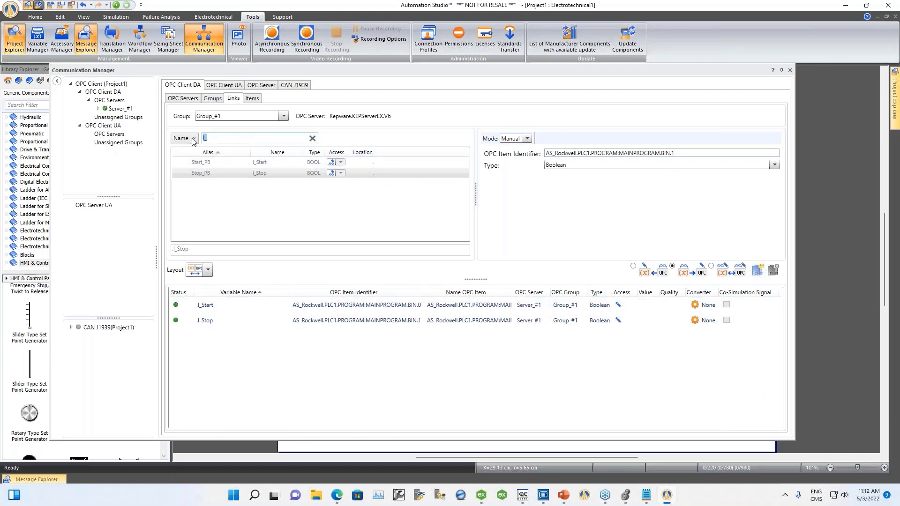
pyautogui.write('O_')
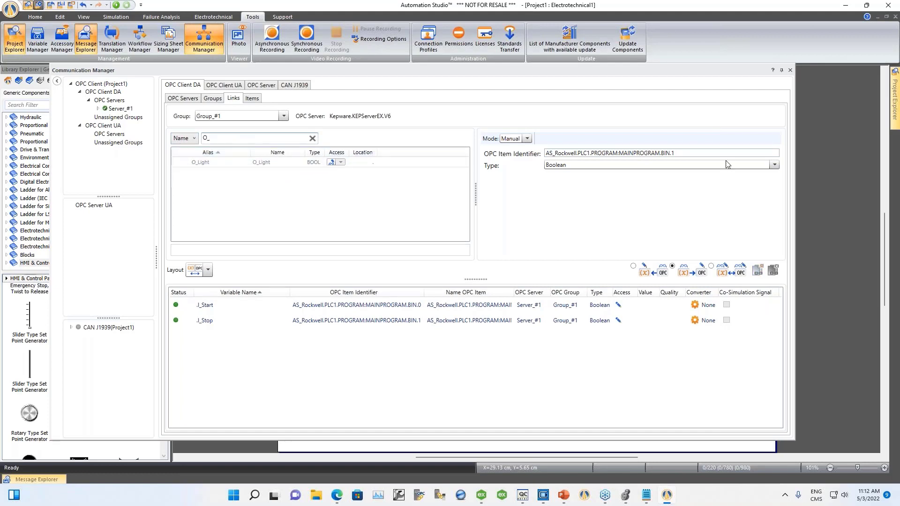
pyautogui.doubleClick(665, 153)
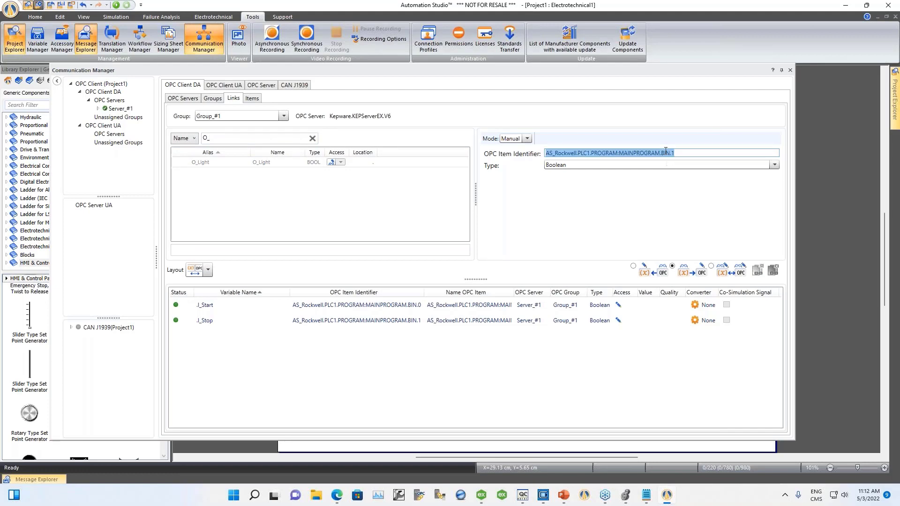
pyautogui.moveTo(662, 153); pyautogui.dragTo(677, 153)
pyautogui.click(682, 152)
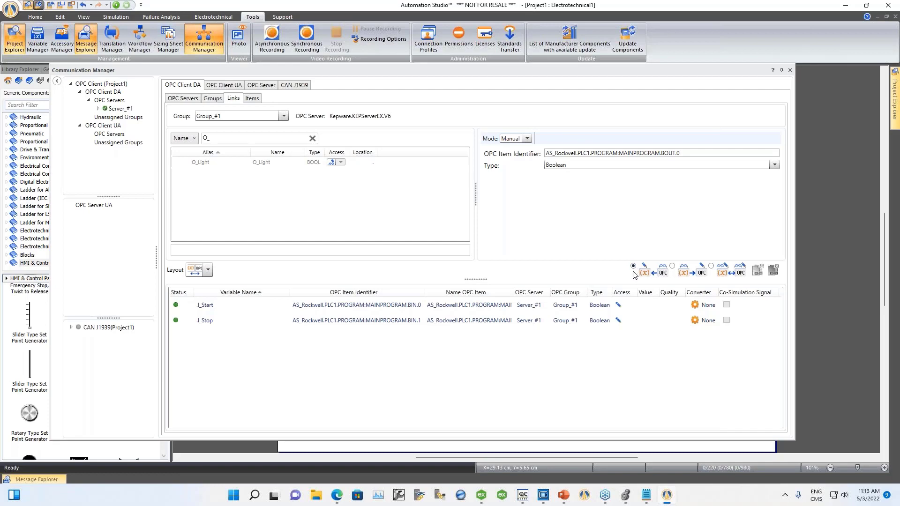
pyautogui.click(255, 167)
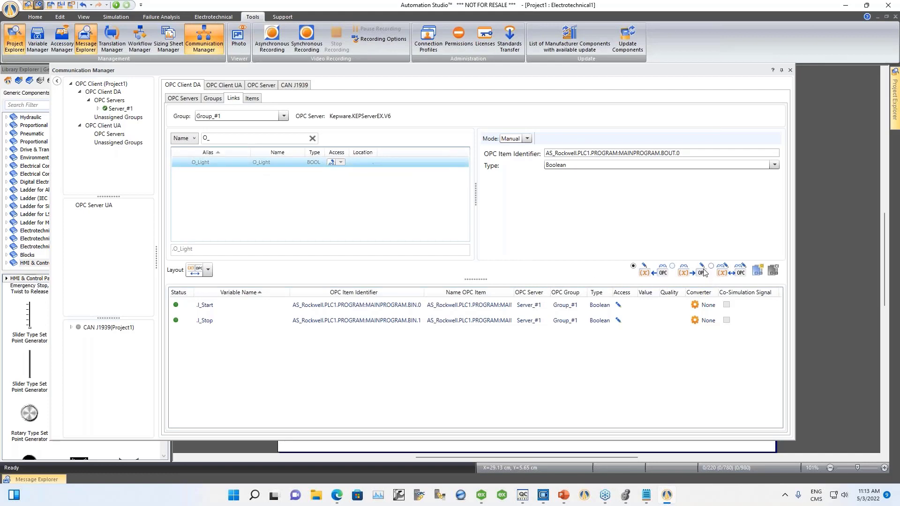
pyautogui.click(758, 271)
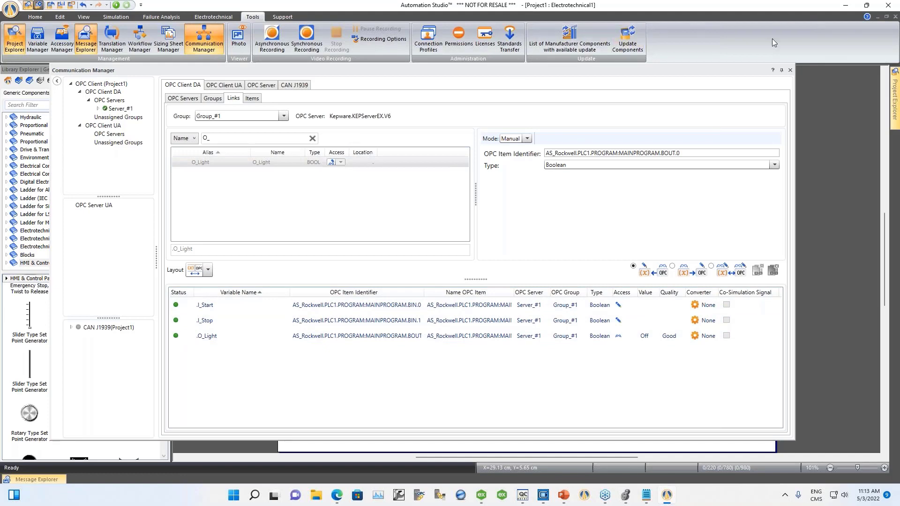
pyautogui.click(790, 71)
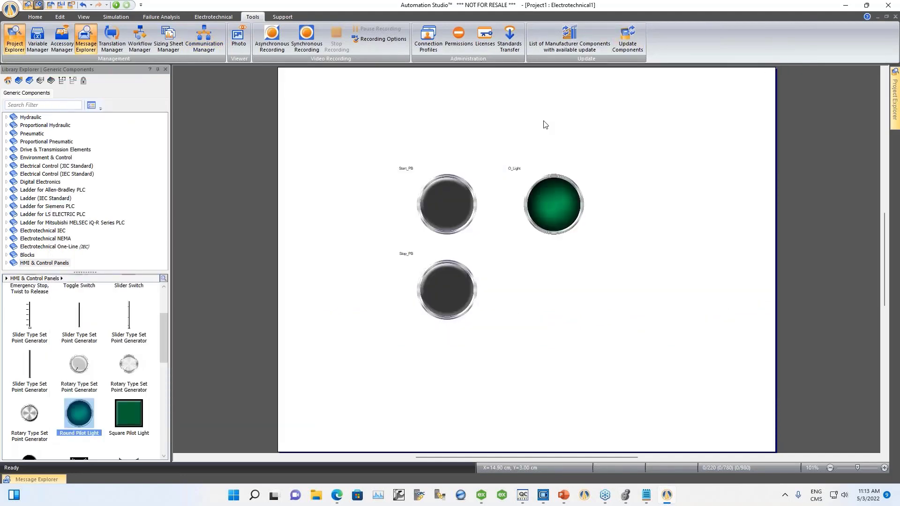
# Arrange the HMI project and the Logix Designer MainRoutine window side by side, collapsing the component library and narrowing the Controller Organizer.
pyautogui.click(158, 70)
pyautogui.moveTo(373, 12); pyautogui.dragTo(5, 49)
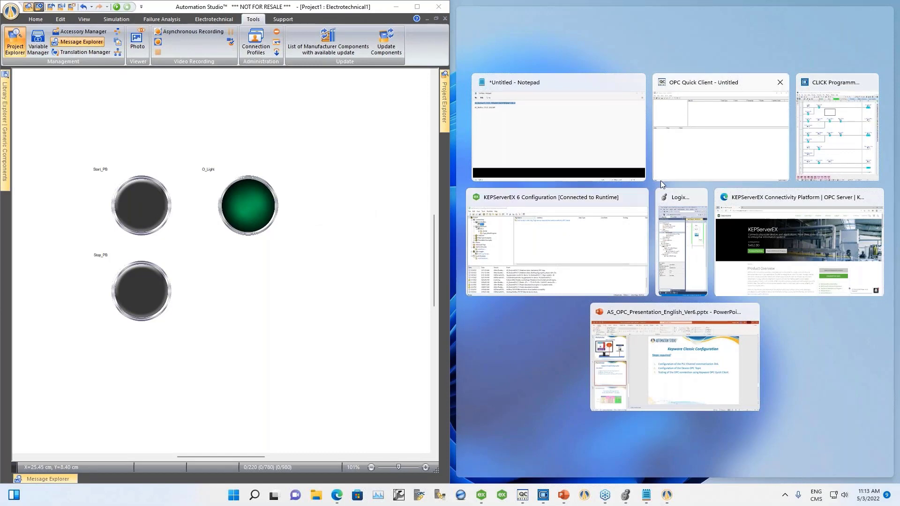
pyautogui.click(626, 496)
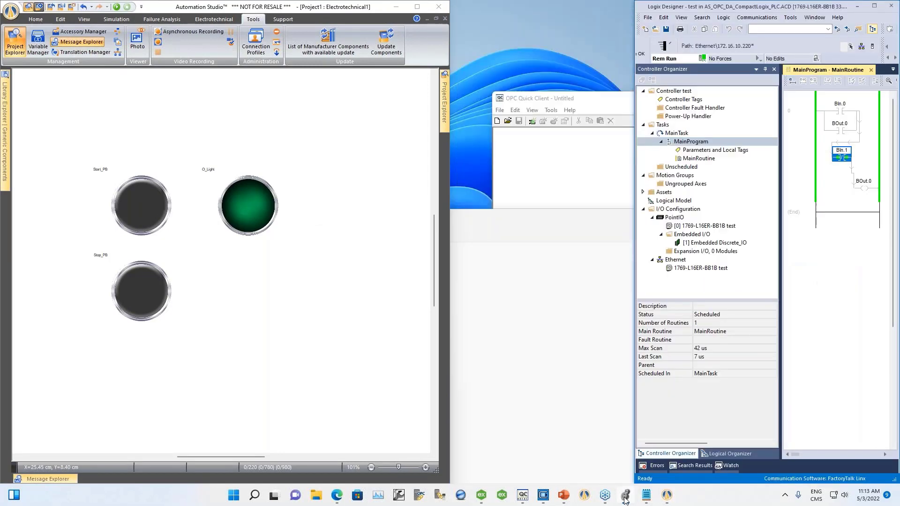
pyautogui.hotkey('alt', 'Tab')
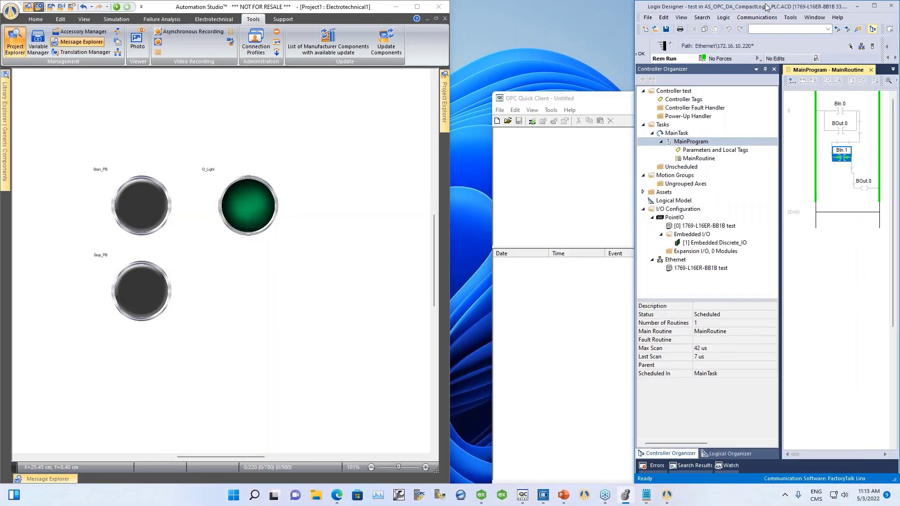
pyautogui.moveTo(764, 7); pyautogui.dragTo(870, 51)
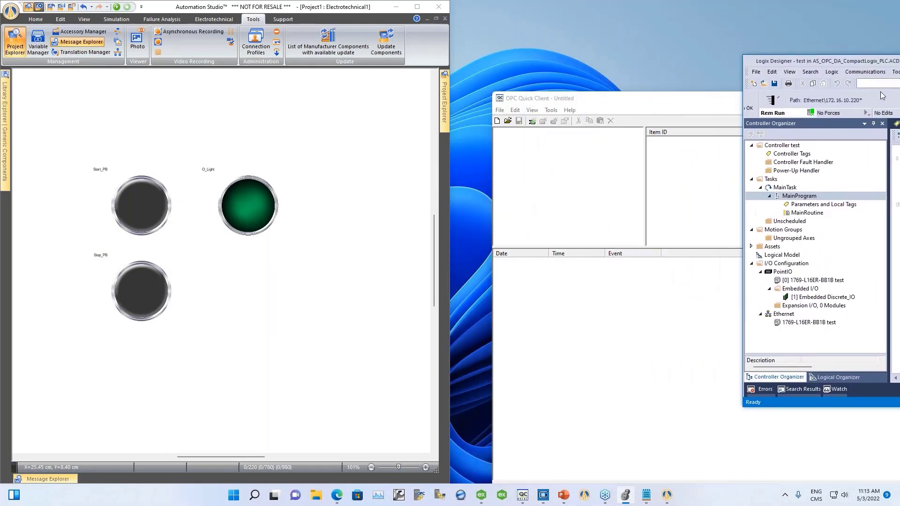
pyautogui.press('super+Right')
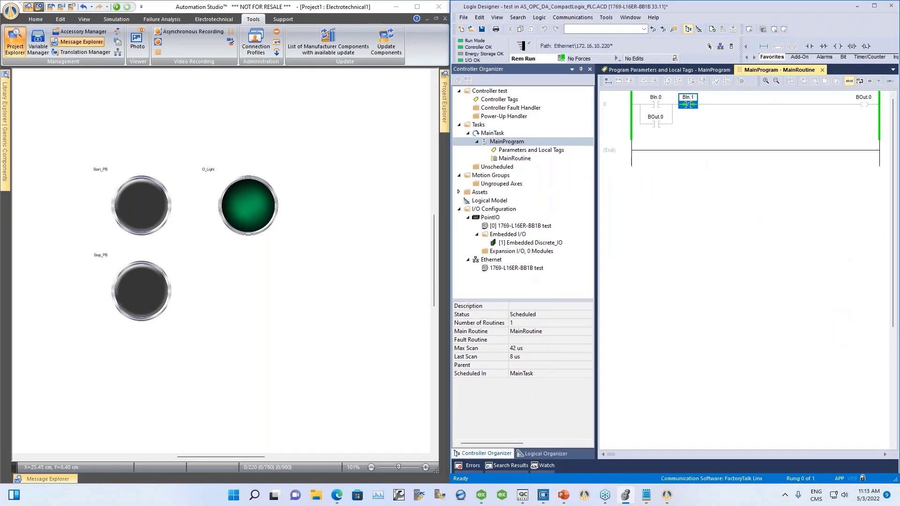
pyautogui.moveTo(595, 159); pyautogui.dragTo(525, 167)
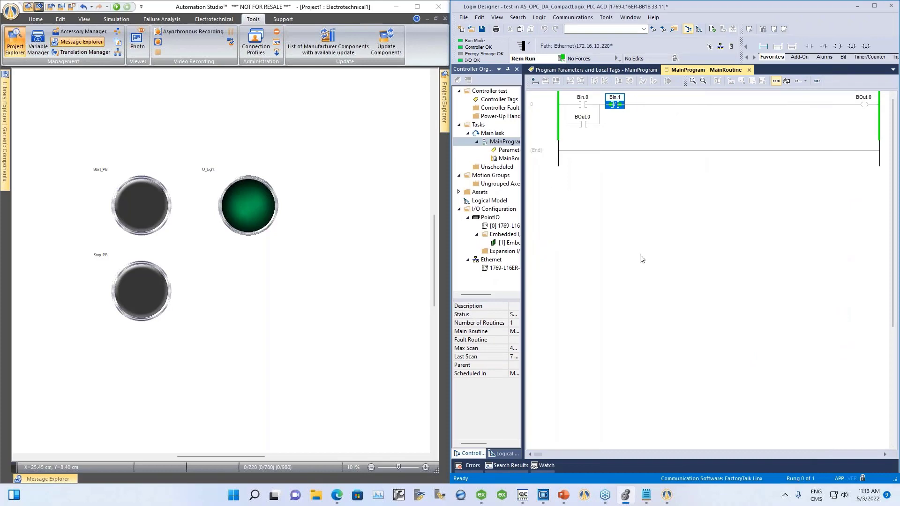
# Run the HMI simulation and operate the Start_PB and Stop_PB push-buttons to test the pilot light against the PLC ladder.
pyautogui.click(117, 6)
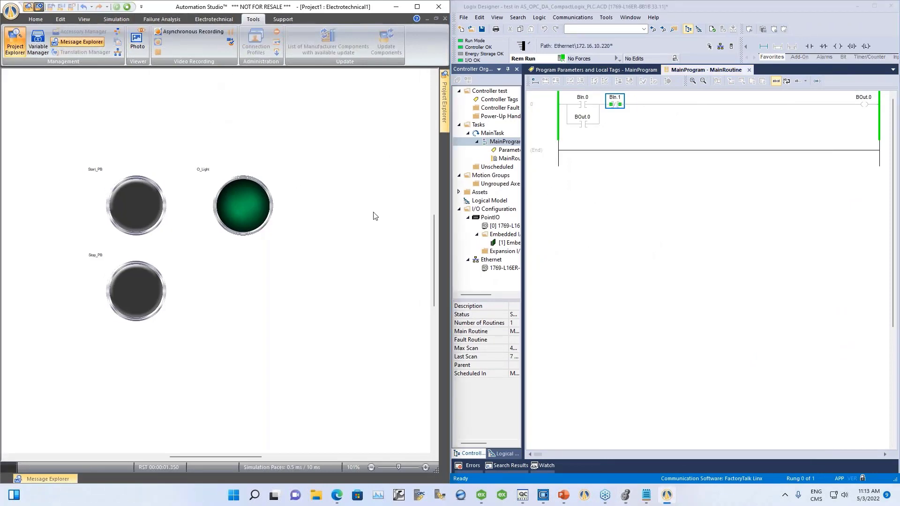
pyautogui.click(131, 220)
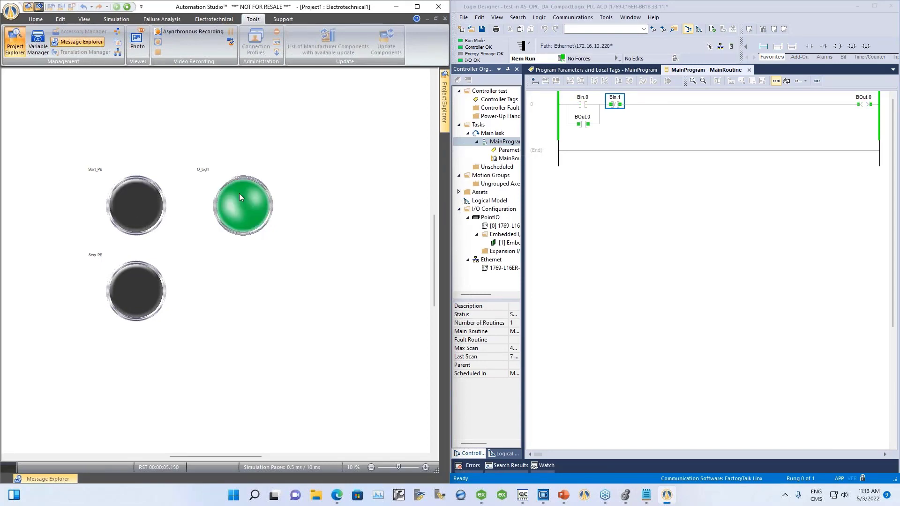
pyautogui.click(138, 220)
pyautogui.click(139, 220)
pyautogui.click(139, 301)
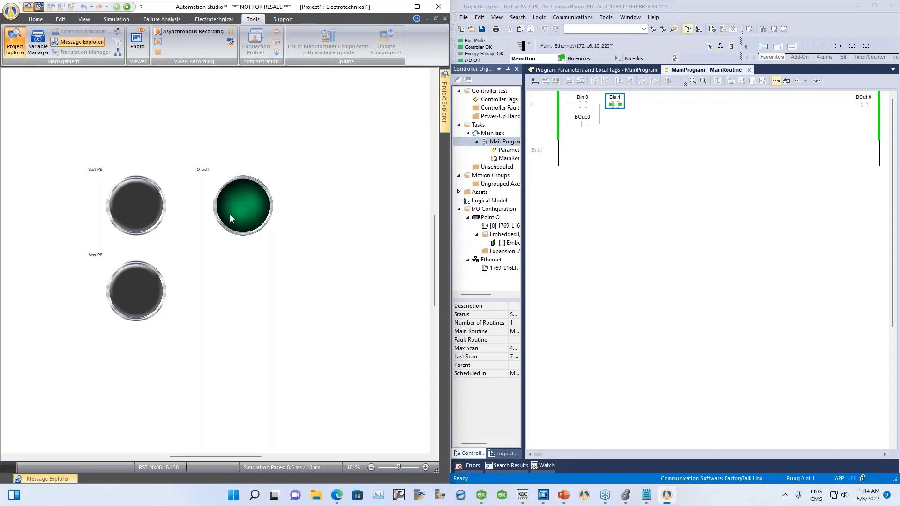
pyautogui.click(144, 295)
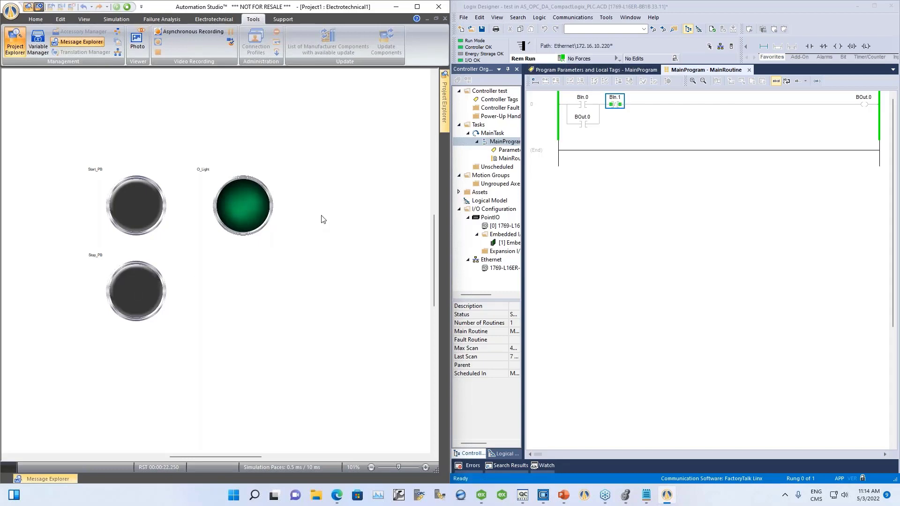